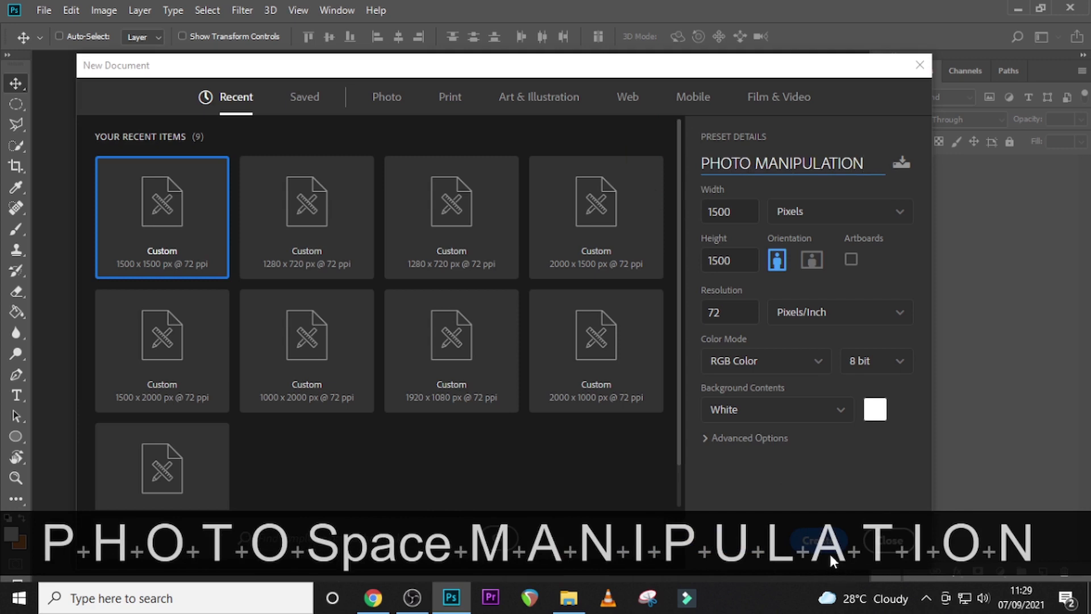
- Create the 1500 x 1500 px PHOTO MANIPULATION document and place guides along all canvas edges and through its horizontal and vertical centre
left_click(825, 543)
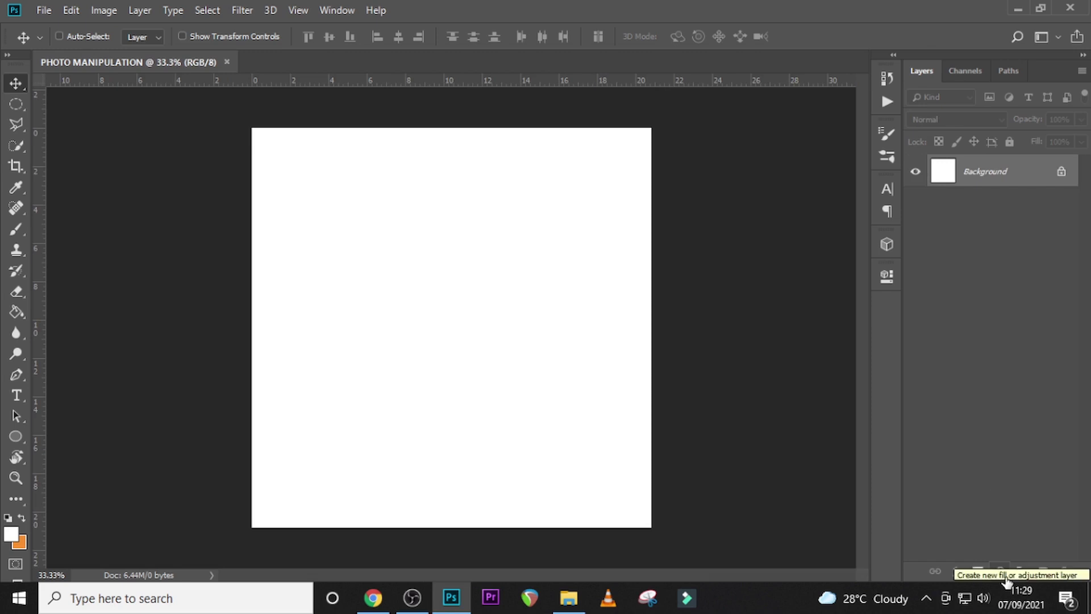
left_click_drag(39, 344, 251, 356)
left_click_drag(39, 381, 651, 436)
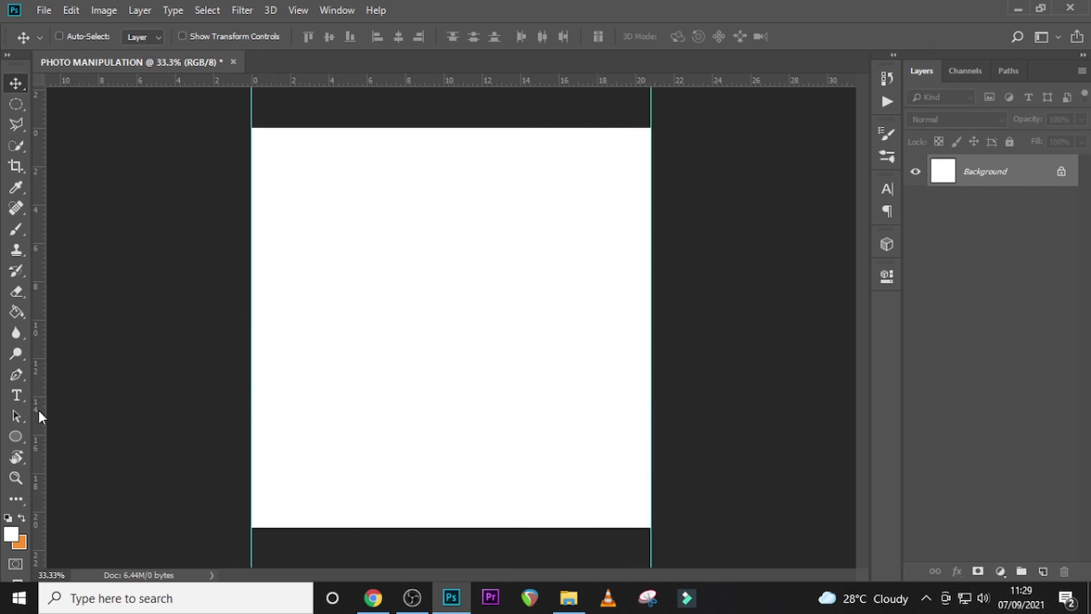
left_click_drag(38, 410, 446, 404)
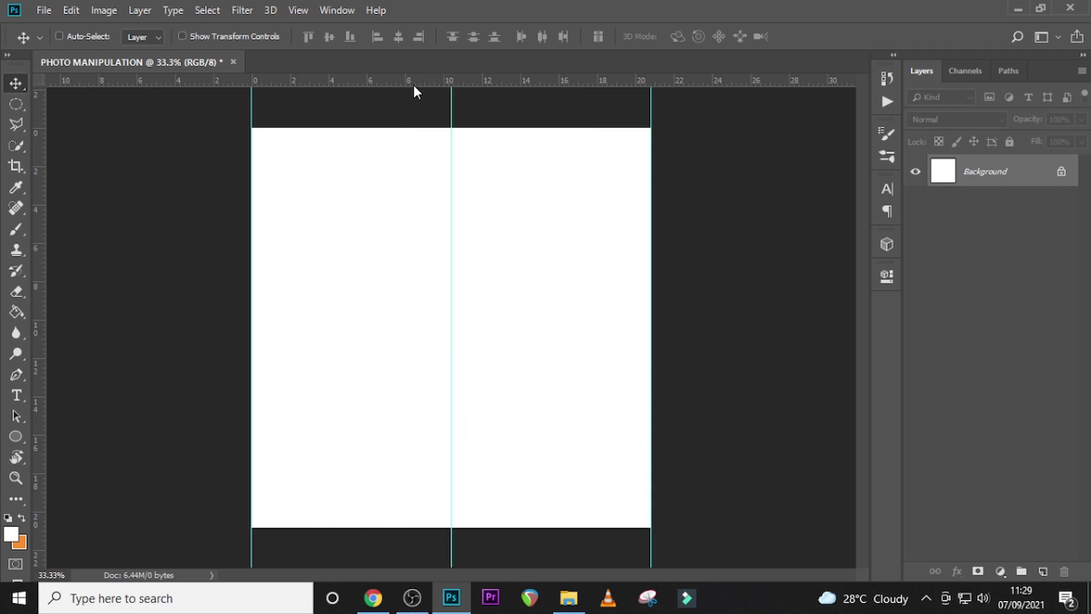
left_click_drag(413, 84, 409, 327)
left_click_drag(425, 86, 386, 526)
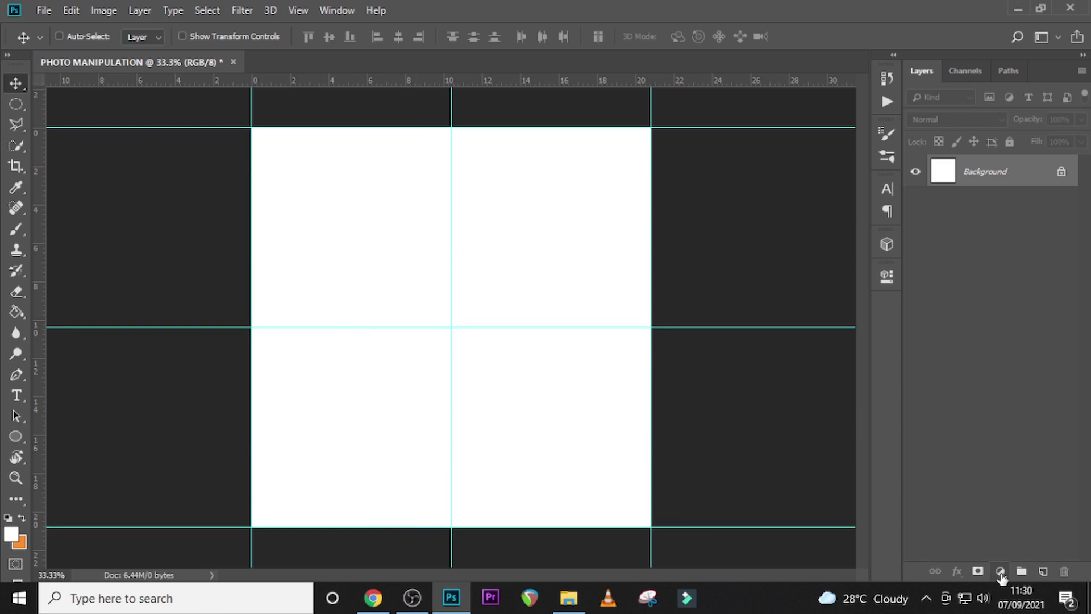
- Add a Gradient fill layer and load the Foreground to Background preset for its gradient
left_click(1000, 573)
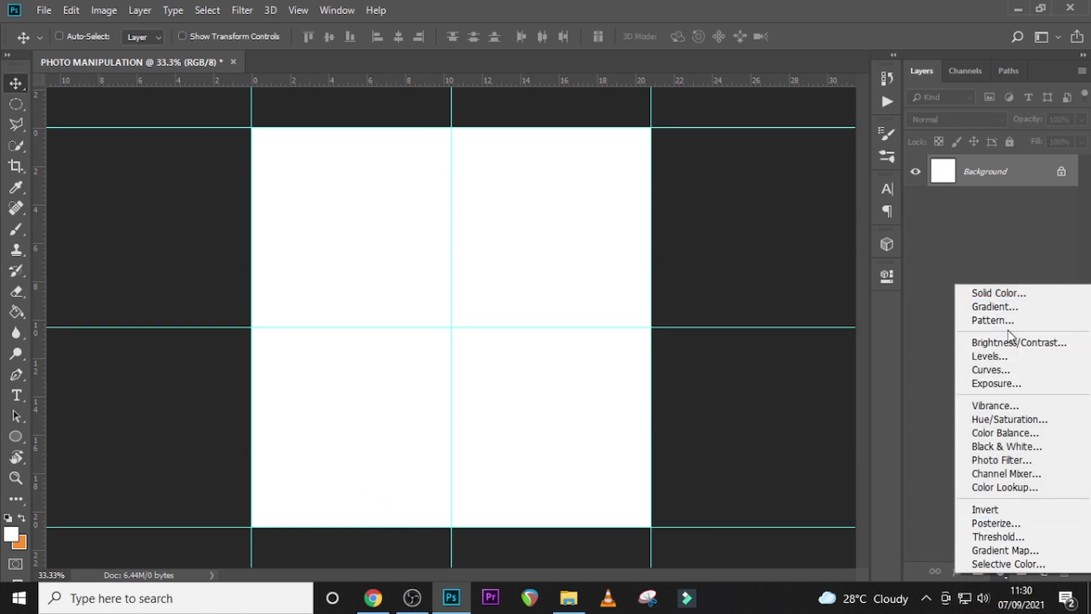
left_click(996, 309)
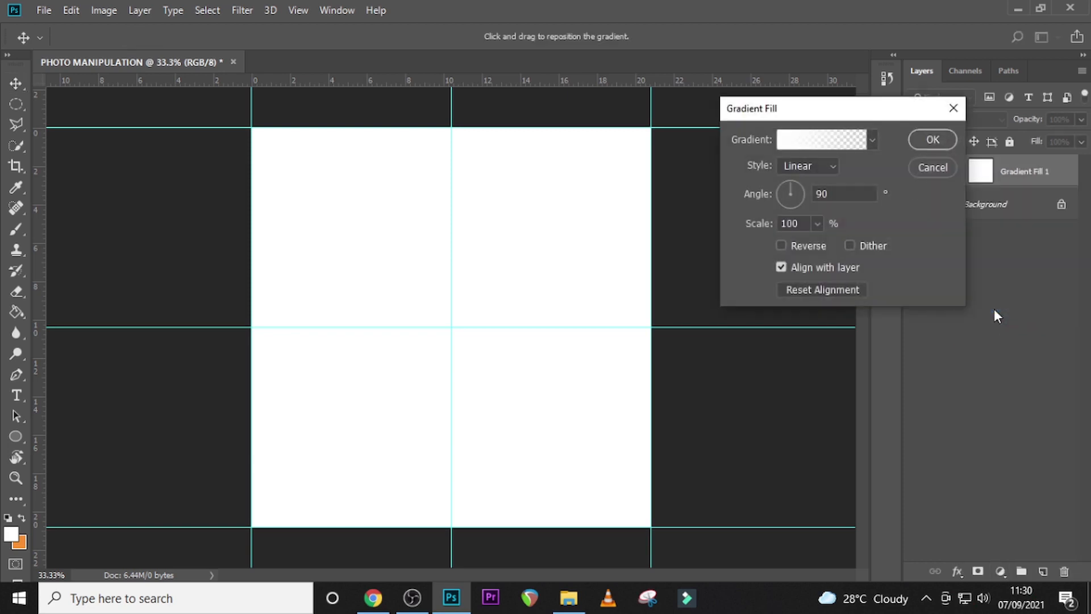
left_click(816, 142)
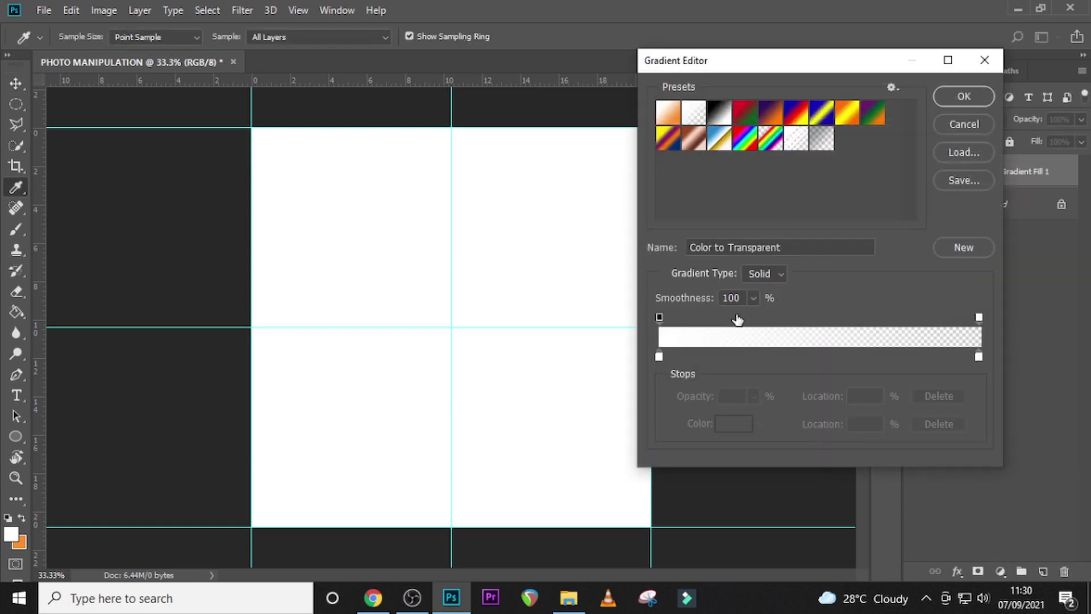
left_click(668, 113)
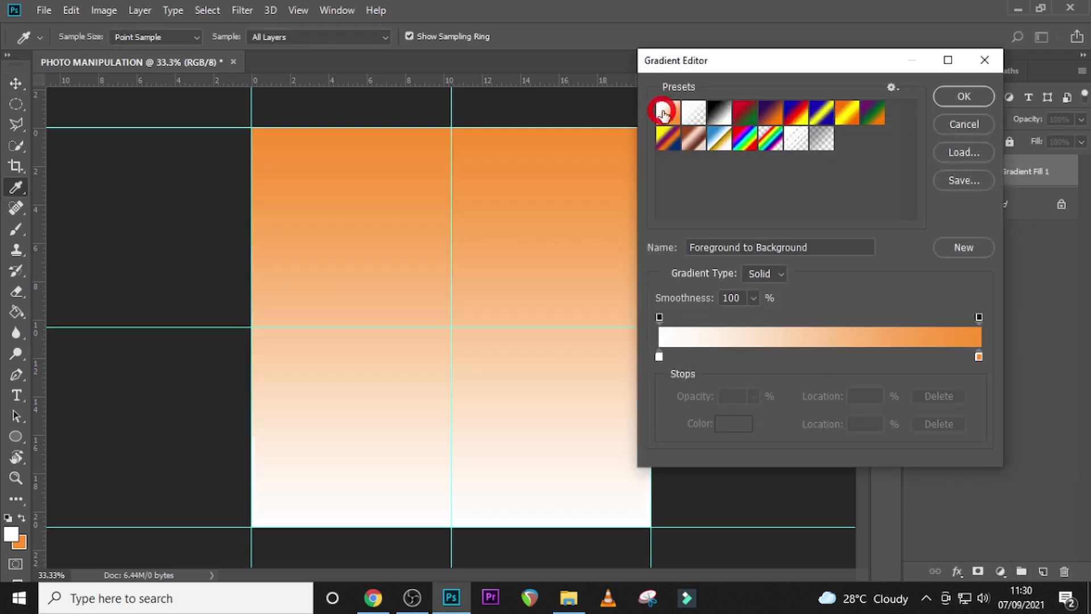
- Set the gradient's starting color stop to 9B7661
double_click(659, 357)
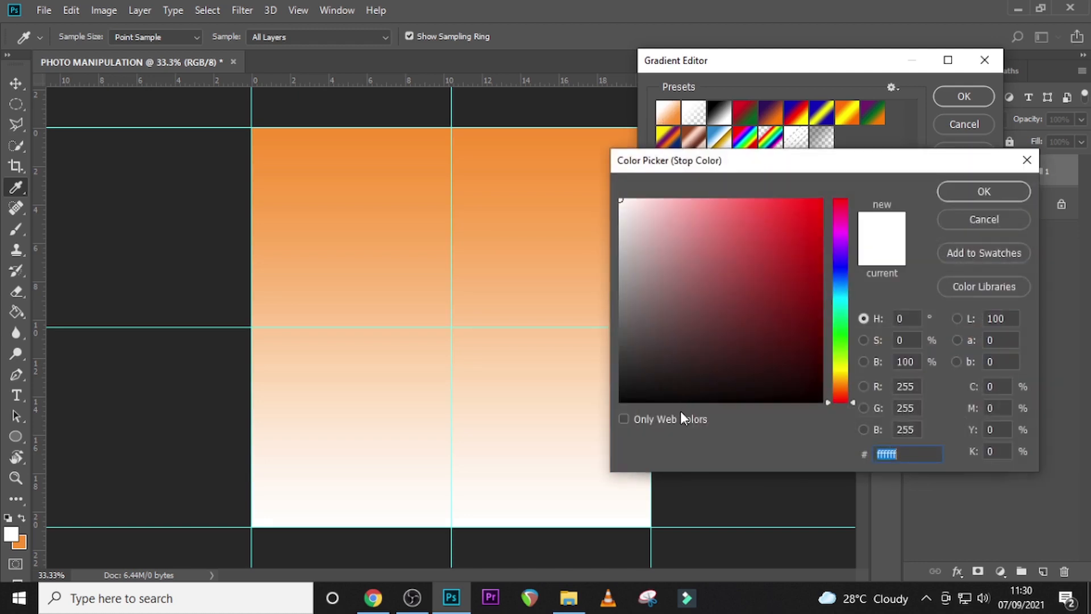
type("9B")
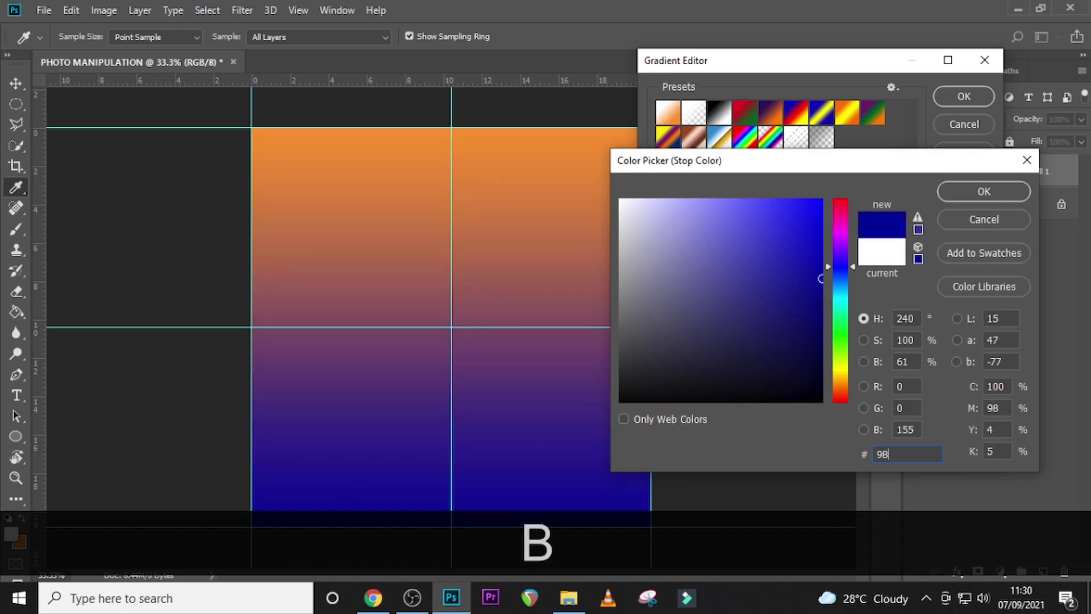
type("7")
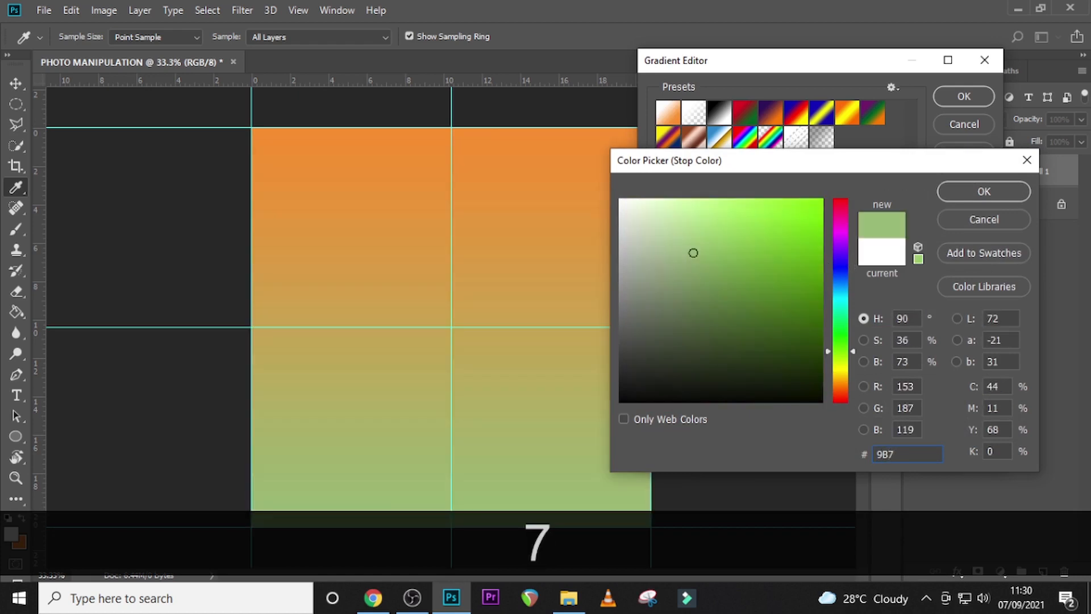
type("661")
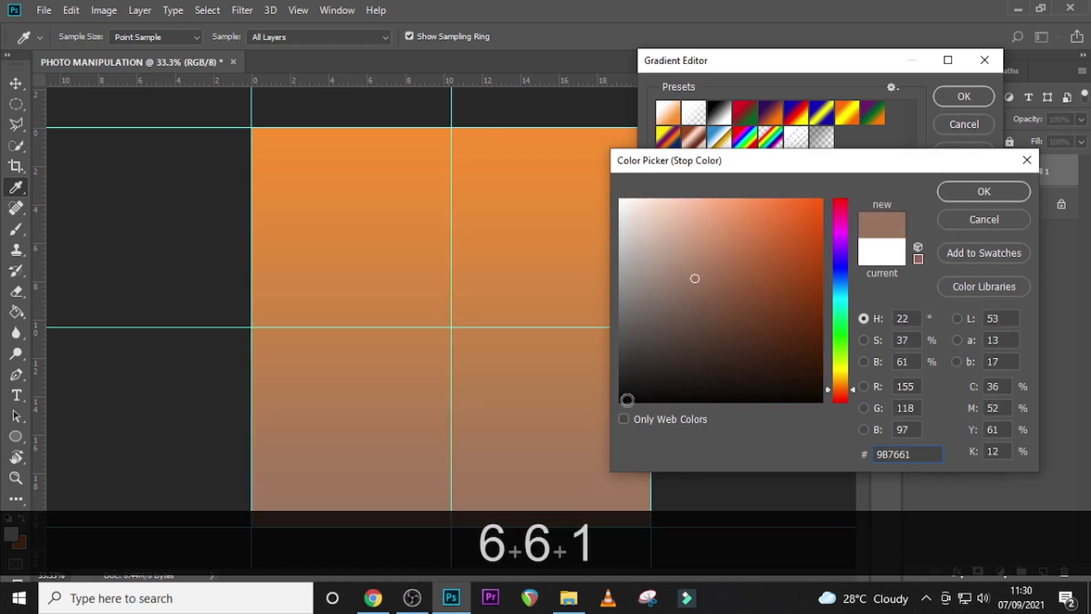
left_click(984, 192)
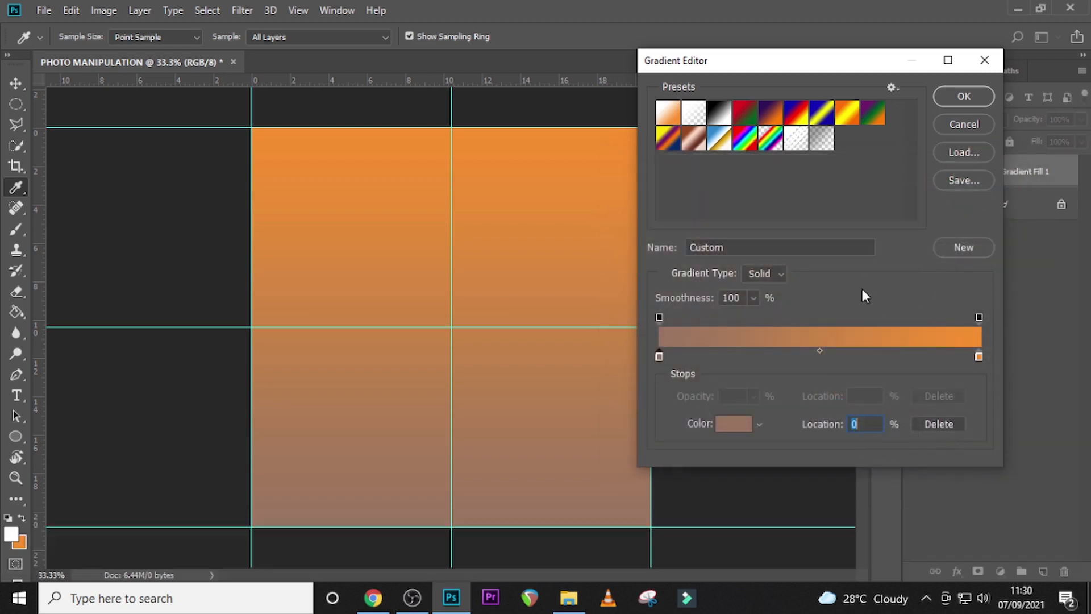
- Add a middle color stop at 49% of the gradient and set its color to E6C1A7
left_click(816, 357)
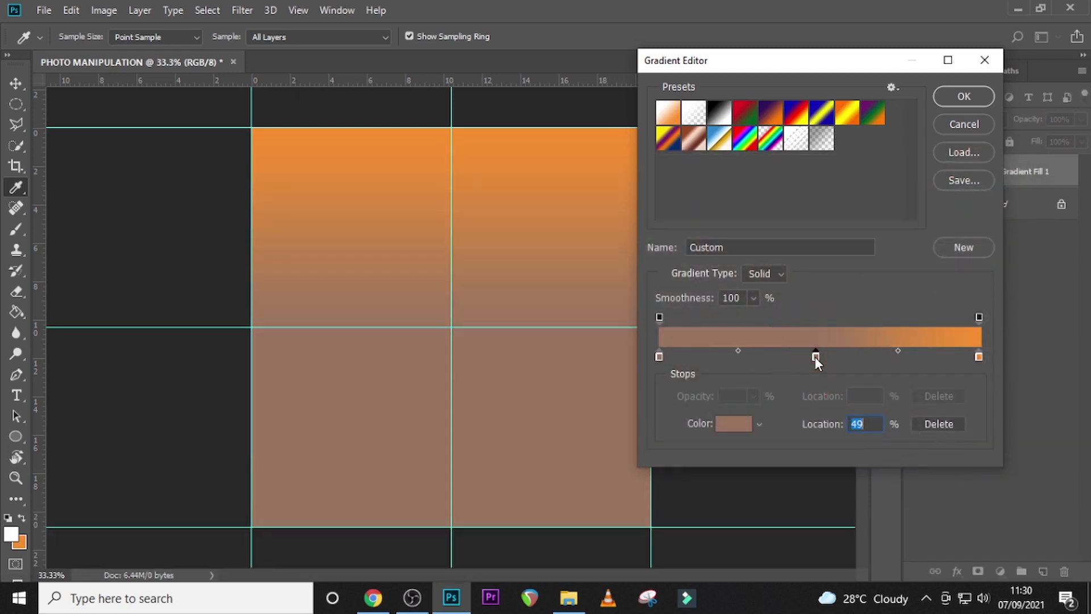
double_click(815, 357)
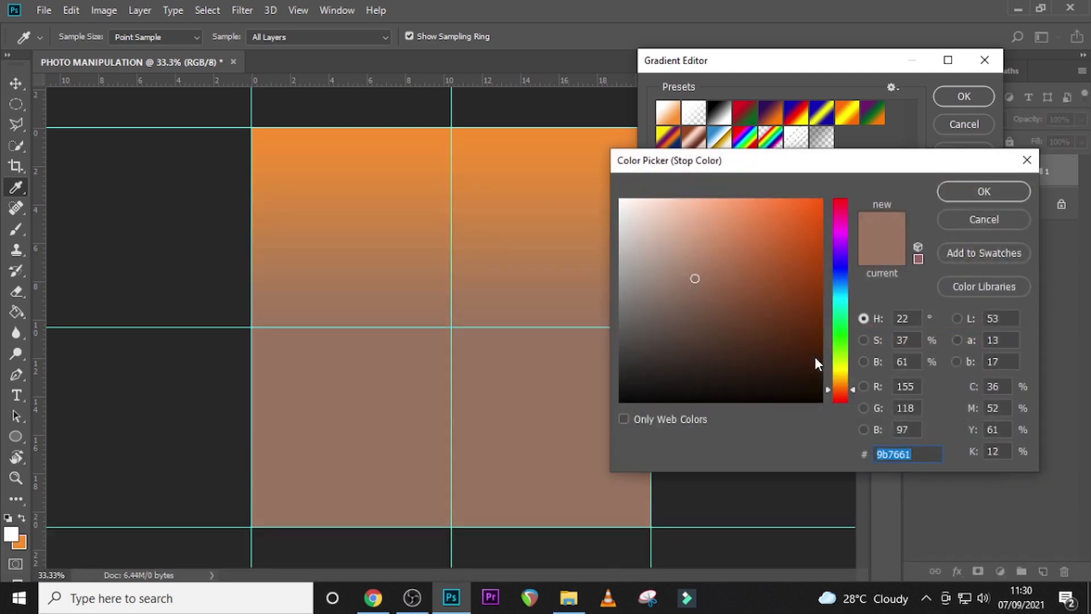
type("E")
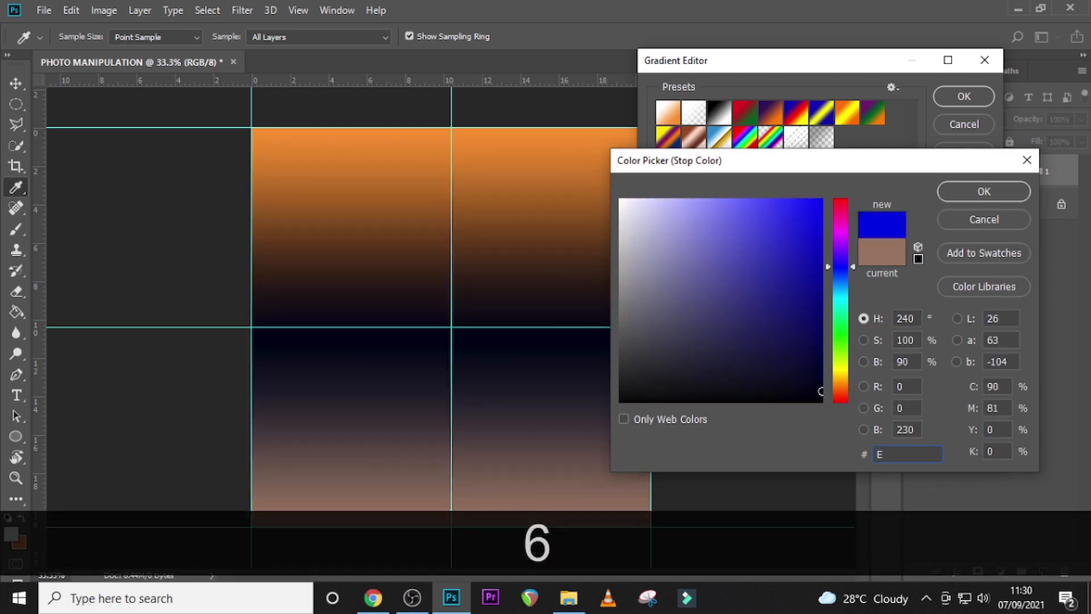
type("6C")
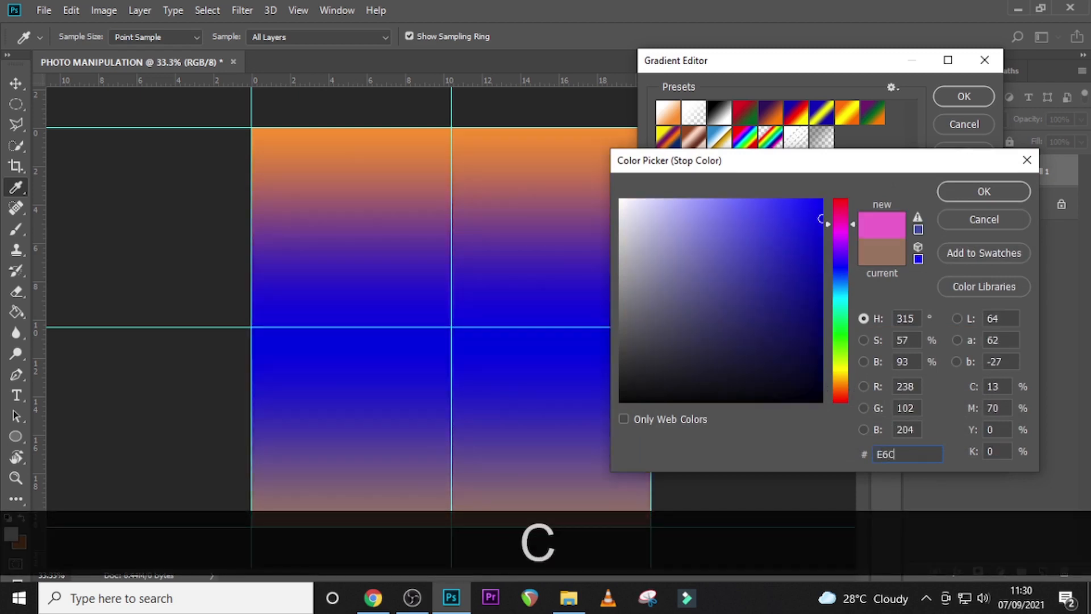
type("1")
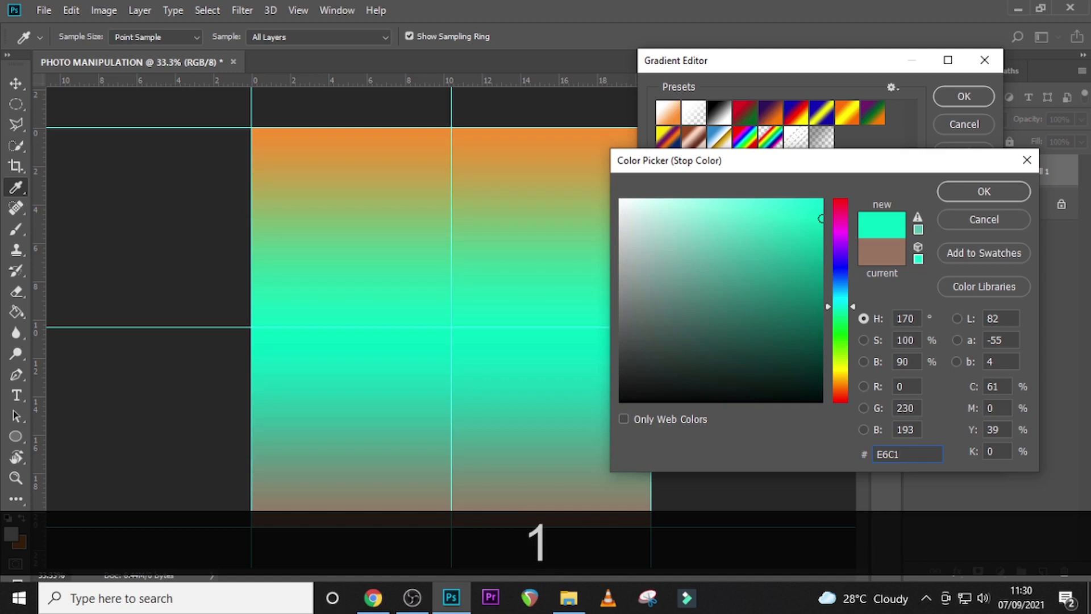
type("A7")
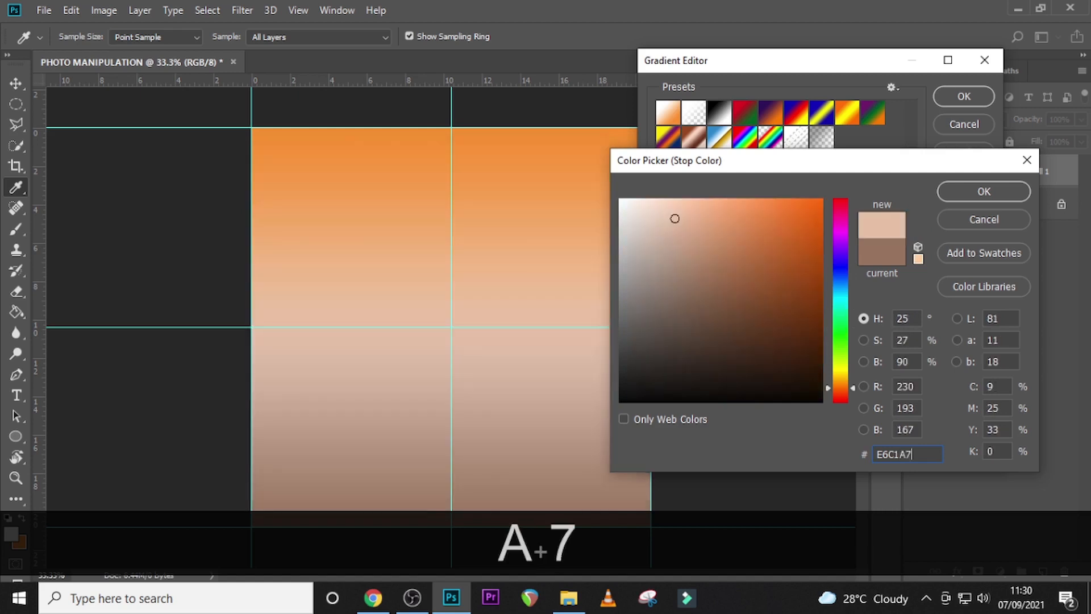
left_click(984, 191)
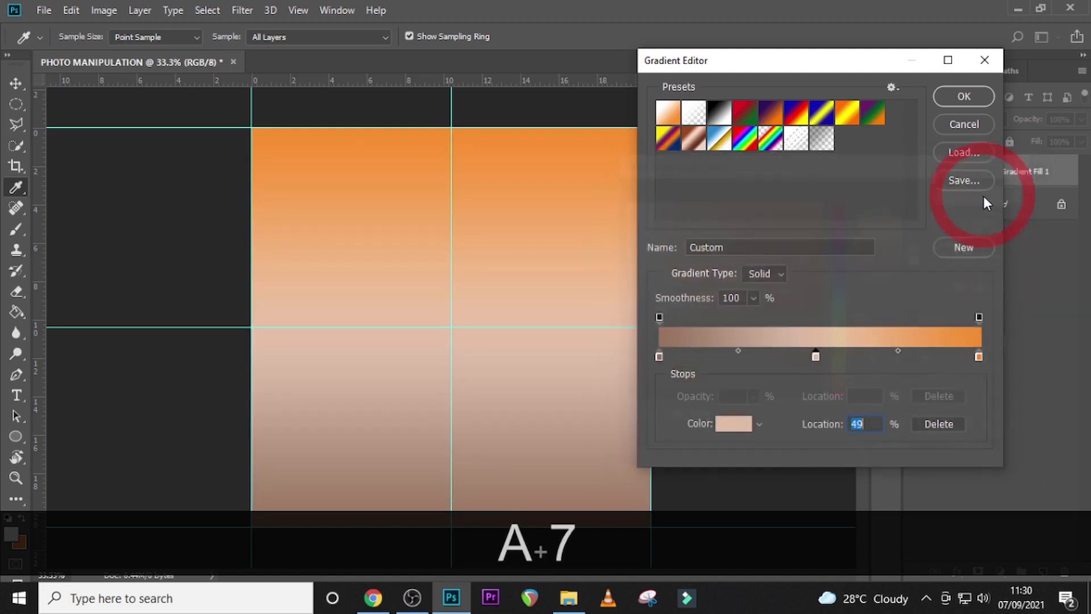
- Set the gradient's end color stop to FFFFFF and accept the edited gradient
left_click(979, 356)
double_click(978, 356)
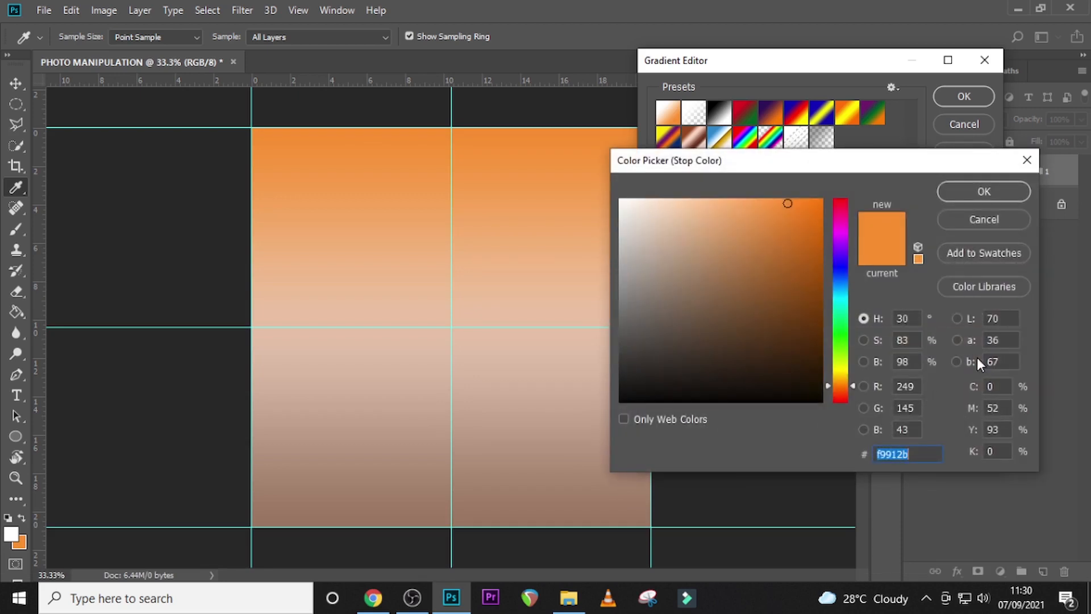
type("FFFFFF")
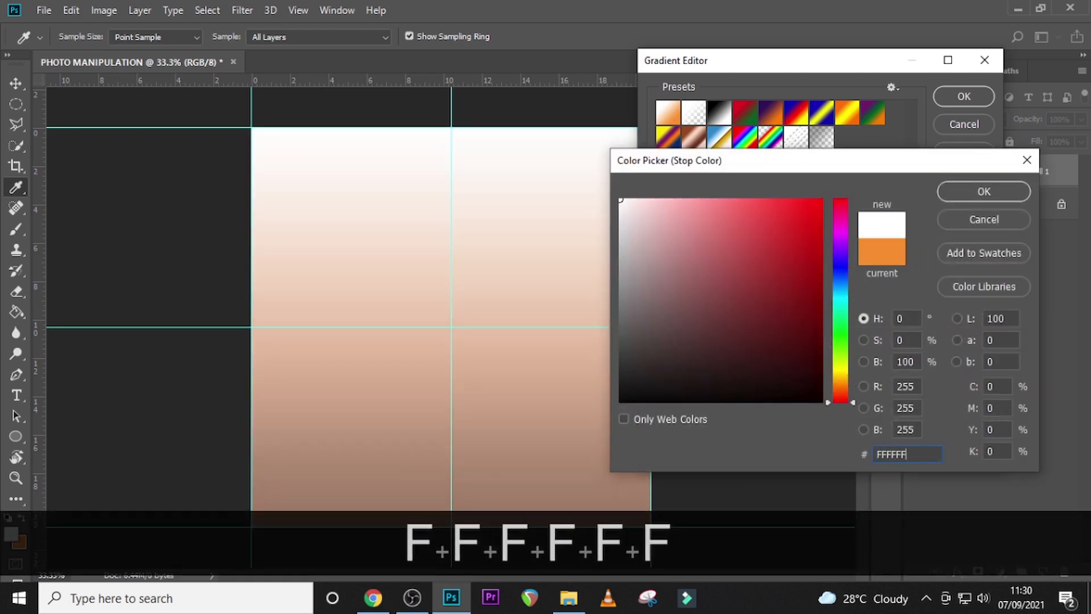
left_click(968, 194)
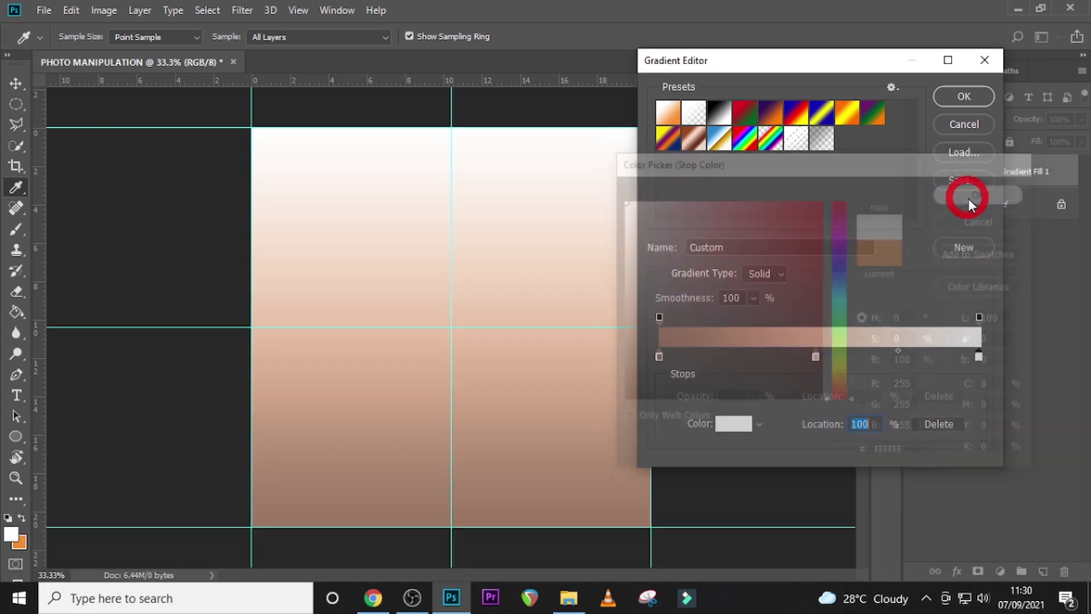
left_click(956, 97)
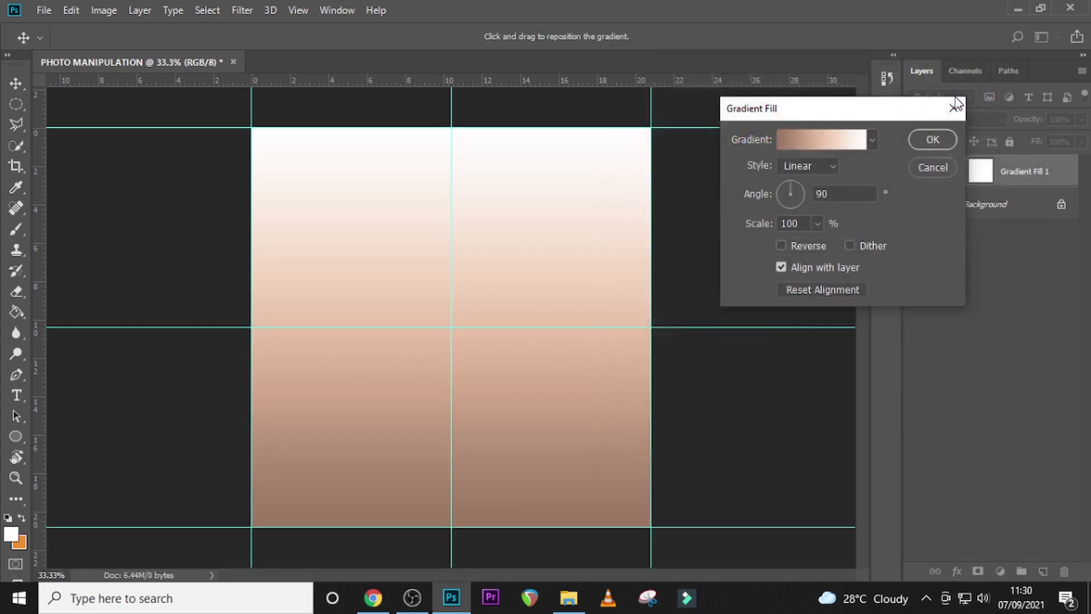
- Make the gradient fill Radial and reversed with a 144% scale, and apply it
left_click(810, 167)
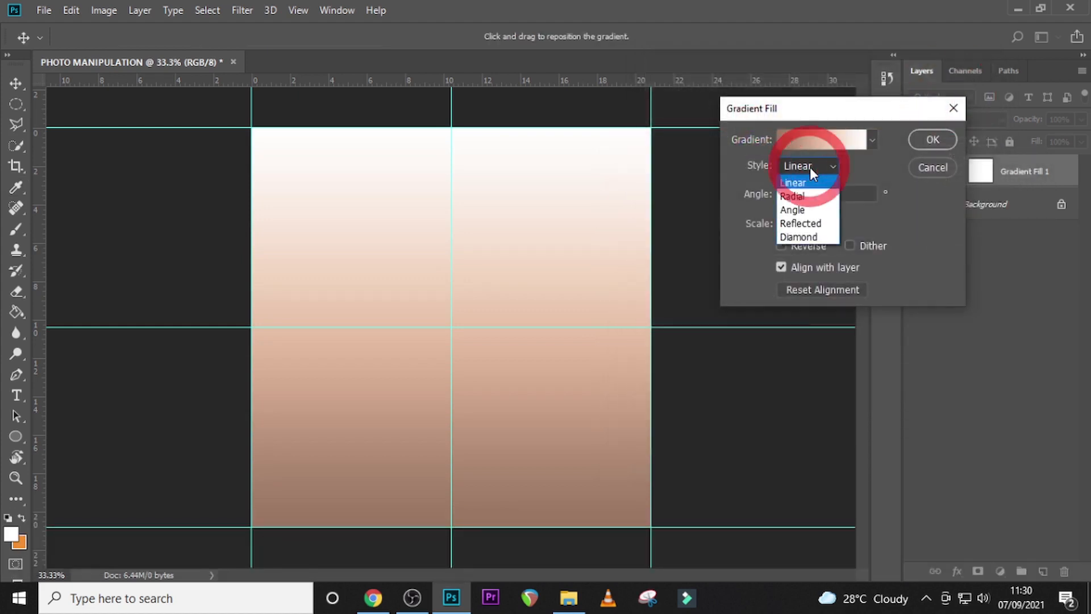
left_click(794, 195)
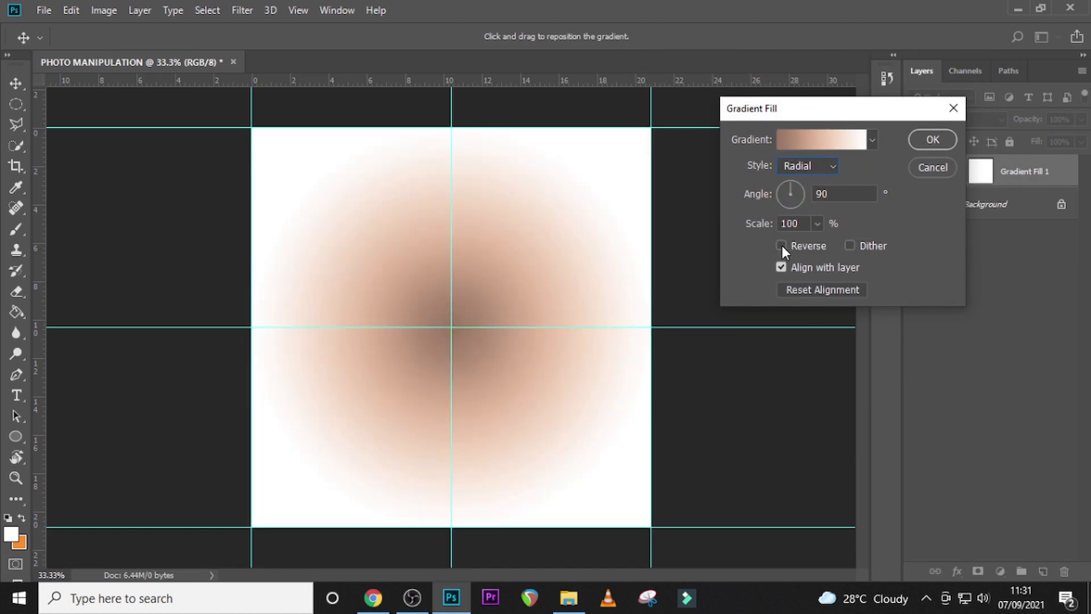
left_click(782, 246)
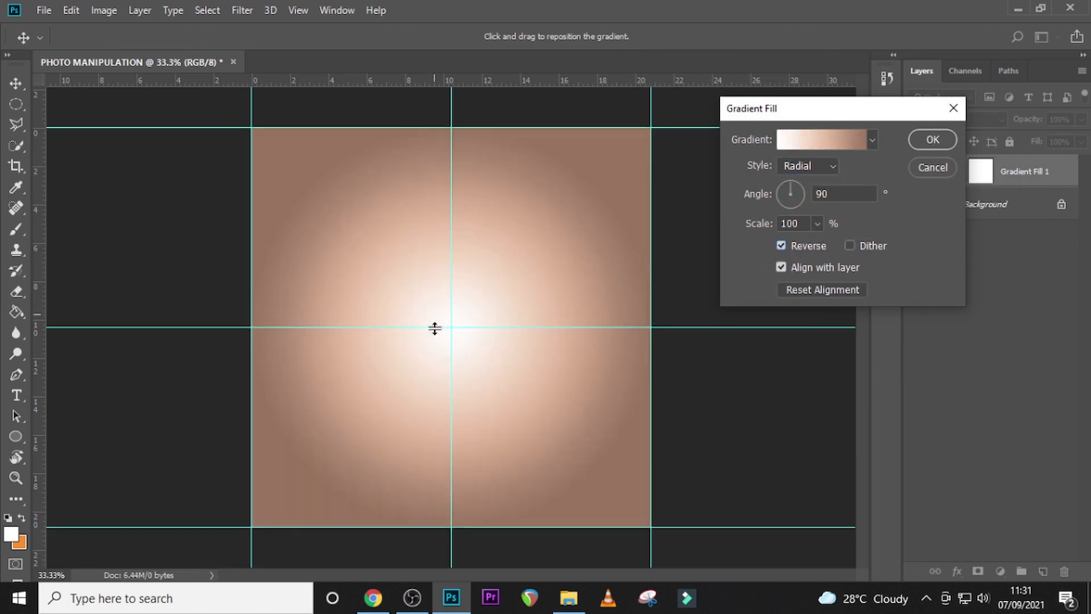
left_click(817, 224)
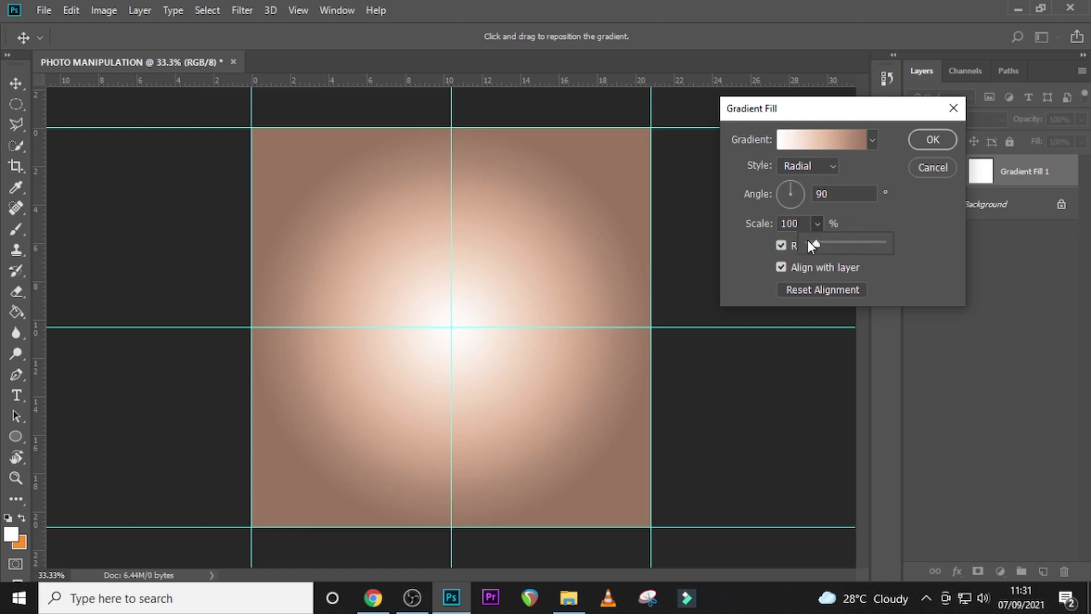
left_click_drag(801, 224, 776, 225)
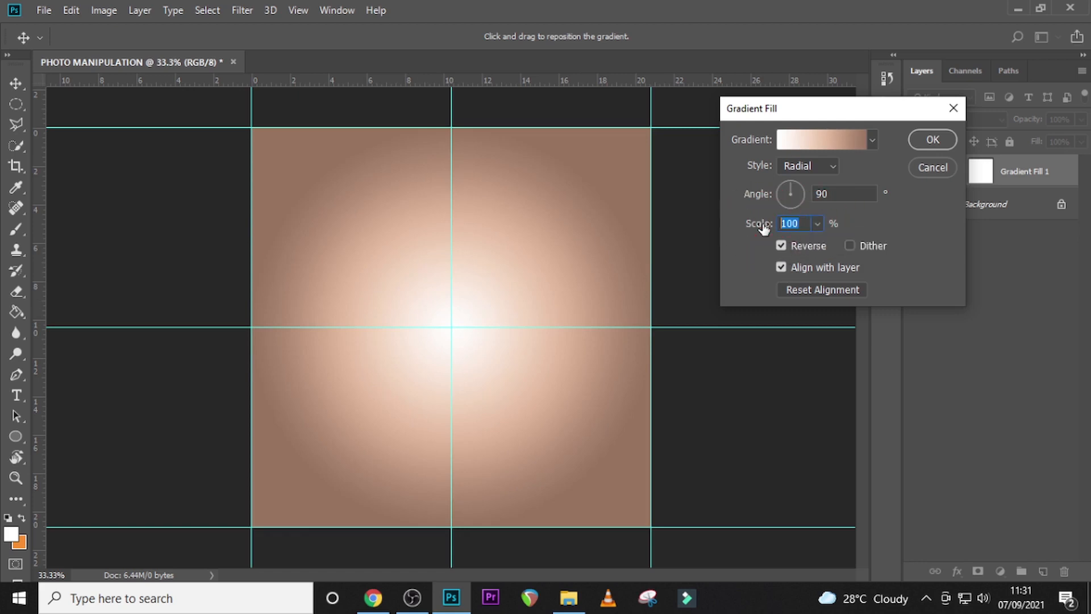
type("1")
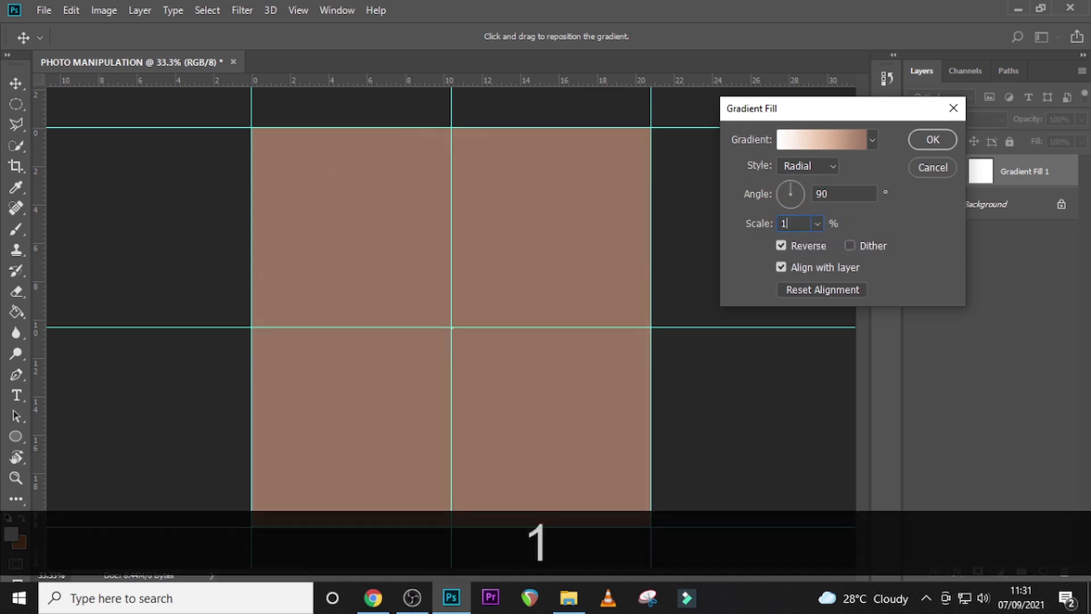
type("44")
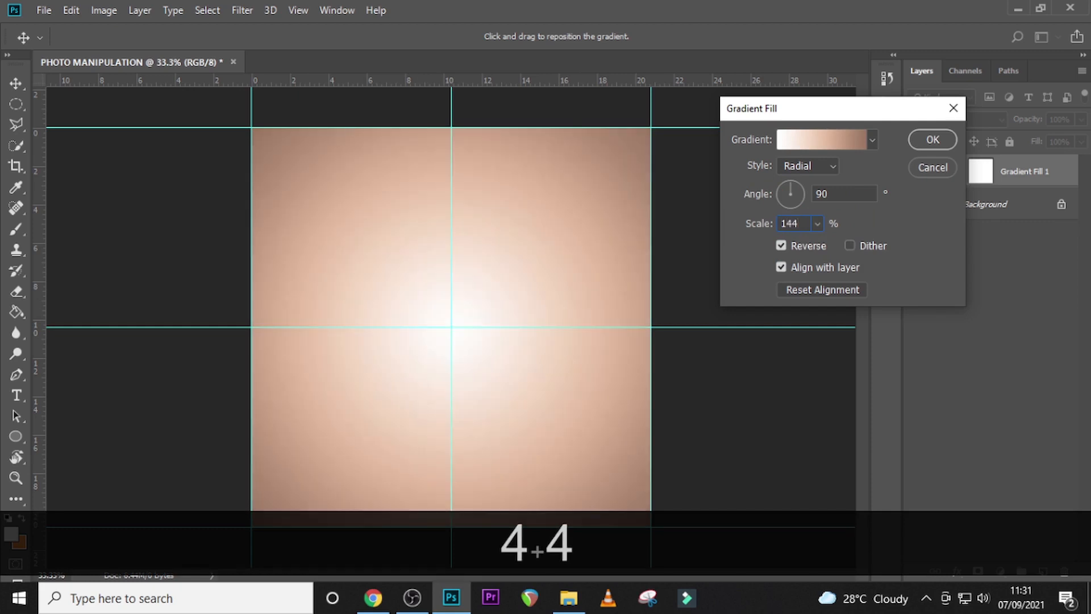
left_click(916, 140)
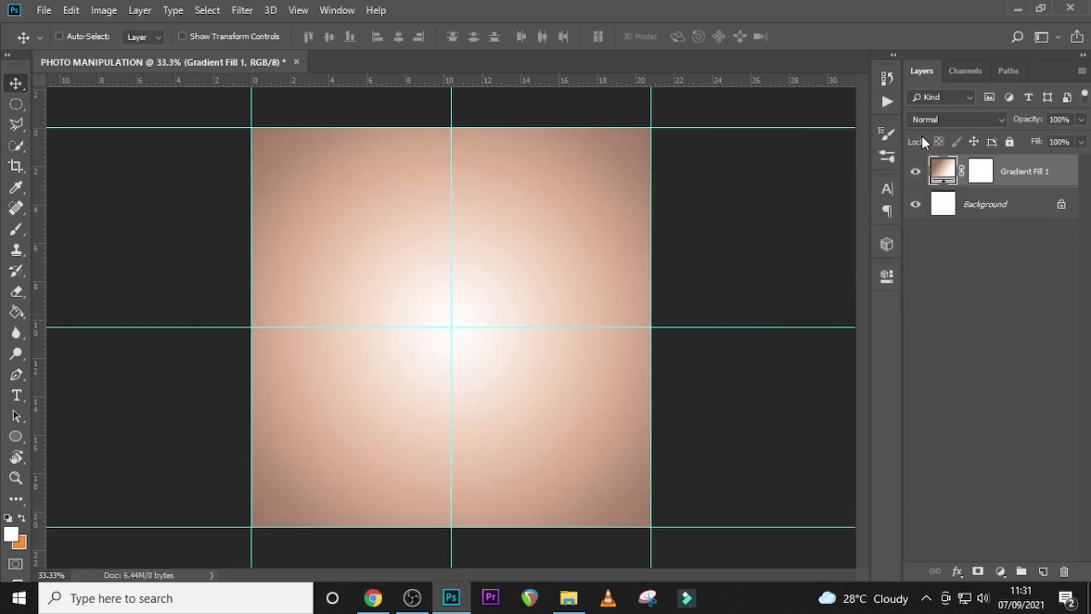
- Group the gradient fill layer, name the group BG, and collapse it
left_click(1019, 183)
key("ctrl+g")
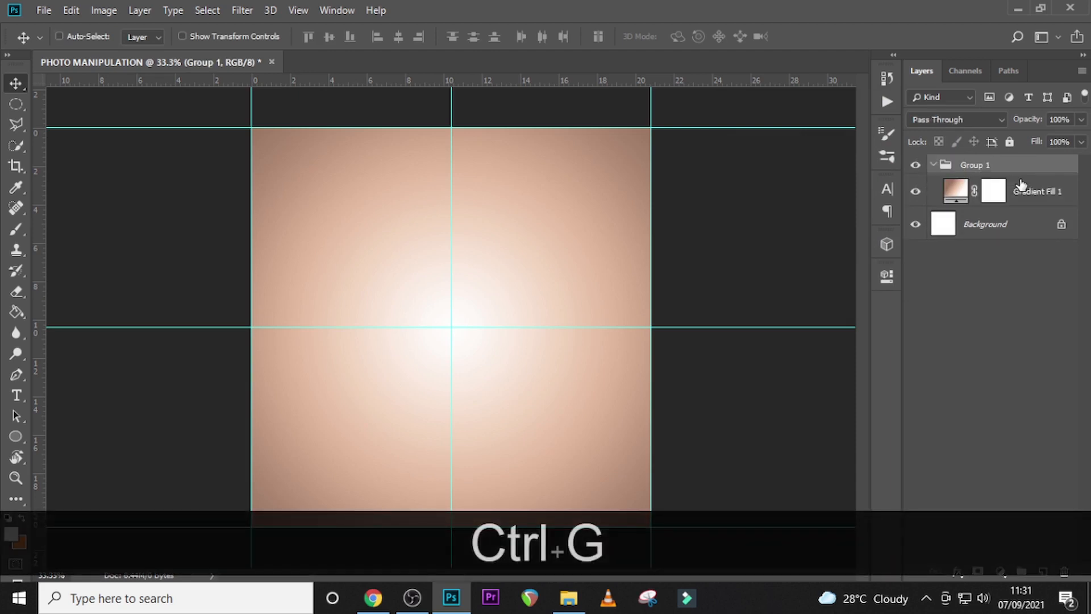
double_click(985, 165)
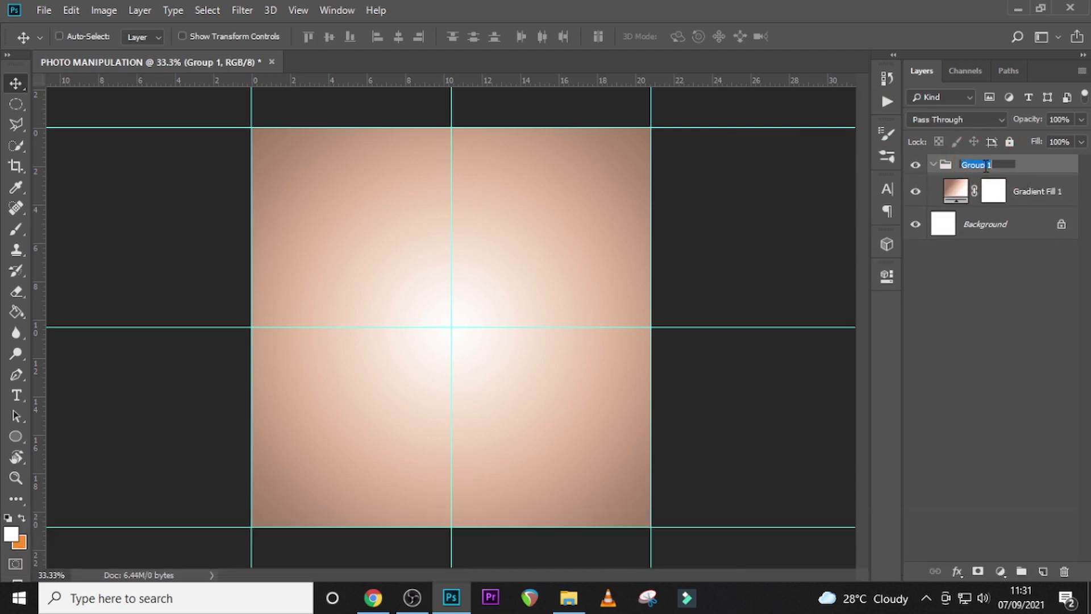
type("BG")
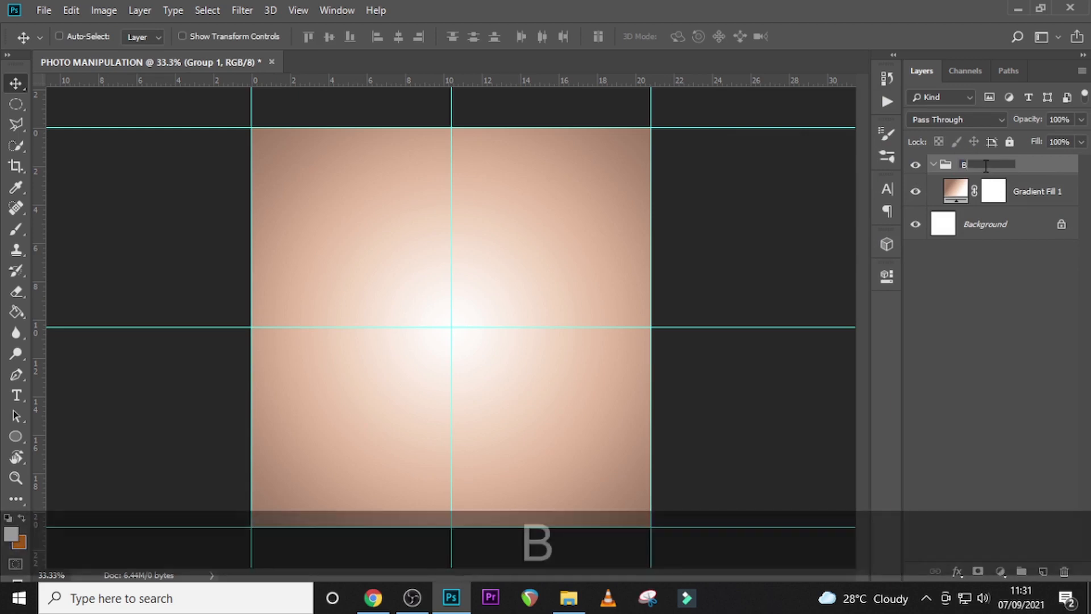
key("Return")
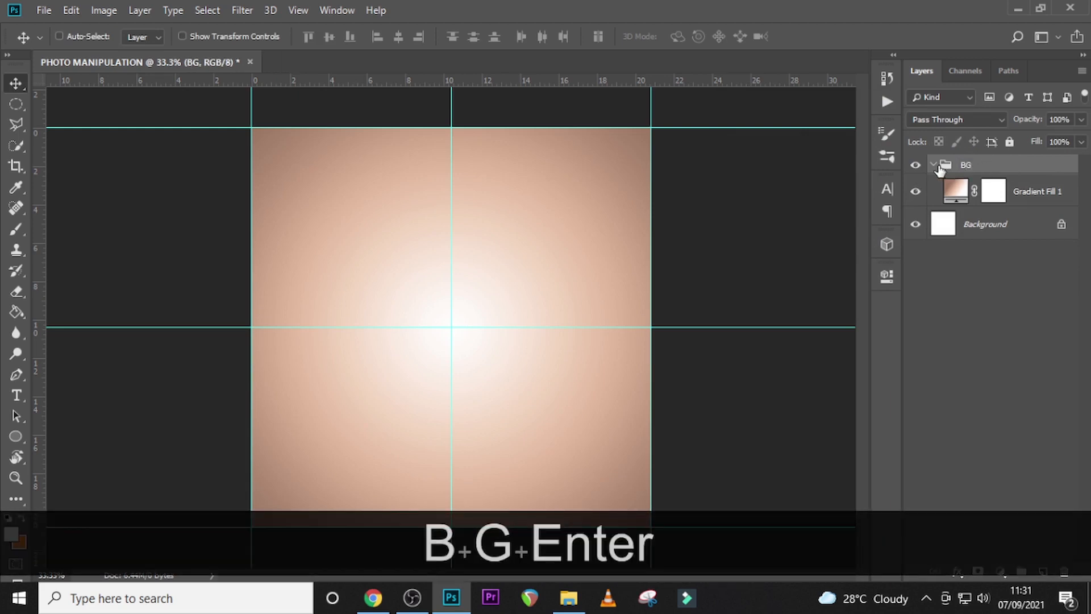
left_click(934, 165)
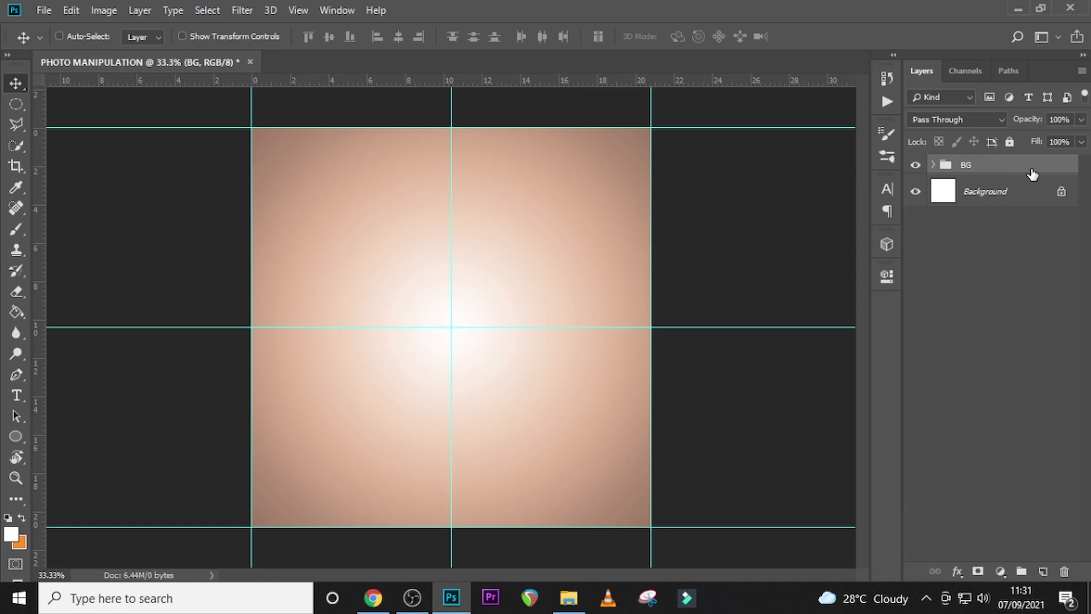
- Add a new layer, place pngegg (1).png from the done folder, and scale it to about 124%
left_click(1043, 571)
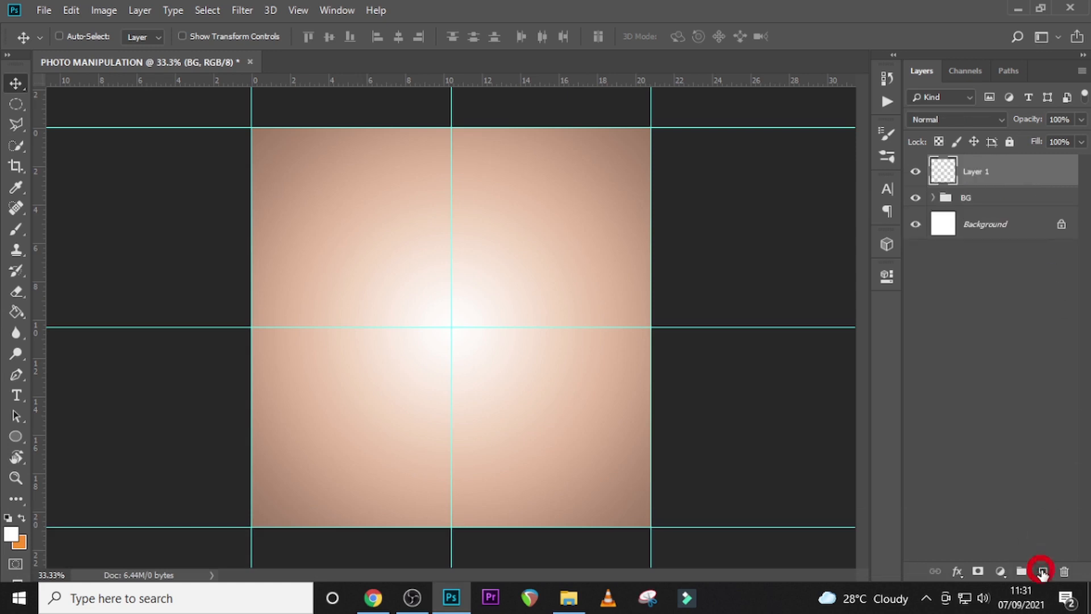
left_click(571, 500)
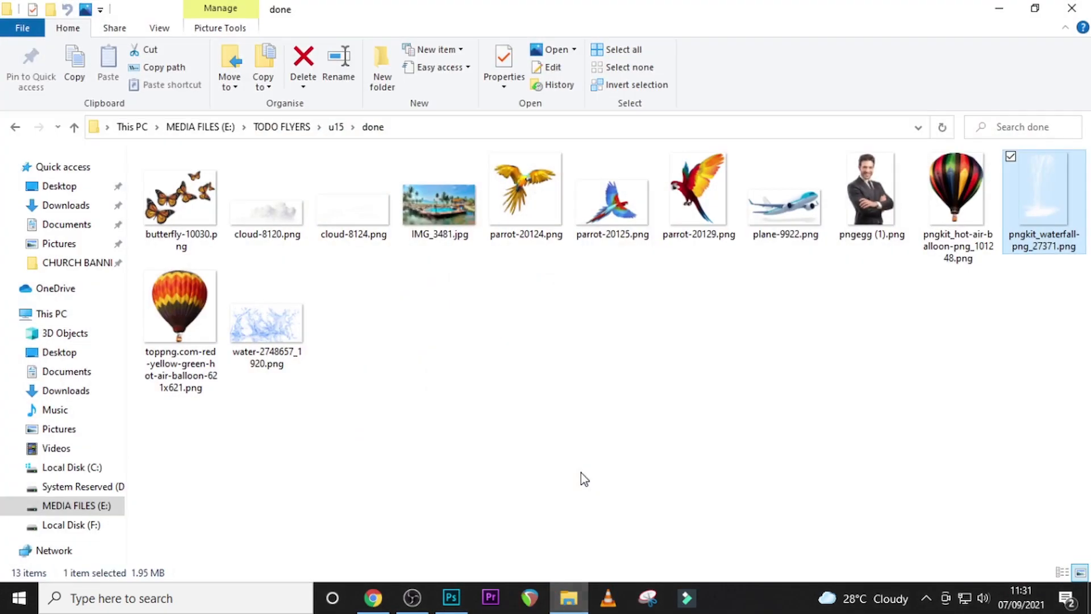
left_click_drag(857, 200, 528, 421)
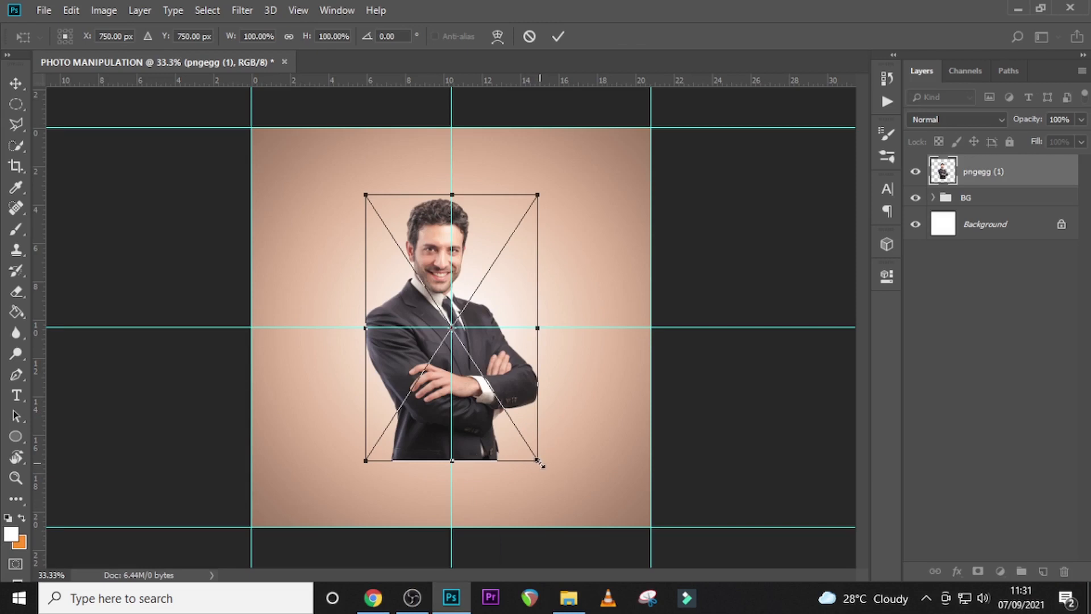
left_click_drag(540, 463, 558, 492)
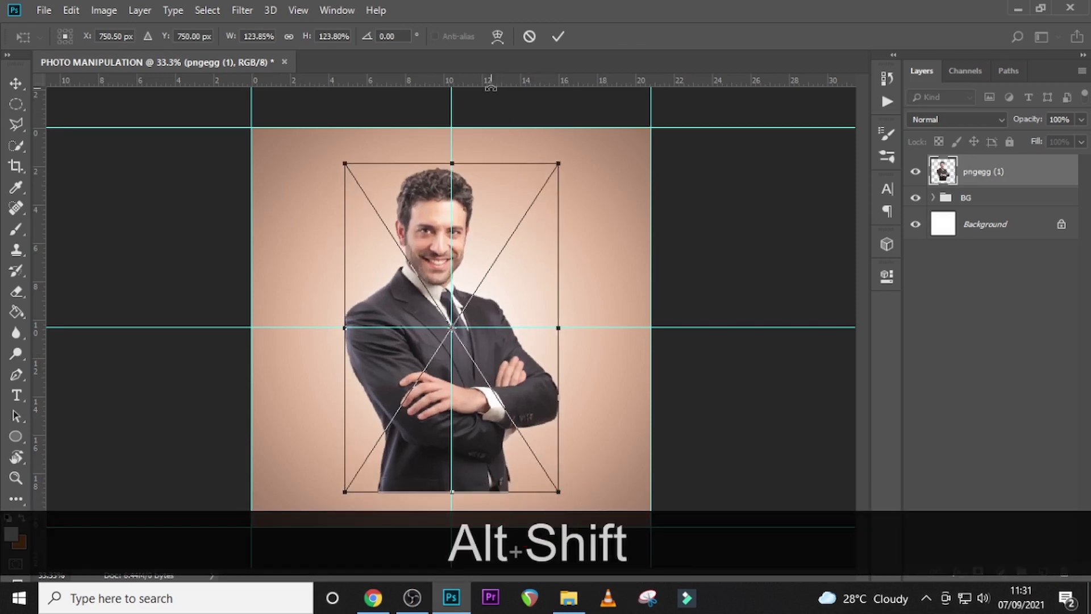
- Adjust the man's vertical position, settle him at the canvas centre, and apply the placement
left_click_drag(479, 222, 478, 244)
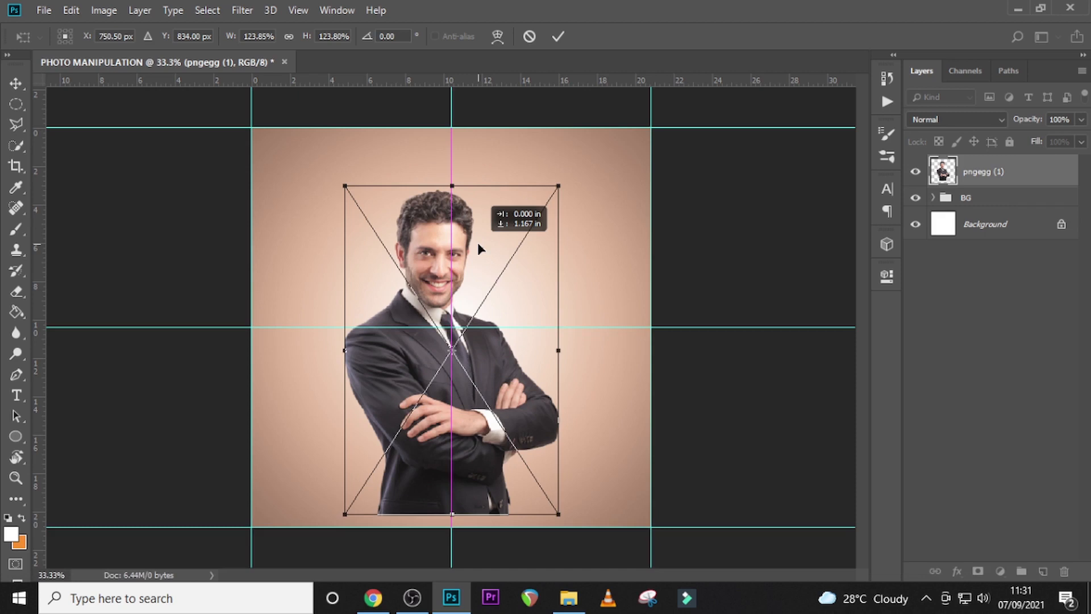
left_click_drag(477, 242, 478, 242)
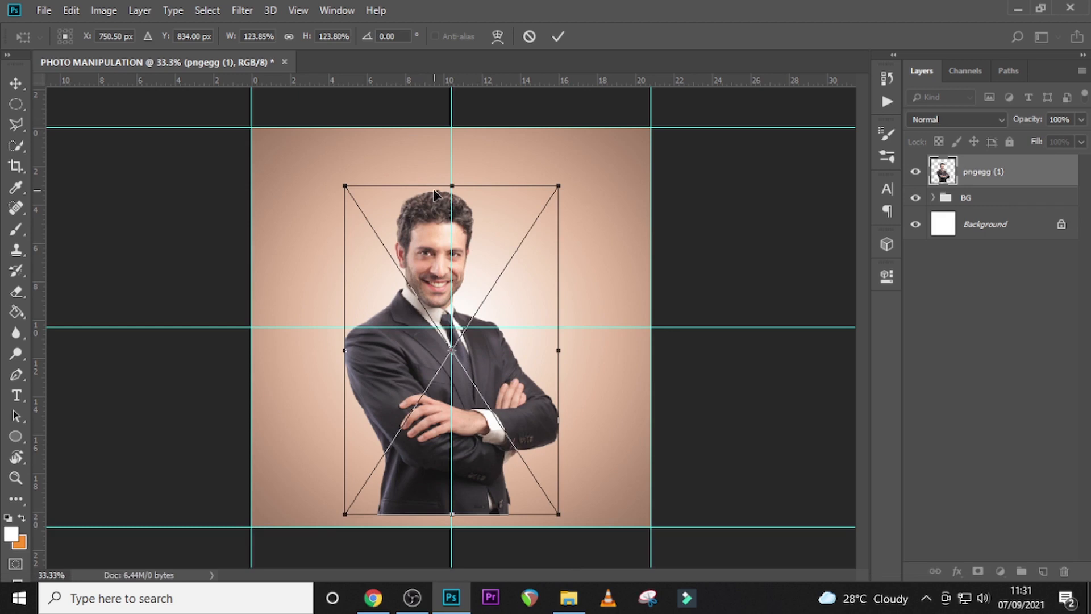
left_click_drag(464, 230, 461, 214)
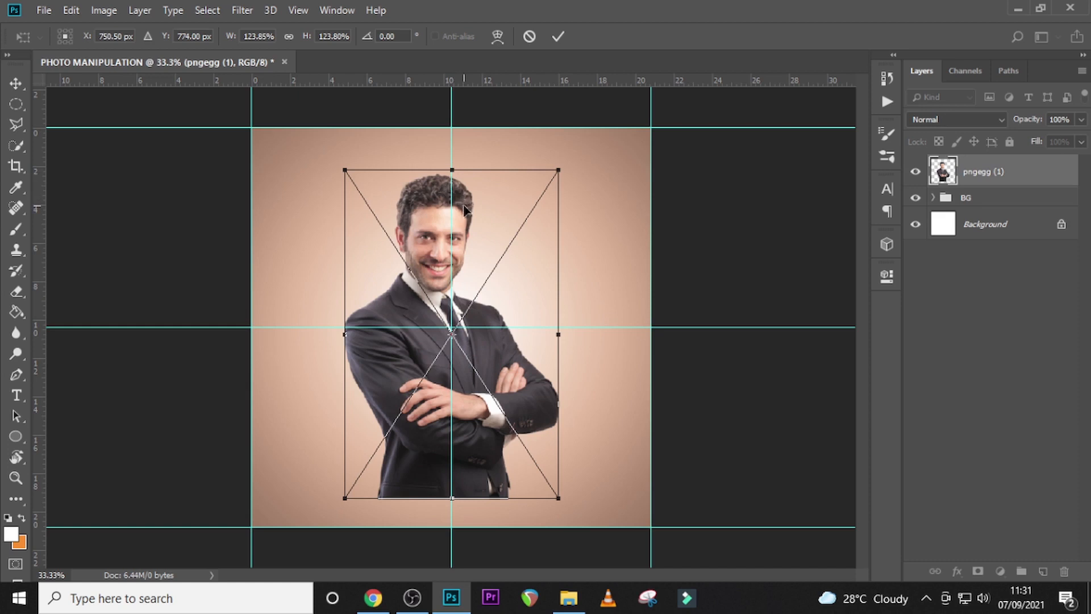
left_click_drag(467, 210, 467, 204)
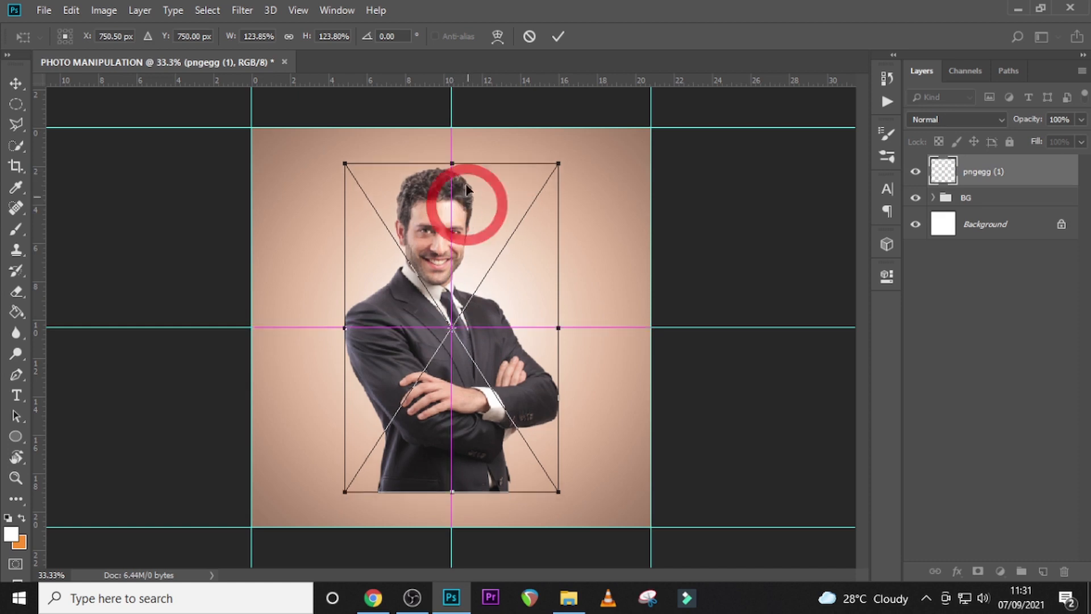
key("Return")
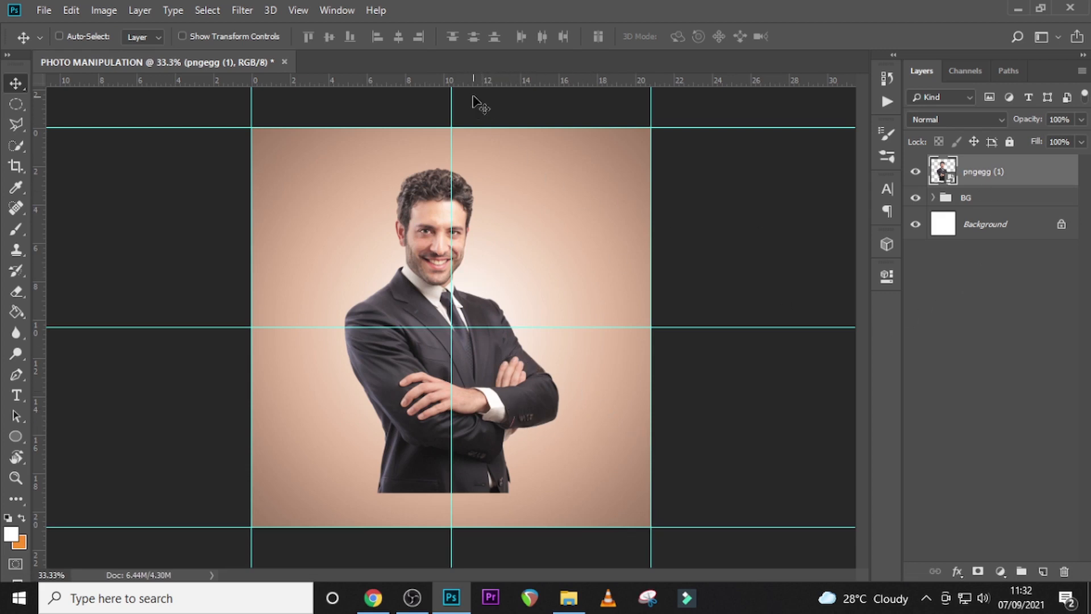
- Enlarge the man's image proportionally to about 131% from its upper-left corner and apply the transform
mouse_move(473, 82)
left_mouse_down()
mouse_move(474, 168)
mouse_move(487, 80)
left_mouse_up()
key("ctrl")
key("ctrl+t")
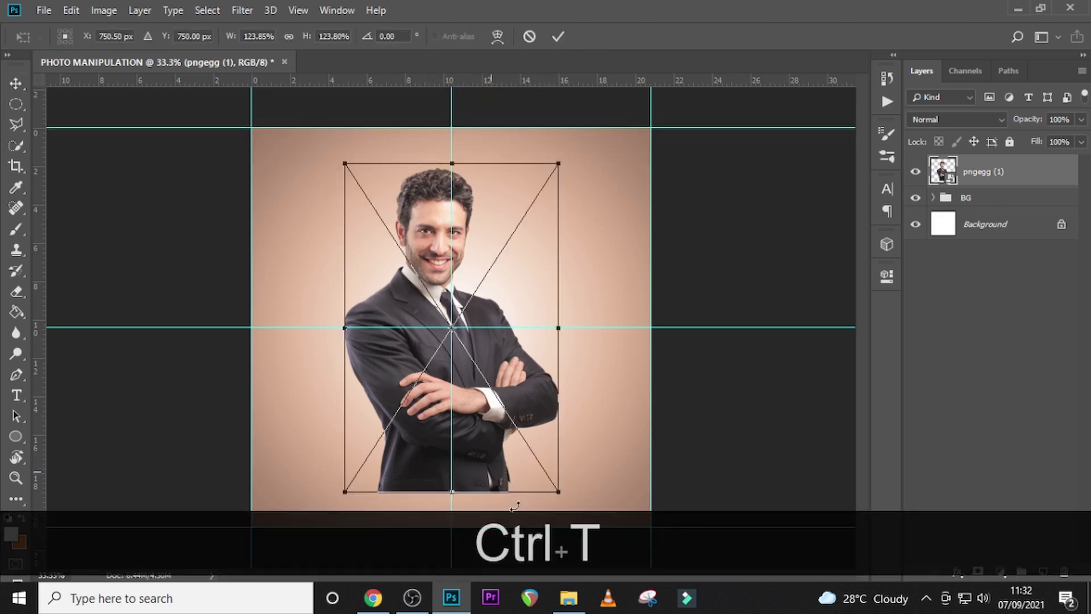
left_click_drag(559, 491, 564, 507)
key("ctrl+z")
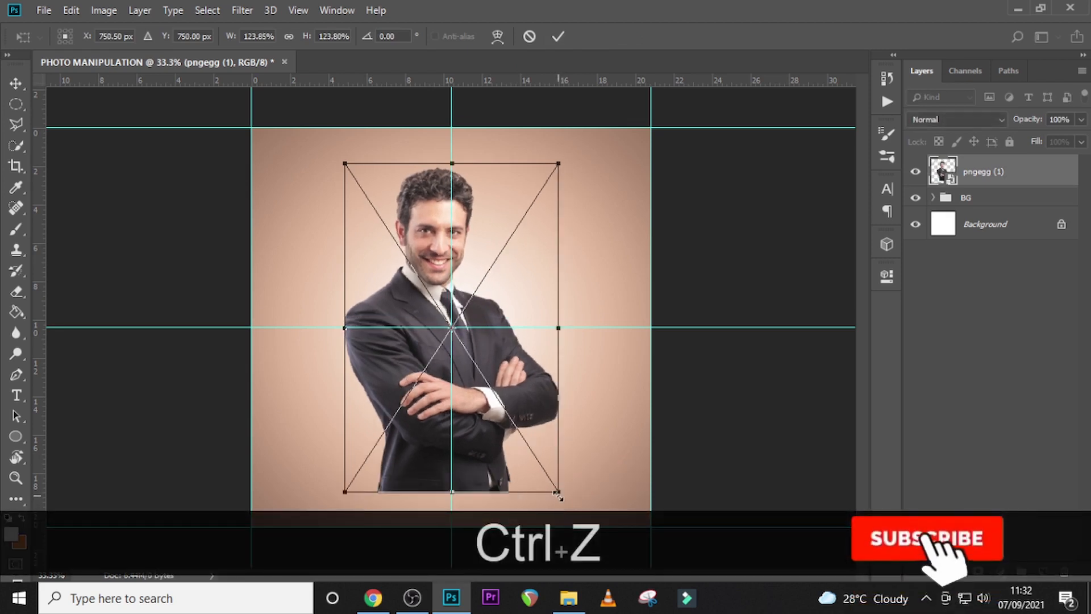
key("shift")
left_click_drag(556, 490, 568, 509)
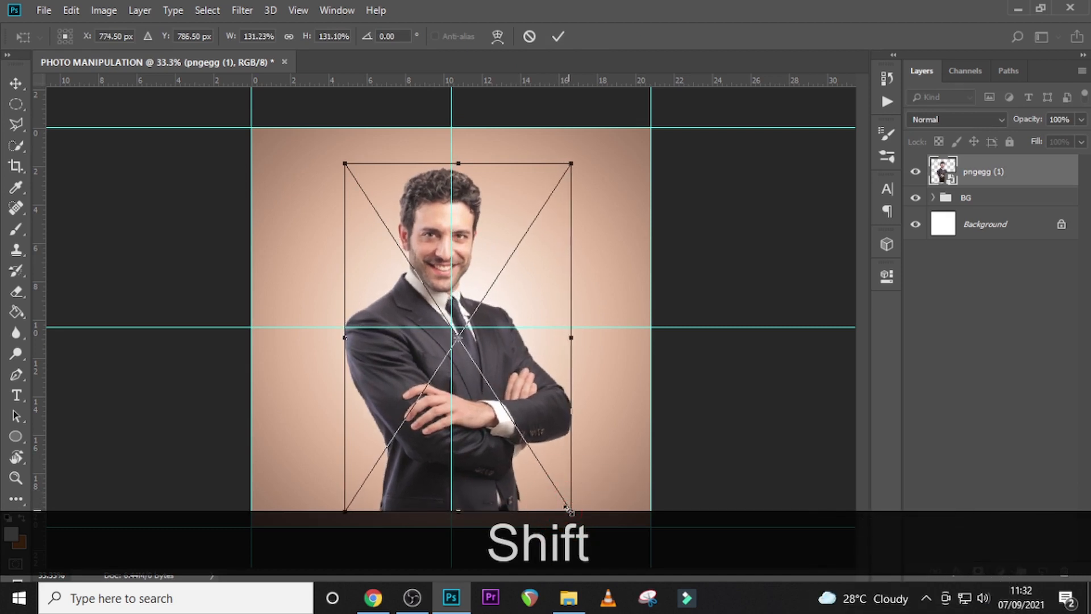
key("shift+Return")
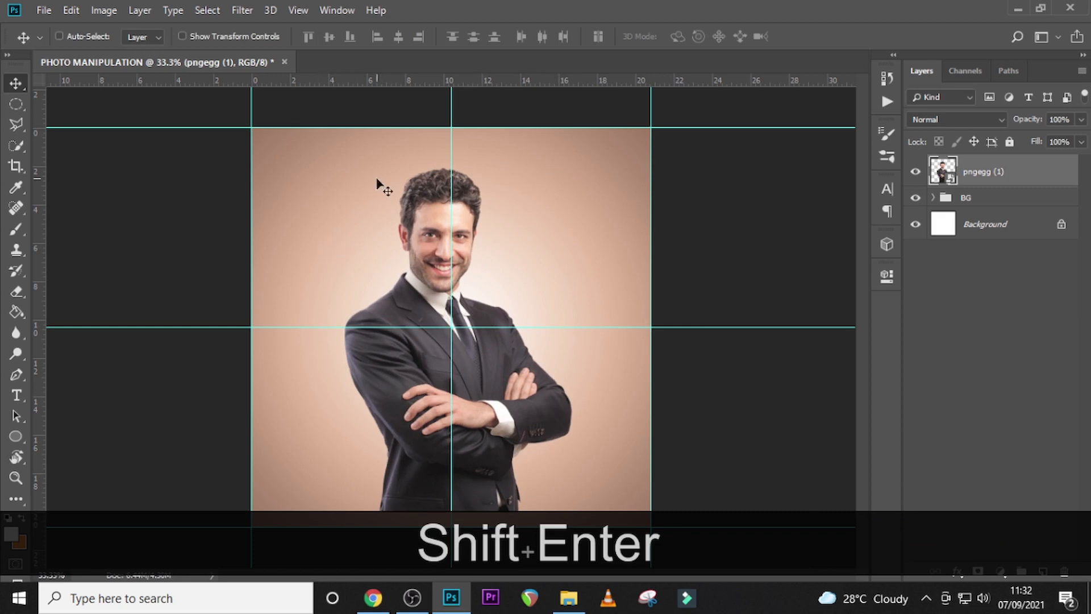
- Add a white layer mask to the pngegg (1) layer
left_click(973, 205)
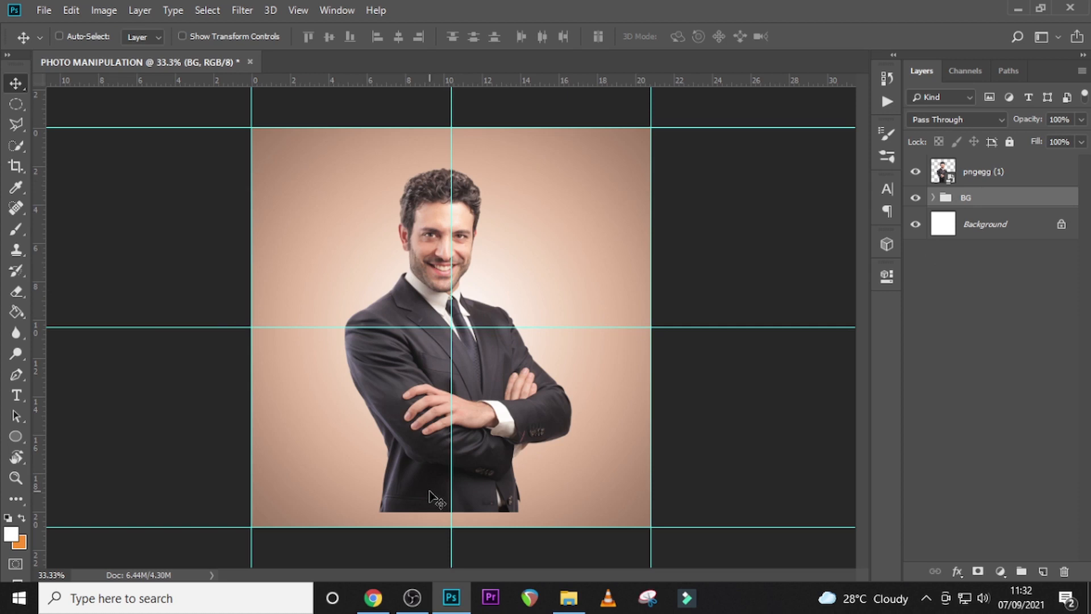
left_click(976, 172)
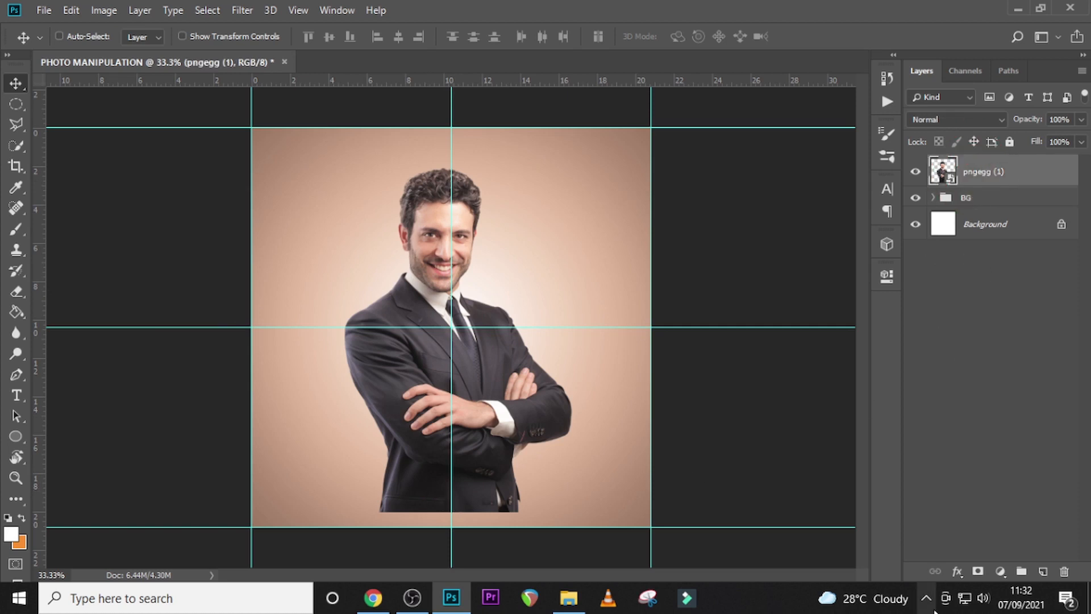
left_click(978, 572)
- Set up the Brush tool with a soft round tip at 234 px and 0% hardness
key("b")
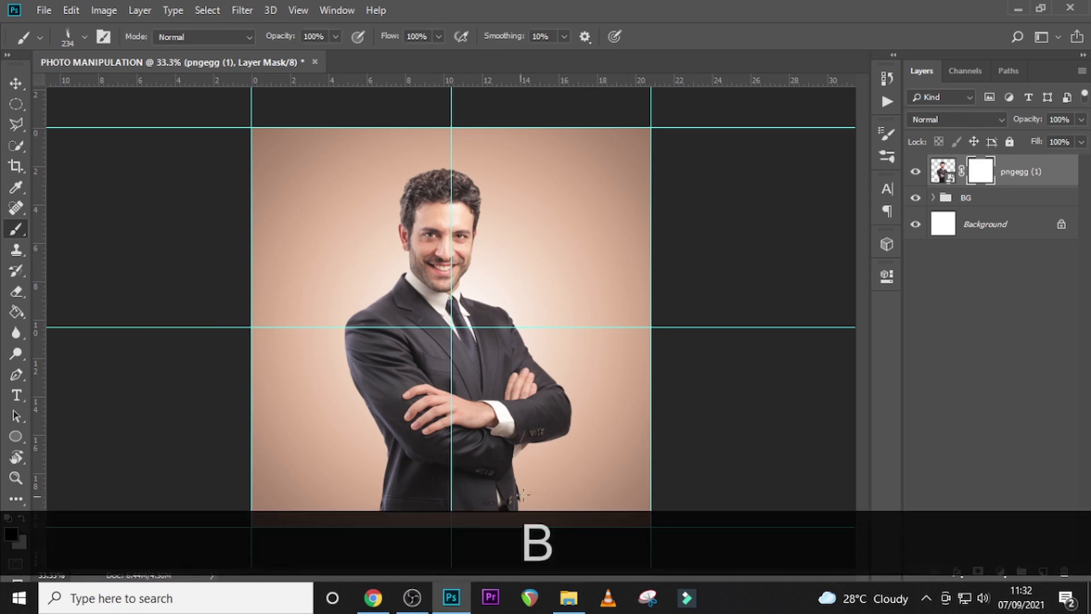
key("Caps_Lock")
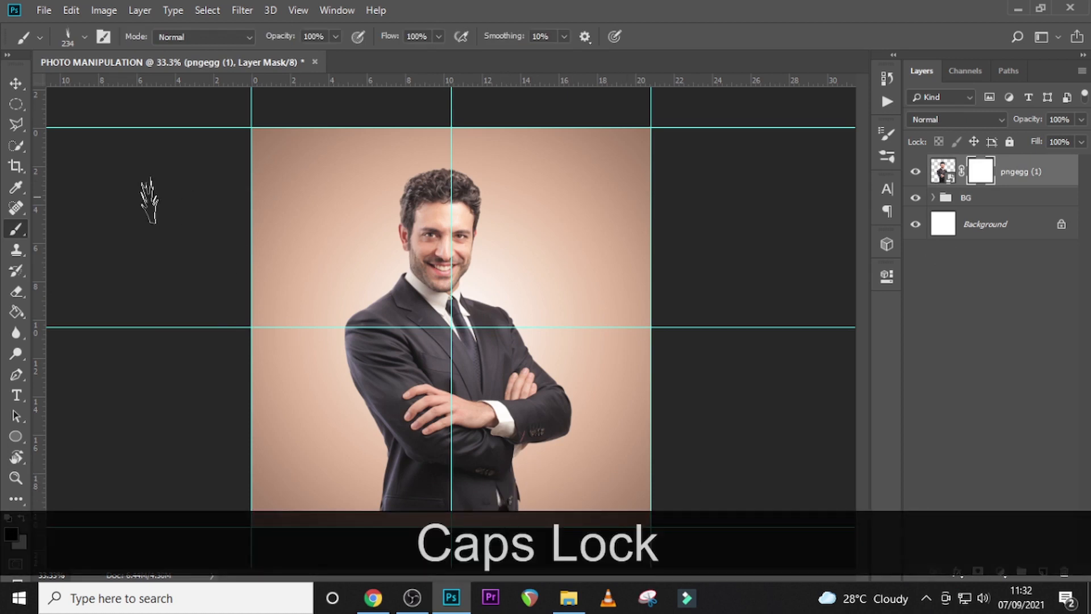
left_click(72, 38)
left_click(33, 157)
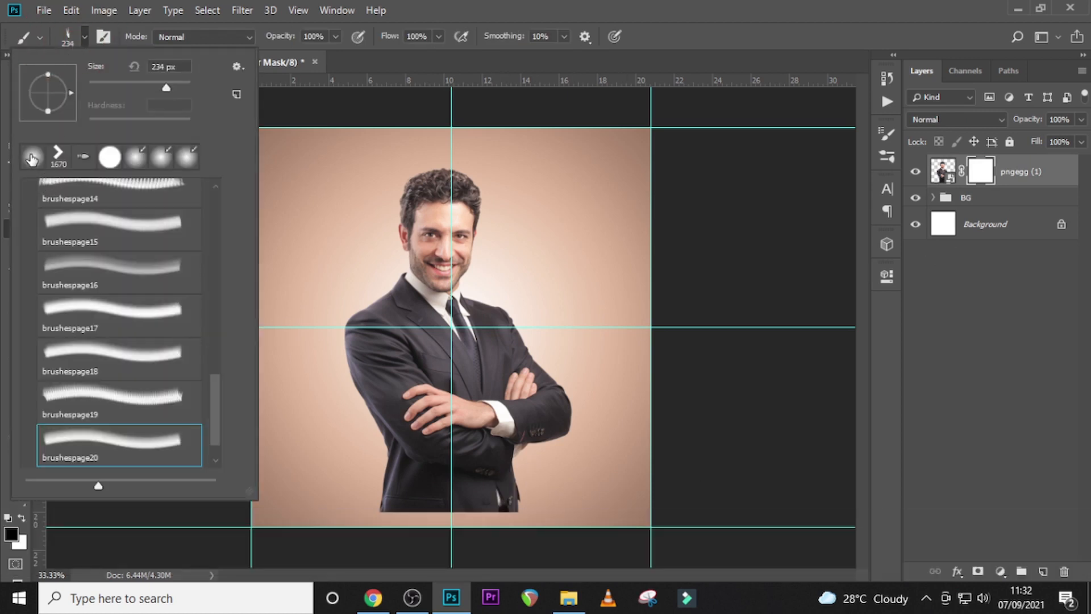
left_click(499, 7)
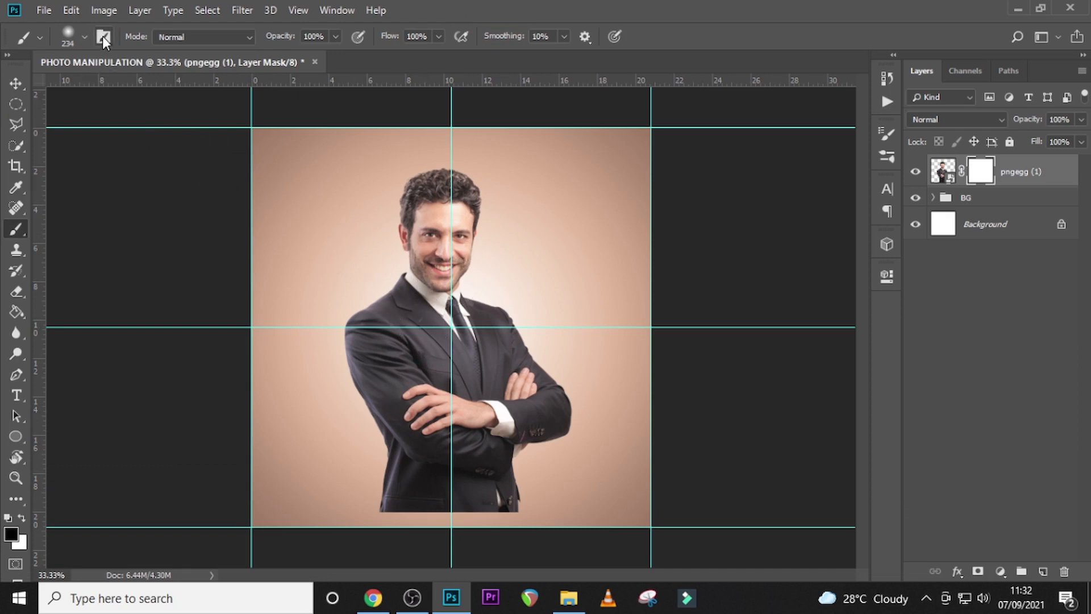
left_click(81, 36)
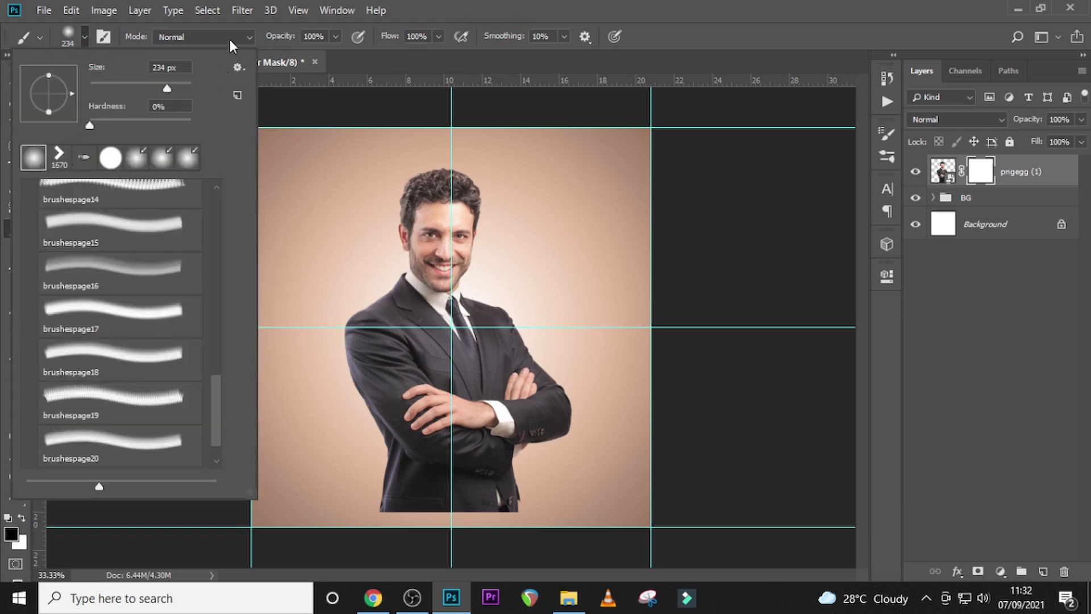
left_click(507, 4)
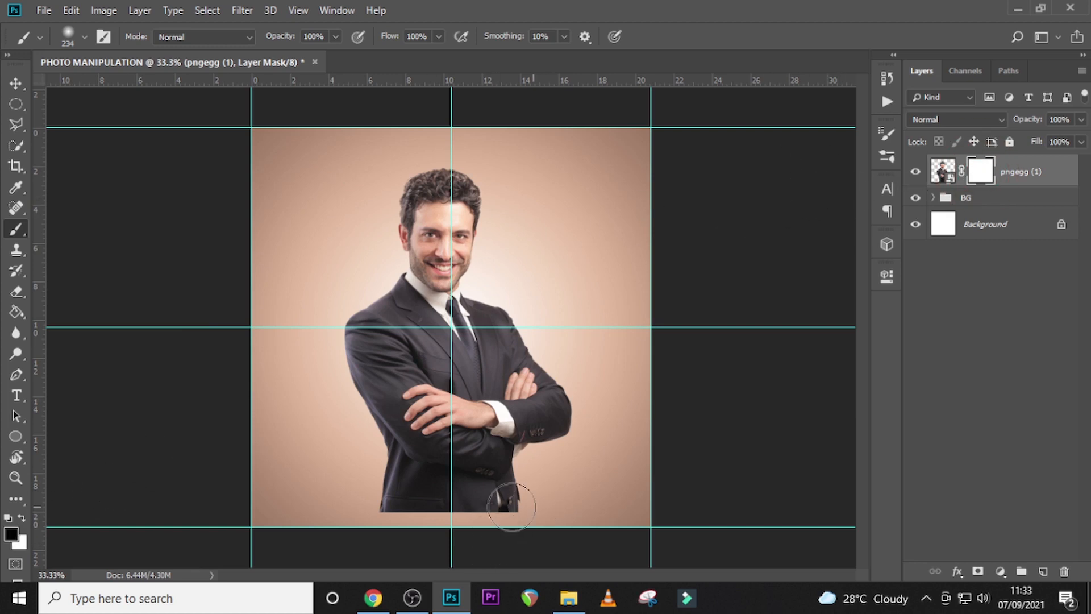
- Paint black on the layer mask to fade out the man's lower body and forearms, and enlarge the brush to 300 px
mouse_move(511, 495)
left_mouse_down()
mouse_move(398, 495)
mouse_move(417, 495)
mouse_move(375, 434)
left_mouse_up()
mouse_move(487, 499)
left_mouse_down()
mouse_move(399, 441)
mouse_move(506, 474)
mouse_move(374, 444)
mouse_move(641, 467)
left_mouse_up()
key("bracketright")
key("bracketright")
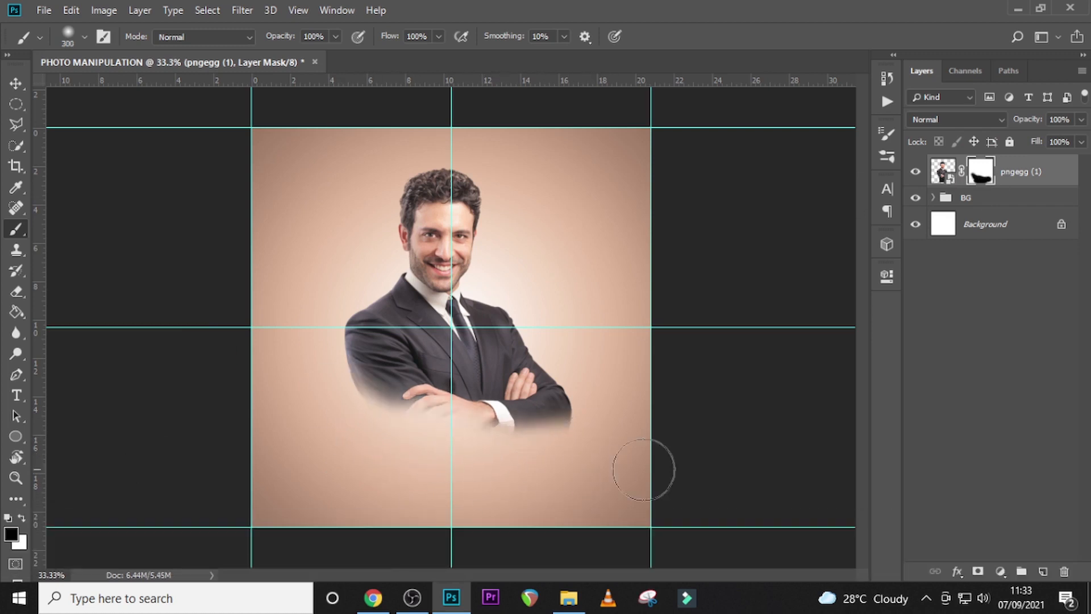
- Nudge the masked man slightly to the left with a free transform and apply it
key("ctrl+t")
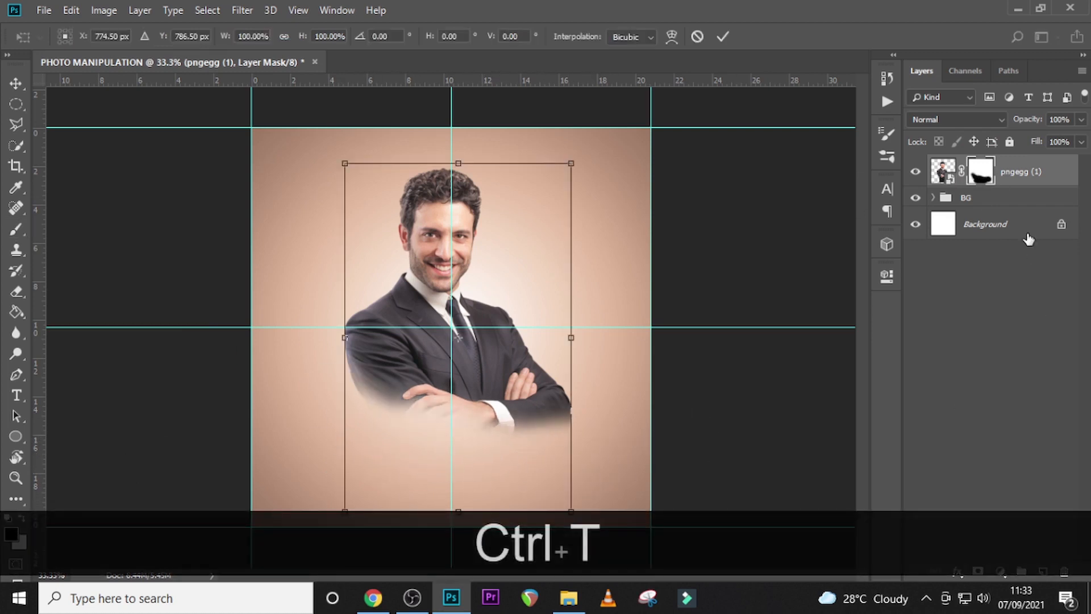
key("Left")
key("Left")
key("Left")
key("Left")
key("Left")
key("Left")
key("Left")
key("Left")
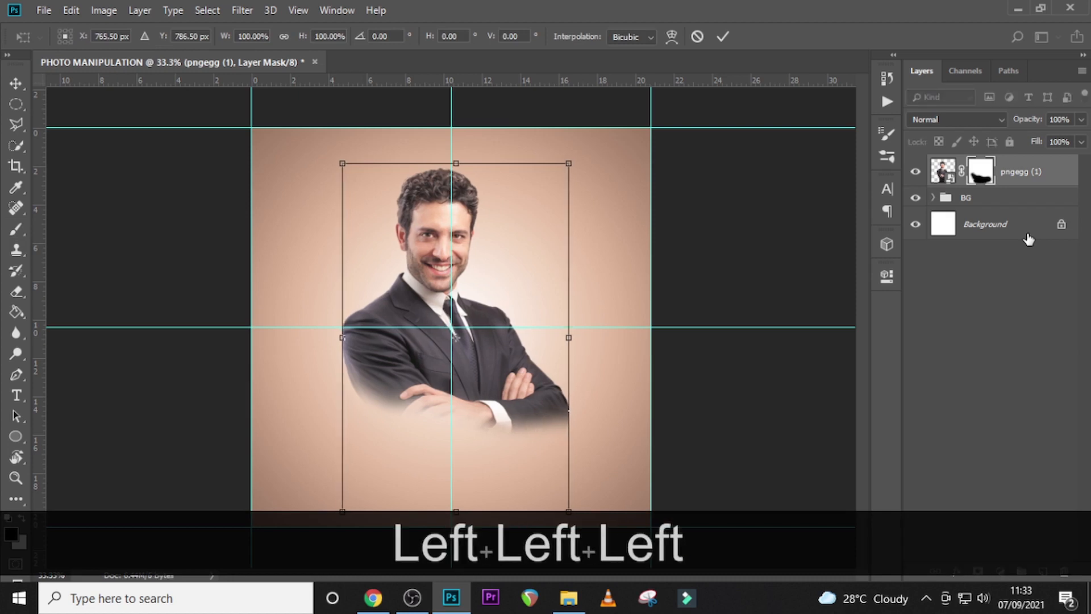
key("Return")
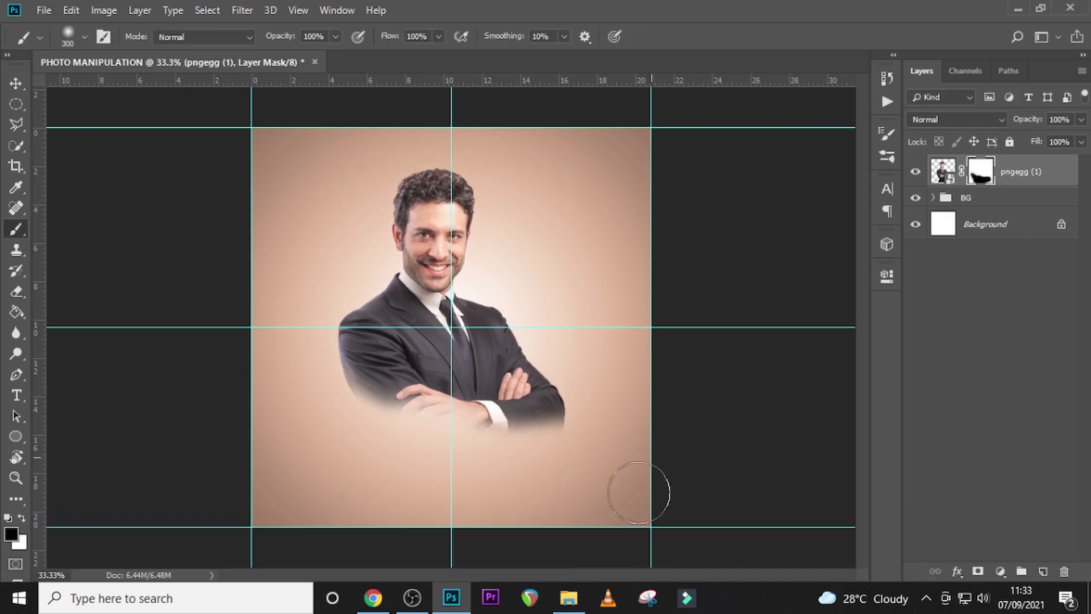
- Place IMG_3481.jpg from the done folder above the man at 100% scale, centred on the canvas
left_click(568, 597)
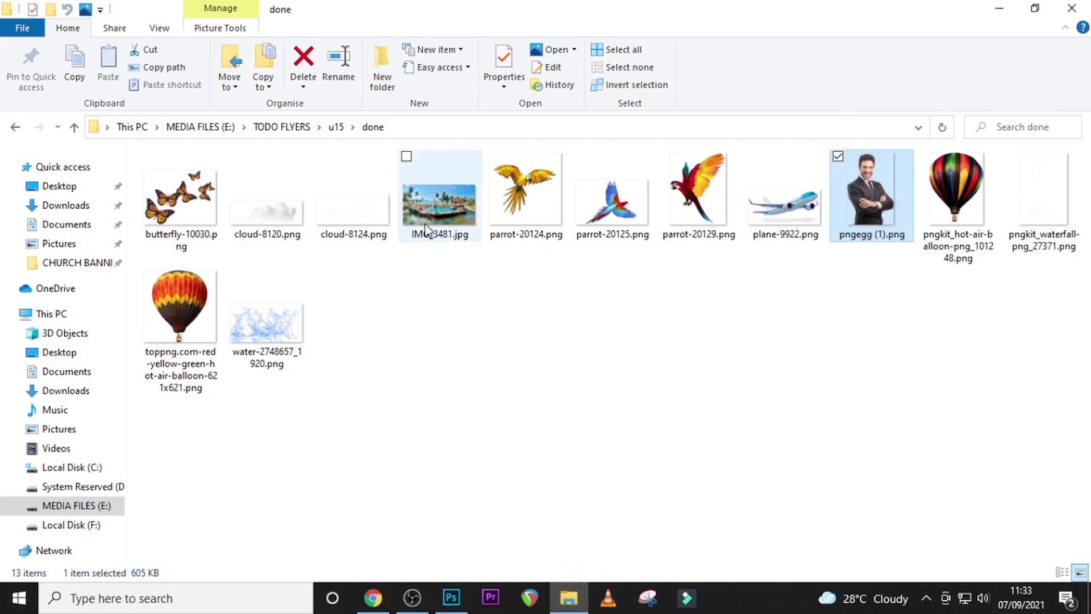
left_click(439, 230)
left_click_drag(444, 199, 495, 428)
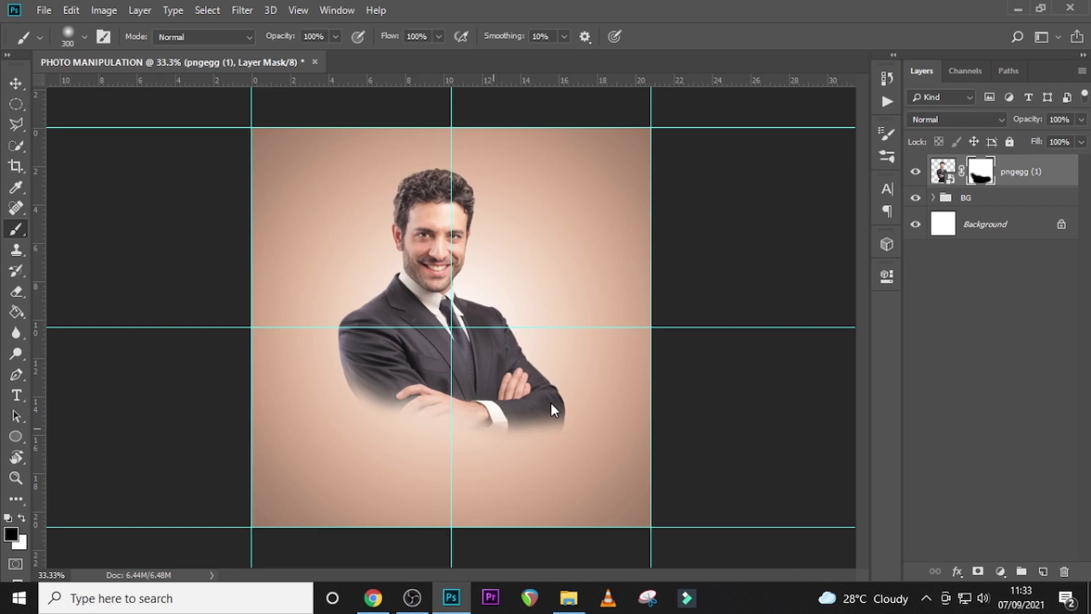
left_click_drag(552, 403, 567, 404)
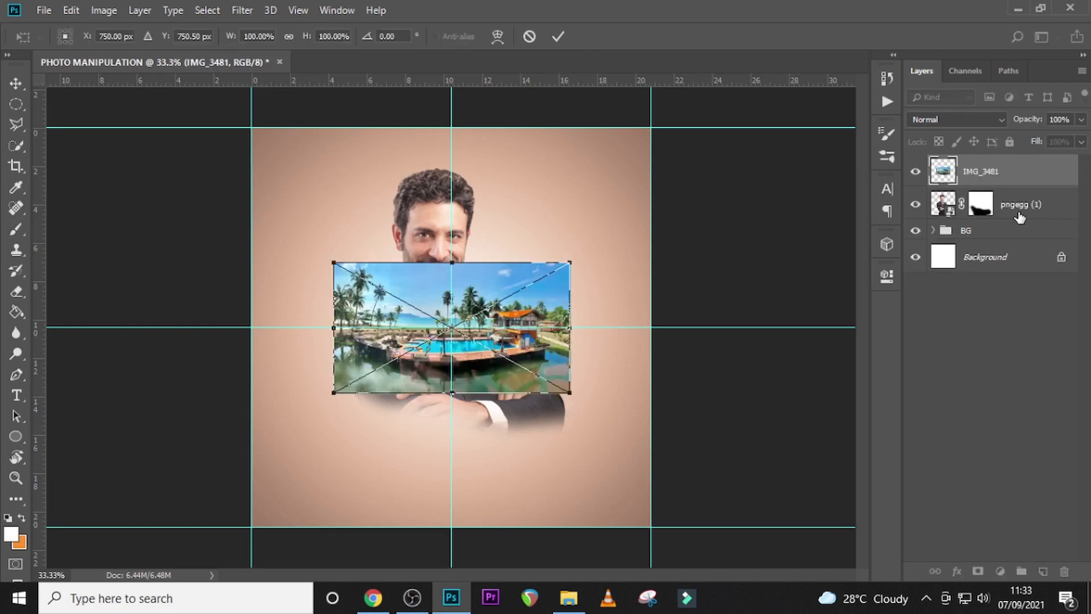
key("Return")
- Lower the IMG_3481 layer's opacity to 65% so the man shows through the resort photo
left_click(1083, 119)
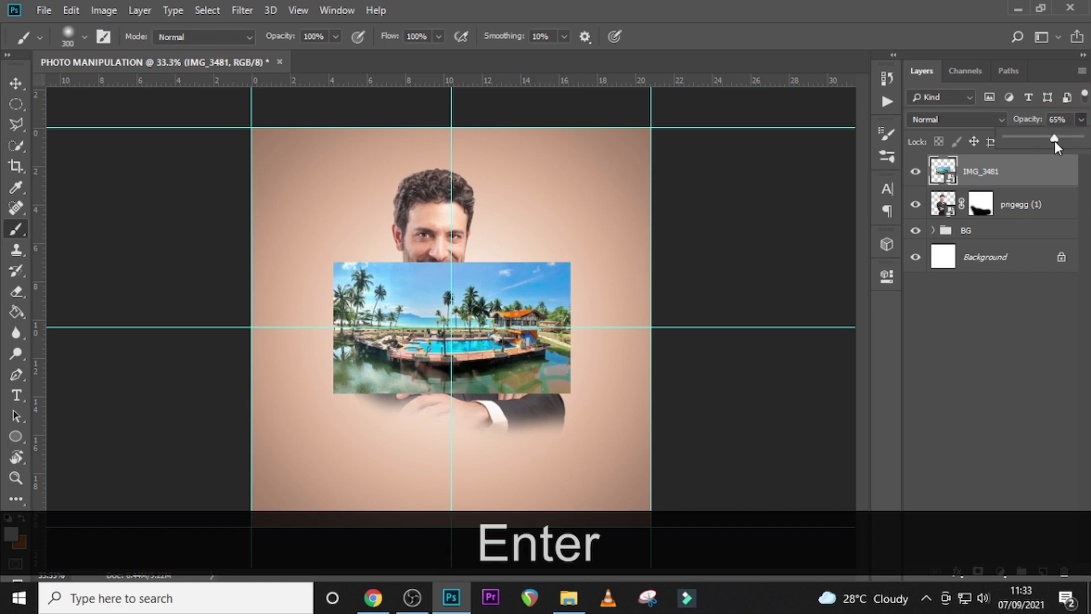
left_click(1055, 141)
key("ctrl+equal")
key("ctrl+equal")
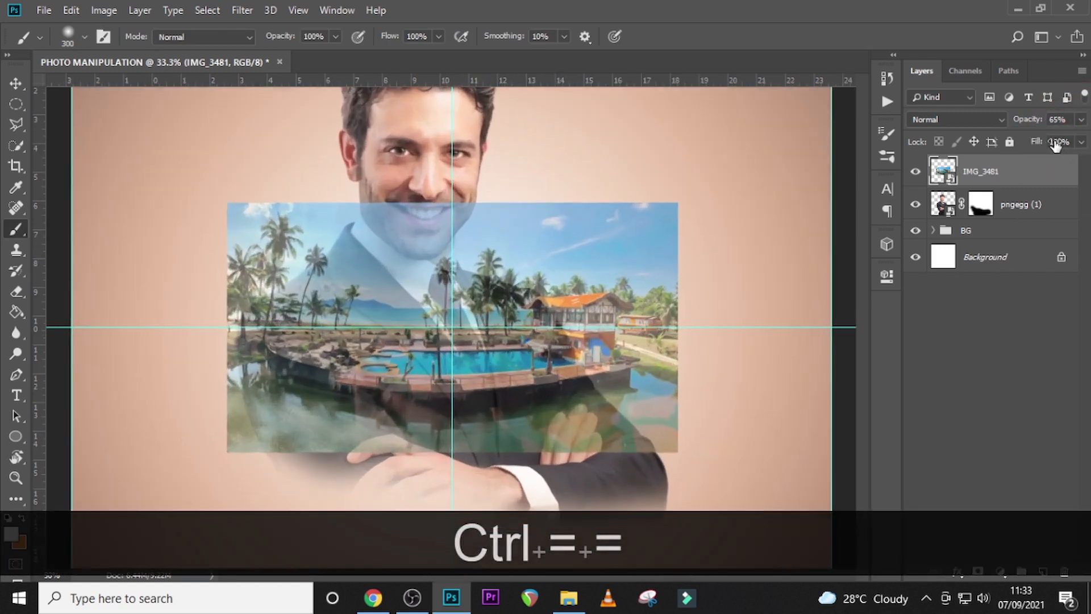
- Move the resort photo slightly down and to the left so its upper edge sits over the man's chin
scroll(550, 233, "down", 2)
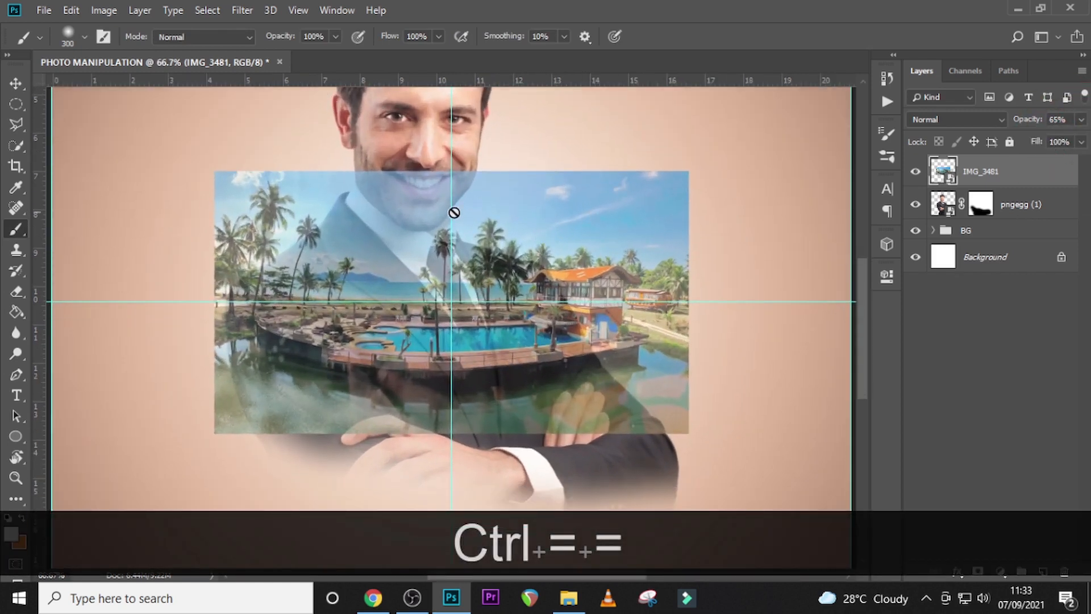
key("v")
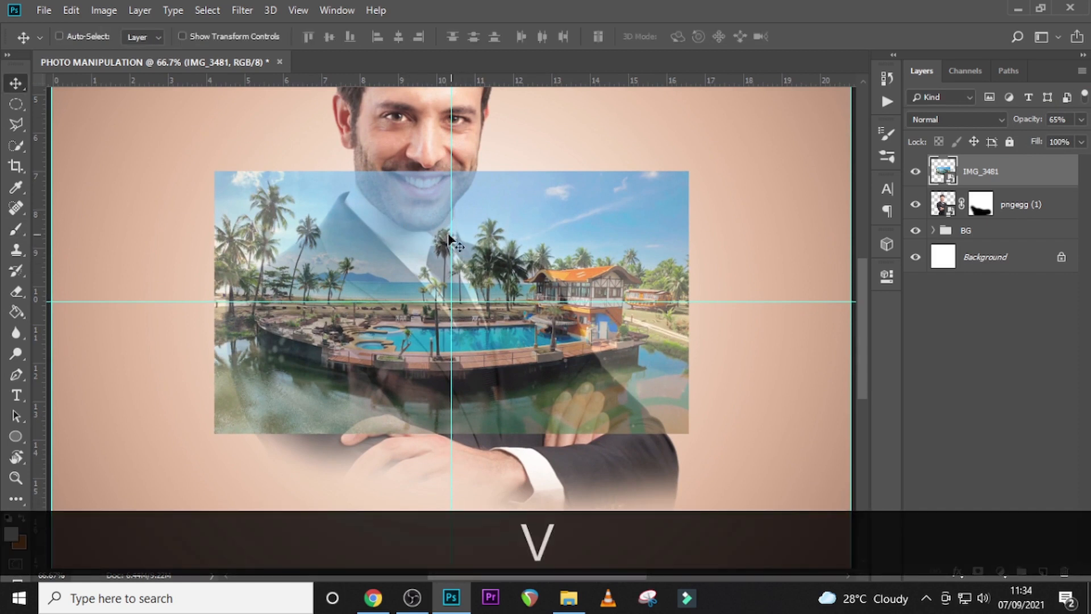
left_click_drag(428, 233, 422, 261)
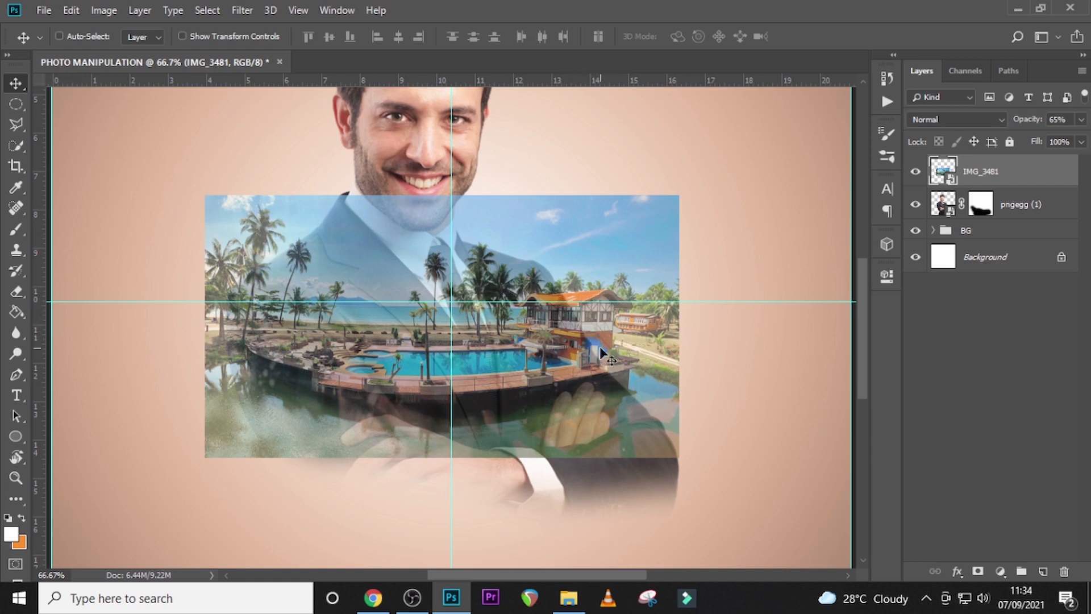
- Scale the resort photo down to about 99% with a free transform, apply it, and set its layer opacity to 100%
key("ctrl+t")
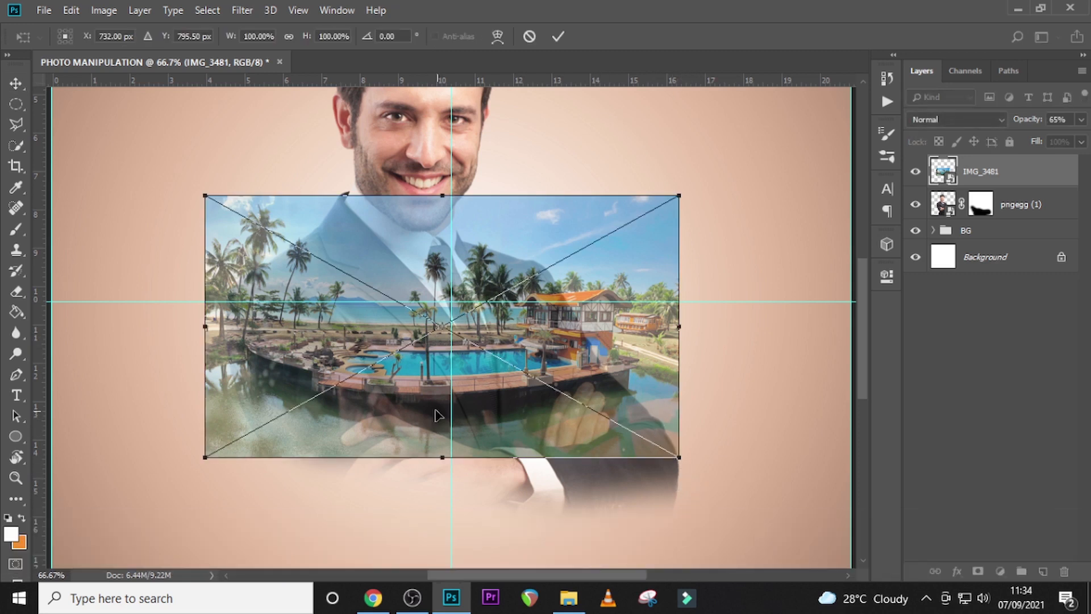
key("shift")
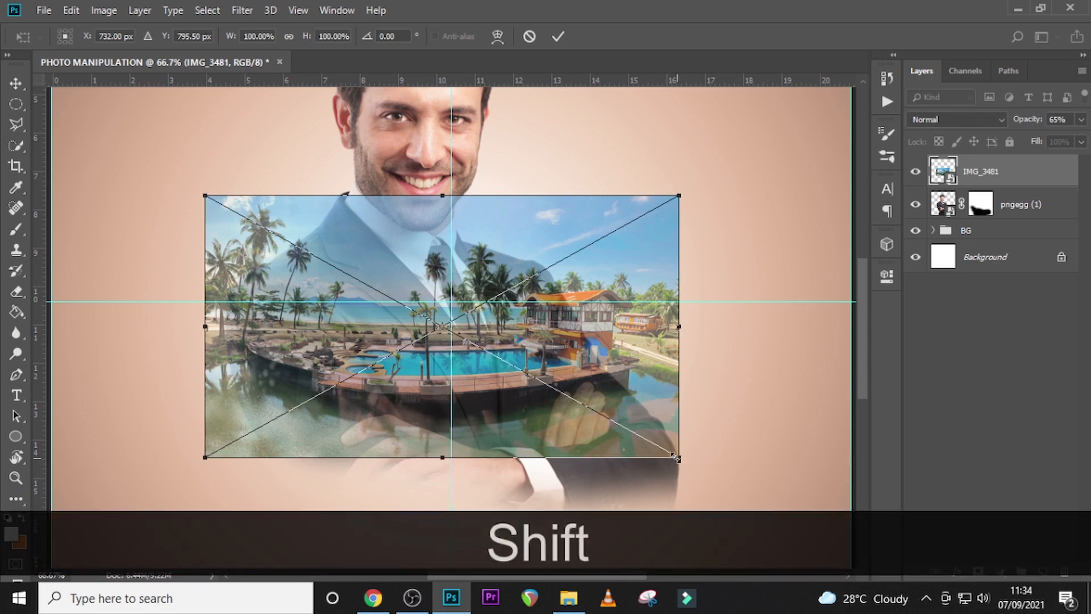
left_click_drag(677, 459, 666, 450)
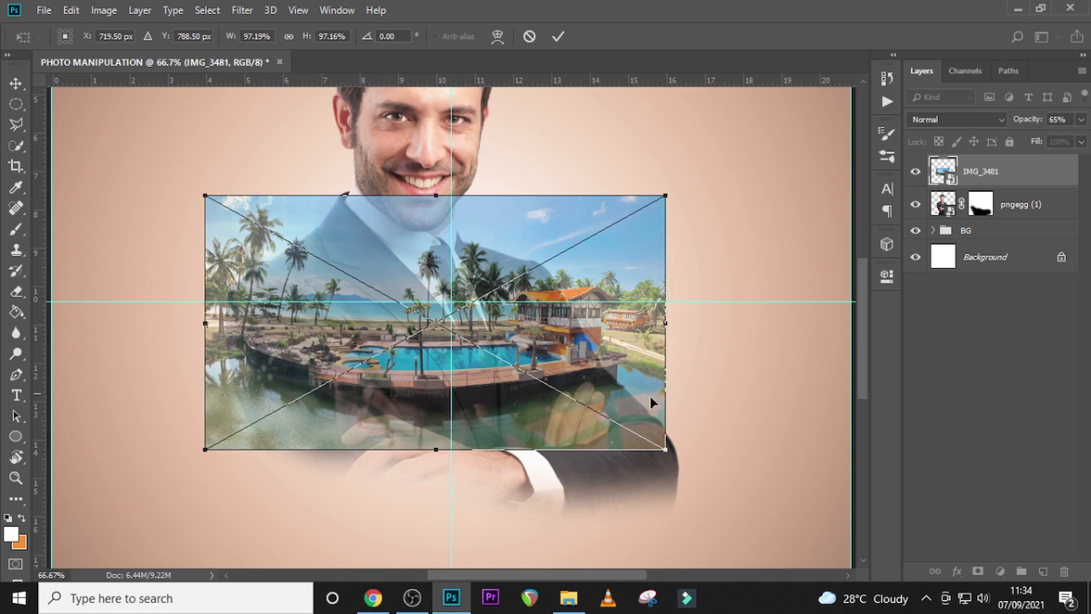
key("shift")
left_click_drag(665, 448, 673, 453)
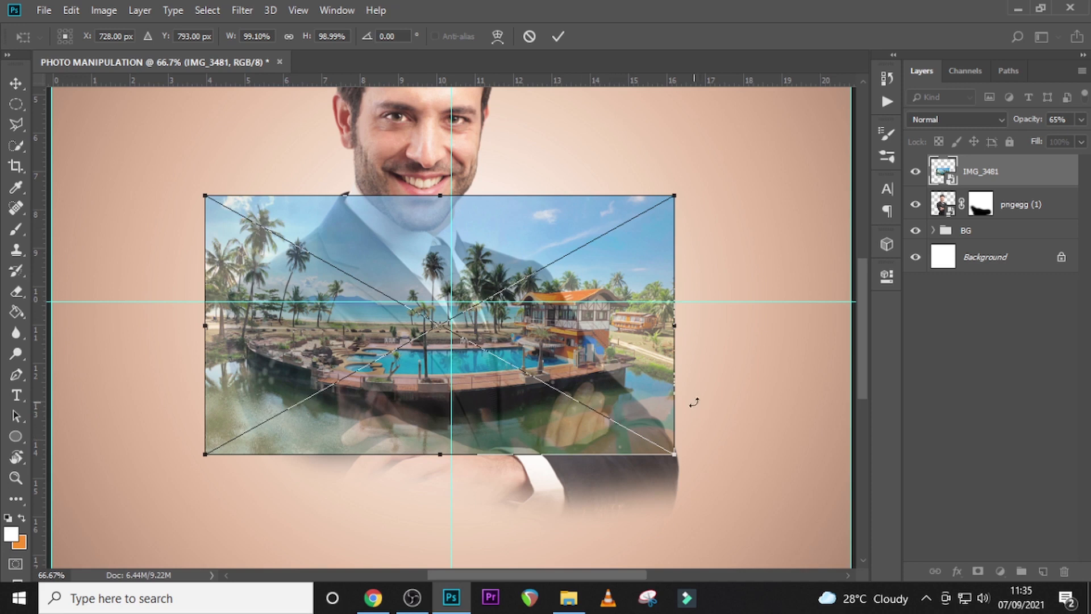
key("Return")
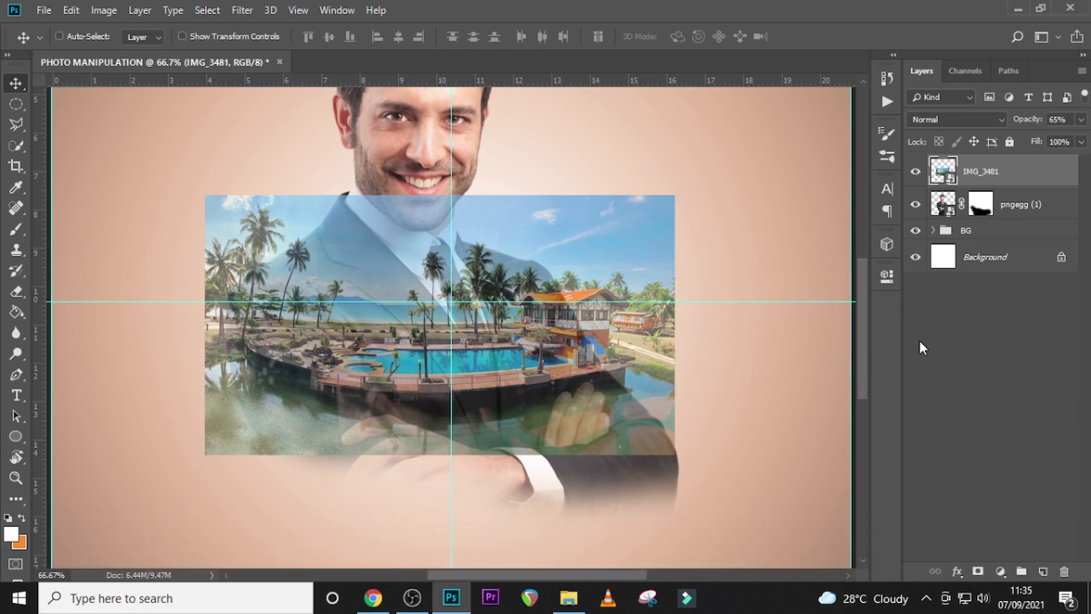
left_click(1080, 119)
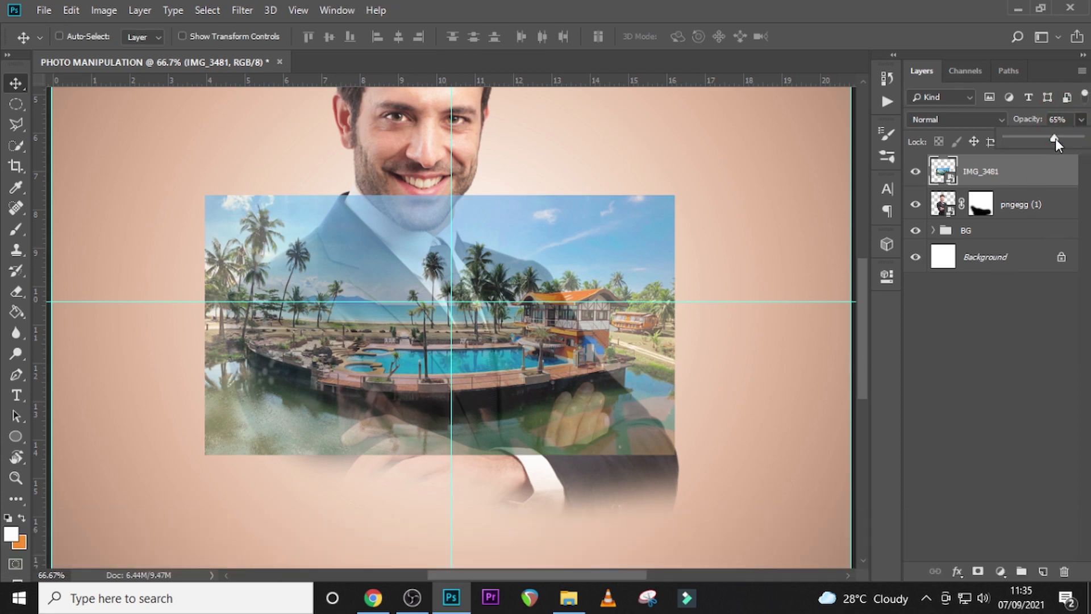
left_click_drag(1055, 138, 1088, 143)
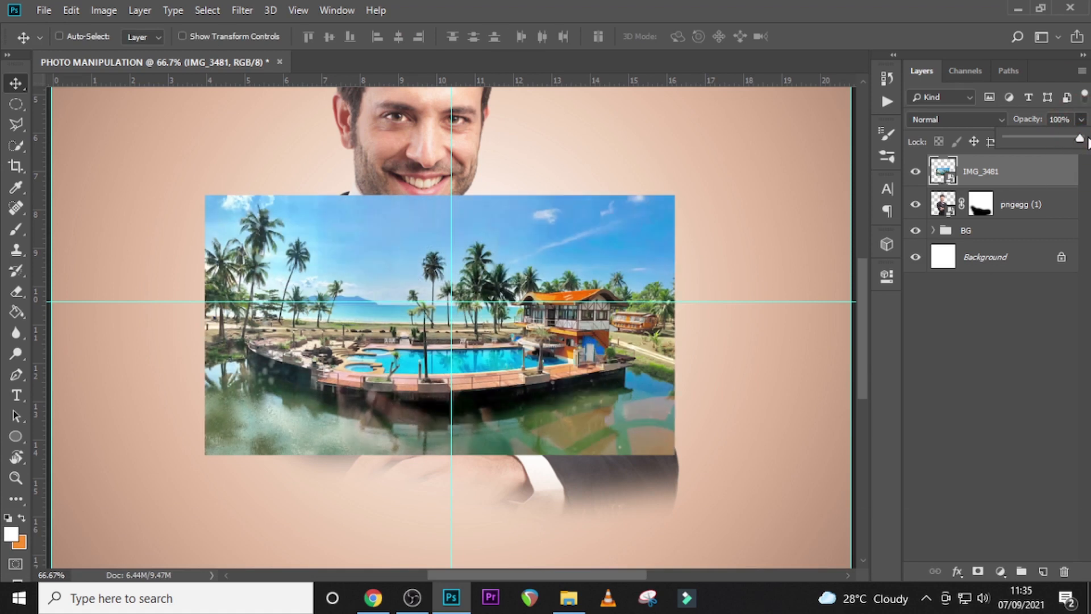
- Duplicate the IMG_3481 layer twice and hide both copies
key("ctrl+j")
key("ctrl+j")
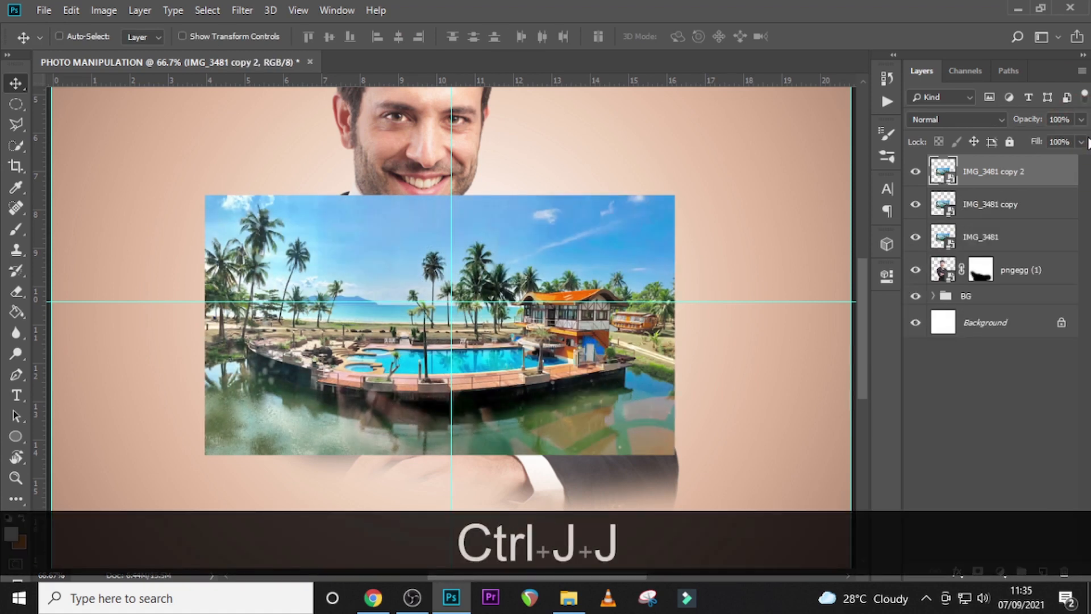
left_click(915, 172)
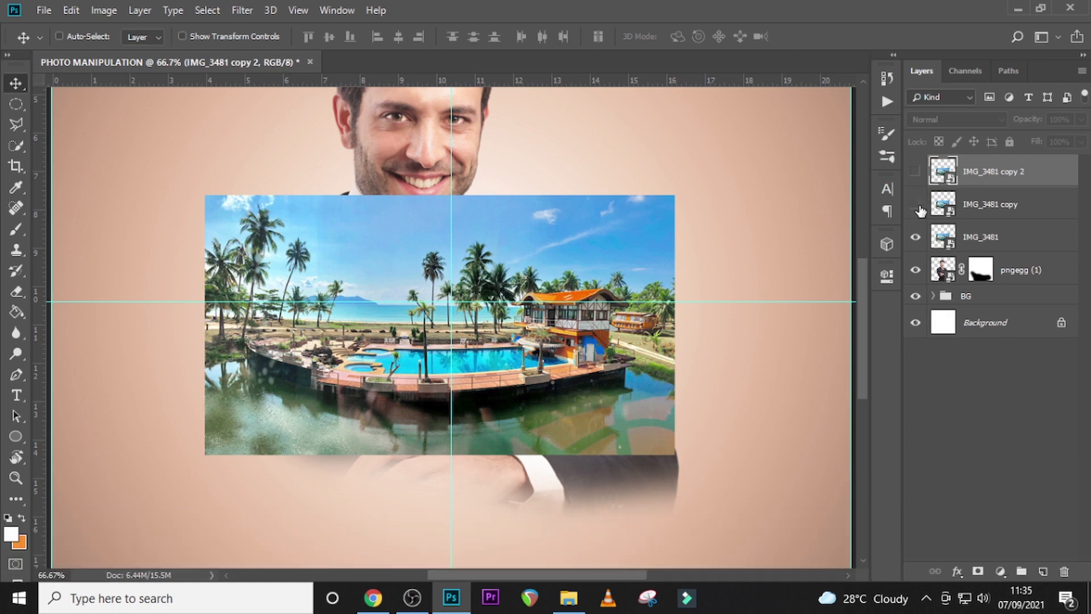
left_click(916, 204)
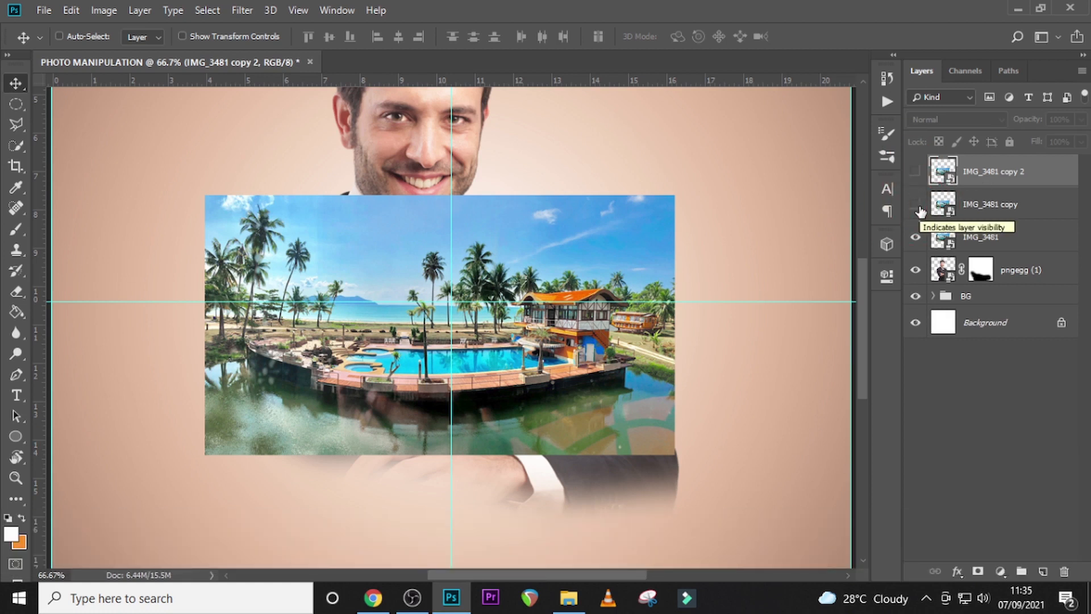
- Set the original IMG_3481 layer's blend mode to Overlay and clip it to the man's layer
left_click(975, 237)
left_click(947, 120)
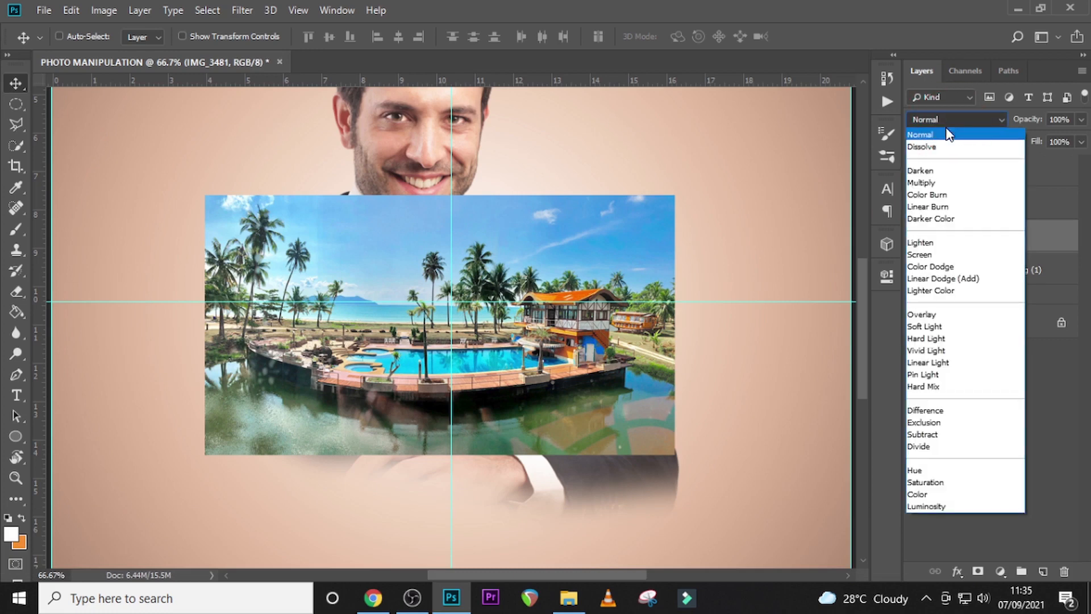
left_click(920, 314)
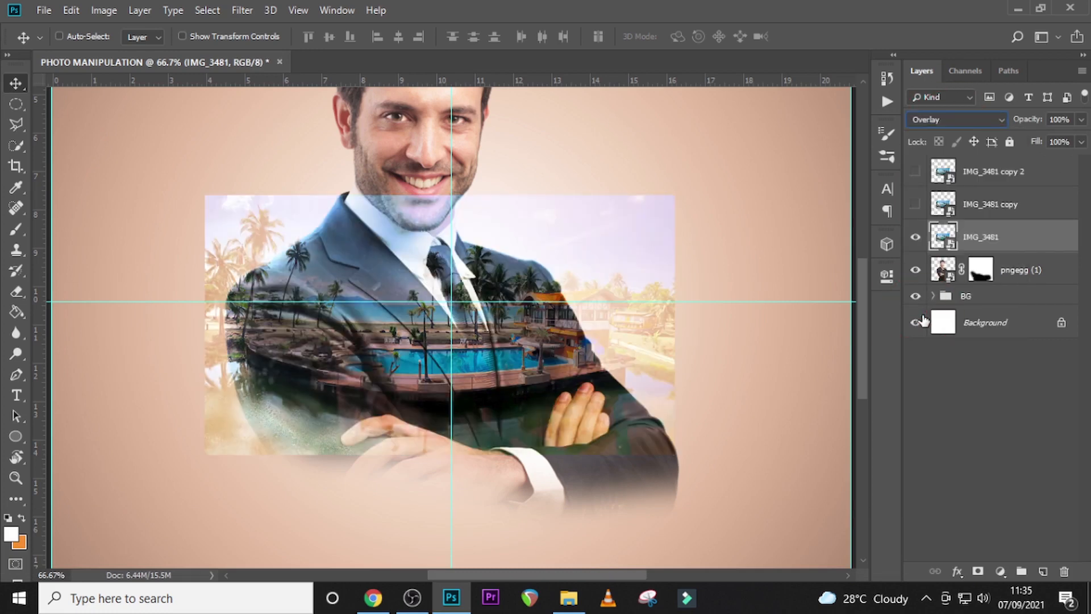
right_click(1001, 240)
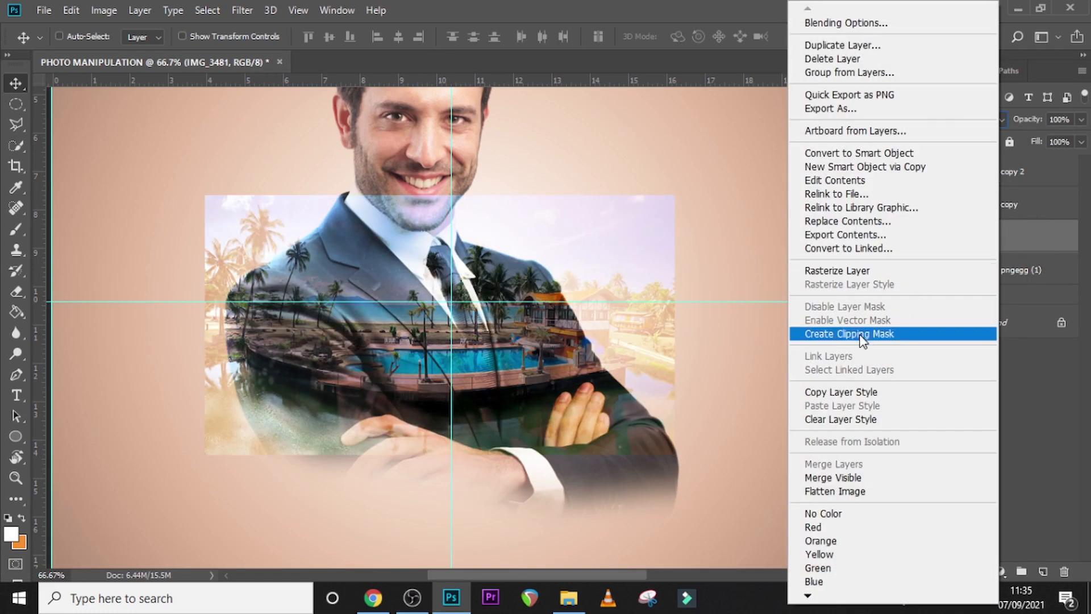
left_click(858, 334)
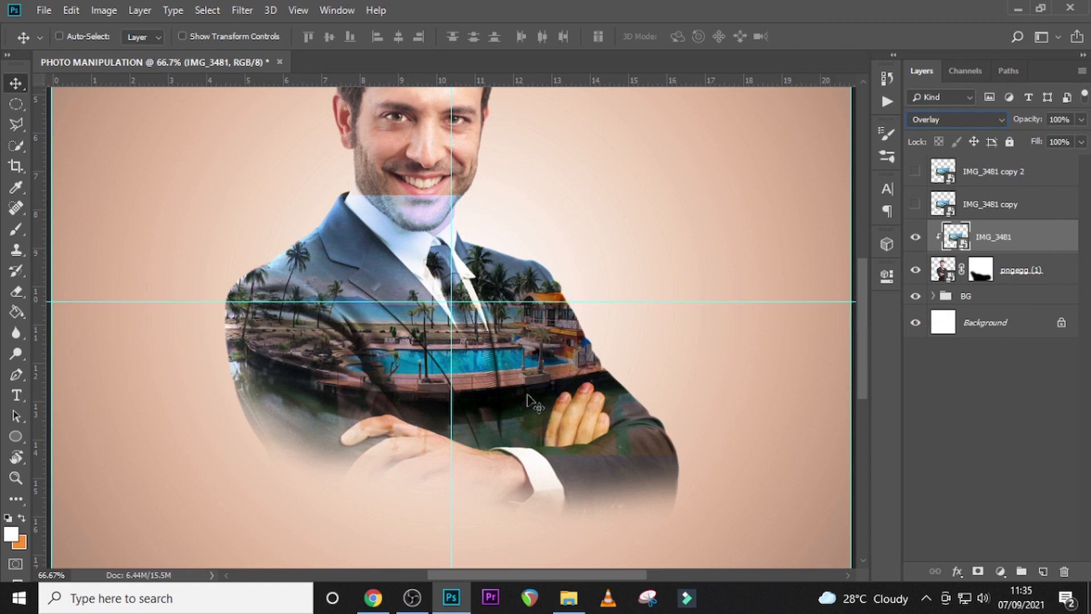
- Add a layer mask to IMG_3481 and, with a 100 px black brush, paint the resort photo off the man's chin and neck
left_click(977, 571)
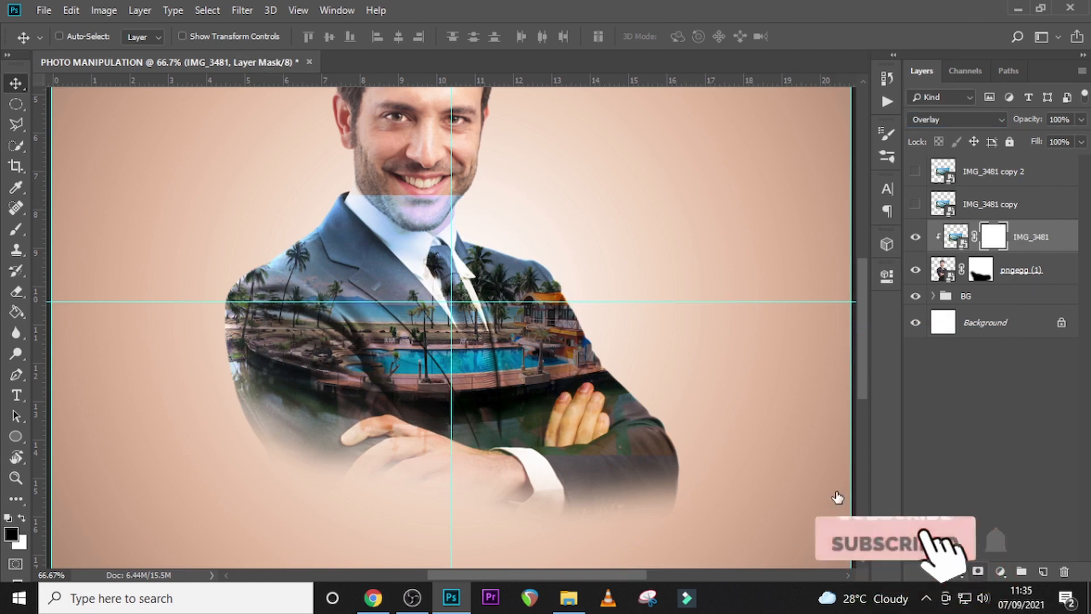
key("b")
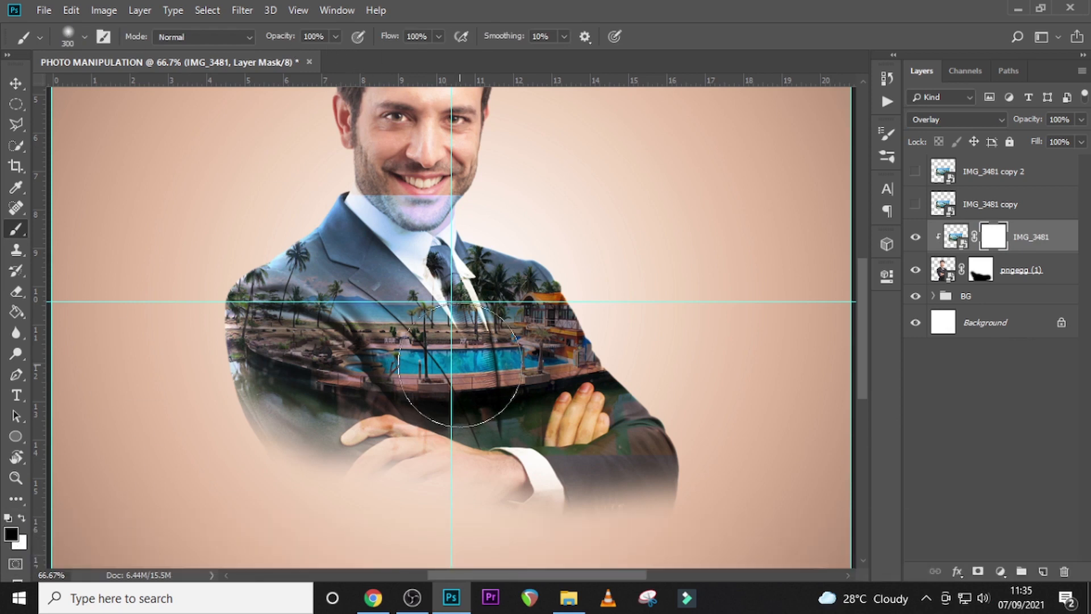
key("bracketleft")
key("bracketleft")
key("bracketleft")
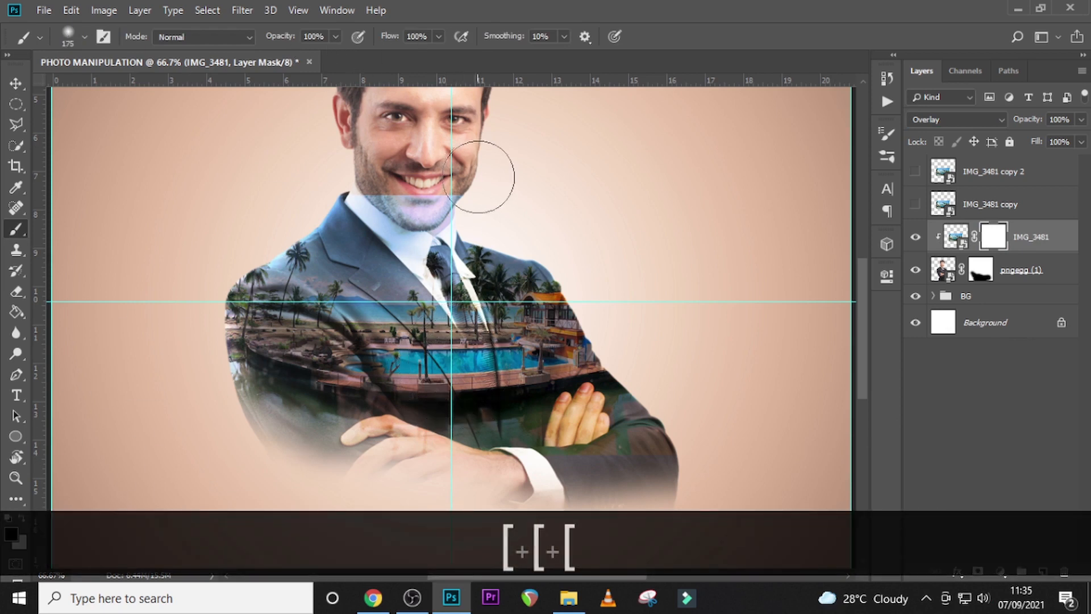
key("bracketleft")
key("bracketleft")
key("bracketleft")
mouse_move(487, 195)
left_mouse_down()
mouse_move(305, 203)
mouse_move(461, 194)
mouse_move(288, 189)
mouse_move(402, 205)
mouse_move(352, 199)
mouse_move(400, 219)
mouse_move(509, 202)
mouse_move(467, 213)
mouse_move(353, 204)
left_mouse_up()
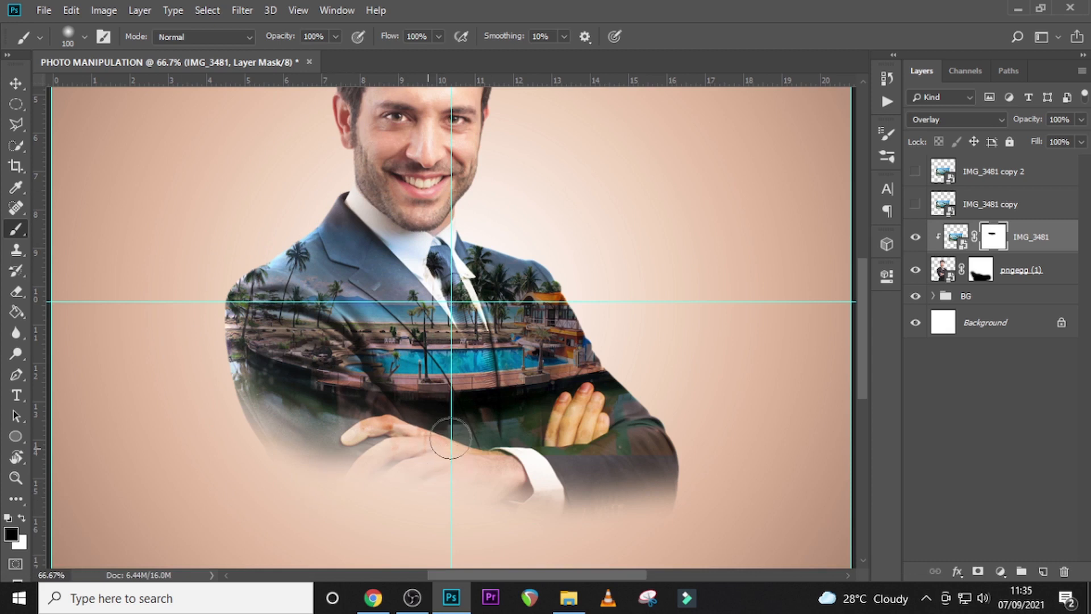
- Paint black on the IMG_3481 mask to remove the resort photo from the man's hands, cuff and lower sleeve
mouse_move(450, 438)
left_mouse_down()
mouse_move(365, 448)
mouse_move(378, 438)
mouse_move(441, 448)
left_mouse_up()
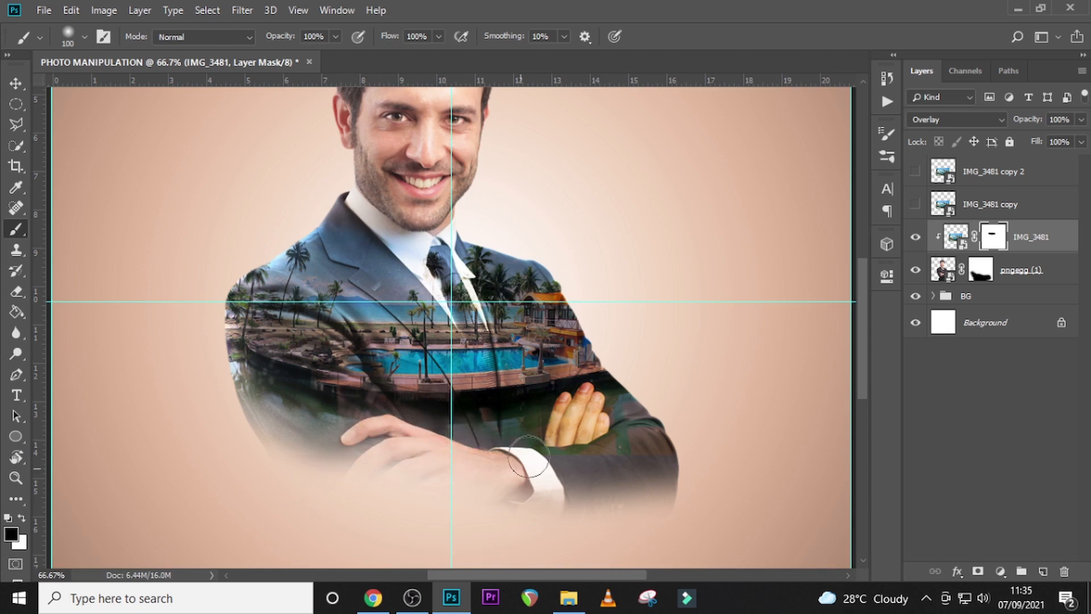
mouse_move(529, 458)
left_mouse_down()
mouse_move(502, 434)
mouse_move(636, 422)
mouse_move(674, 445)
mouse_move(706, 440)
mouse_move(610, 447)
mouse_move(610, 430)
mouse_move(582, 425)
mouse_move(638, 442)
mouse_move(606, 470)
mouse_move(667, 453)
left_mouse_up()
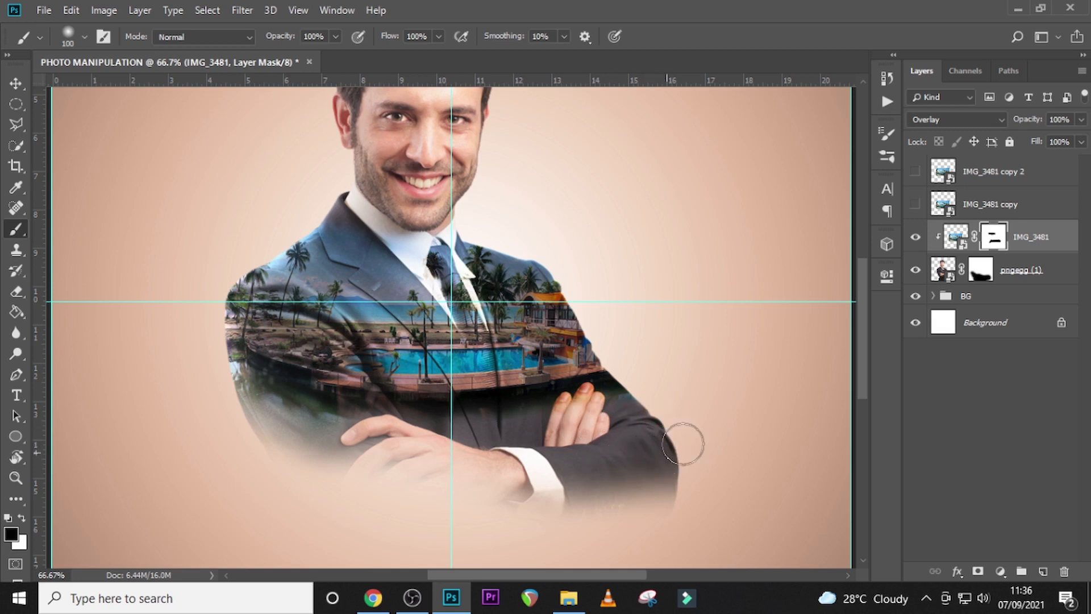
left_click(693, 441)
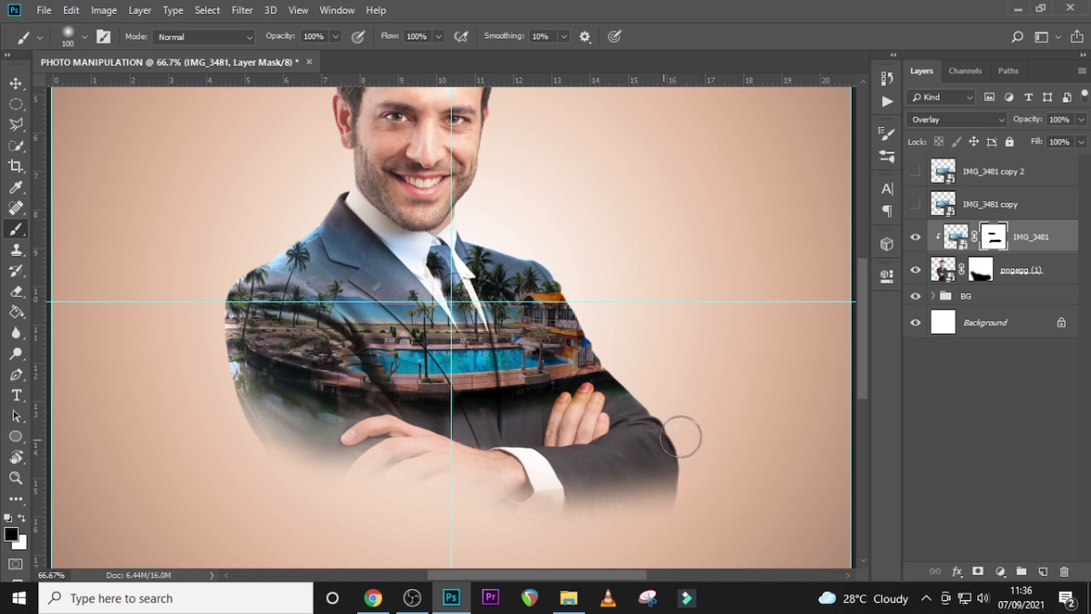
- Try to enlarge the clipped resort photo from its lower corner with a free transform, and undo the scaling
left_click(1044, 240)
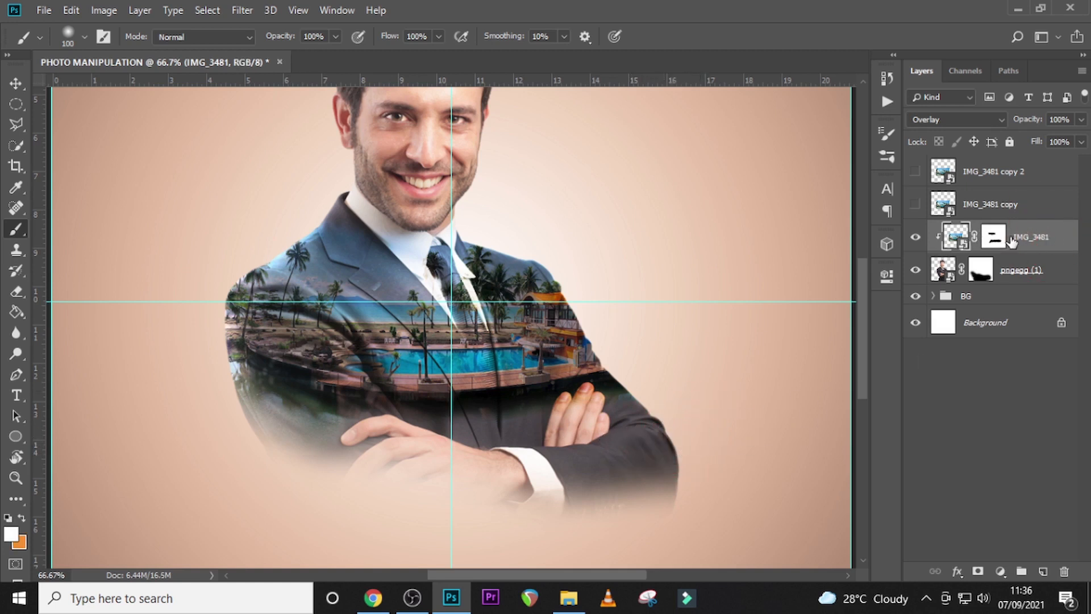
key("ctrl+t")
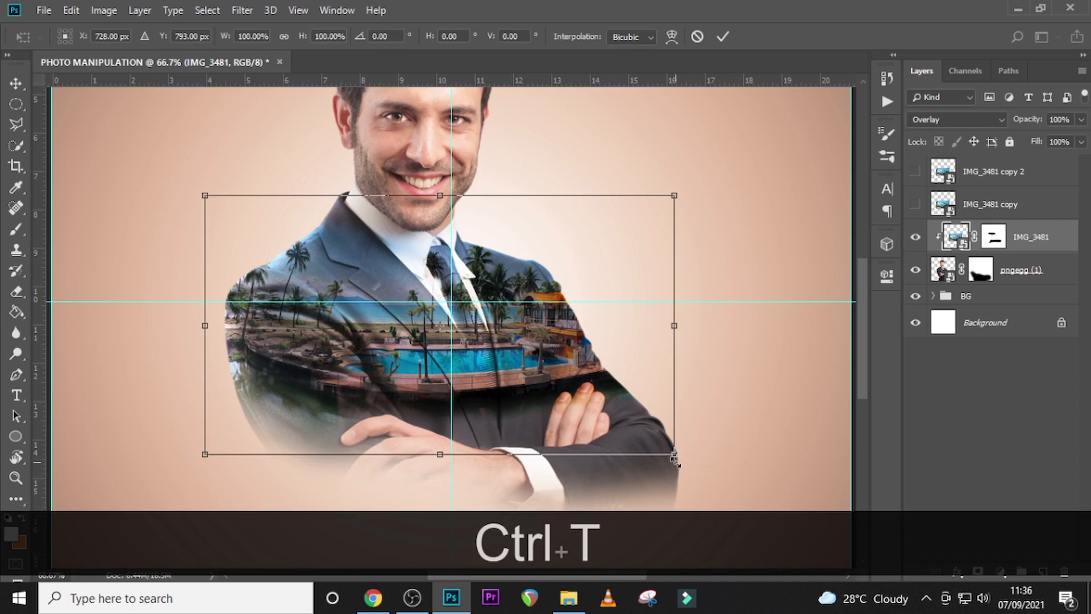
left_click_drag(676, 457, 709, 477)
key("ctrl+z")
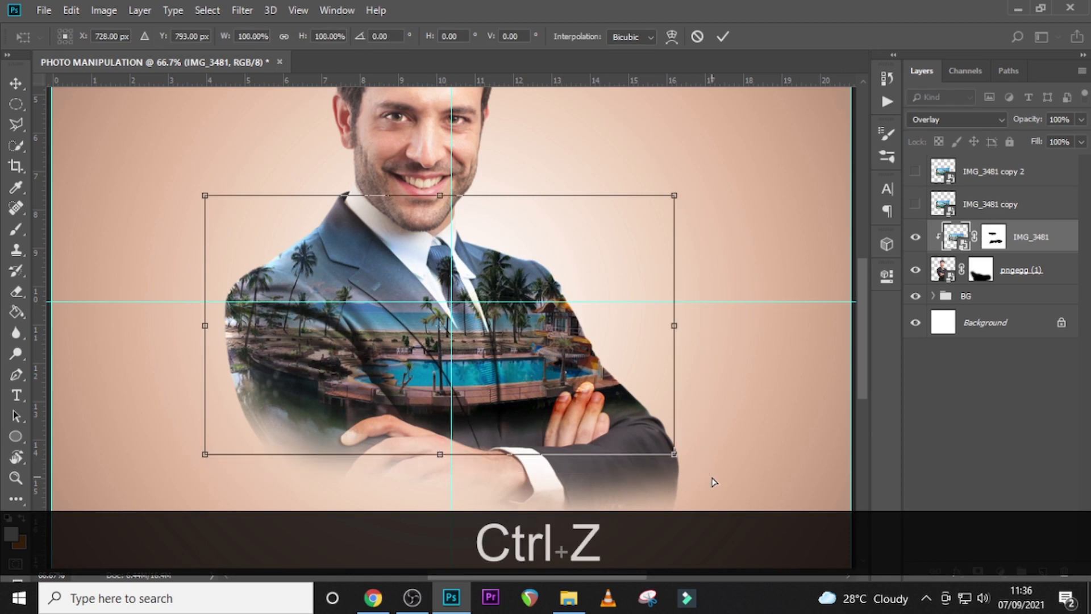
key("Return")
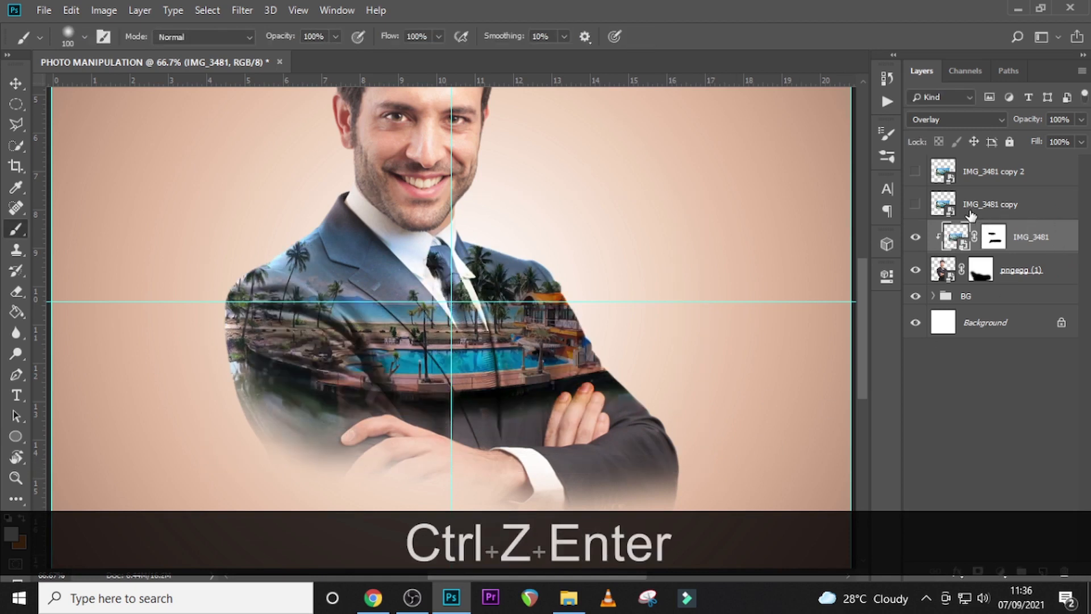
- Delete the two hidden copies of the IMG_3481 layer
left_click(971, 215)
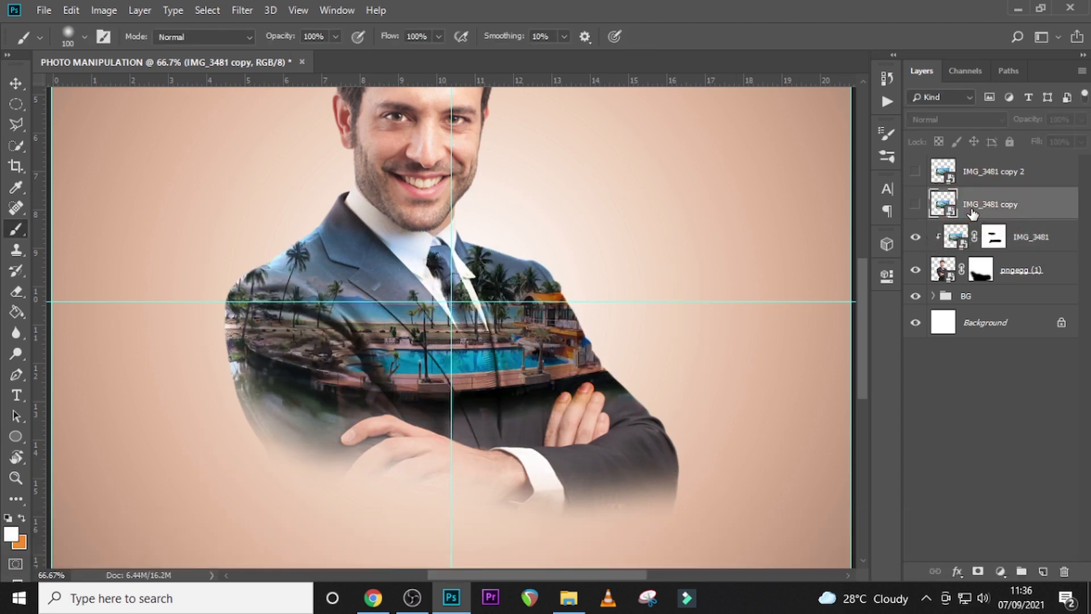
key("Delete")
key("Delete")
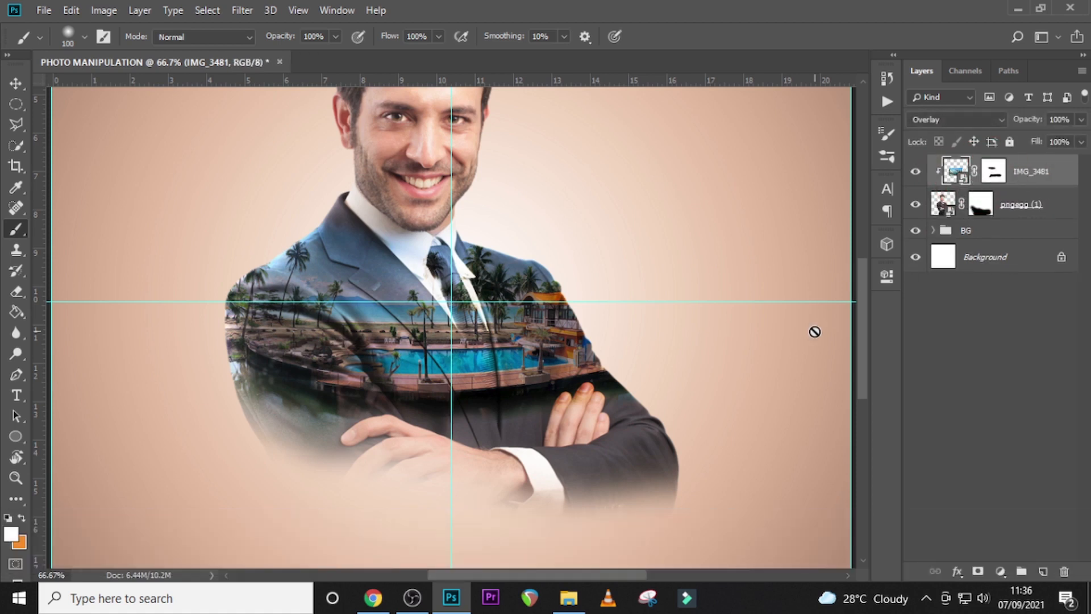
- Scale the clipped resort photo to about 107% from its centre and move it down the torso to about X 751 px, Y 846 px
key("ctrl+t")
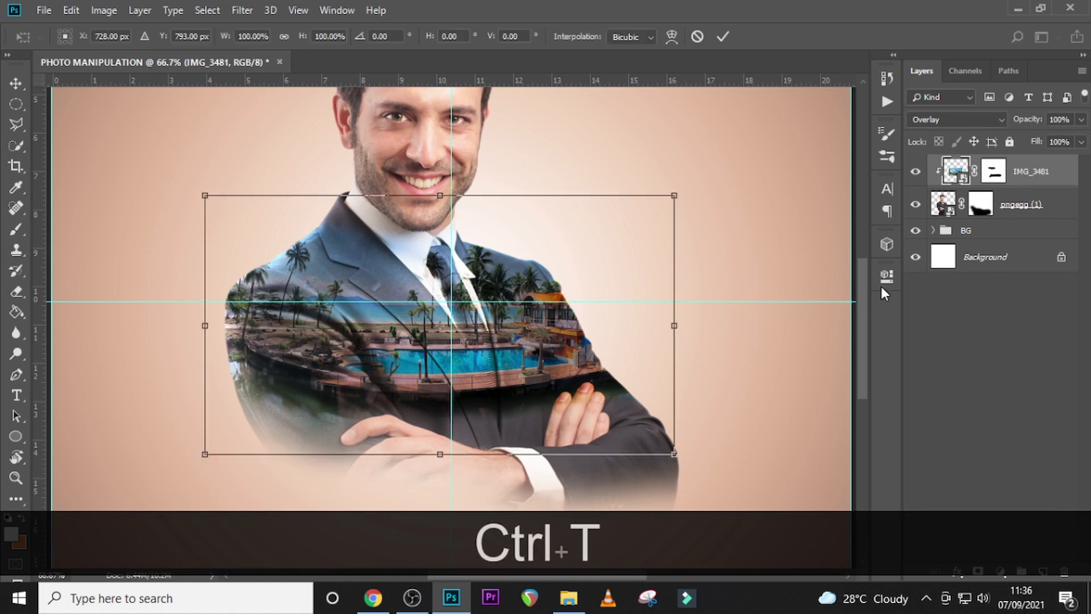
key("alt")
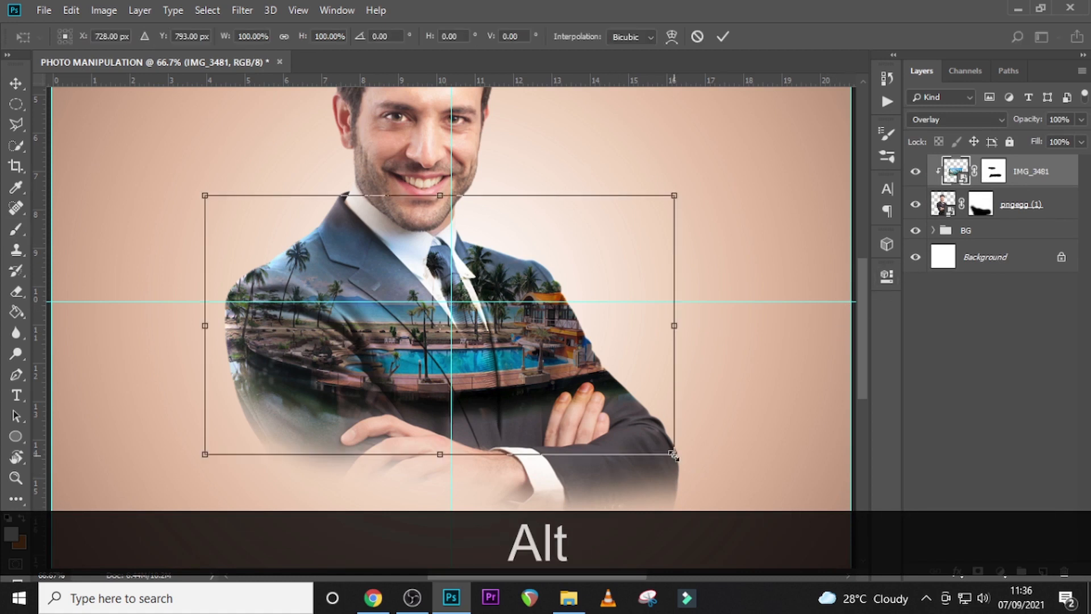
key("alt")
key("shift")
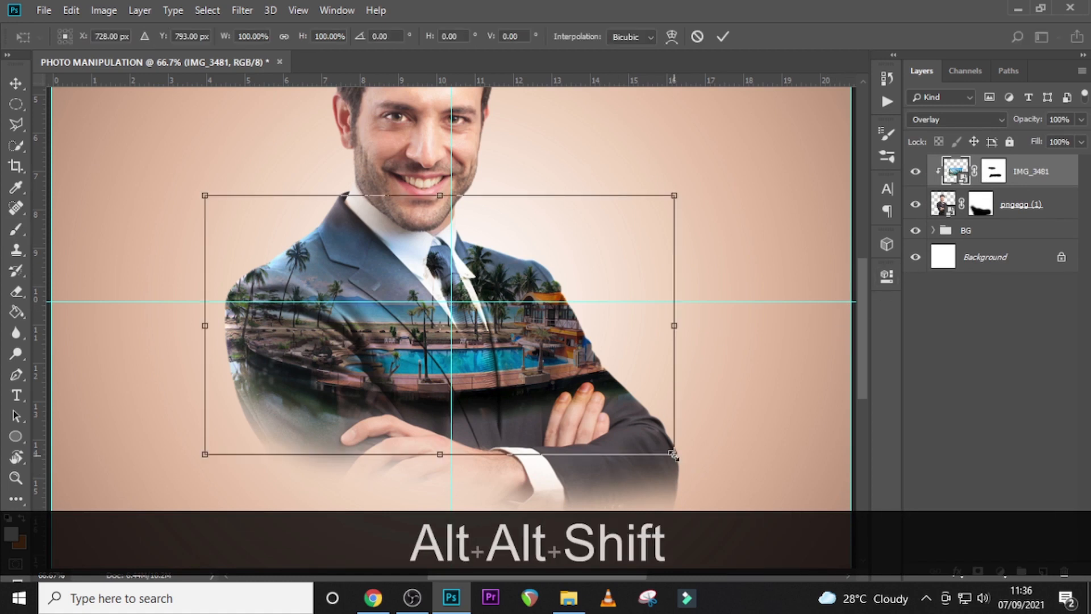
left_click_drag(674, 454, 691, 463)
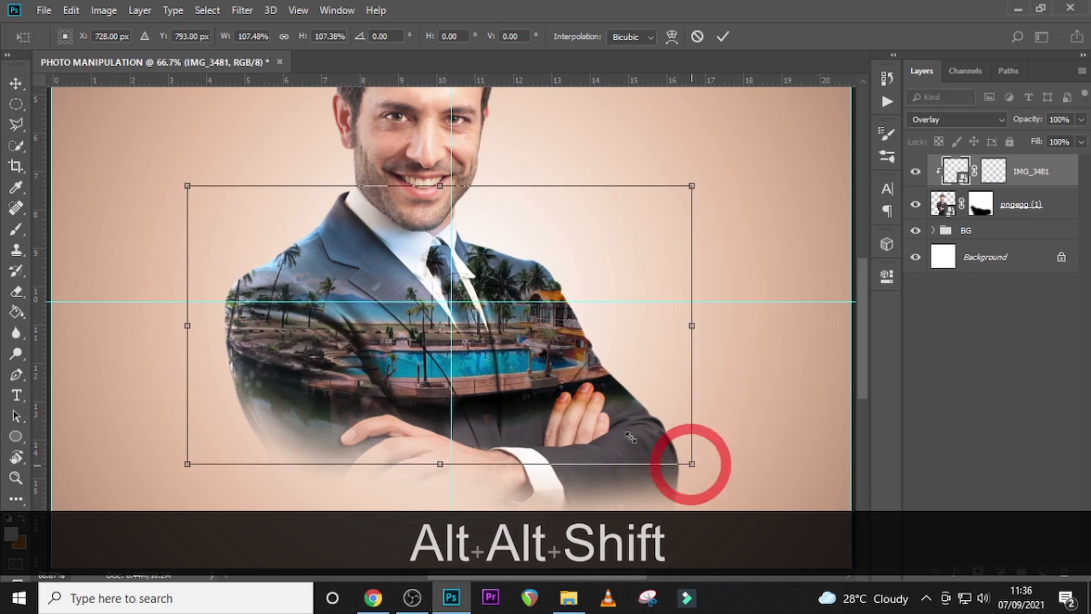
left_click_drag(568, 380, 574, 393)
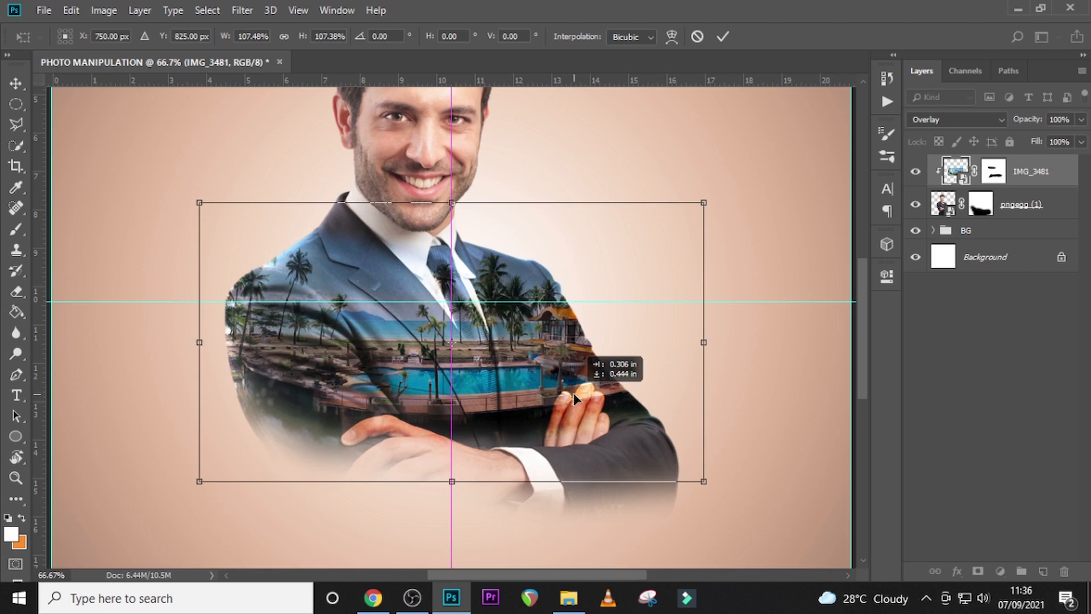
left_click_drag(574, 393, 574, 393)
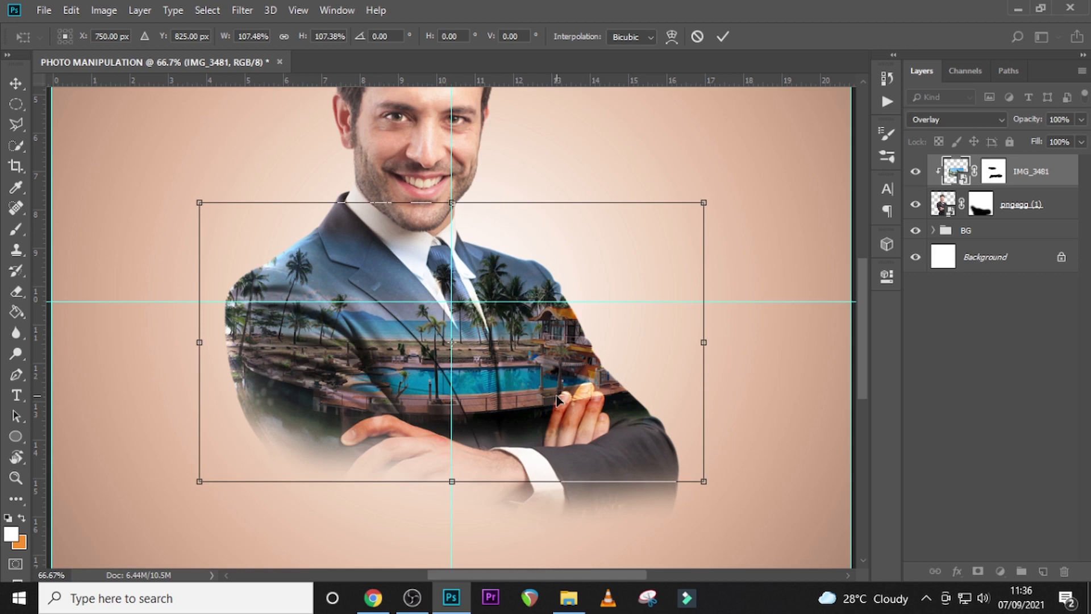
left_click_drag(557, 405, 558, 408)
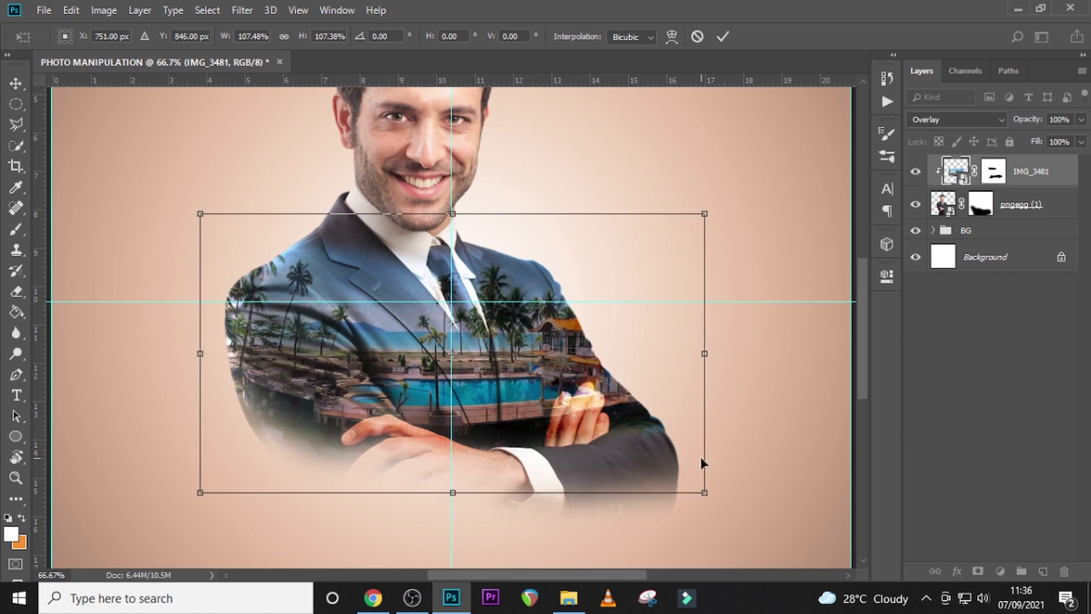
key("Return")
- Paint black on the IMG_3481 layer mask across the cuff and the man's lower hand with the 100 px brush
key("b")
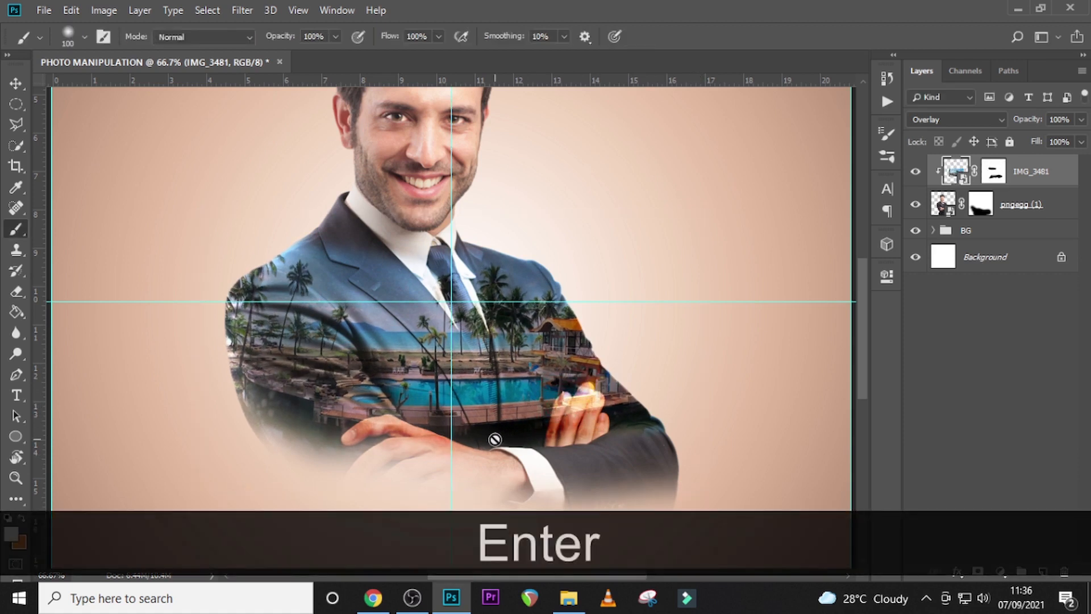
key("v")
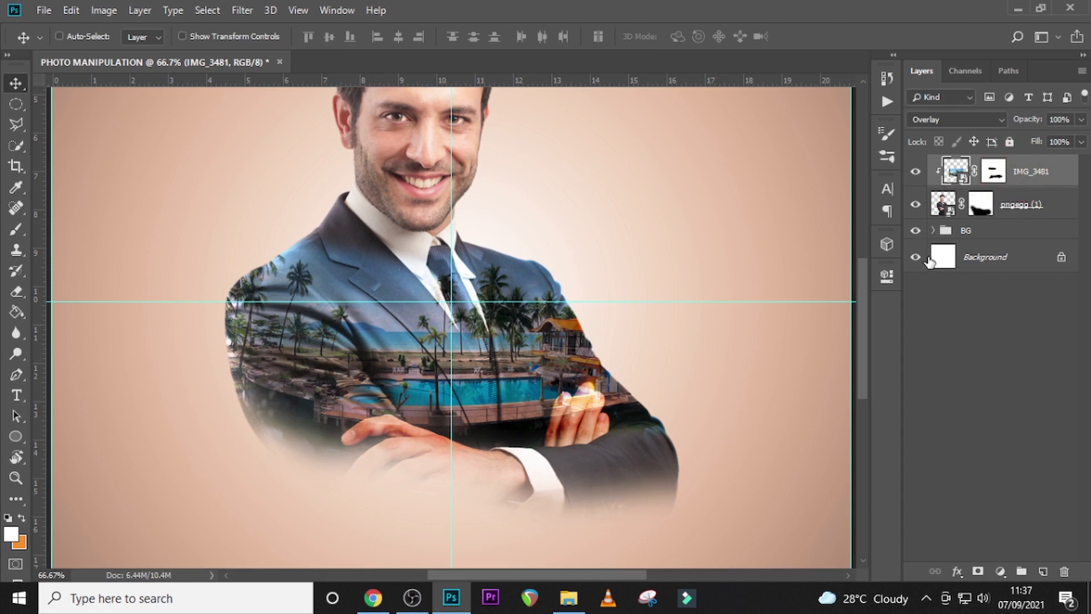
left_click(993, 177)
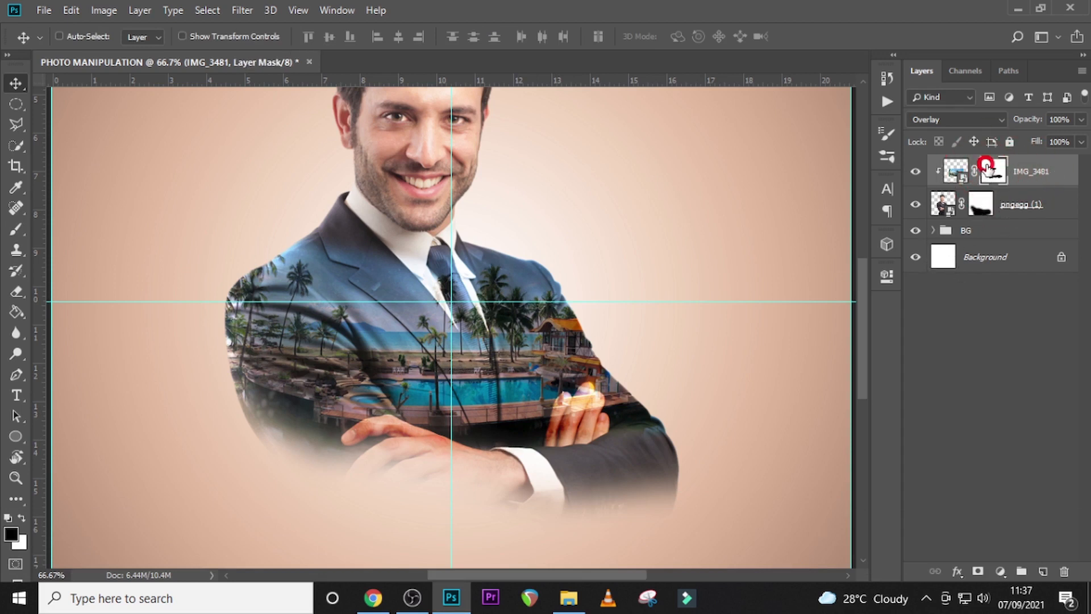
key("b")
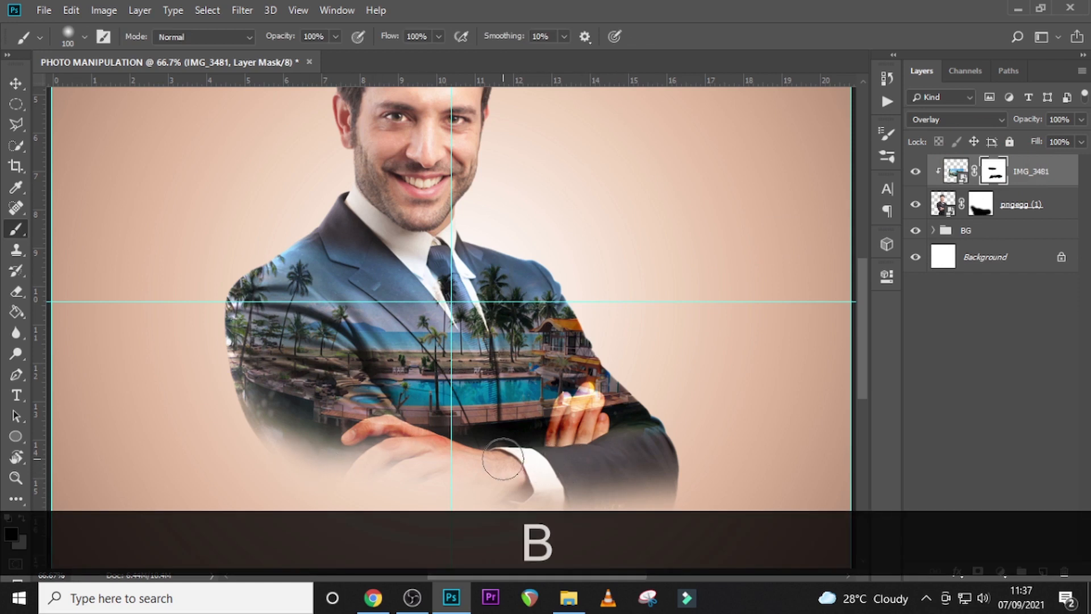
mouse_move(529, 454)
left_mouse_down()
mouse_move(698, 450)
mouse_move(362, 492)
left_mouse_up()
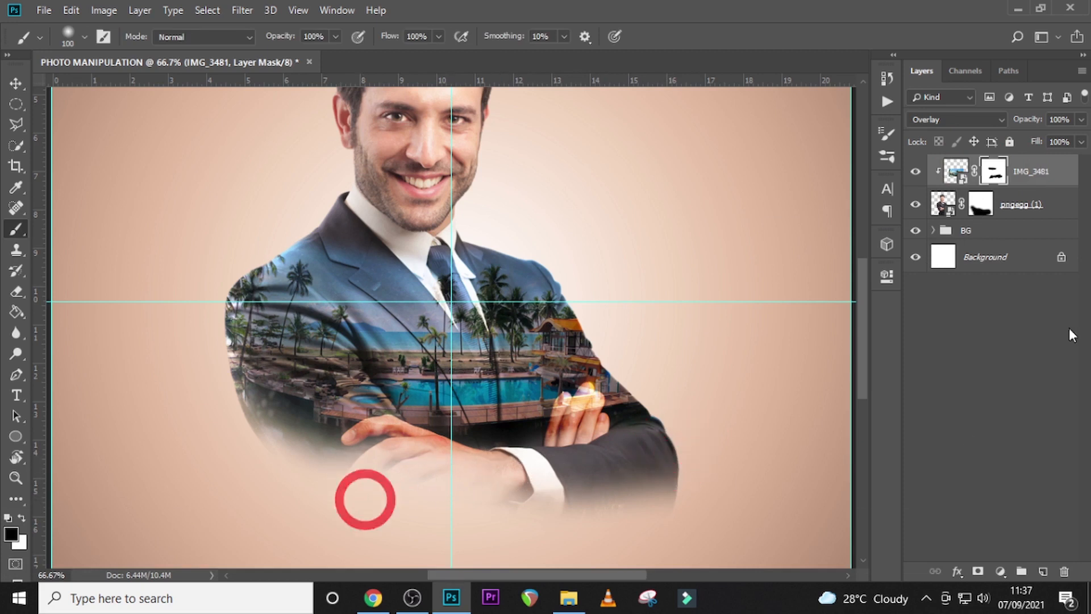
- Make two stacked copies of the IMG_3481 layer in Normal blend mode and hide the upper copy
left_click(1030, 180)
key("ctrl+j")
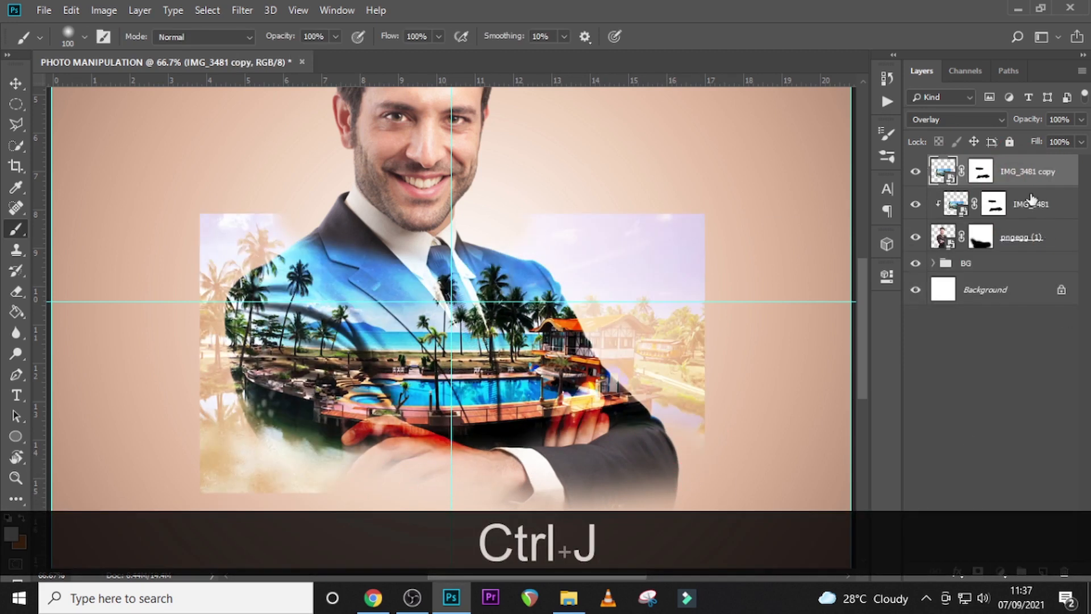
left_click(958, 117)
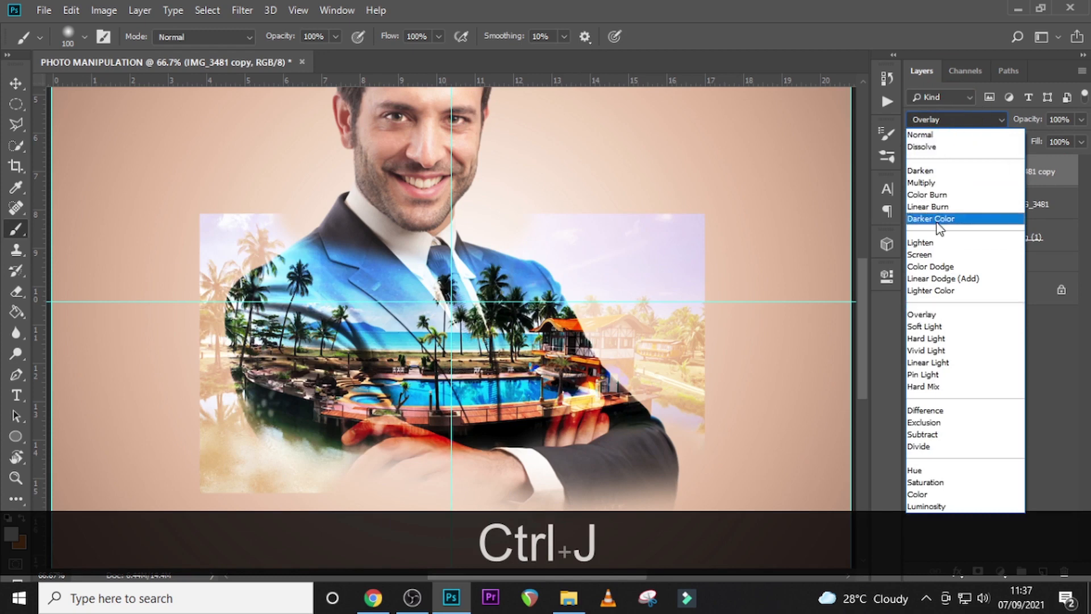
left_click(923, 135)
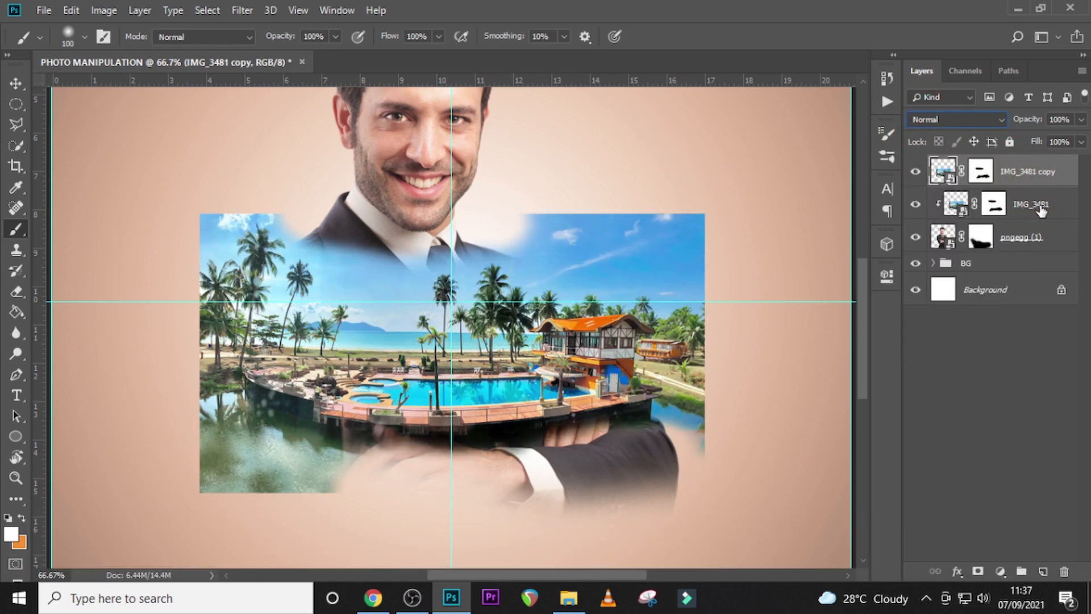
key("ctrl+j")
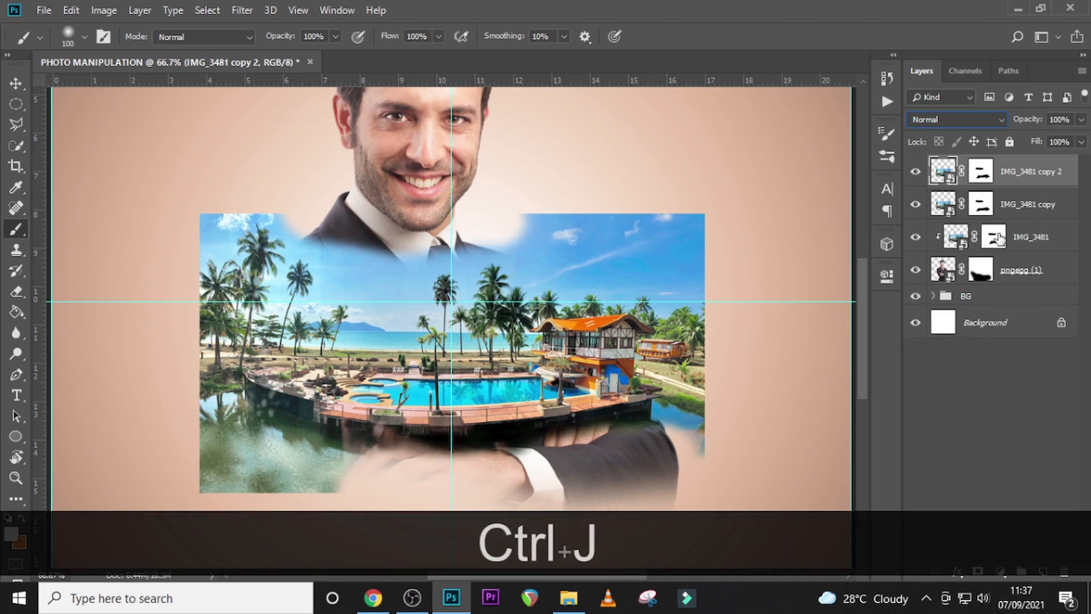
left_click(916, 171)
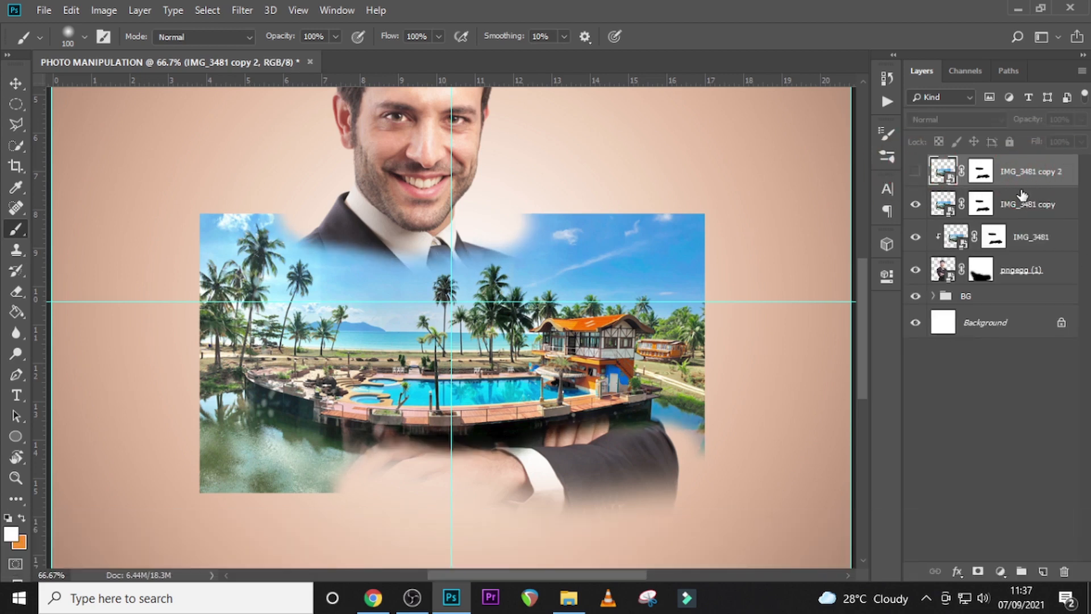
- Delete the layer masks from both IMG_3481 copies and clip the visible copy to the portrait
right_click(985, 180)
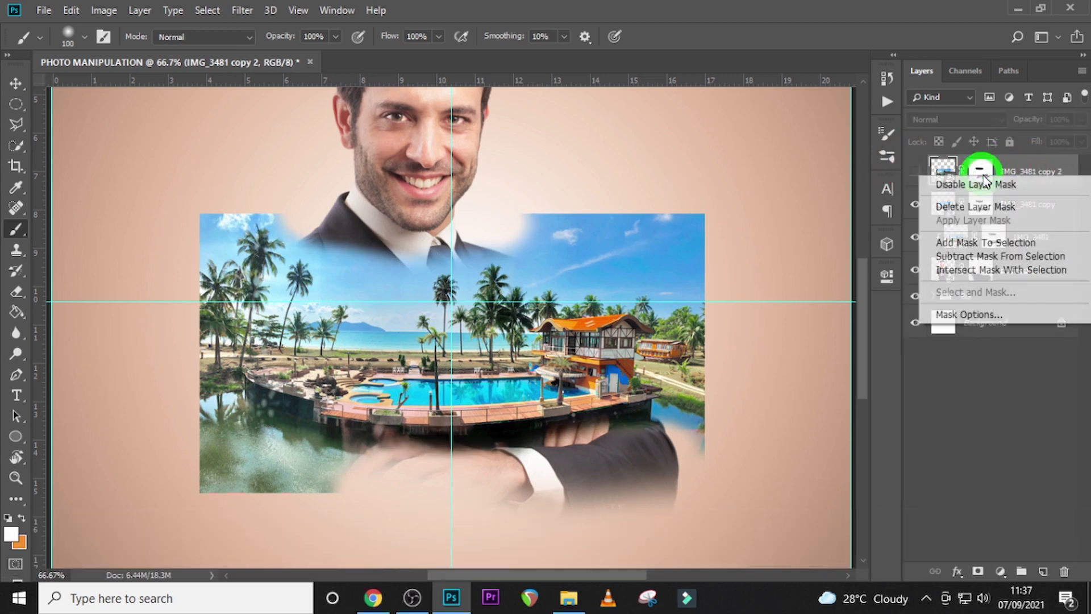
left_click(967, 206)
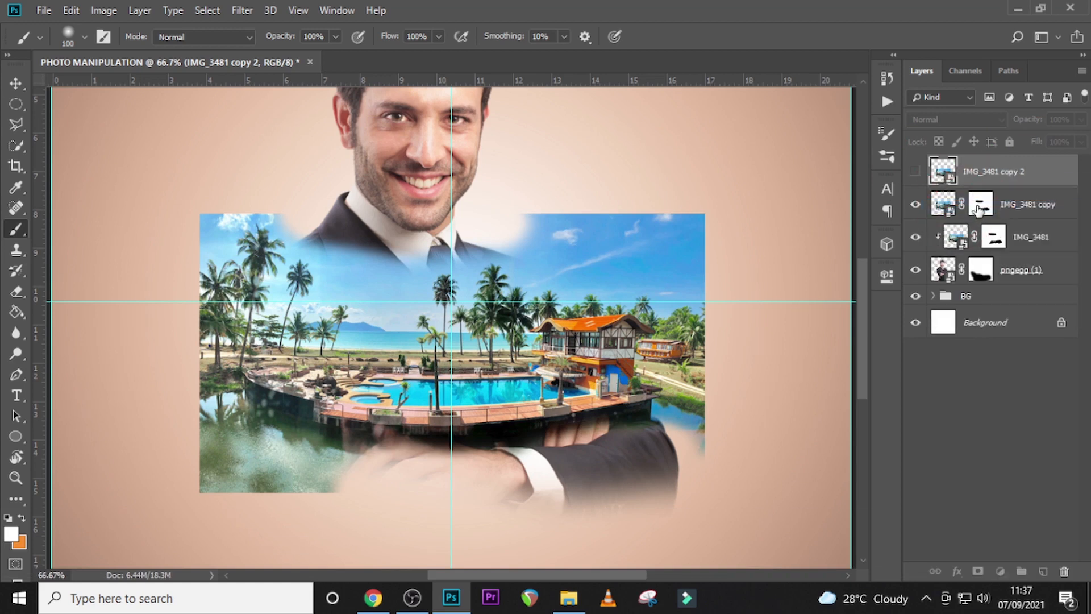
right_click(978, 211)
left_click(963, 237)
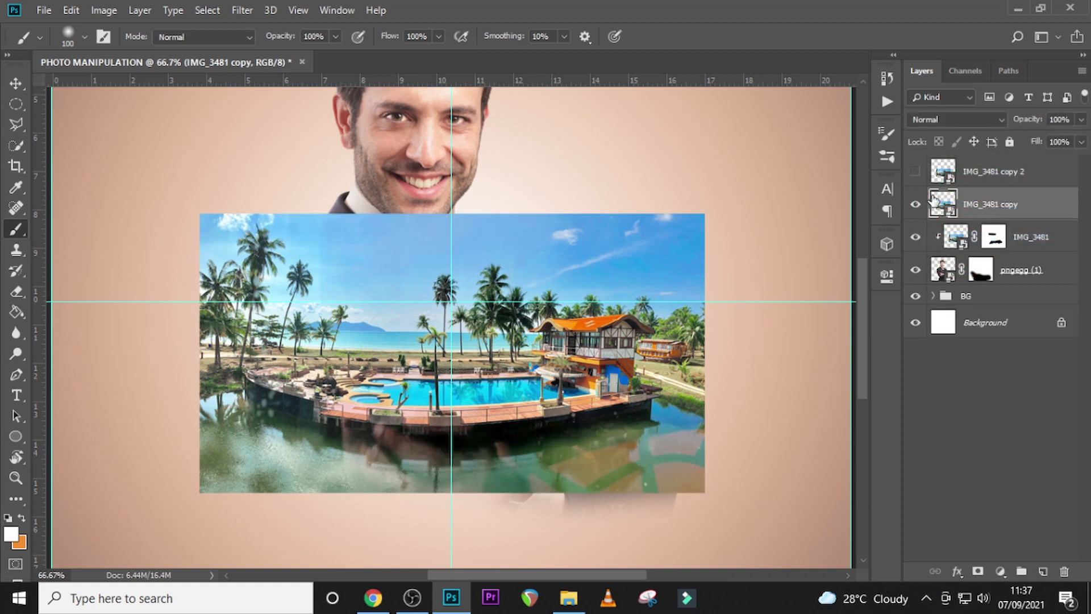
right_click(1030, 211)
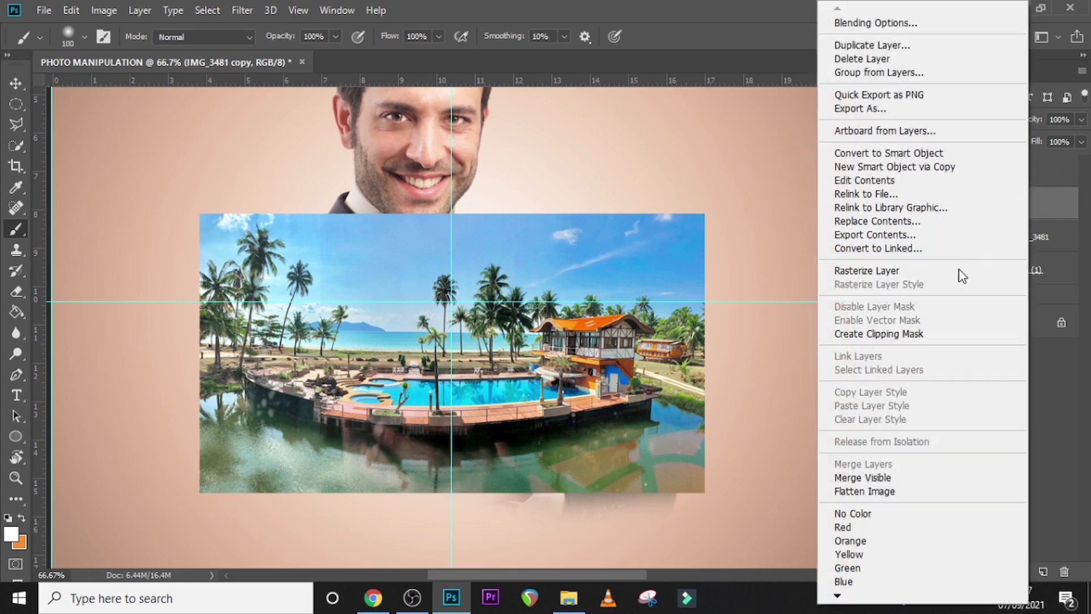
left_click(850, 335)
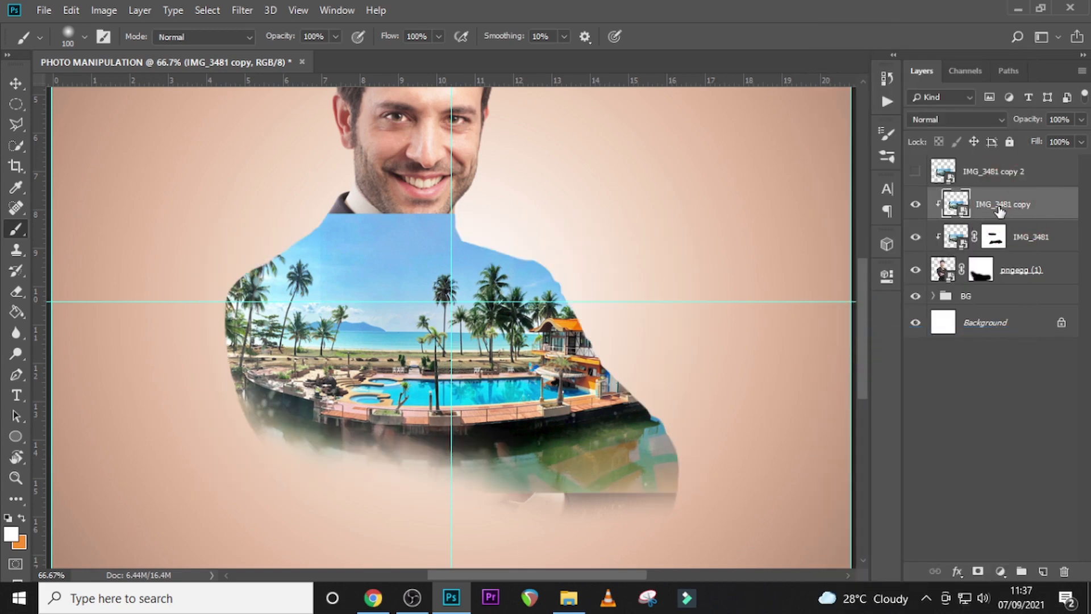
- Add a layer mask to IMG_3481 copy and paint the resort photo off the neck and collar with a 100 px black brush
left_click(978, 572)
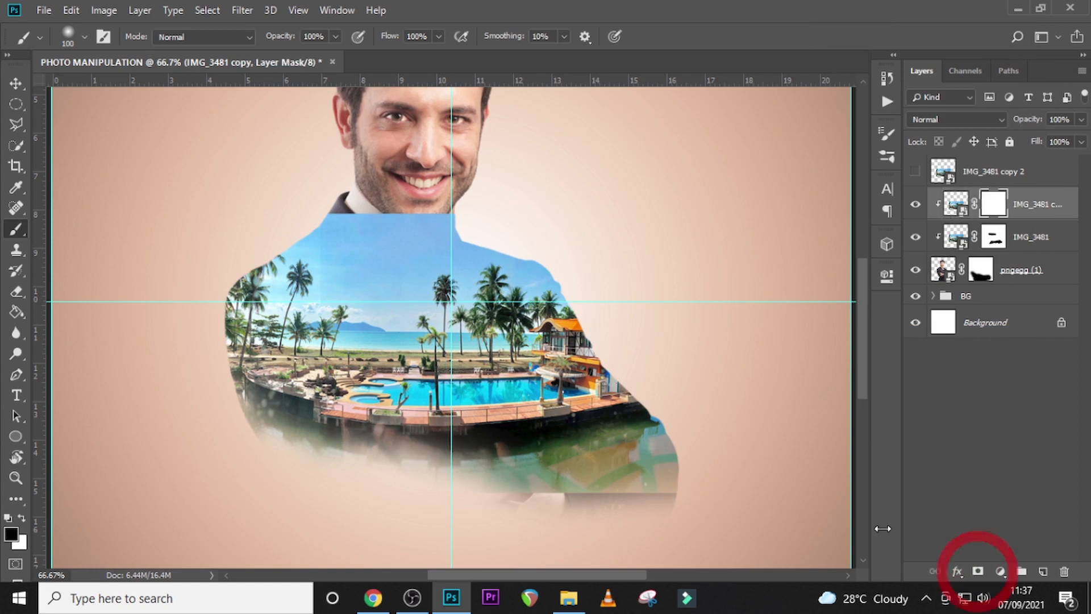
key("b")
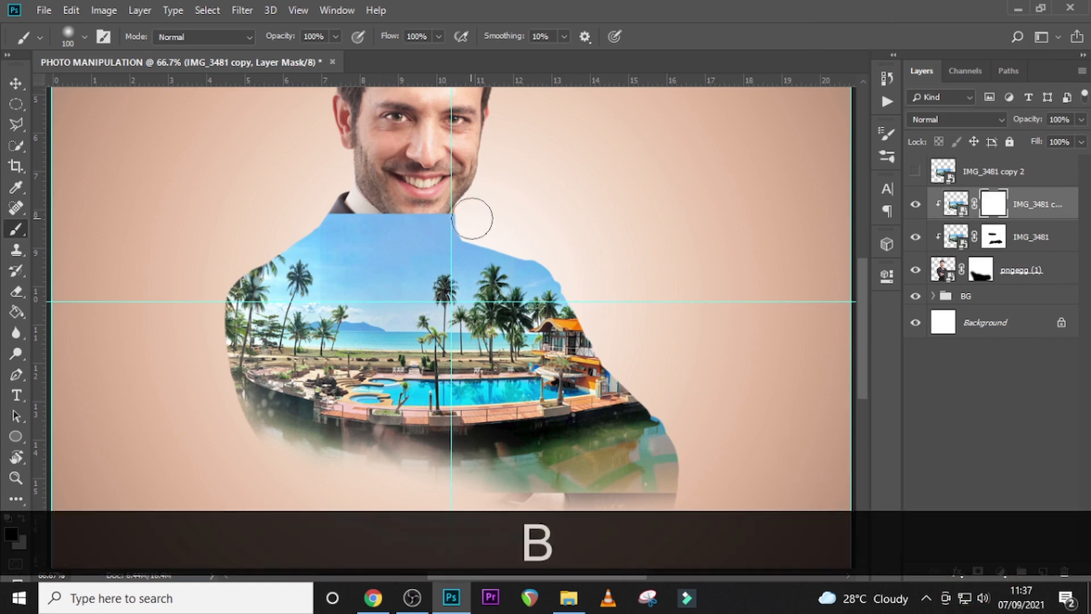
mouse_move(472, 214)
left_mouse_down()
mouse_move(408, 218)
mouse_move(473, 221)
mouse_move(308, 201)
mouse_move(369, 217)
mouse_move(330, 213)
left_mouse_up()
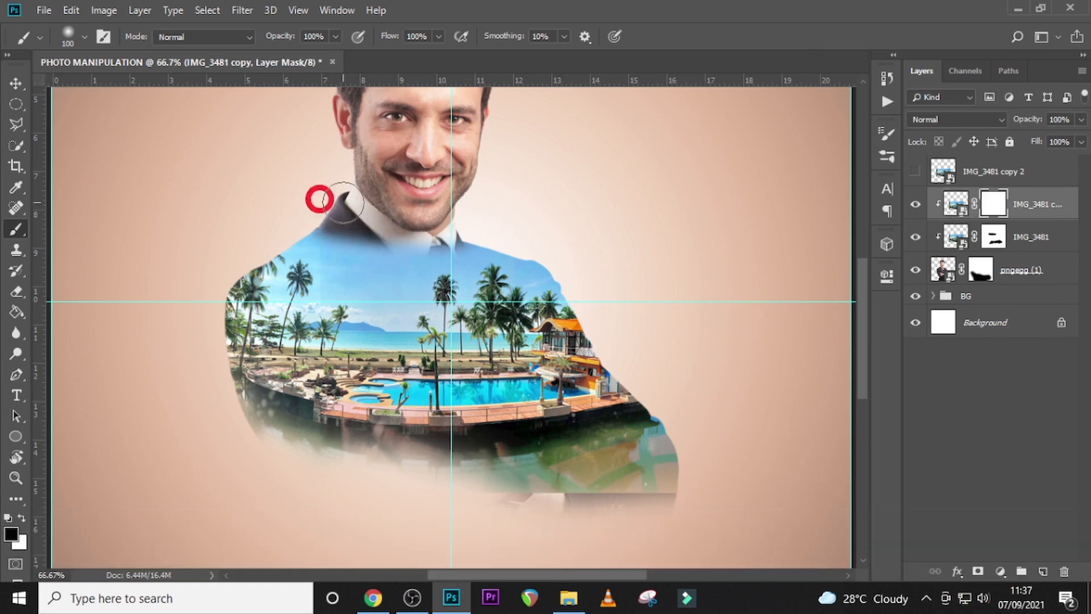
- Fade the resort photo along both shoulders on the IMG_3481 copy mask, using 150 and 125 px black brushes at 73% opacity
key("bracketright")
key("bracketright")
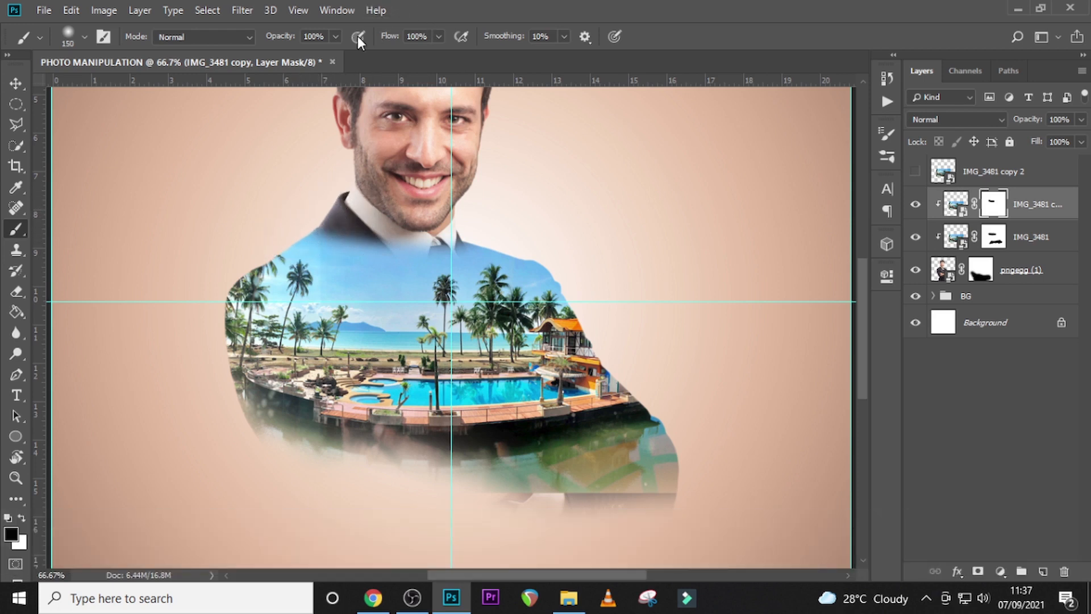
left_click(336, 38)
left_click(315, 53)
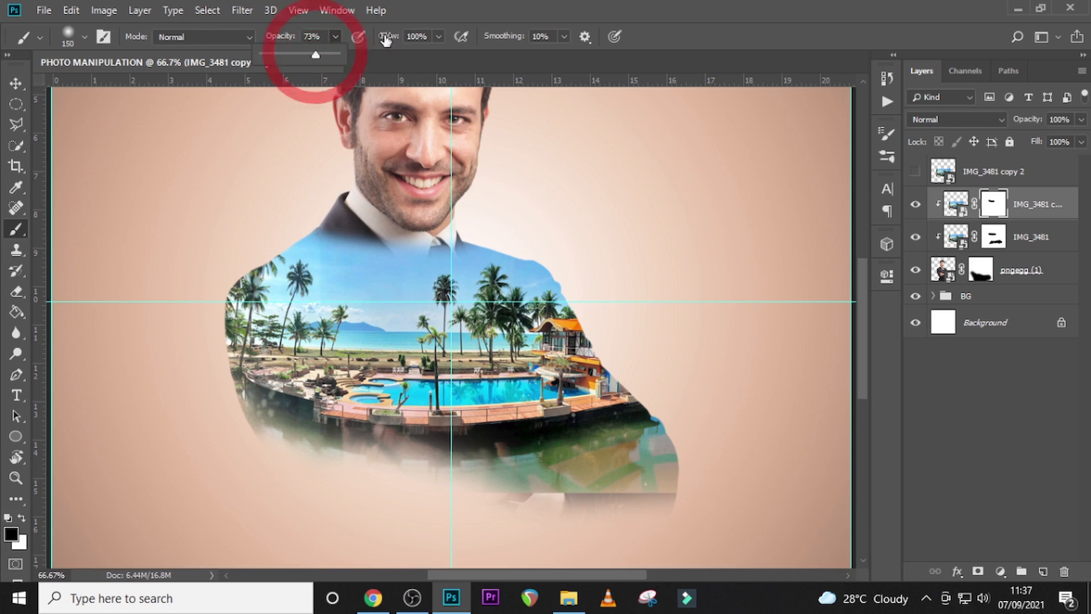
mouse_move(189, 371)
left_mouse_down()
mouse_move(218, 307)
mouse_move(214, 419)
mouse_move(227, 361)
mouse_move(245, 375)
left_mouse_up()
left_click_drag(494, 249, 632, 323)
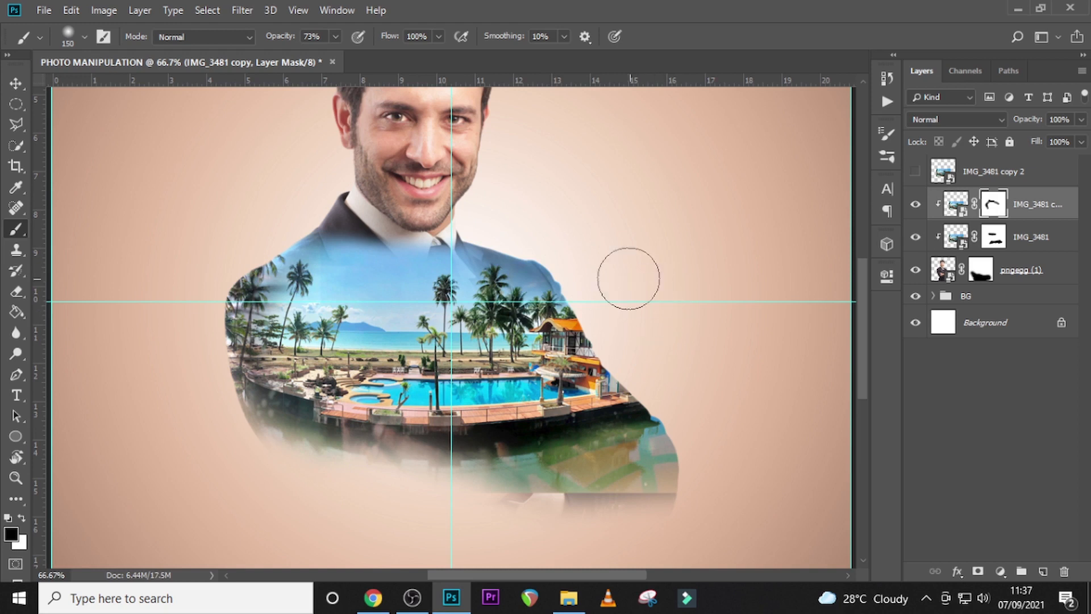
key("bracketleft")
left_click_drag(628, 279, 652, 394)
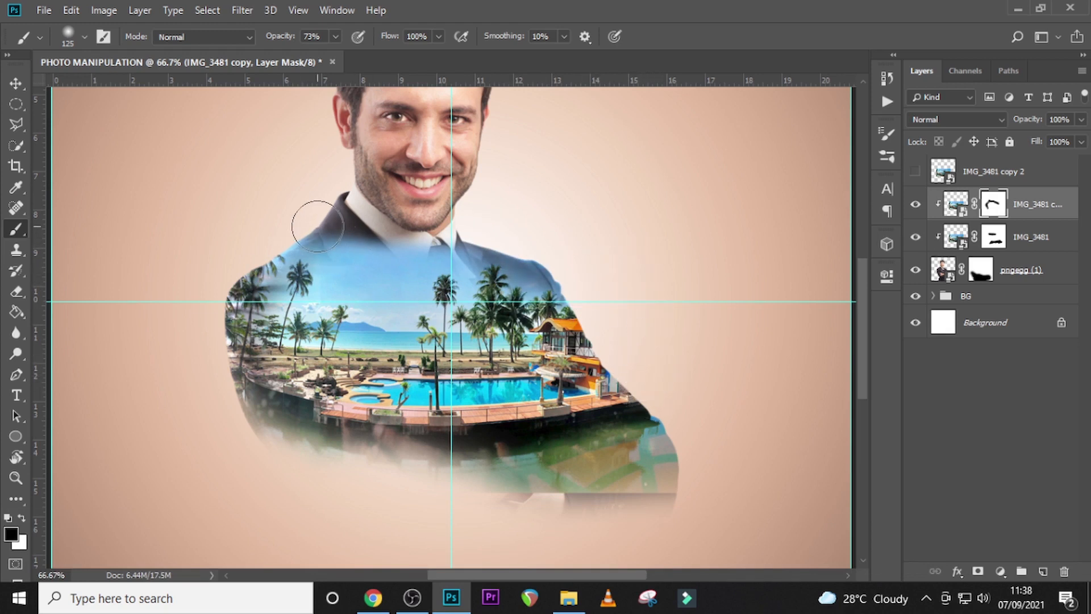
left_click_drag(318, 226, 308, 222)
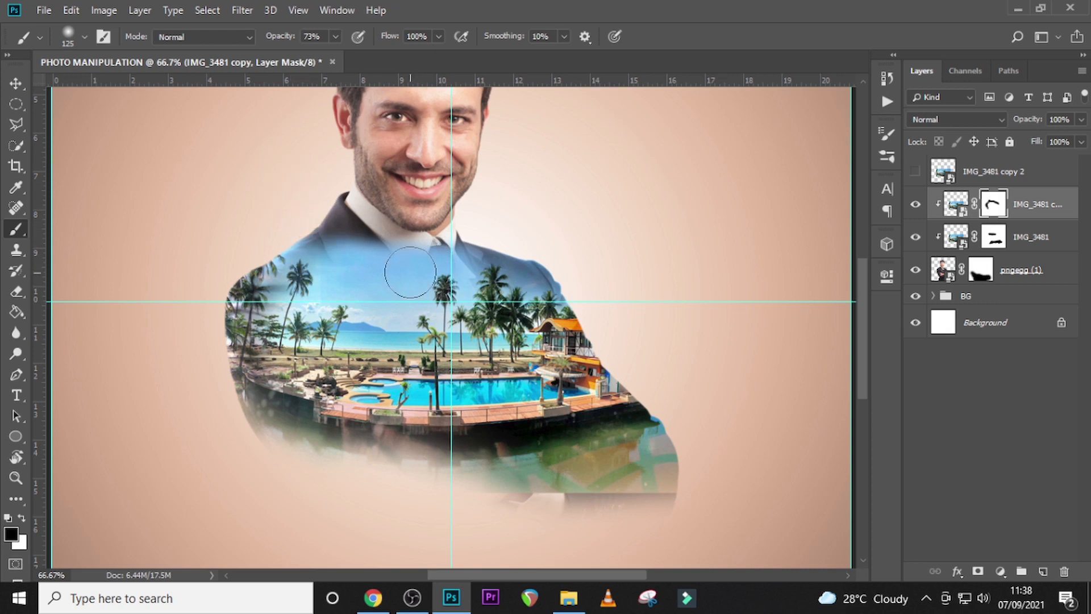
- Restore the resort sky over the suit lapel and shoulder beside the collar by painting the mask white with a 70 px brush
key("x")
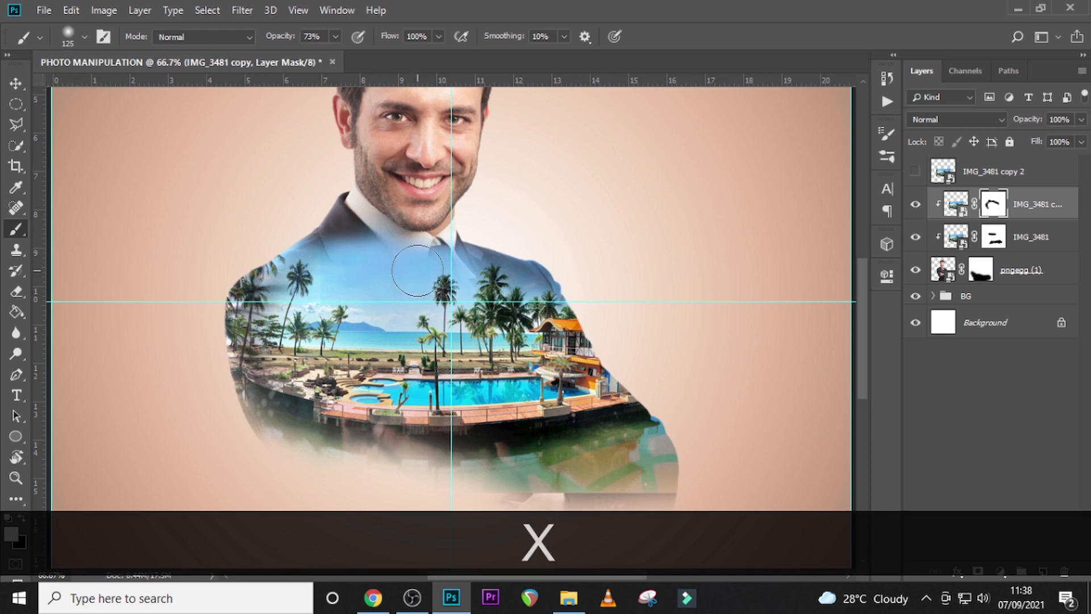
key("bracketleft")
key("bracketleft")
key("bracketleft")
key("bracketleft")
mouse_move(375, 239)
left_mouse_down()
mouse_move(409, 282)
mouse_move(374, 238)
mouse_move(321, 254)
mouse_move(282, 286)
mouse_move(354, 263)
mouse_move(332, 221)
mouse_move(318, 235)
mouse_move(342, 212)
mouse_move(291, 283)
left_mouse_up()
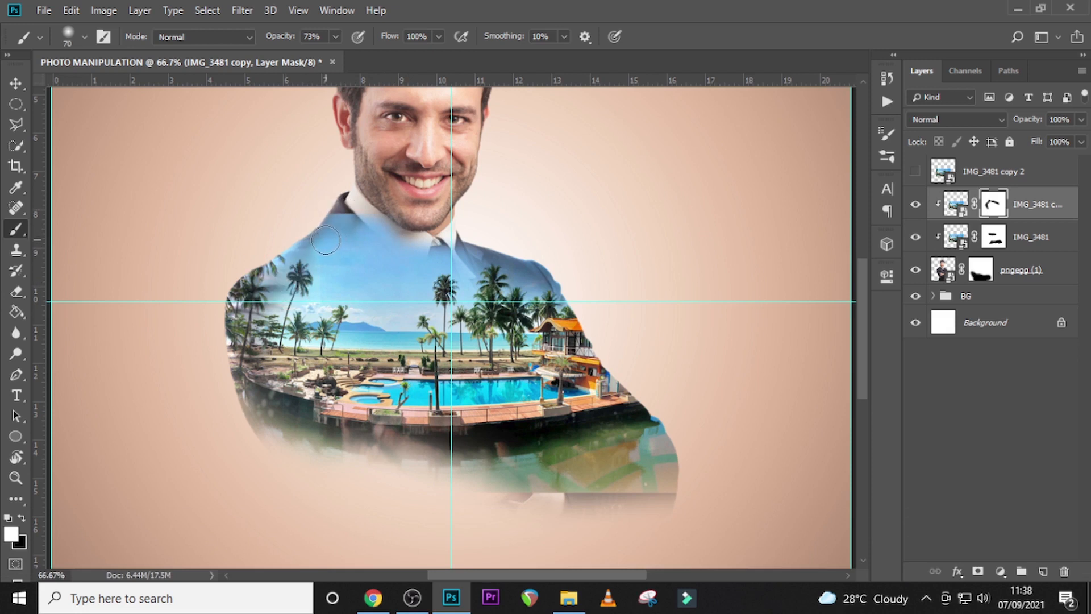
- Touch up the shoulder edge on the IMG_3481 copy mask with a 70 px black brush at 73% opacity
key("x")
left_click(224, 195)
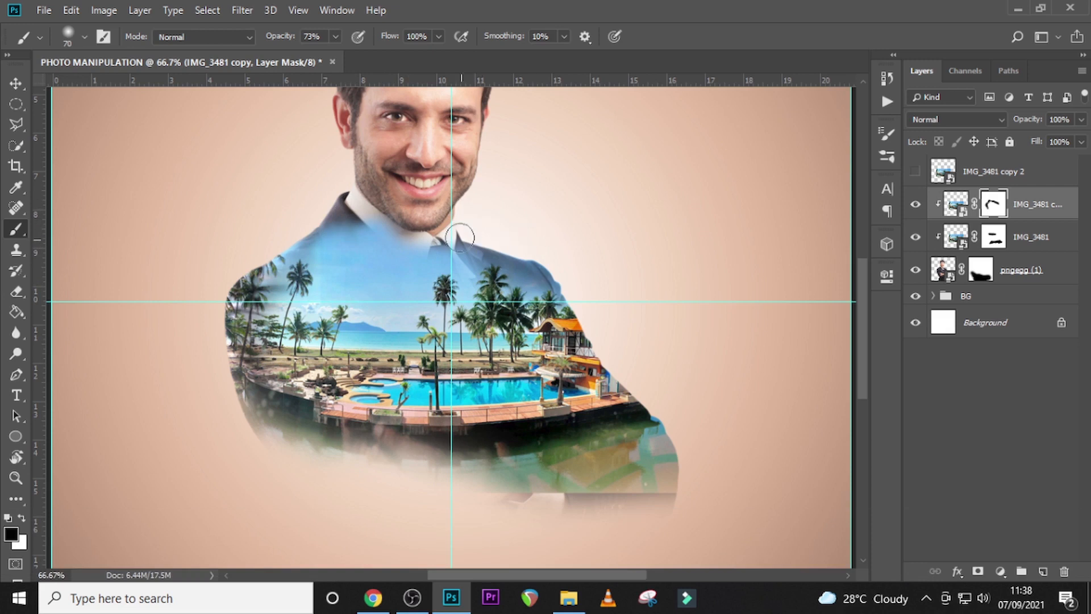
left_click_drag(571, 237, 577, 228)
- Reveal the crossed arms, hands and cuff on the IMG_3481 copy mask with a 100 px black brush, raising its opacity to 100%
key("bracketright")
key("bracketright")
key("bracketright")
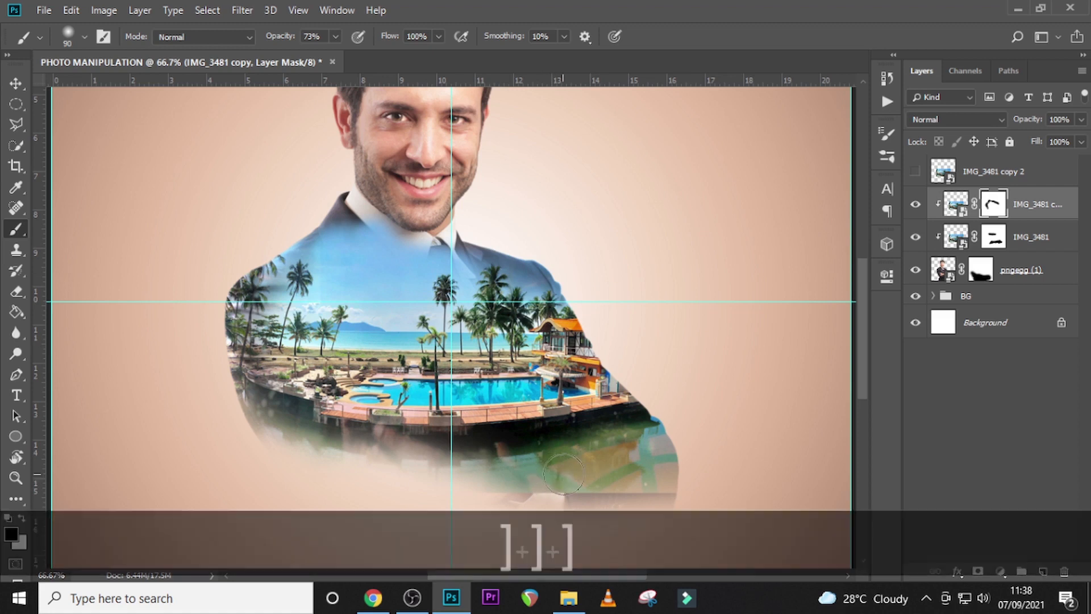
left_click(574, 475)
left_click(336, 38)
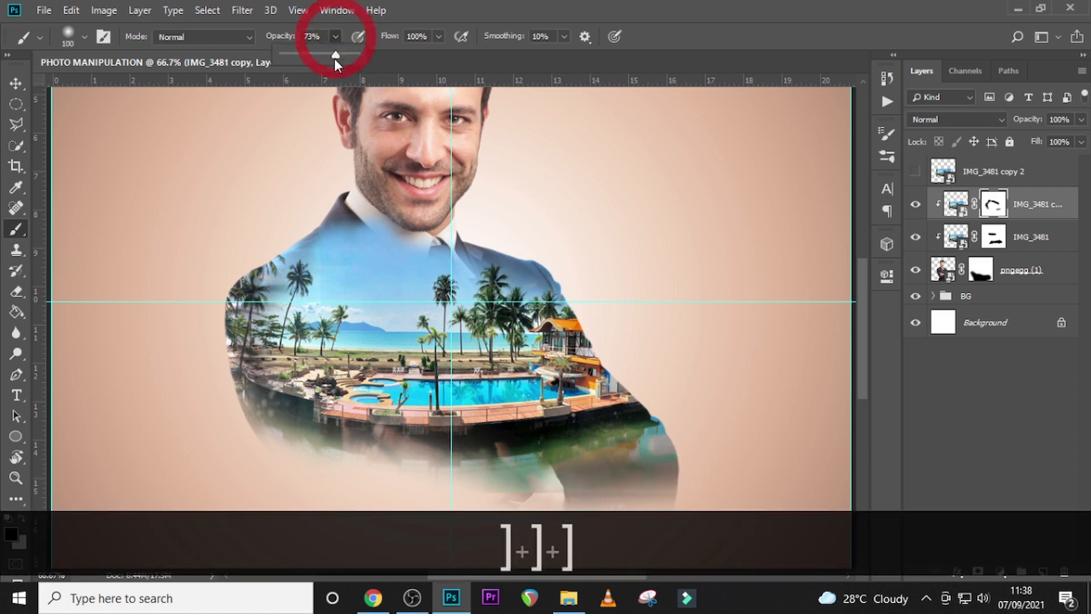
left_click_drag(336, 56, 368, 56)
left_click(534, 4)
mouse_move(626, 482)
left_mouse_down()
mouse_move(686, 461)
mouse_move(634, 454)
mouse_move(641, 471)
mouse_move(460, 503)
mouse_move(530, 493)
mouse_move(463, 480)
mouse_move(473, 489)
mouse_move(358, 462)
left_mouse_up()
mouse_move(483, 474)
left_mouse_down()
mouse_move(596, 481)
mouse_move(676, 458)
mouse_move(539, 471)
mouse_move(669, 443)
mouse_move(527, 469)
mouse_move(678, 442)
mouse_move(485, 467)
mouse_move(350, 467)
mouse_move(269, 448)
mouse_move(267, 476)
mouse_move(208, 417)
mouse_move(402, 551)
mouse_move(407, 508)
mouse_move(645, 473)
left_mouse_up()
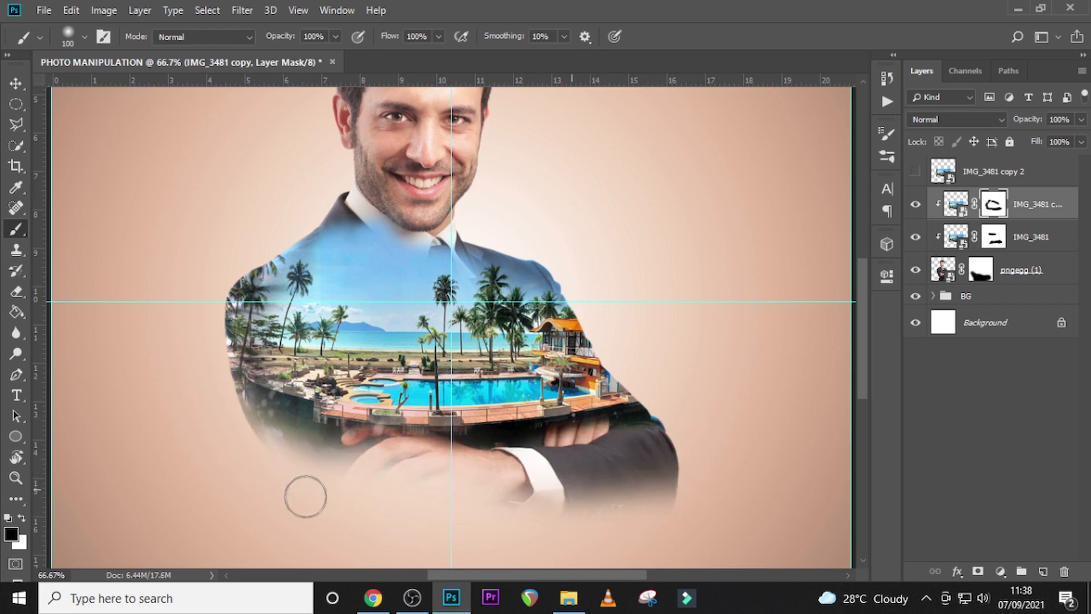
- Show the hidden IMG_3481 copy 2 layer and set its opacity to 47%
left_click(1035, 209)
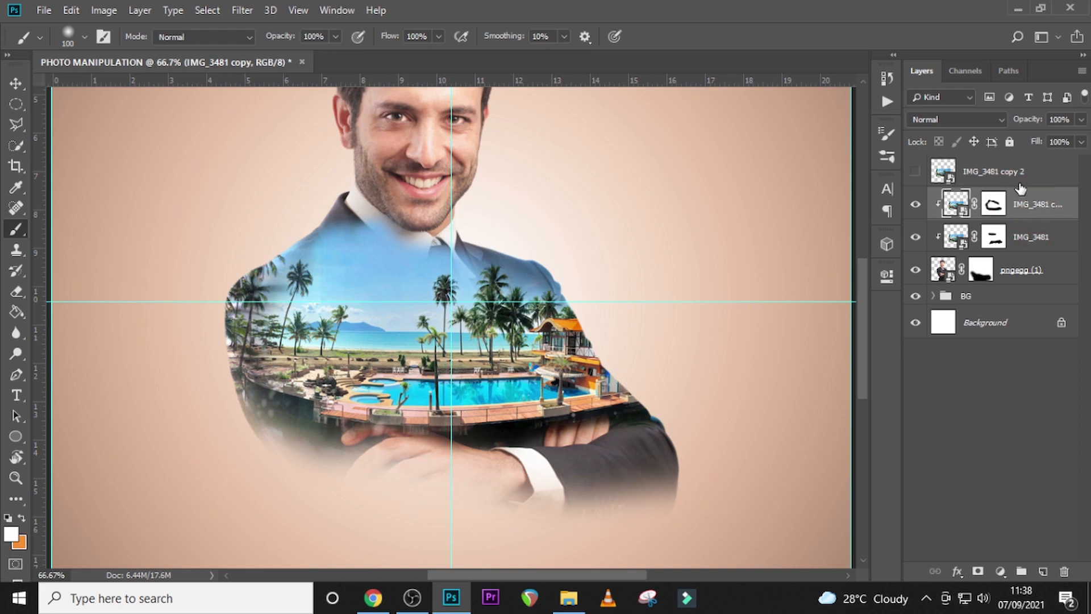
left_click(1002, 175)
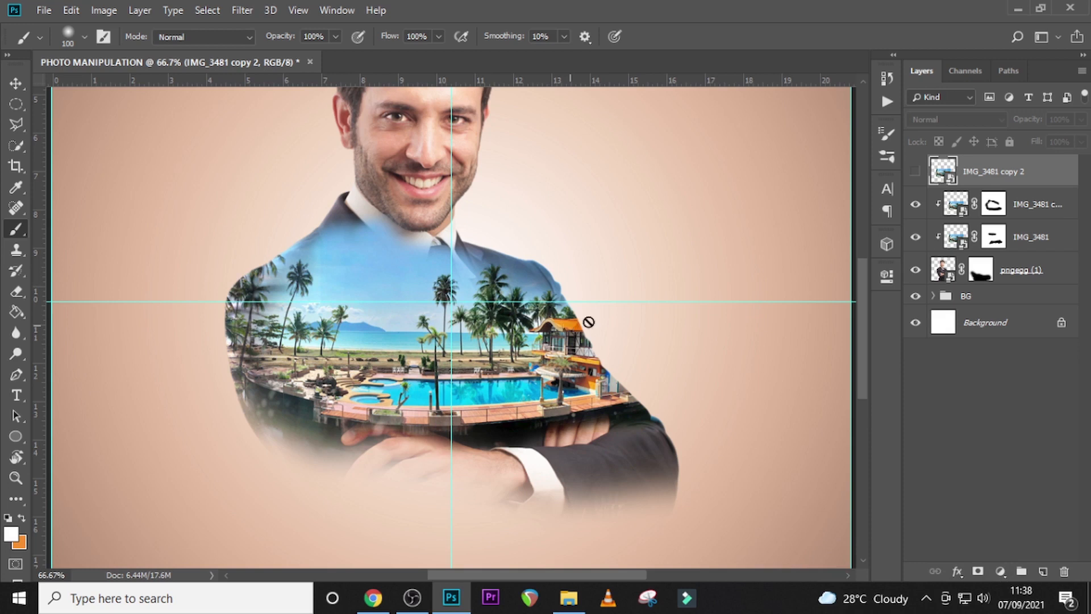
left_click(915, 172)
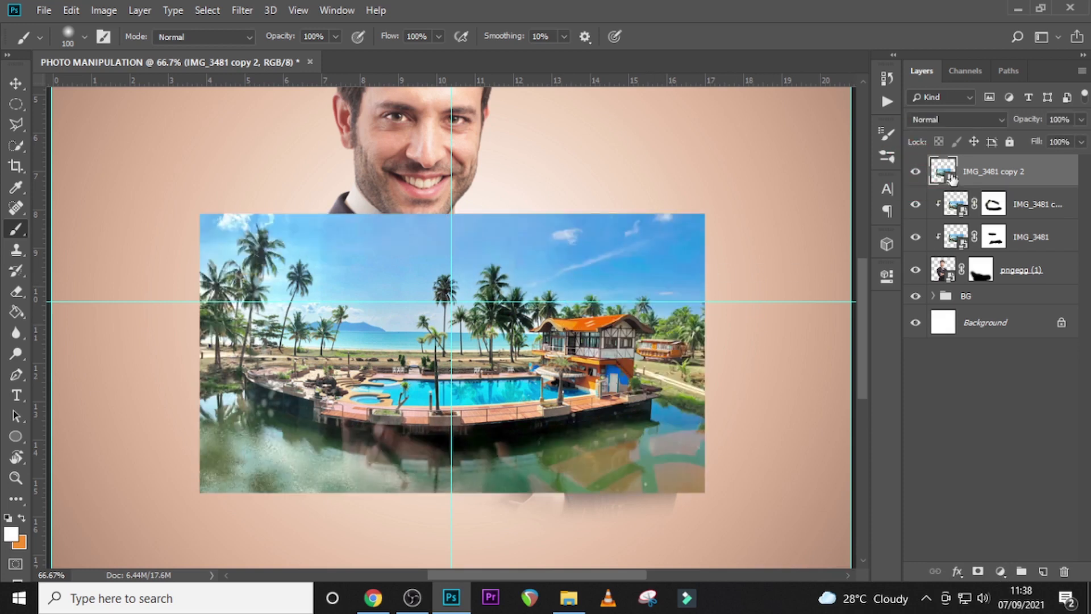
left_click(1081, 121)
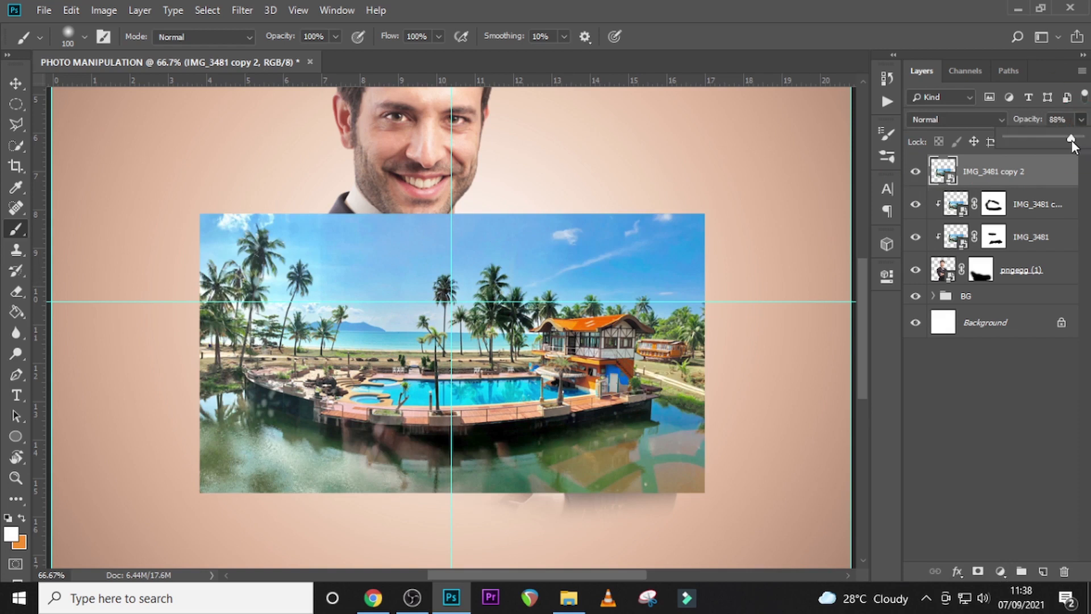
left_click_drag(1068, 141, 1066, 142)
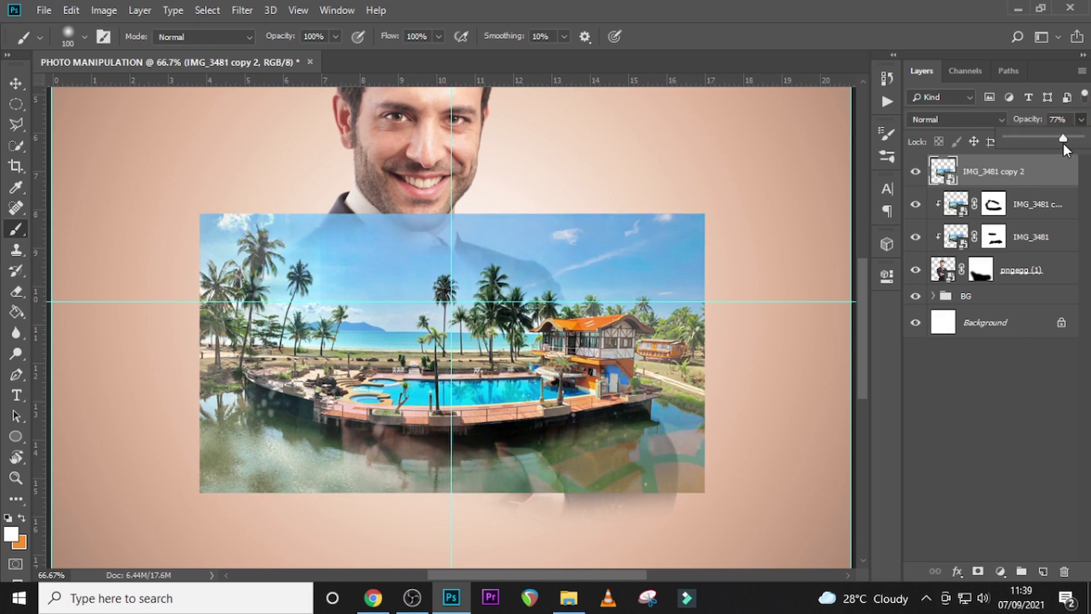
left_click_drag(1062, 138, 1061, 139)
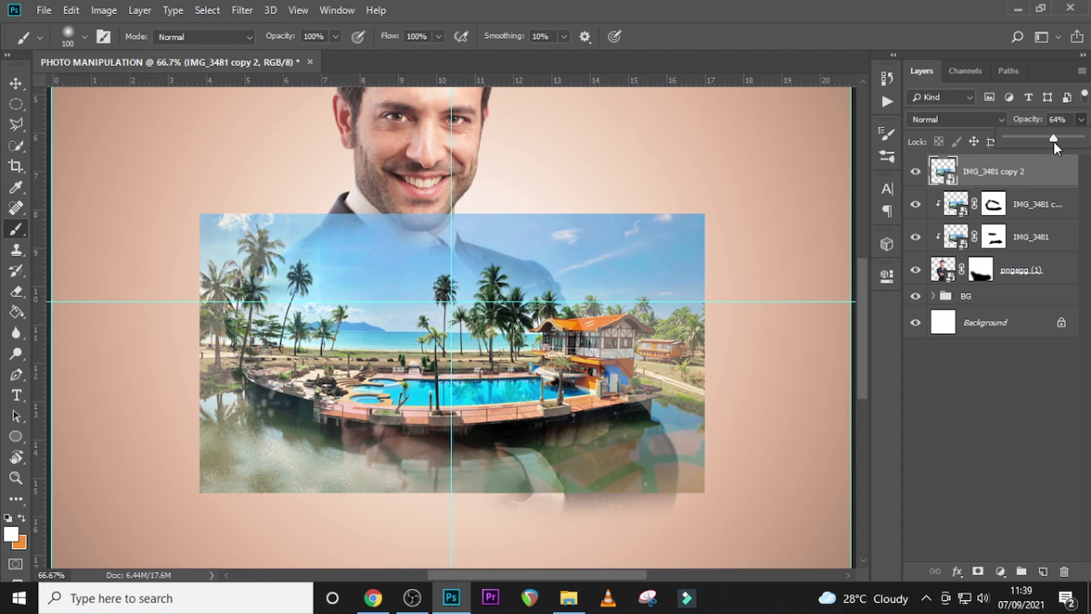
left_click_drag(1051, 143, 1044, 138)
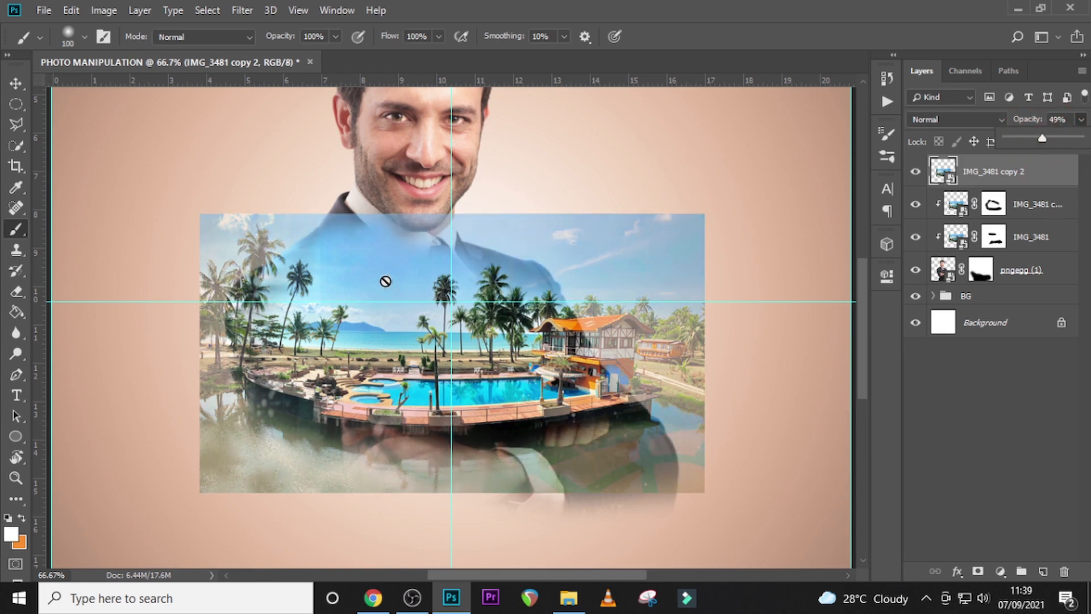
left_click_drag(1044, 134, 1041, 136)
- Start a Pen tool path on IMG_3481 copy 2 around the pointed crown of the small palm beside the shoulder
left_click(16, 374)
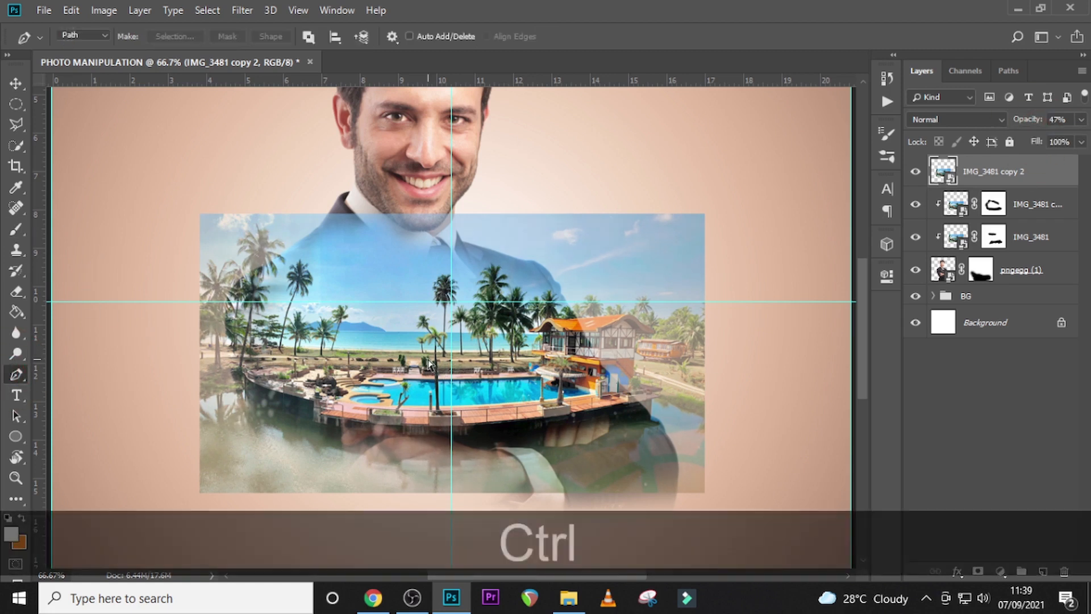
key("ctrl+bracketright")
key("ctrl+bracketright")
key("ctrl+bracketright")
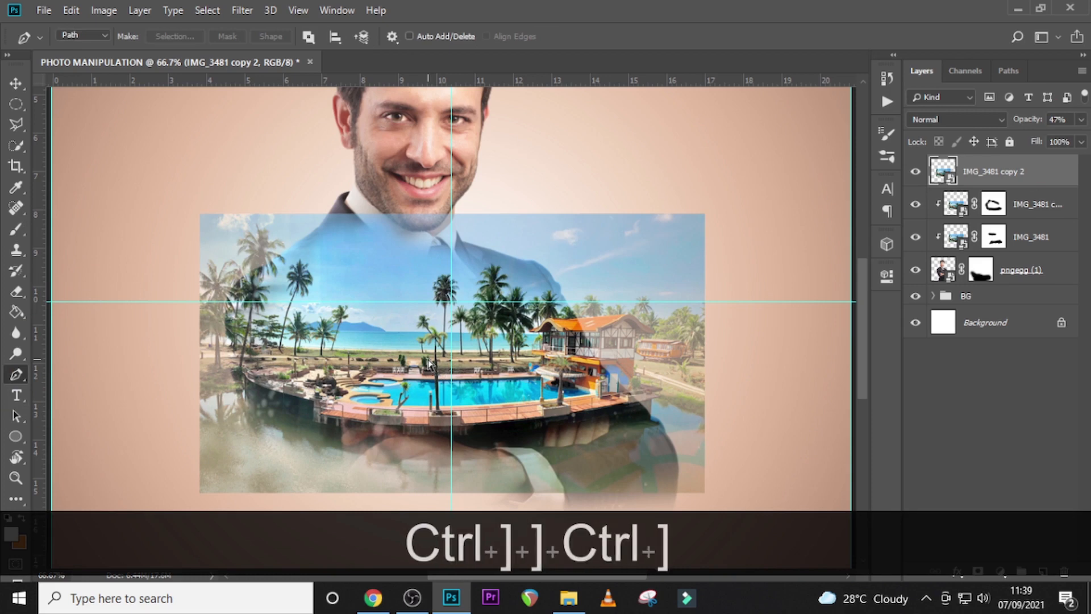
key("ctrl+equal")
key("ctrl+equal")
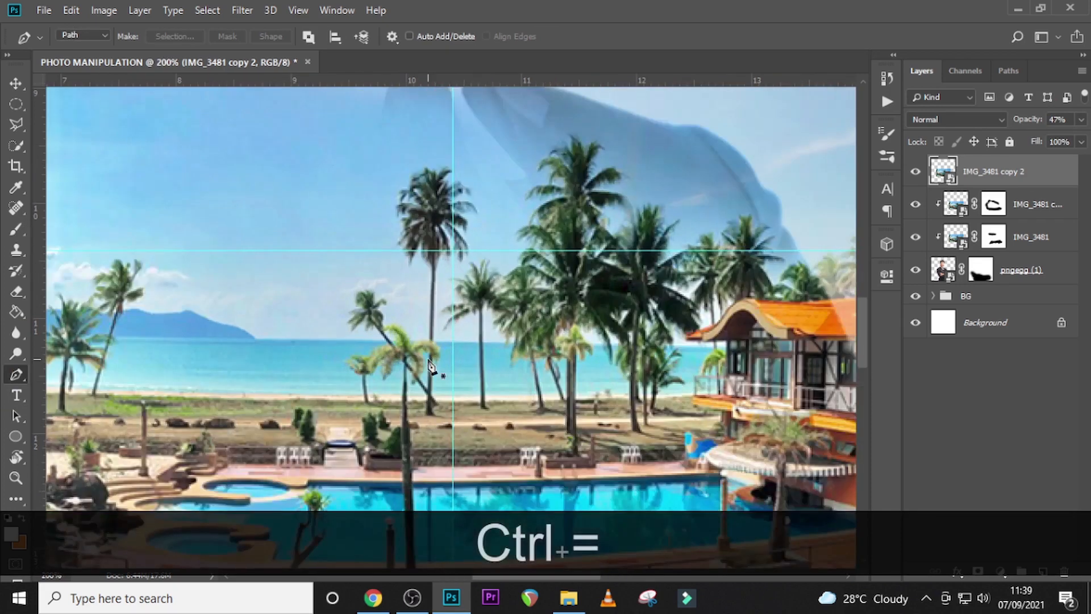
left_click_drag(547, 575, 449, 580)
key("ctrl+equal")
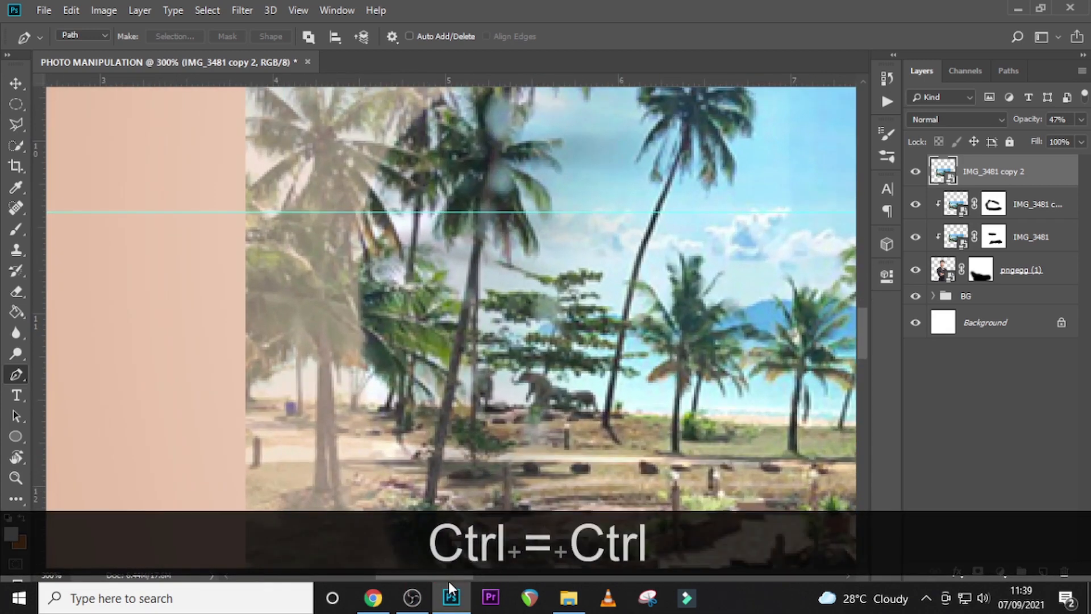
scroll(529, 296, "up", 3)
scroll(529, 295, "up", 6)
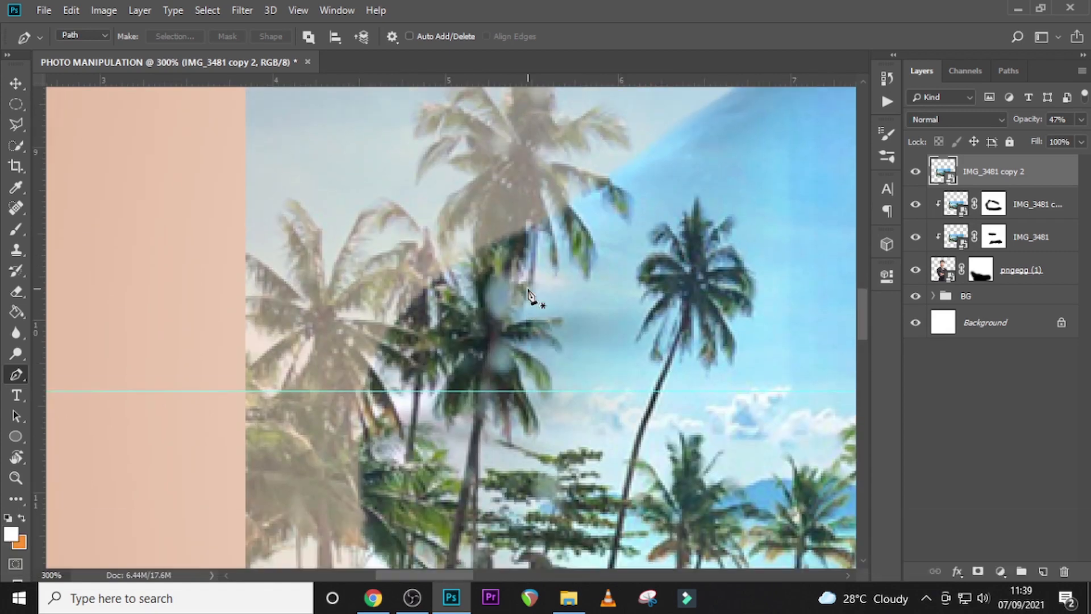
scroll(529, 295, "up", 1)
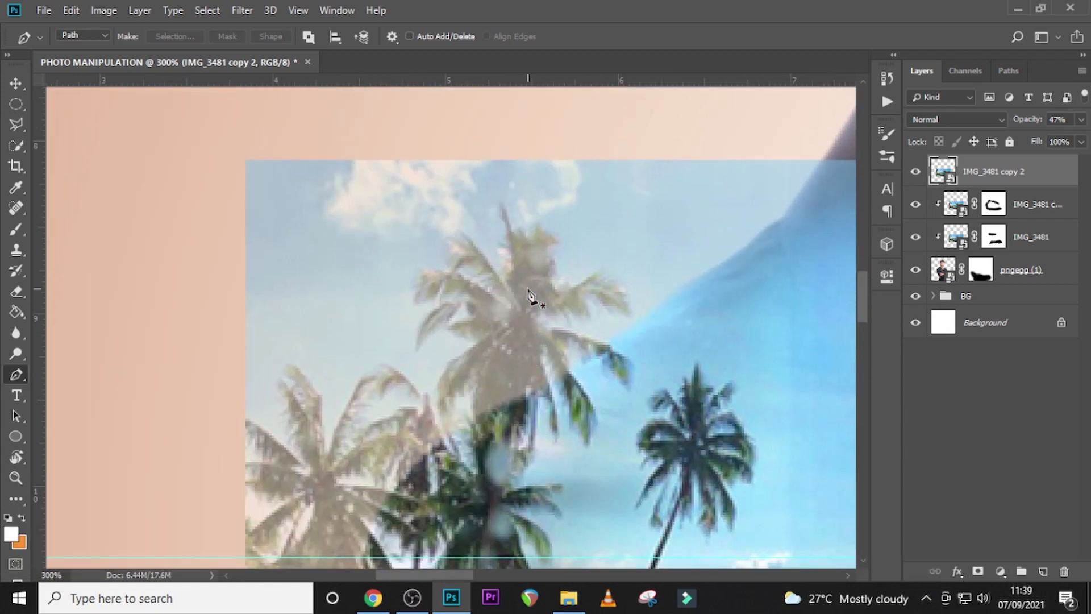
key("ctrl+equal")
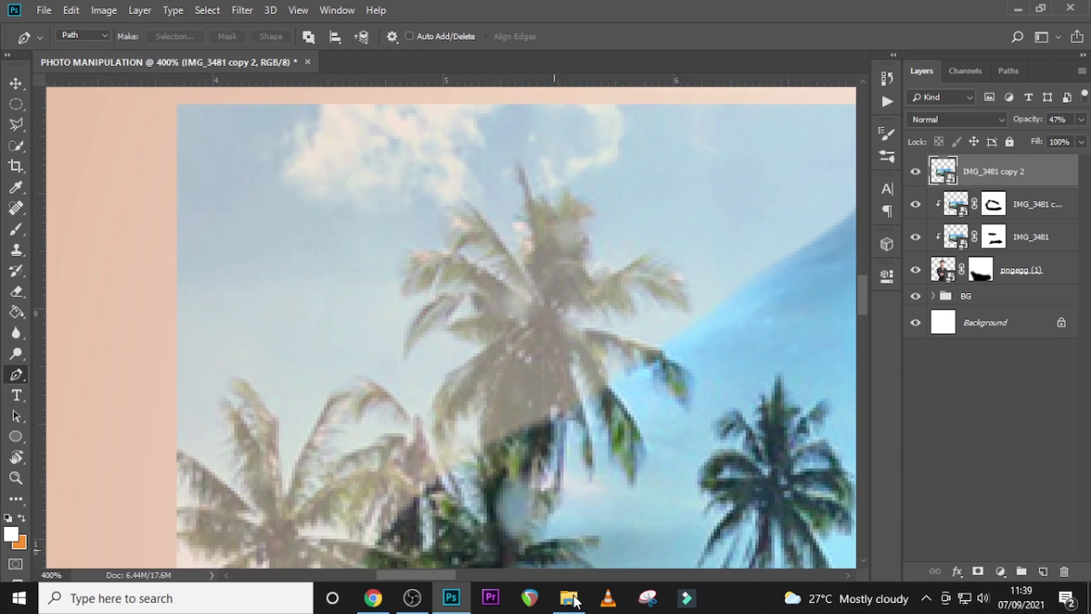
scroll(616, 370, "down", 3)
scroll(614, 370, "down", 4)
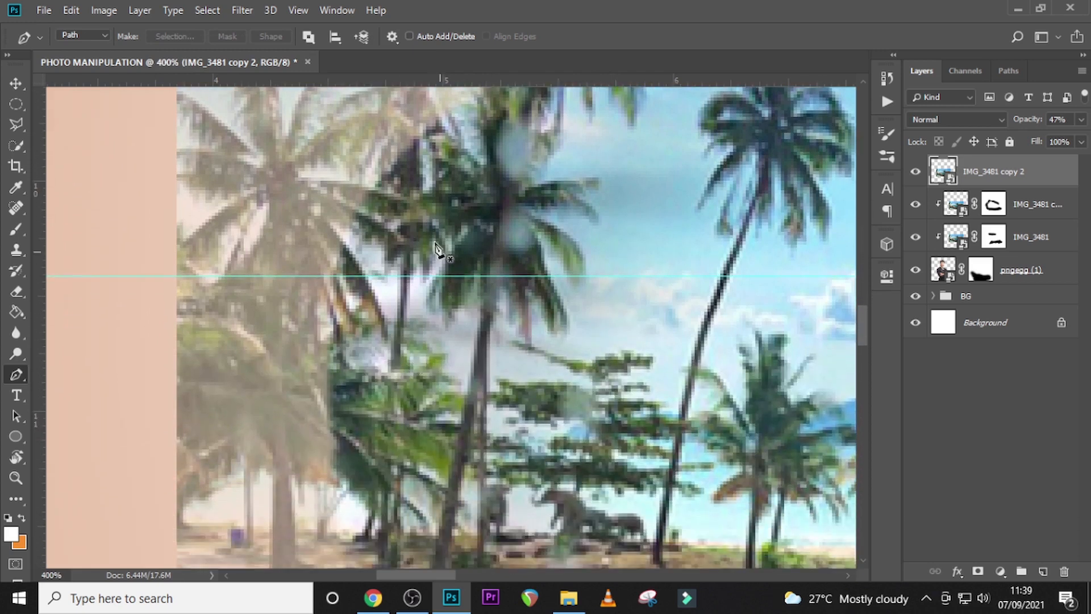
scroll(333, 387, "down", 2)
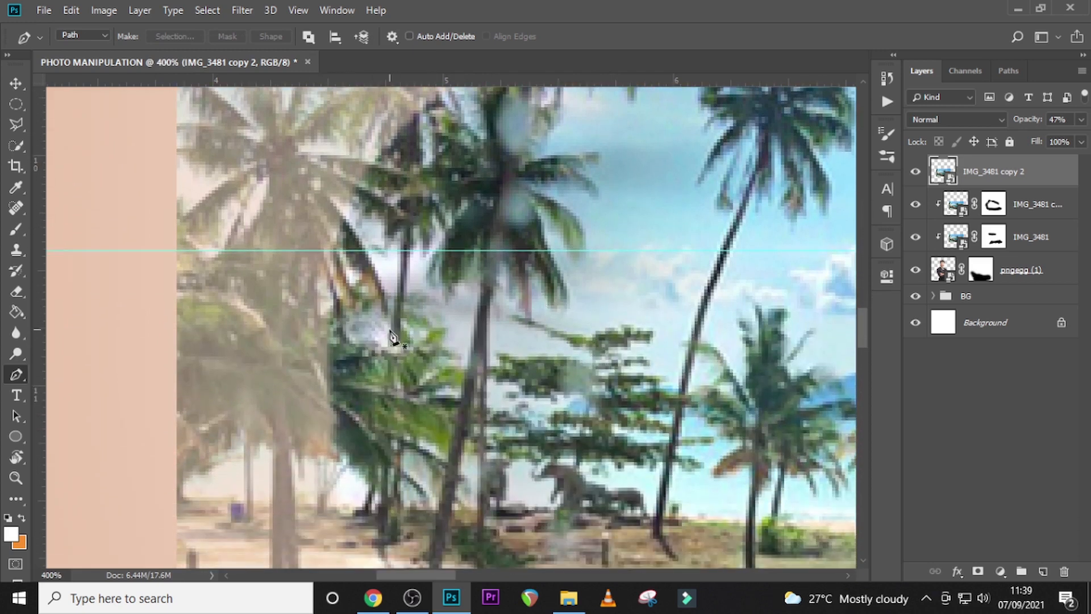
scroll(368, 303, "up", 1)
scroll(341, 319, "up", 2)
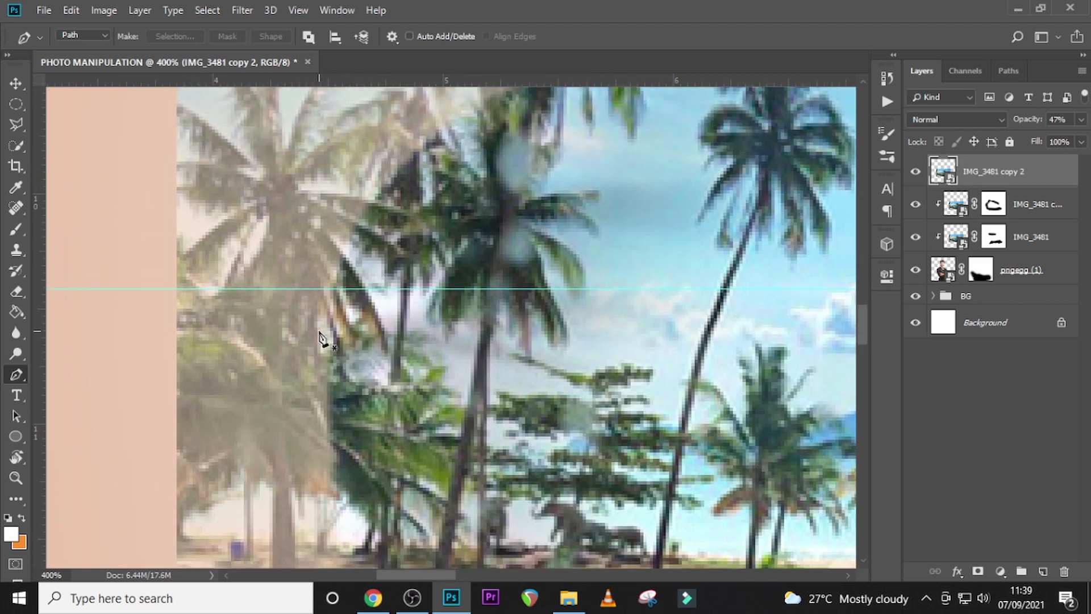
scroll(345, 305, "up", 4)
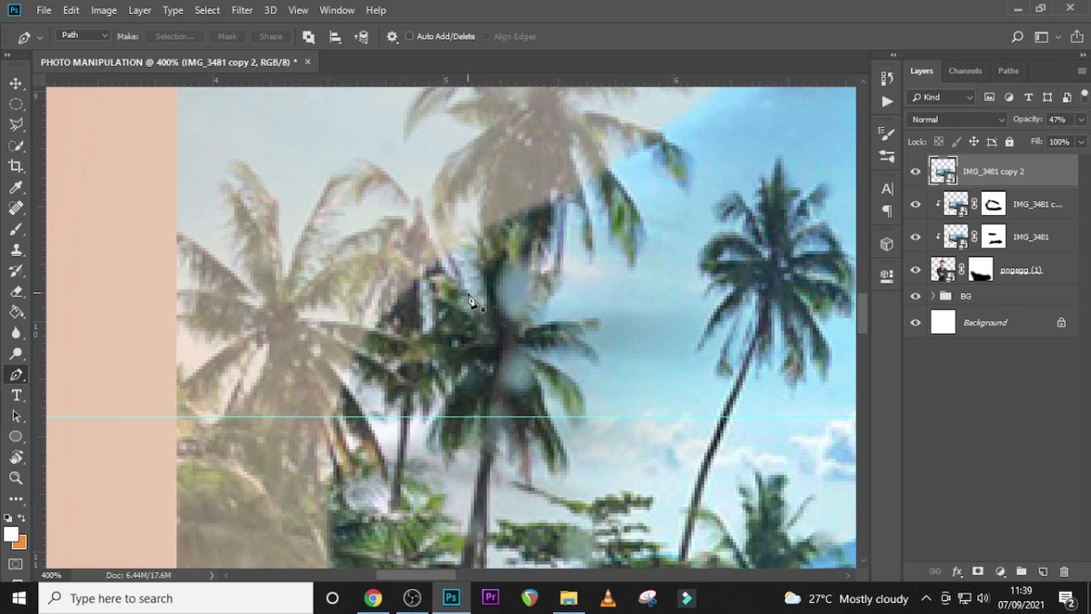
left_click(445, 270)
left_click(439, 254)
left_click(426, 236)
left_click(423, 213)
left_click_drag(416, 194, 398, 241)
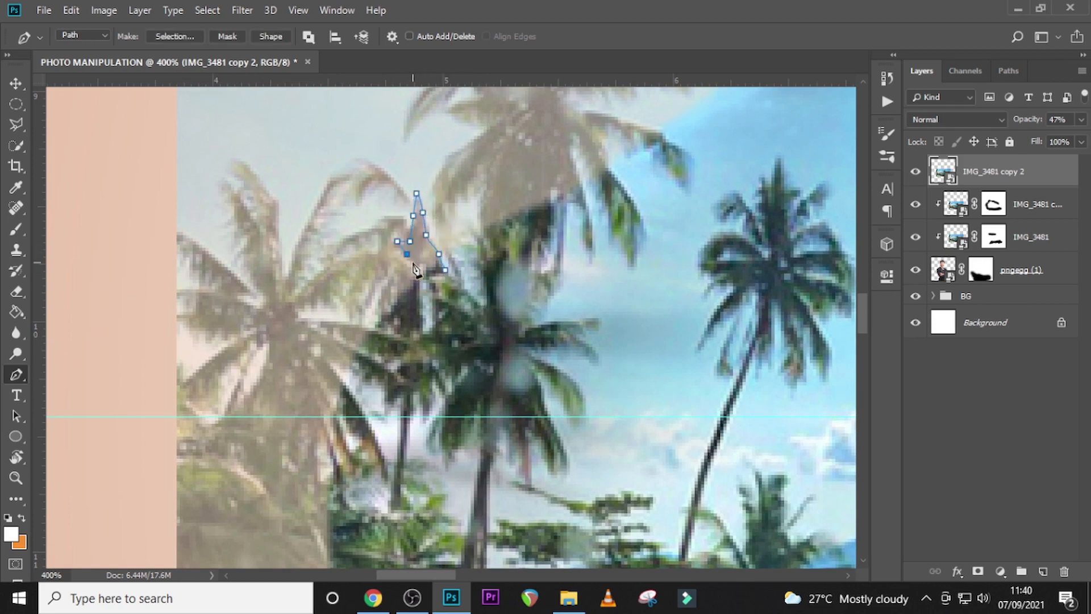
left_click(413, 263)
left_click(412, 274)
left_click(407, 273)
left_click(400, 264)
- Continue the path down the outer edge of the small palm's fronds and across below them
left_click(391, 280)
left_click(388, 289)
left_click(391, 298)
left_click(385, 308)
left_click(379, 318)
left_click(372, 330)
left_click(362, 343)
left_click(352, 356)
left_click(346, 369)
left_click(346, 375)
left_click_drag(356, 386, 398, 409)
left_click_drag(413, 418, 434, 432)
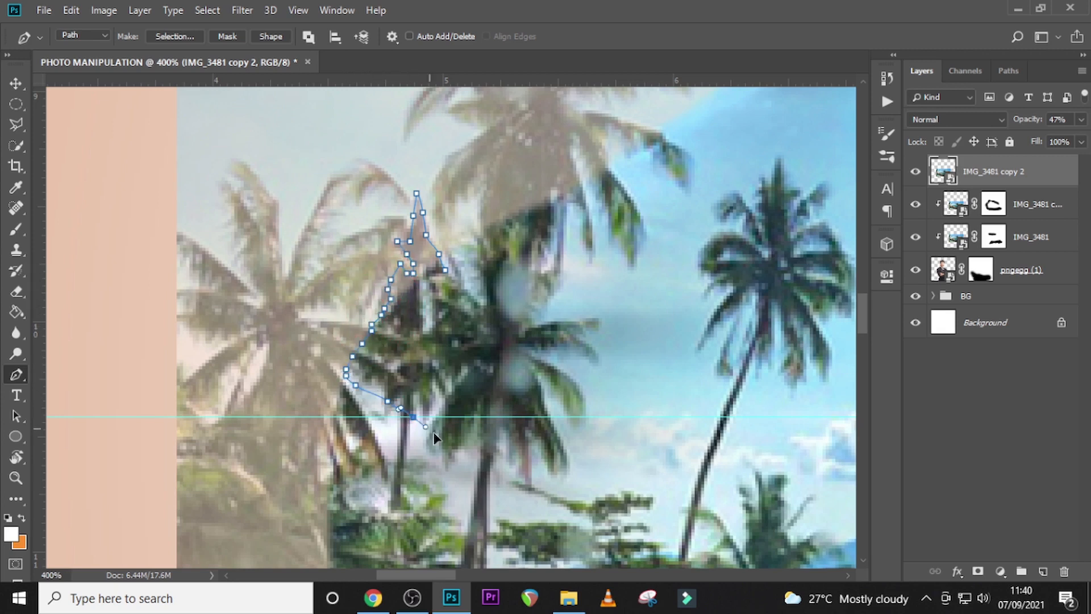
- Carry the path loosely around the lower middle palm, passing beneath its fronds and back up through the sky
left_click(429, 430)
left_click(443, 453)
left_click(445, 461)
left_click(447, 471)
left_click(448, 480)
left_click(455, 494)
left_click(487, 519)
left_click(557, 532)
left_click(579, 500)
left_click(615, 468)
left_click(628, 404)
left_click(624, 359)
left_click(593, 299)
left_click(576, 286)
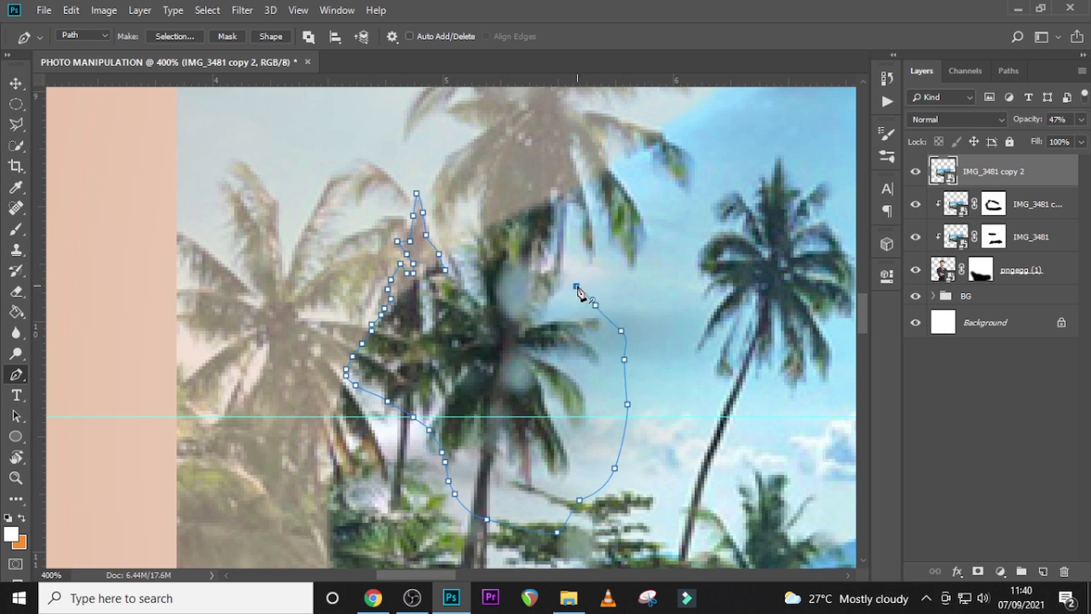
left_click(657, 251)
left_click(663, 222)
left_click(663, 200)
left_click(613, 167)
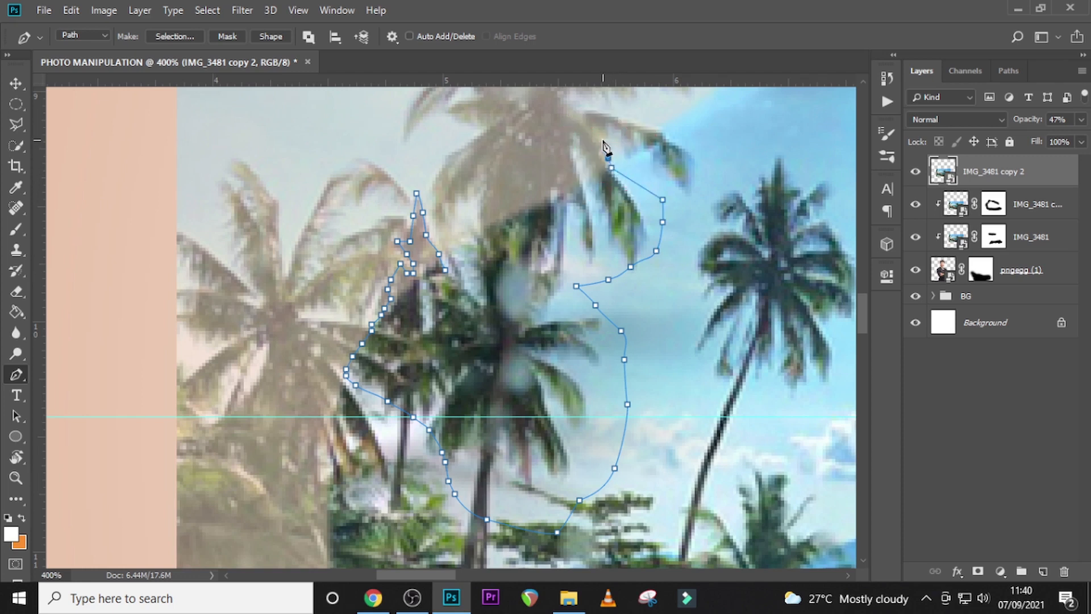
left_click(602, 139)
left_click(592, 136)
left_click(608, 127)
key("ctrl")
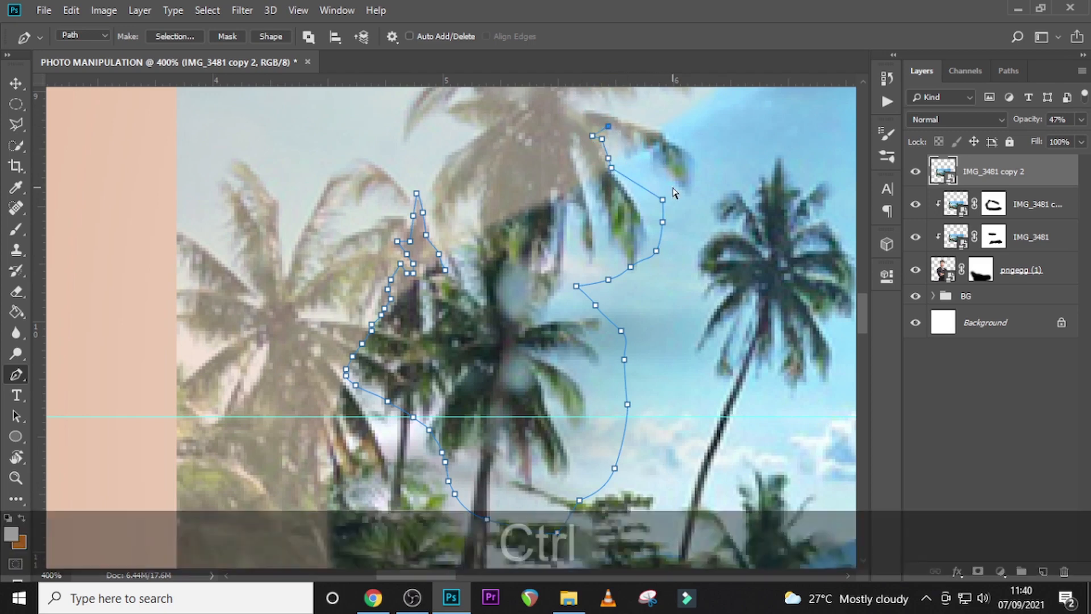
key("ctrl+alt+z")
key("ctrl+alt+z")
key("ctrl+alt+z")
key("ctrl+alt+z")
key("ctrl+alt+z")
key("ctrl+alt+z")
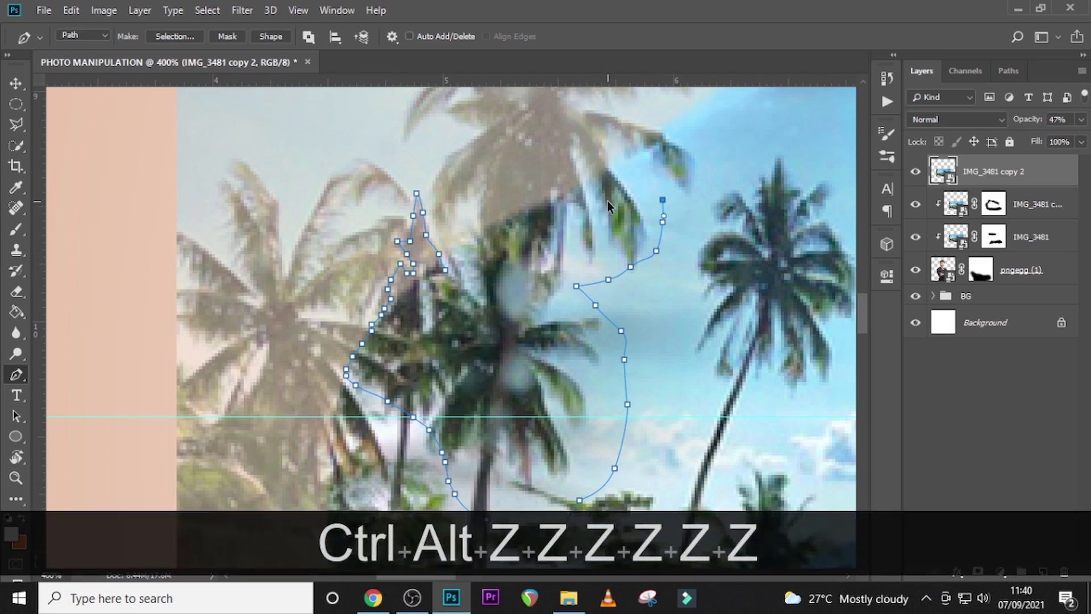
key("ctrl+alt+z")
key("ctrl+alt+z")
key("ctrl+alt+z")
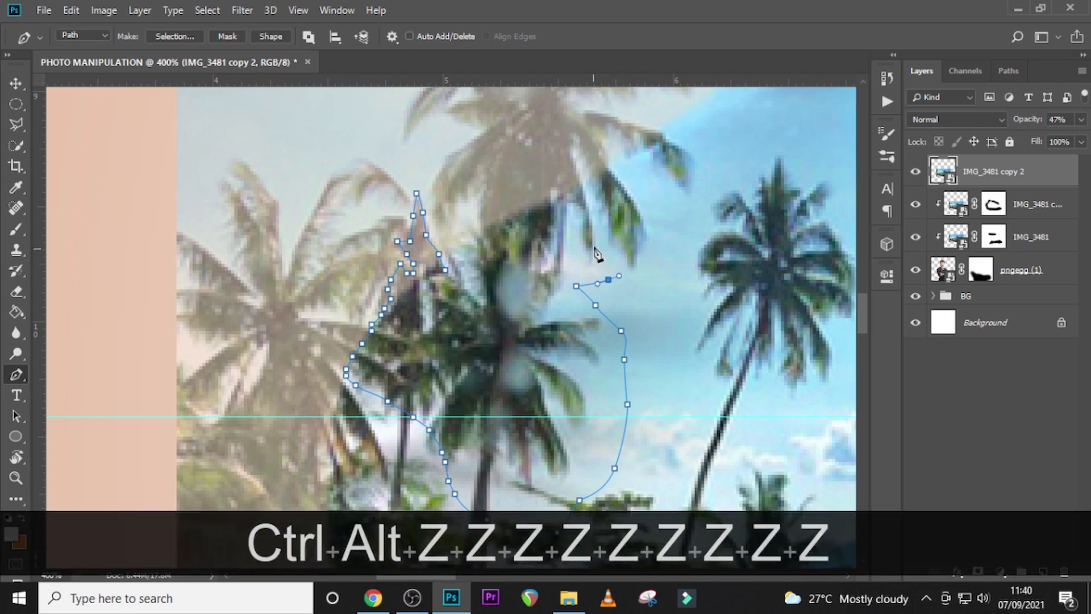
- Continue the path around the narrow fronds hanging from the right side of the tallest palm
left_click(593, 245)
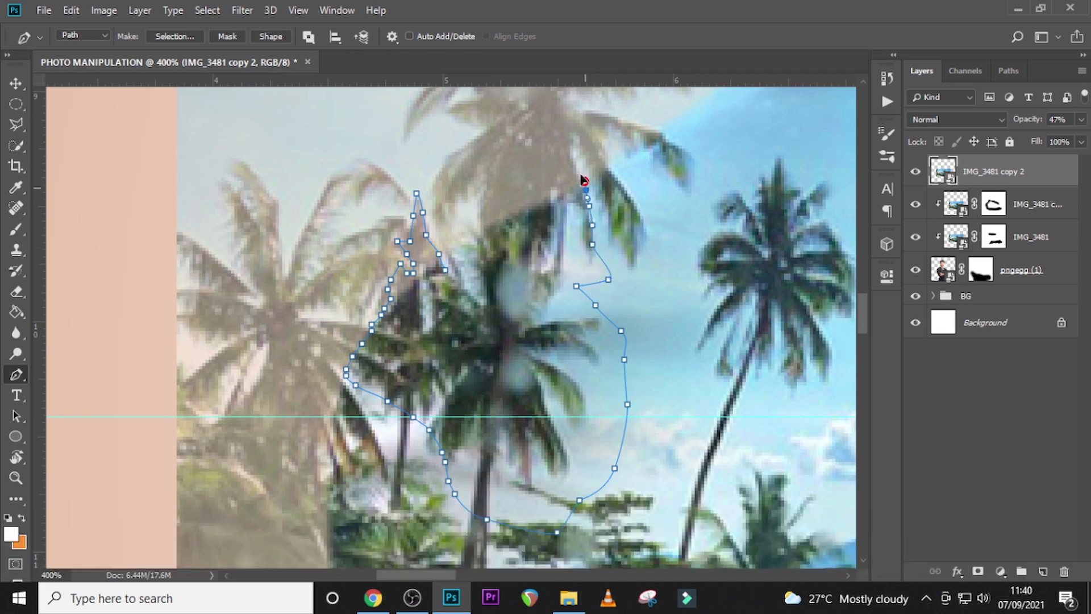
left_click(579, 174)
left_click(576, 157)
left_click(573, 135)
left_click(585, 146)
left_click(598, 135)
- Trace the path around the tallest palm's drooping right-hand frond and back toward the trunk
left_click(605, 126)
left_click(624, 132)
left_click(641, 145)
left_click(647, 152)
left_click(663, 164)
left_click(669, 174)
left_click(681, 186)
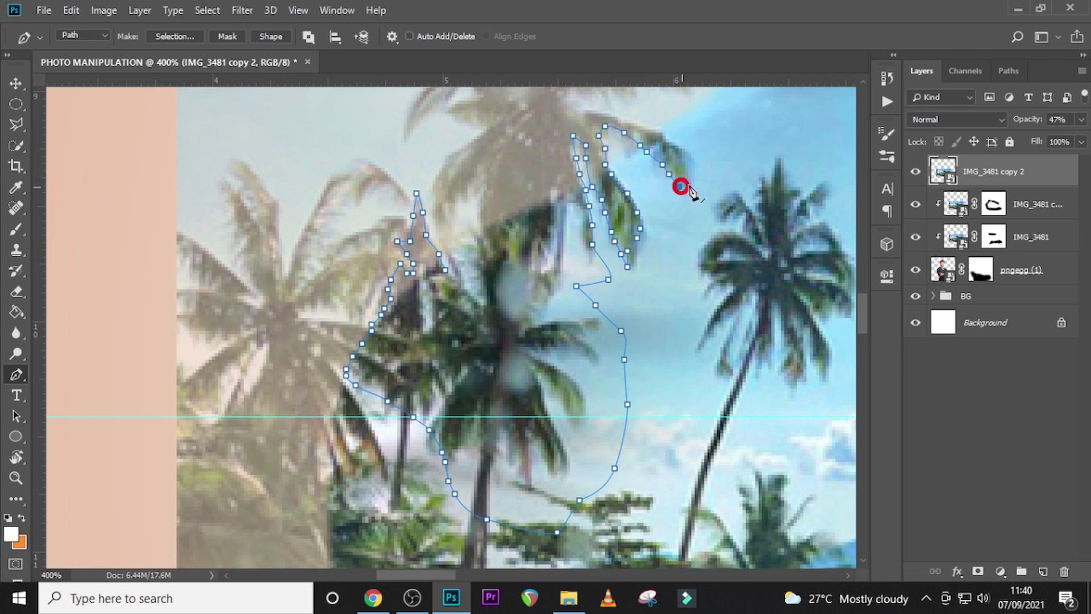
left_click(688, 184)
left_click(685, 161)
left_click(685, 152)
left_click(668, 138)
left_click(641, 132)
left_click(627, 123)
left_click(615, 116)
left_click(591, 110)
- Extend the path around the tallest palm's upper right frond, following its underside, tip and upper edge
left_click_drag(862, 313, 865, 292)
left_click(580, 359)
left_click(572, 347)
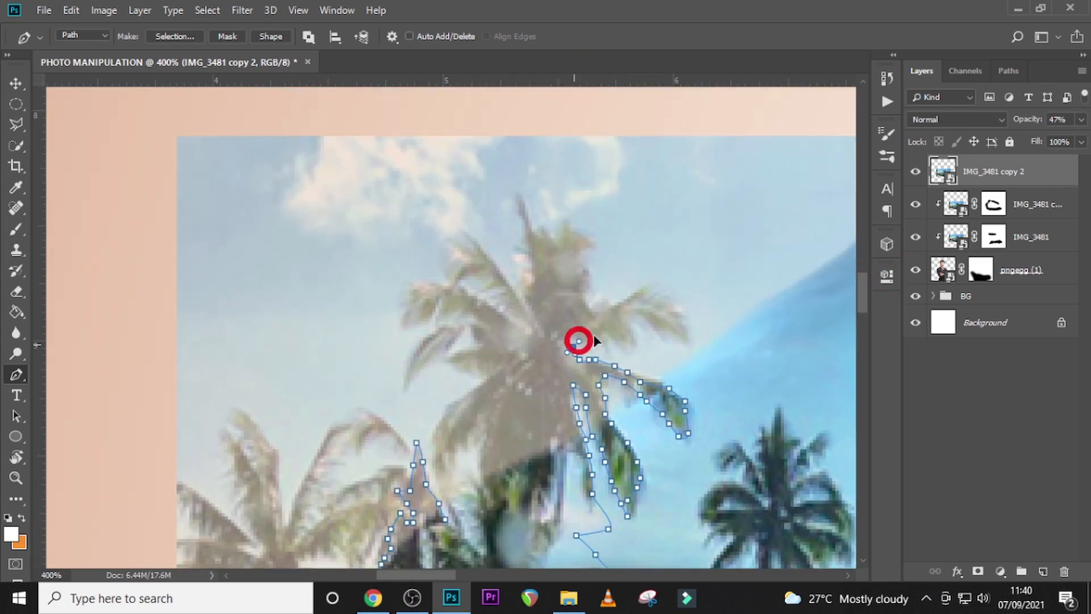
left_click(593, 337)
left_click(604, 337)
left_click(612, 337)
left_click(629, 345)
left_click(624, 321)
left_click(644, 315)
left_click(650, 324)
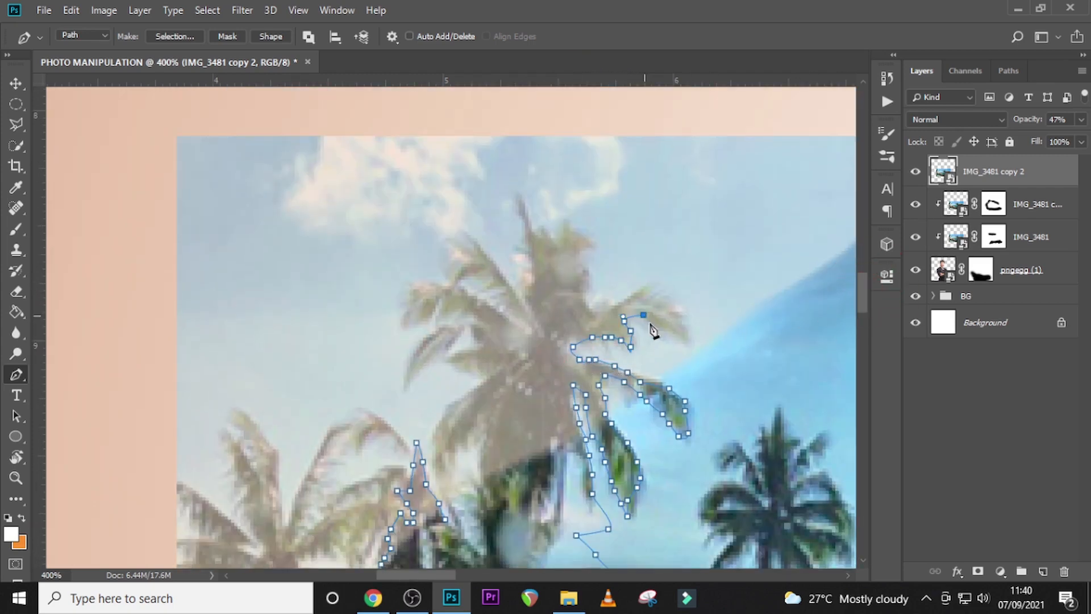
left_click(659, 333)
left_click(687, 340)
left_click(611, 308)
left_click(602, 308)
left_click(595, 308)
left_click(579, 296)
- Continue the path up the tallest palm's crown, around its ragged top fronds and the thin topmost spike
left_click(586, 279)
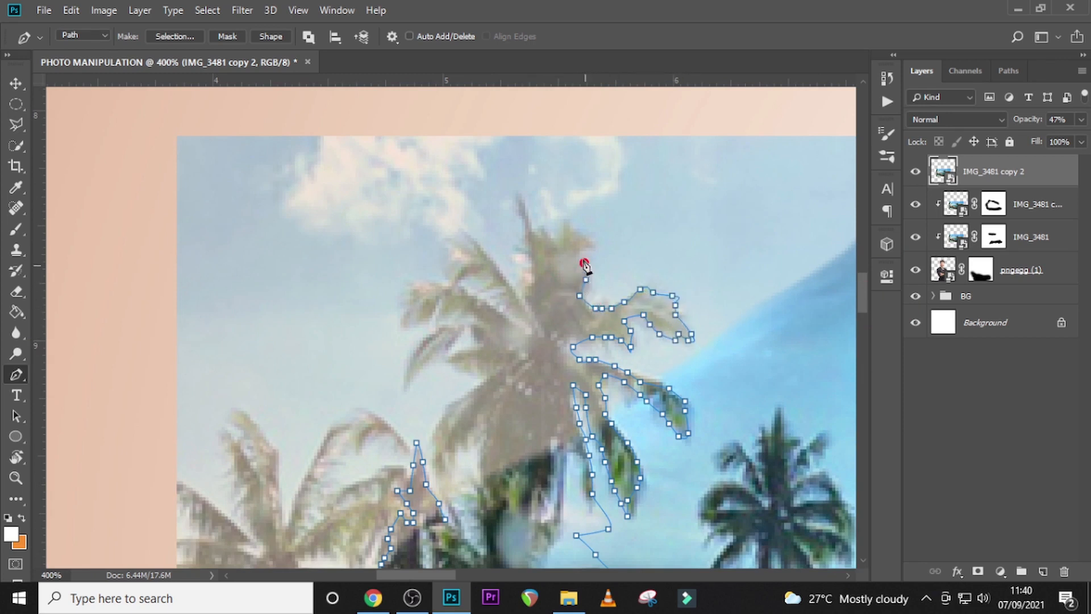
left_click(592, 245)
left_click(573, 228)
left_click(556, 219)
left_click(560, 236)
left_click(535, 235)
left_click(531, 219)
left_click(522, 193)
left_click(532, 238)
left_click(531, 258)
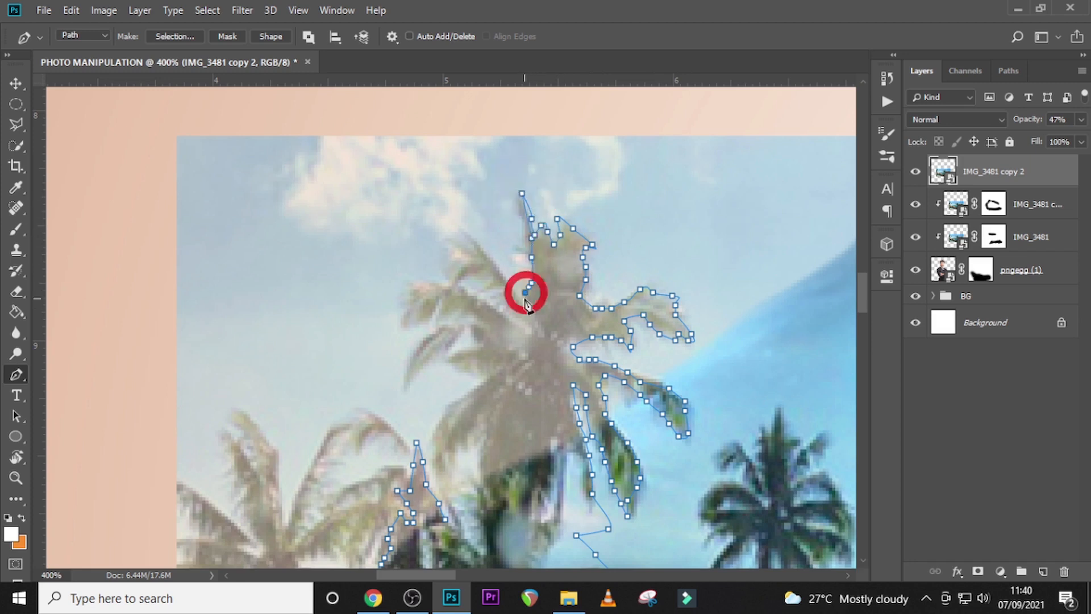
- Carry the path from the base of the spike along the upper edge of the tallest palm's upper-left frond to its tip
left_click(518, 289)
left_click(509, 277)
left_click(486, 250)
left_click(467, 235)
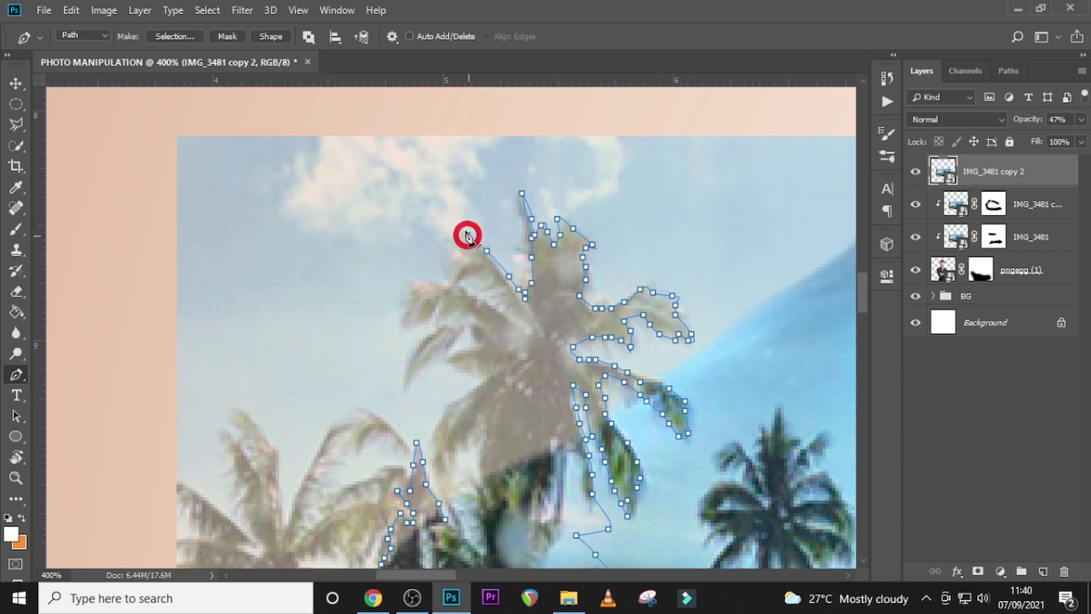
left_click(464, 228)
left_click(474, 248)
left_click(471, 254)
- Trace the path down the notched outer edge of the tallest palm's upper-left frond
left_click(445, 244)
left_click(448, 254)
left_click(456, 256)
left_click(458, 264)
left_click(454, 273)
left_click(448, 283)
left_click(457, 286)
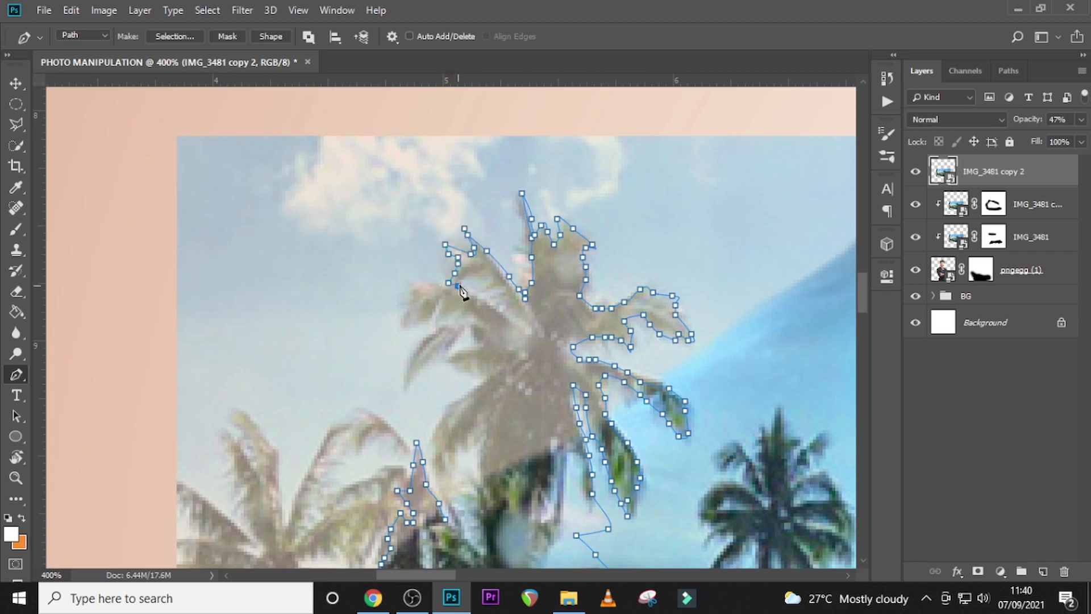
- Extend the path into the gaps between the left fronds, then along the upper edge of the tallest palm's left frond to its tip
left_click(496, 279)
left_click(480, 289)
left_click(509, 298)
left_click(493, 308)
left_click(481, 298)
left_click(465, 296)
left_click(449, 288)
left_click(429, 286)
left_click(413, 289)
left_click(397, 302)
left_click(397, 311)
left_click(397, 331)
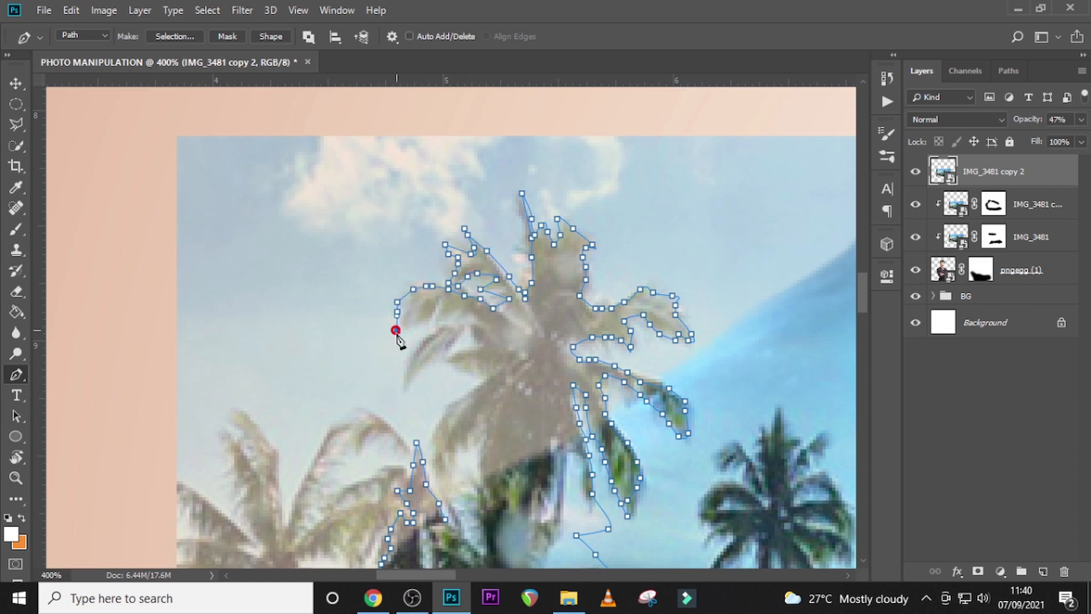
- Follow the underside of the tallest palm's left frond inward from its tip with the path
left_click(405, 333)
left_click(417, 327)
left_click(423, 325)
left_click_drag(431, 321, 436, 307)
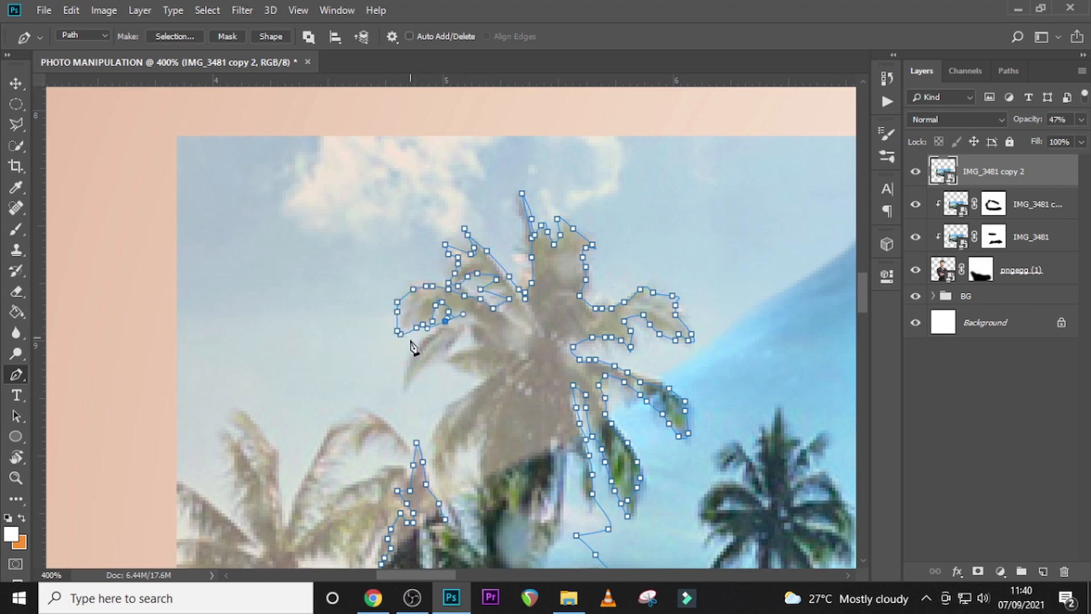
- Trace the path around the narrow, drooping frond just below the tallest palm's left frond and back toward the crown
left_click(404, 379)
left_click(403, 384)
left_click(413, 375)
left_click(458, 350)
left_click_drag(468, 333, 469, 326)
left_click(468, 367)
left_click(483, 374)
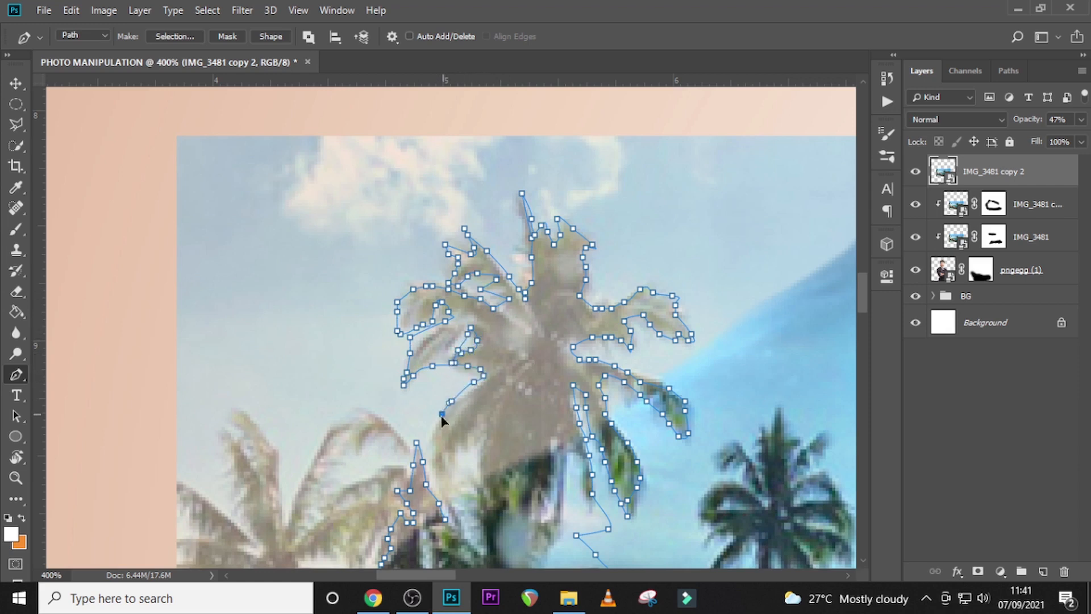
- Carry the path around the tallest palm's lower-left hanging frond and down beside the trunk
left_click(435, 454)
left_click(435, 465)
left_click(441, 473)
left_click(483, 448)
left_click(480, 479)
left_click(480, 486)
- Bring the path down to the foliage between the palms and close it at its starting point
scroll(474, 483, "down", 1)
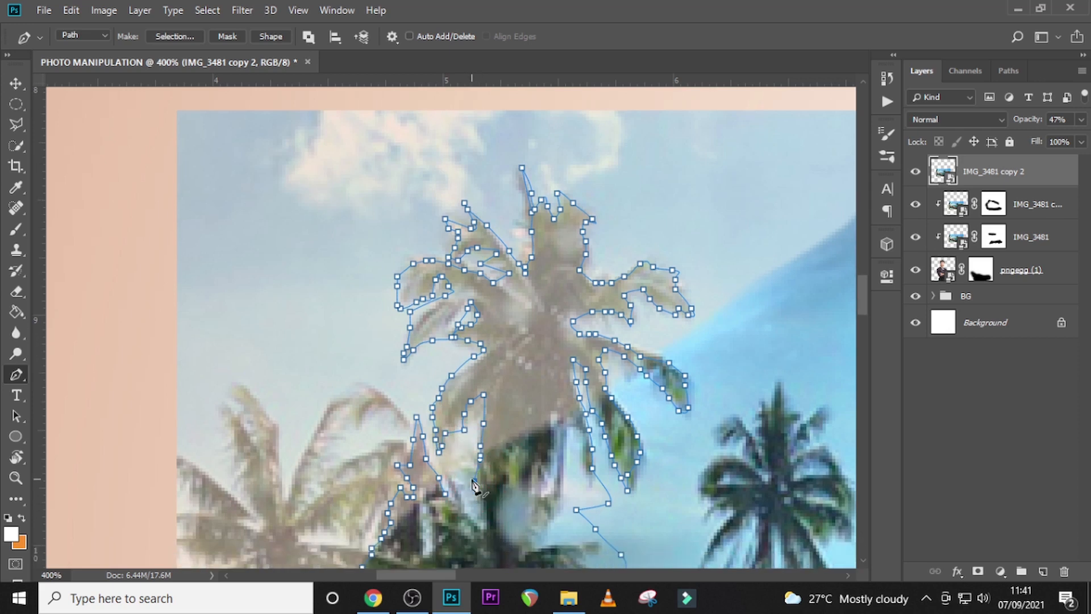
left_click(461, 489)
scroll(458, 487, "down", 2)
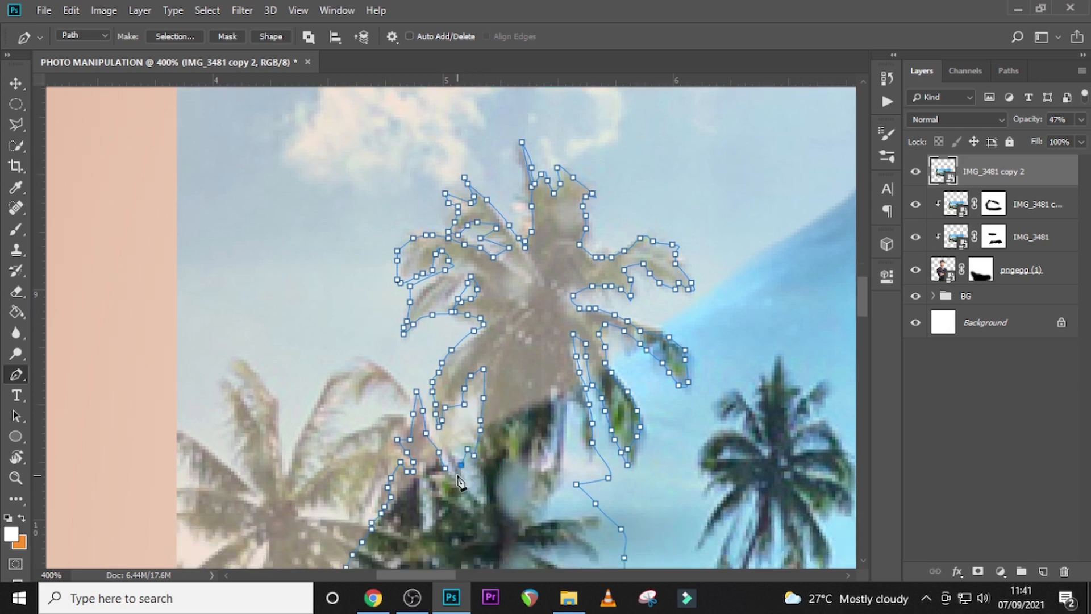
left_click(455, 499)
left_click(439, 434)
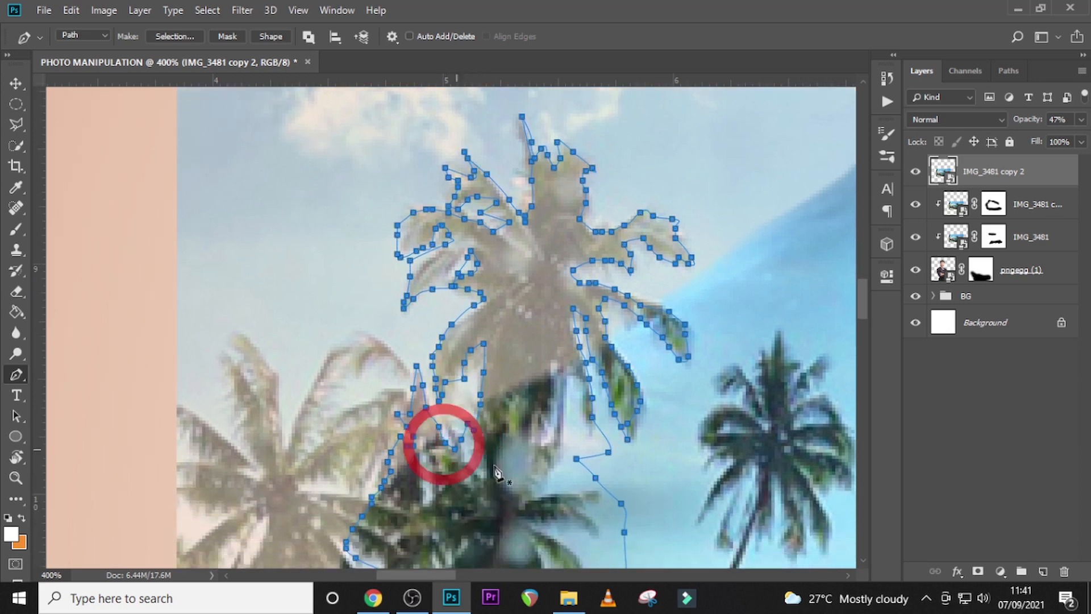
- Convert the closed palm path into a new anti-aliased selection with a feather radius of 0 pixels
scroll(556, 398, "down", 2)
scroll(557, 340, "down", 4)
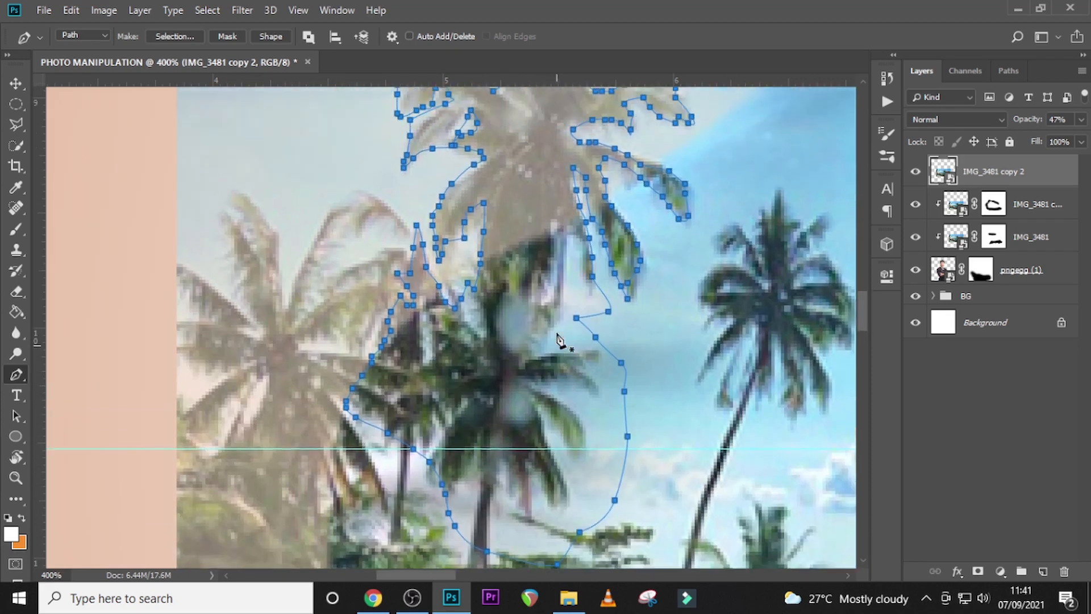
scroll(557, 340, "up", 5)
scroll(556, 340, "up", 1)
right_click(527, 234)
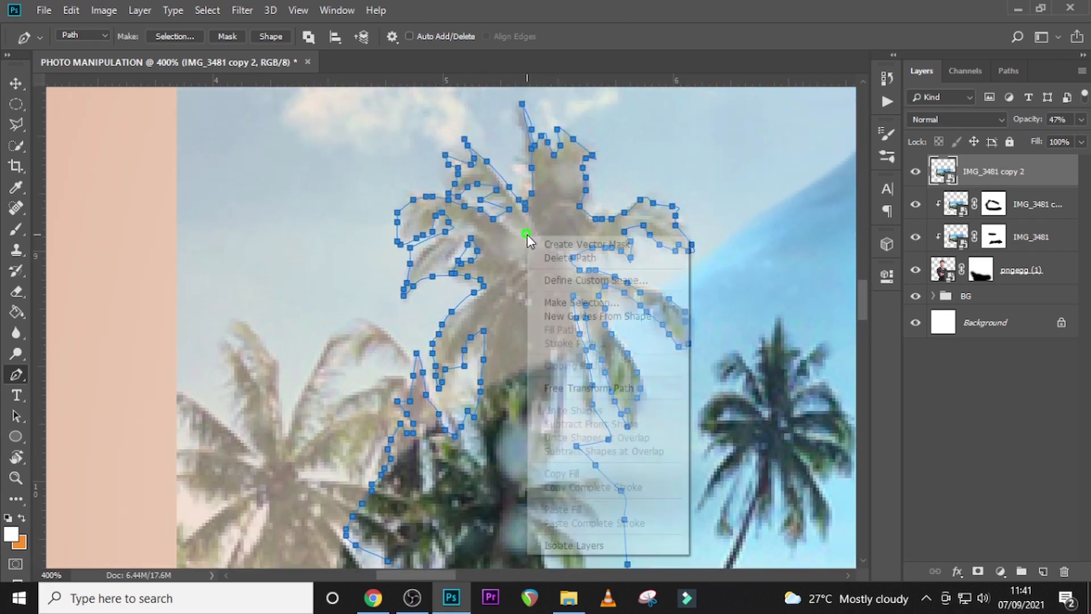
left_click(561, 303)
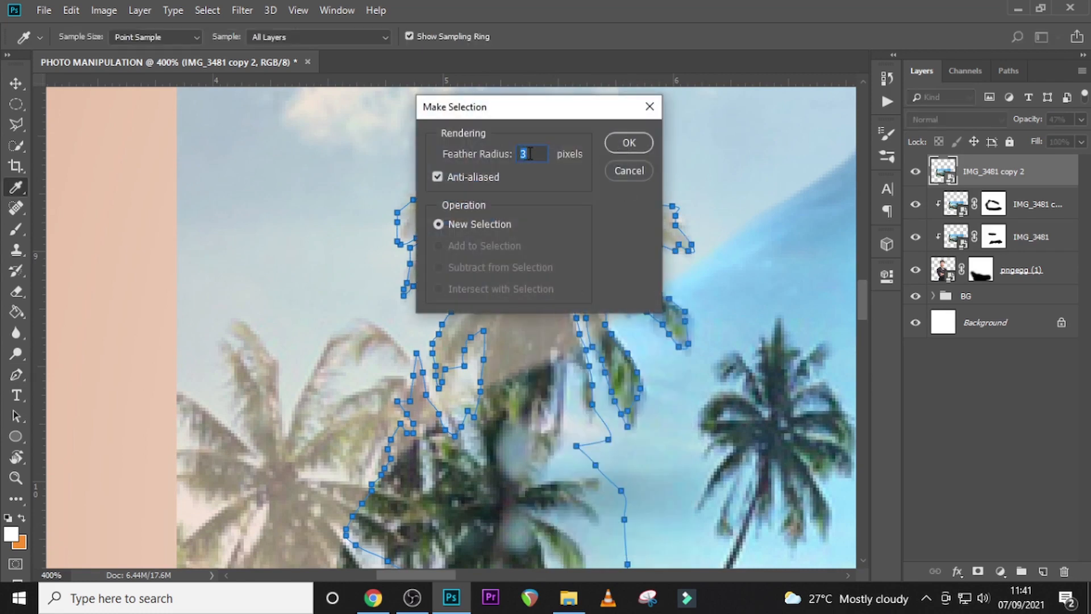
type("0")
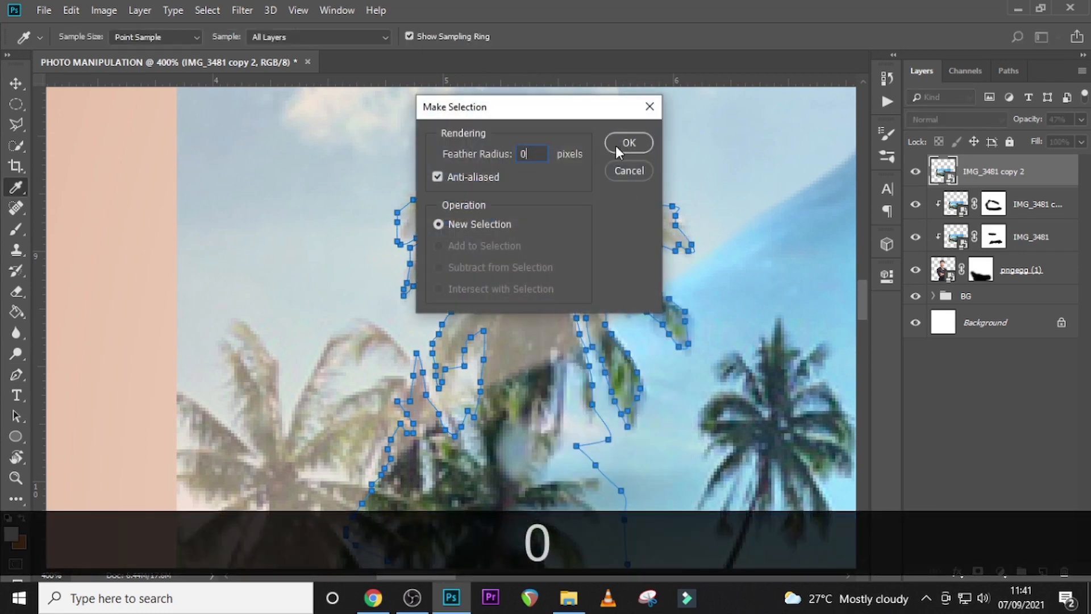
left_click(621, 142)
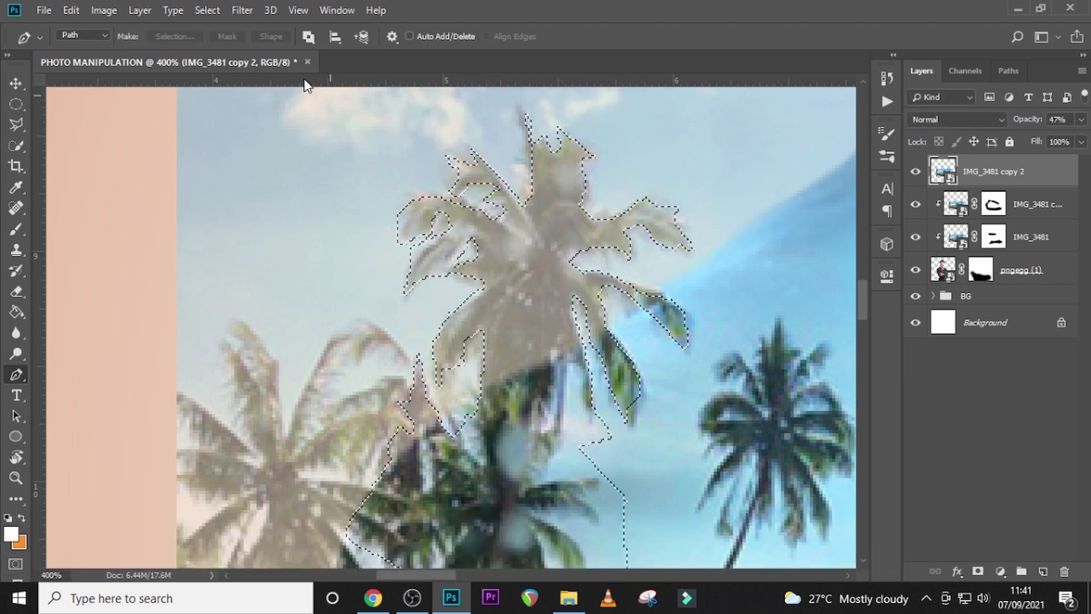
- Save the palm selection as a new channel named 1 and deselect it
left_click(204, 11)
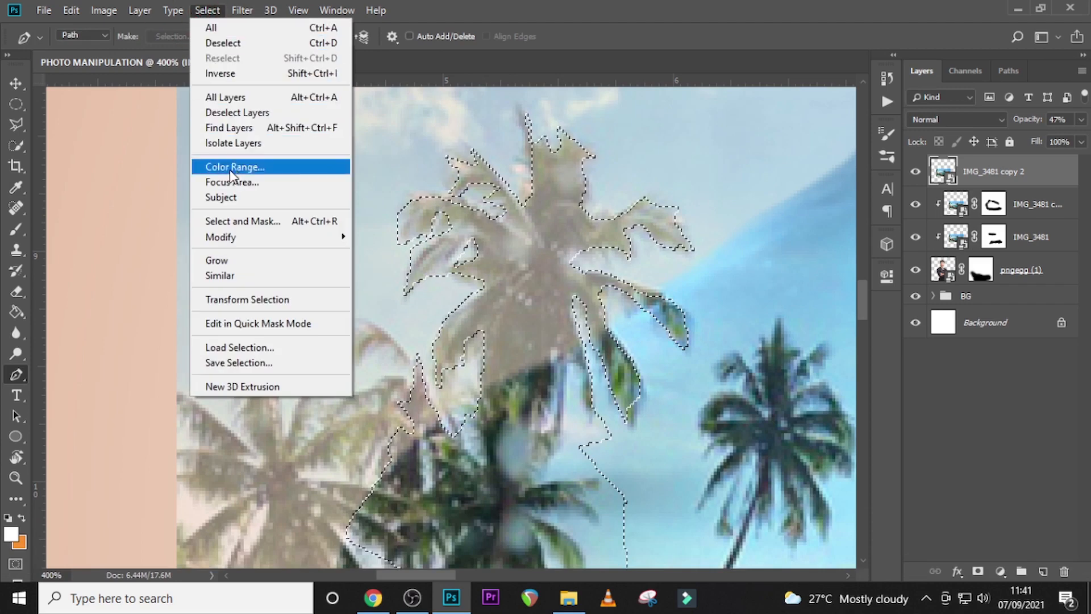
left_click(229, 363)
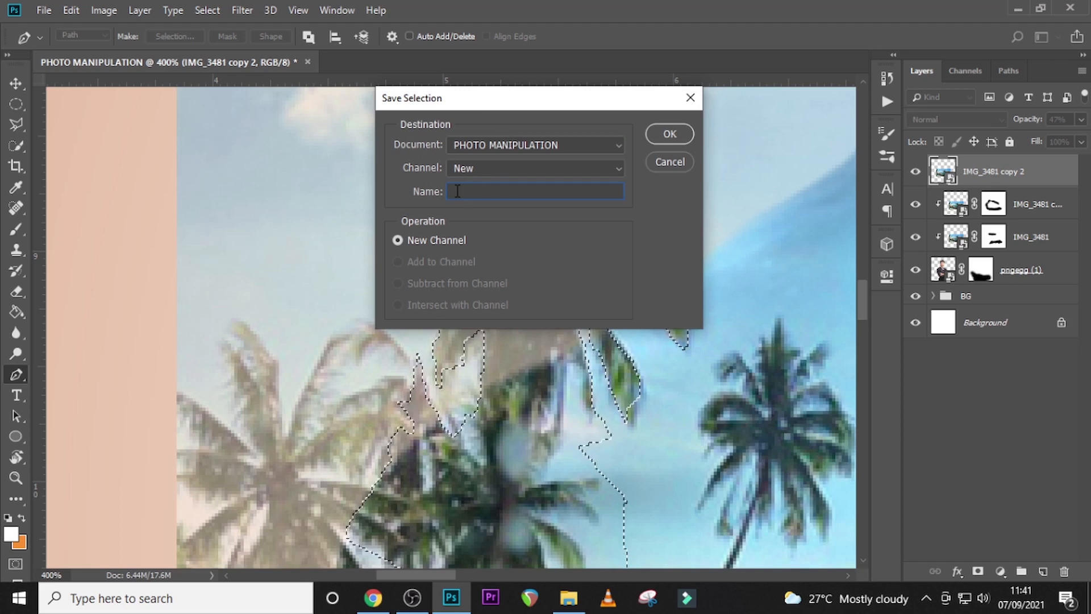
type("1")
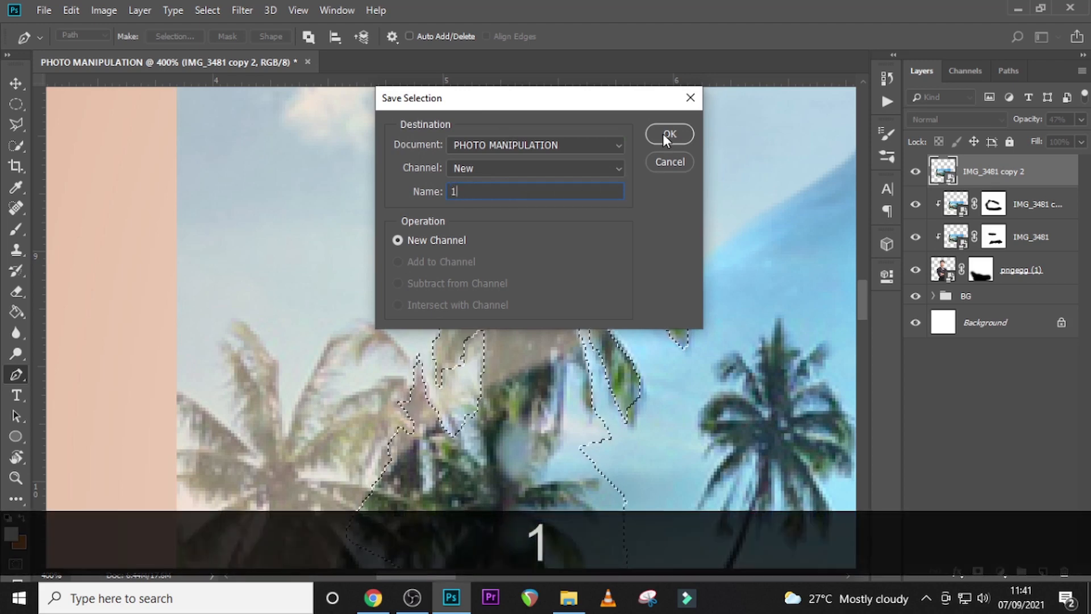
left_click(665, 135)
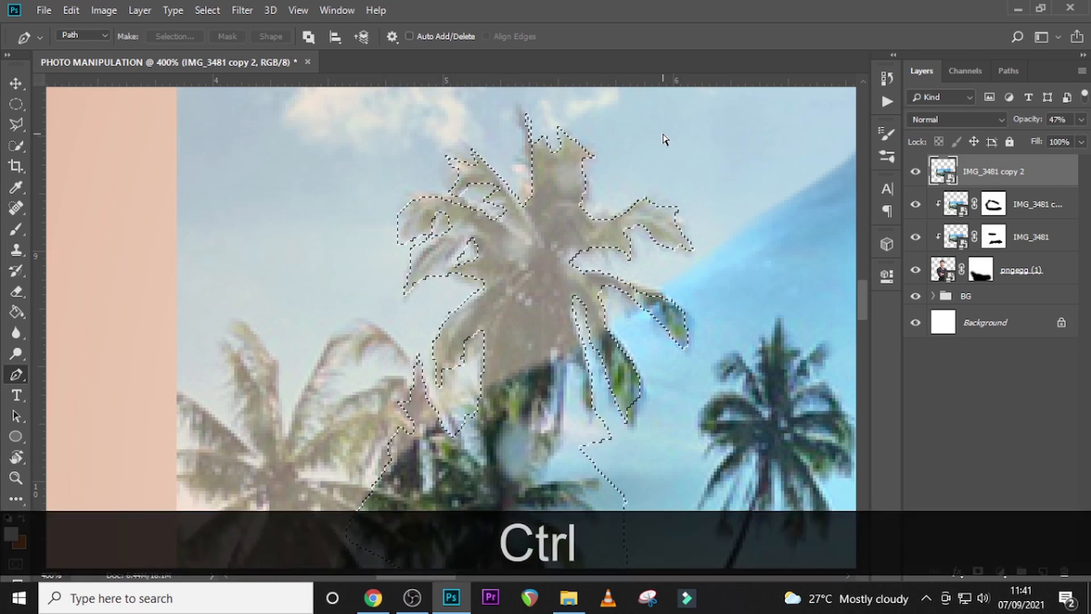
key("ctrl+d")
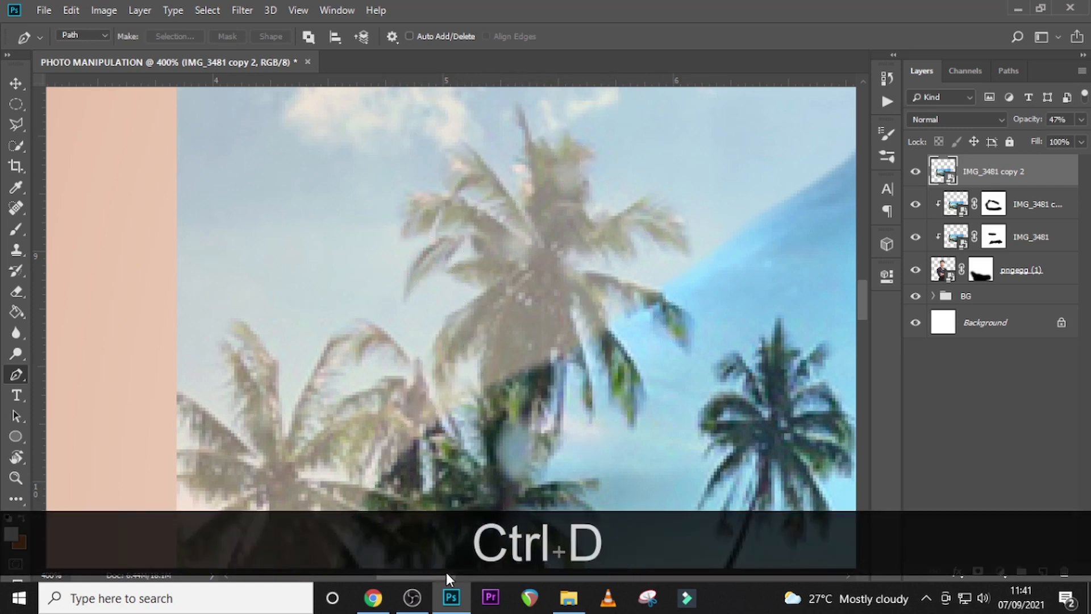
- Start a new Pen path around the small faded palm behind the orange-roofed house, just beyond the silhouette's edge
left_click_drag(448, 575, 578, 573)
scroll(519, 363, "up", 5)
scroll(550, 430, "down", 3)
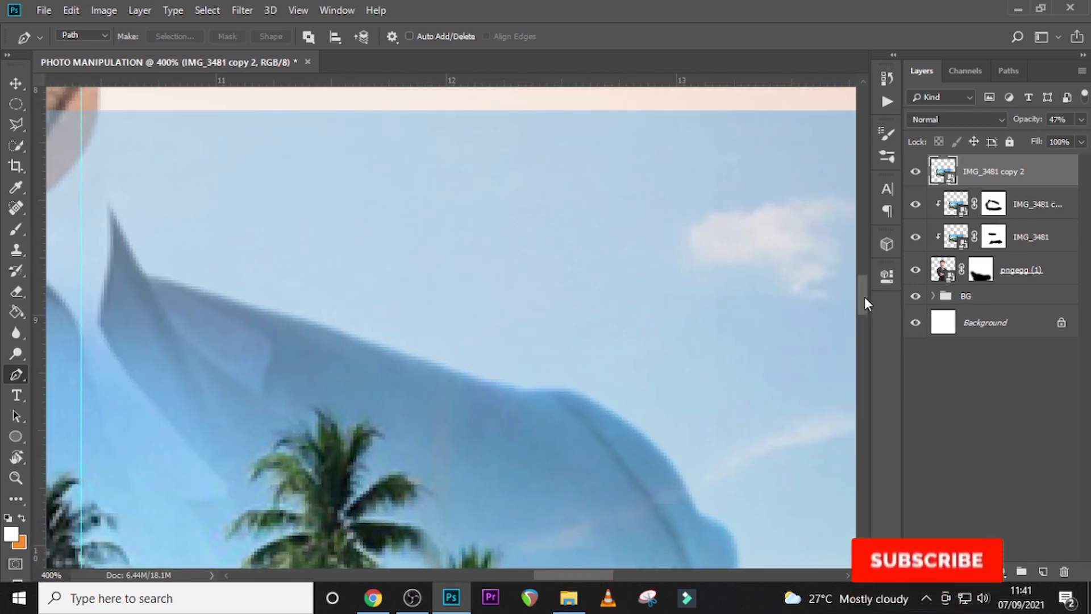
left_click_drag(864, 297, 858, 329)
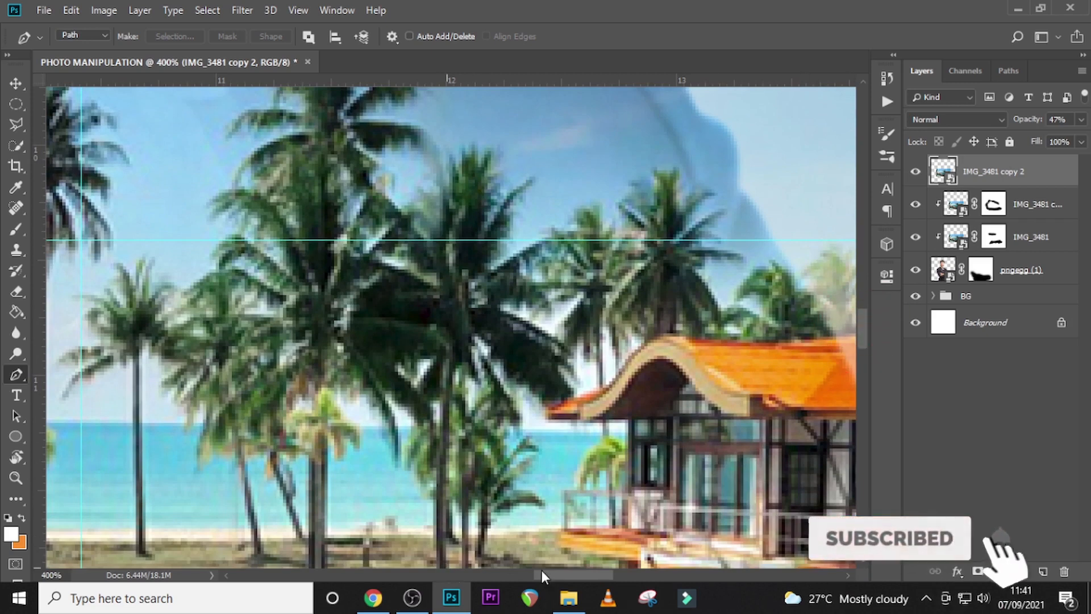
left_click_drag(545, 570, 580, 571)
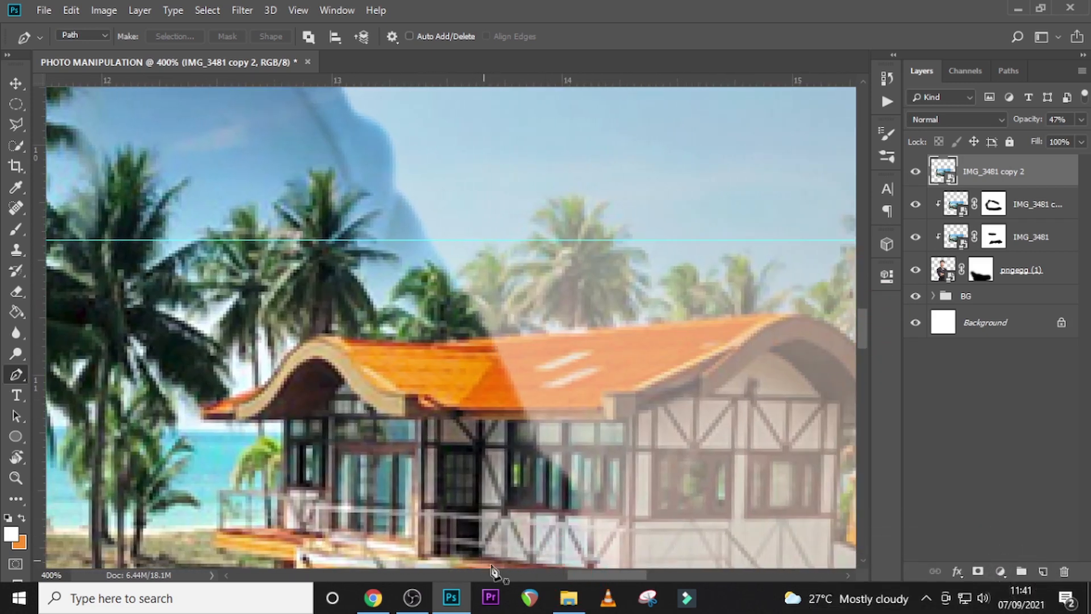
left_click_drag(578, 573, 591, 574)
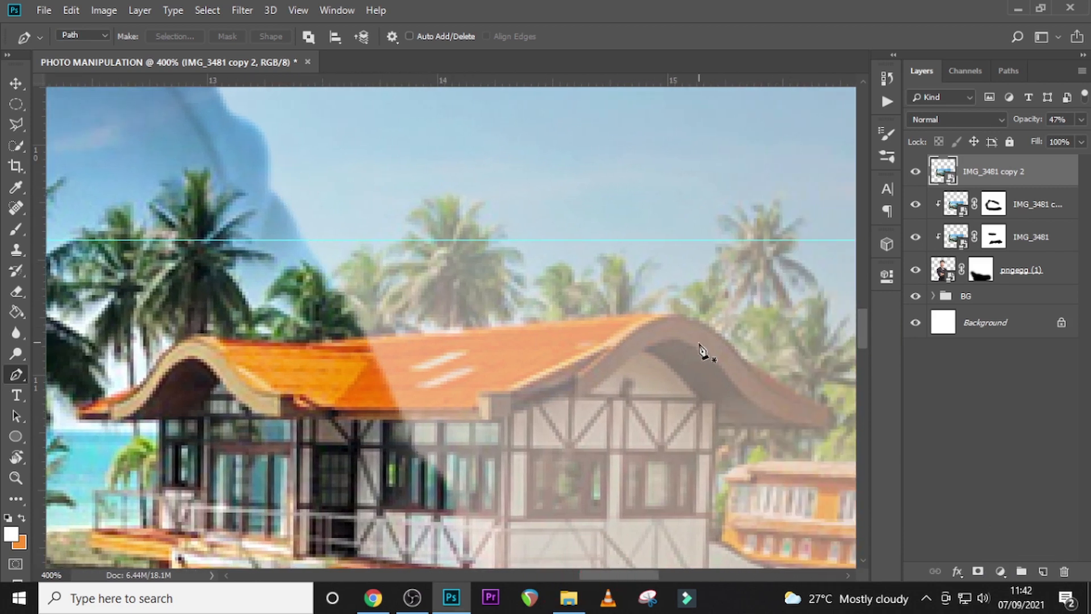
left_click_drag(603, 575, 613, 577)
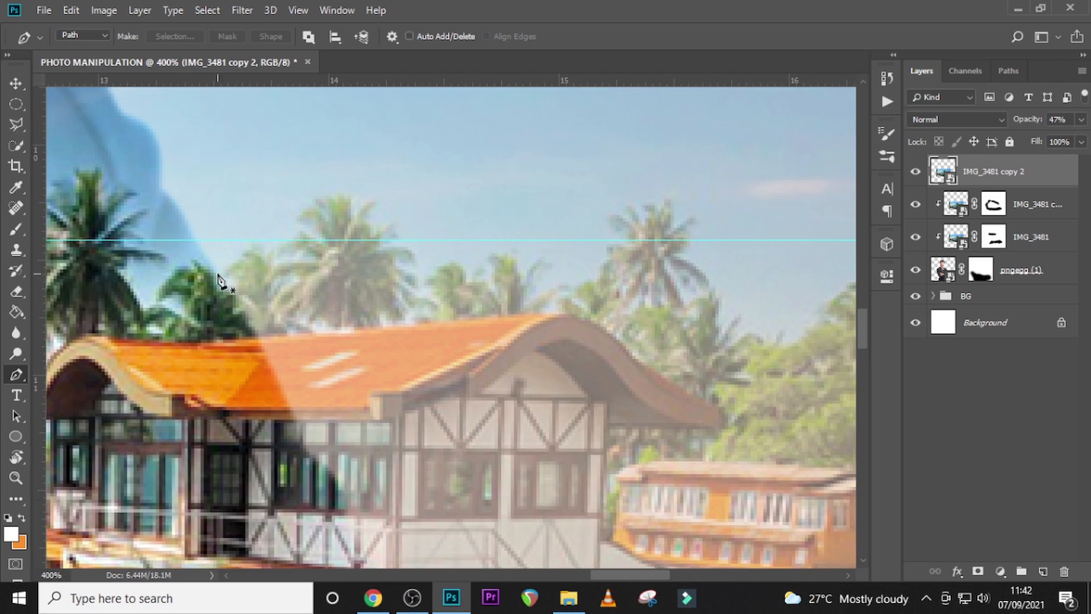
left_click(227, 291)
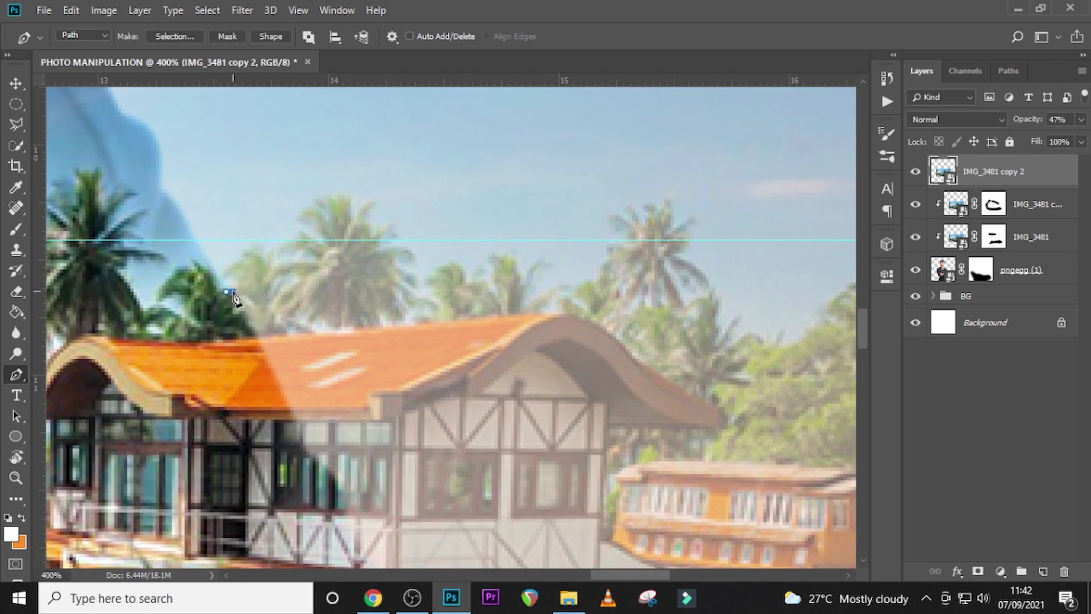
left_click(231, 291)
left_click(236, 282)
left_click(229, 274)
left_click(226, 265)
left_click(239, 256)
left_click(245, 250)
left_click(260, 255)
left_click(266, 264)
left_click(264, 272)
left_click(271, 285)
left_click(287, 289)
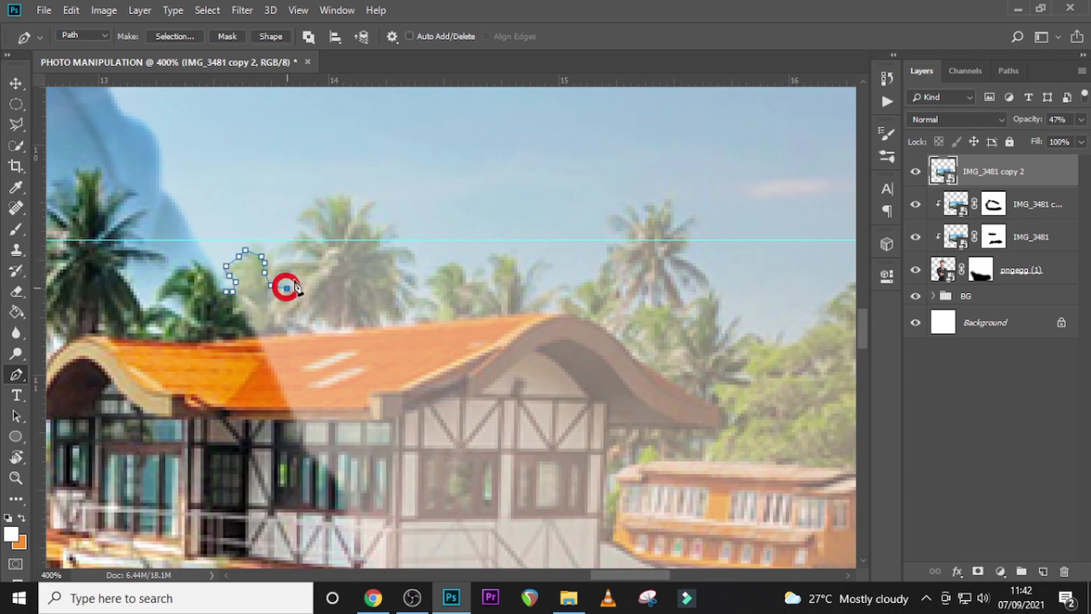
- Continue the path around the lower-left fronds of the large palm behind the orange roof, including the gaps between them
key("ctrl")
key("ctrl+equal")
left_click(258, 267)
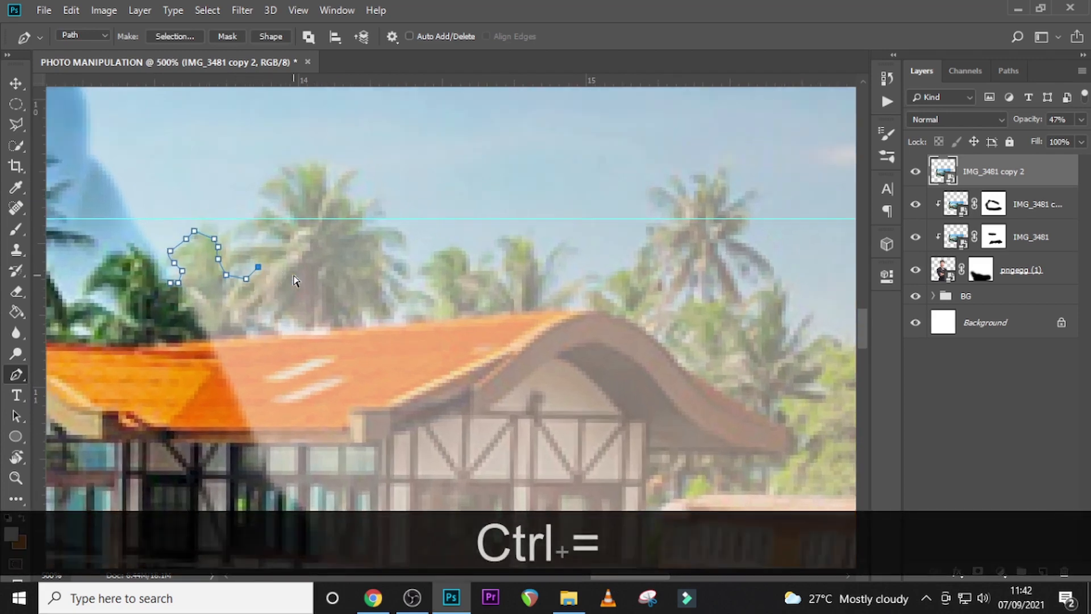
left_click(258, 259)
left_click(234, 259)
left_click(238, 255)
left_click(258, 251)
left_click(270, 250)
left_click(282, 251)
left_click(286, 242)
left_click(270, 234)
left_click(258, 235)
left_click(250, 230)
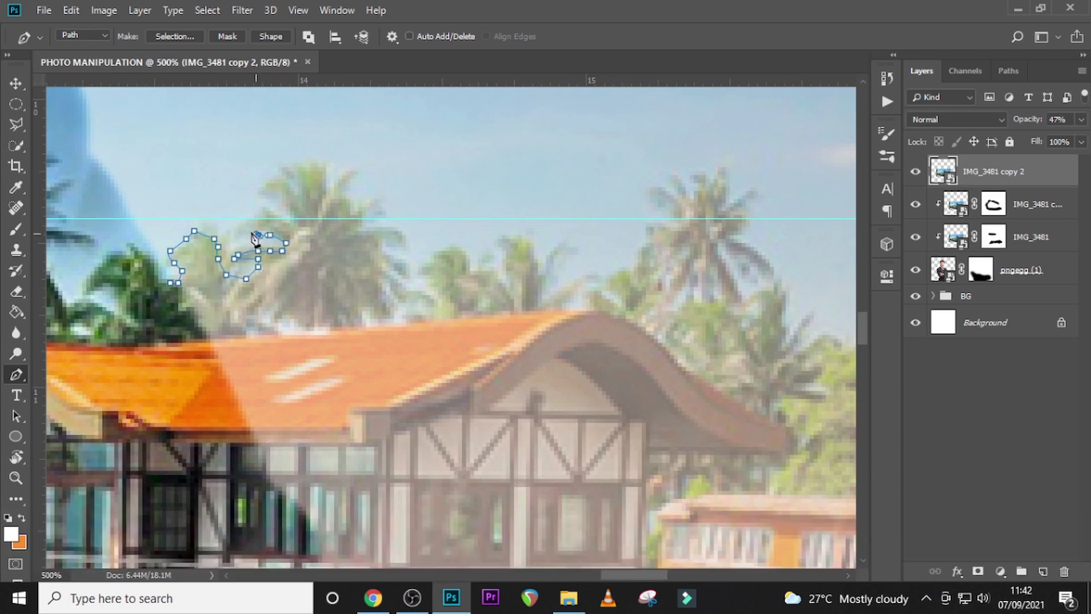
- Trace the path up around the upper-left fronds of the large palm behind the roof
left_click(238, 230)
left_click(242, 219)
left_click(262, 189)
left_click(262, 183)
left_click(274, 179)
left_click(286, 167)
left_click(298, 187)
left_click(307, 172)
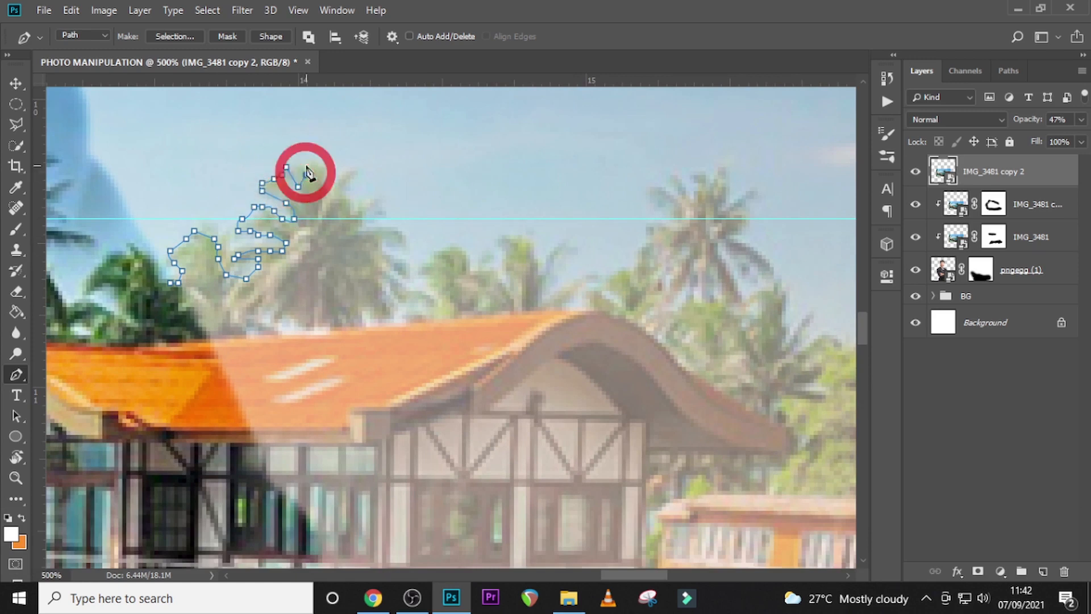
- Carry the path across the large palm's top fronds and down the right side of its crown
left_click(314, 167)
left_click(330, 166)
left_click(341, 178)
left_click(346, 167)
left_click(350, 174)
left_click(354, 198)
left_click(354, 218)
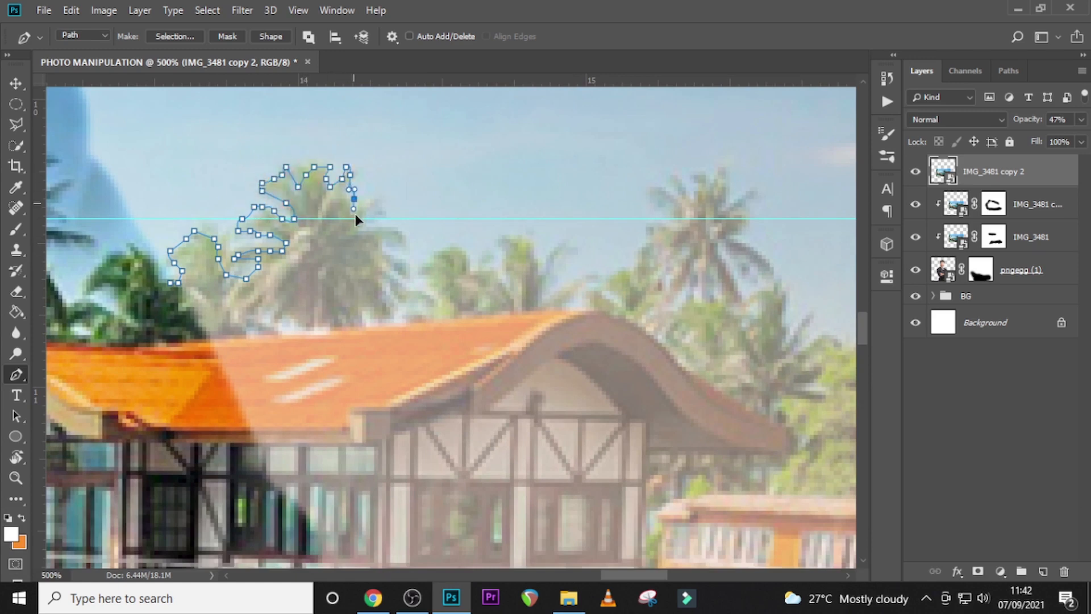
- Trace the path around the large palm's right-hand fronds and down their outer edge
left_click(366, 206)
left_click(376, 199)
left_click(386, 203)
left_click(385, 210)
left_click_drag(374, 219, 367, 219)
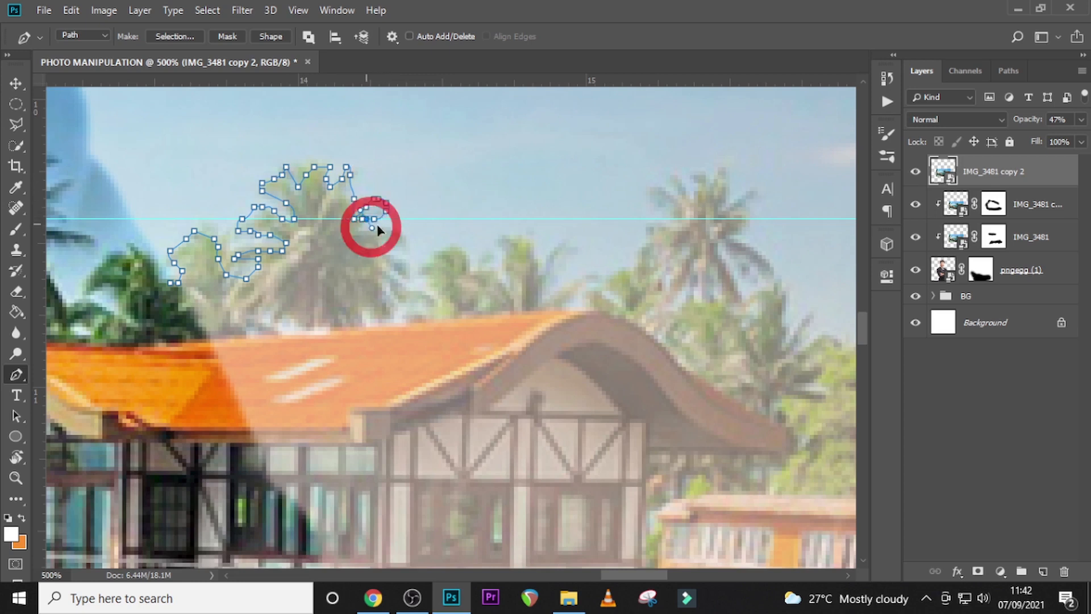
left_click(387, 219)
left_click(401, 231)
left_click(406, 275)
- Extend the path along the roofline foliage and around the two smaller palms beyond the large palm
left_click(422, 319)
left_click(461, 250)
left_click(510, 298)
left_click(534, 250)
left_click(581, 274)
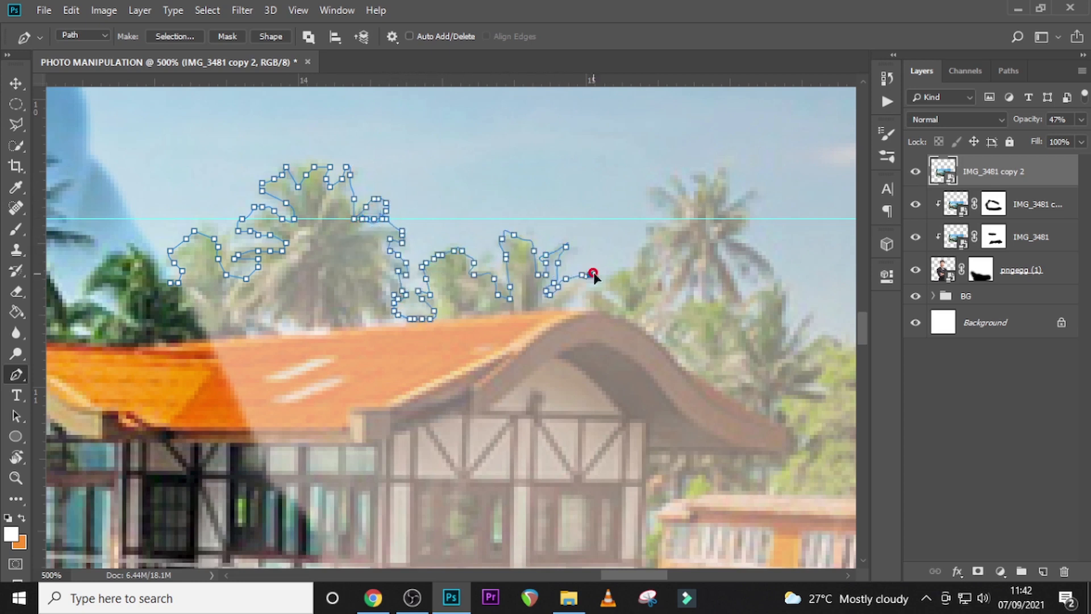
- Follow the low foliage behind the roof's peak with the path and bring it down onto the curved roof edge
left_click(594, 279)
left_click(573, 290)
left_click(581, 306)
left_click(597, 298)
left_click(618, 295)
left_click(622, 307)
left_click(632, 322)
- Trace the path down the roof's curved right slope, around the eave tip and back beneath it to the house wall
left_click_drag(649, 339, 667, 355)
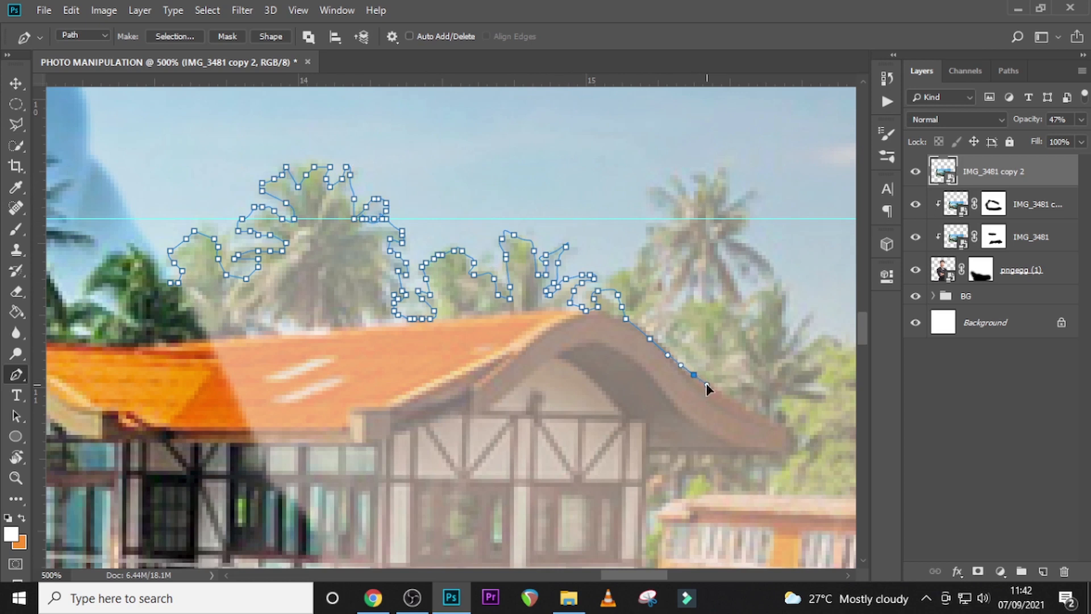
left_click_drag(707, 388, 713, 390)
left_click(751, 414)
left_click_drag(783, 447, 730, 451)
left_click_drag(663, 450, 661, 452)
left_click(649, 453)
scroll(653, 455, "down", 5)
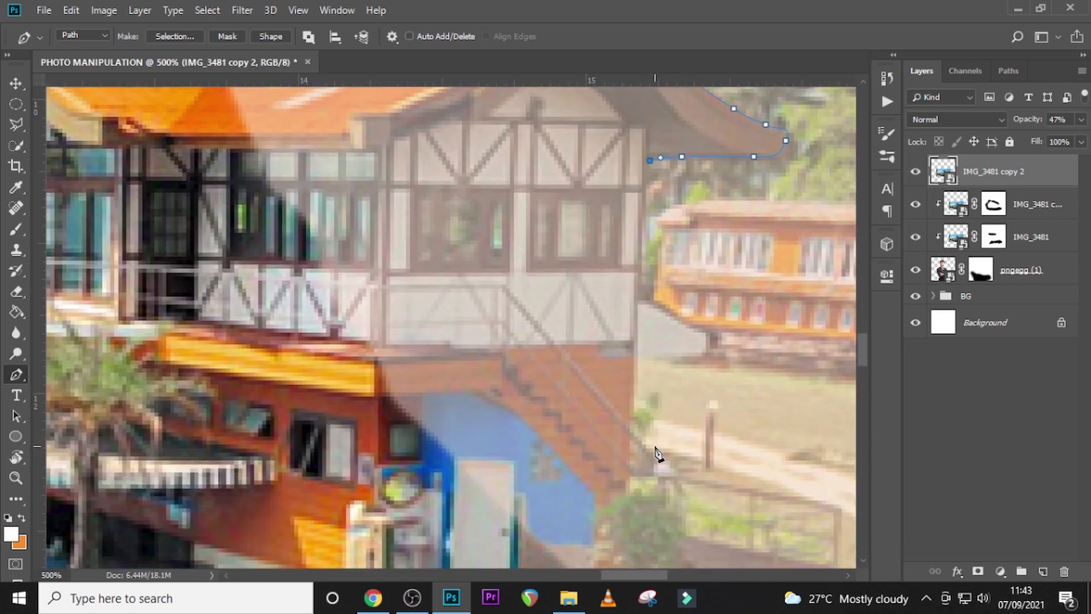
- Trace the path down the house's outer wall, past the foot of the stair railing and along the top of the terrace fence
scroll(656, 453, "down", 2)
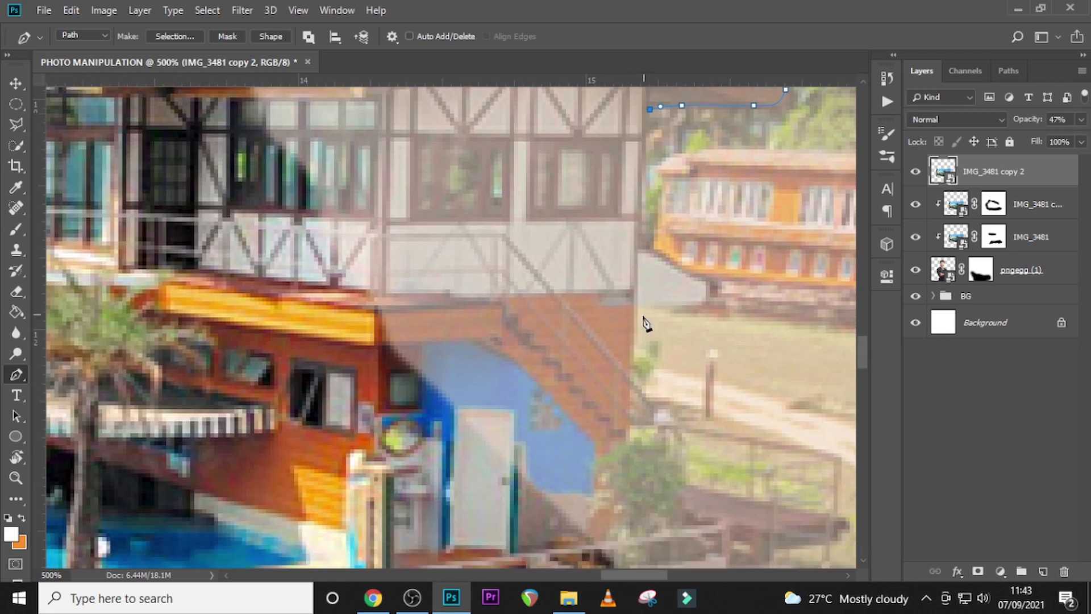
left_click(630, 374)
scroll(667, 411, "down", 1)
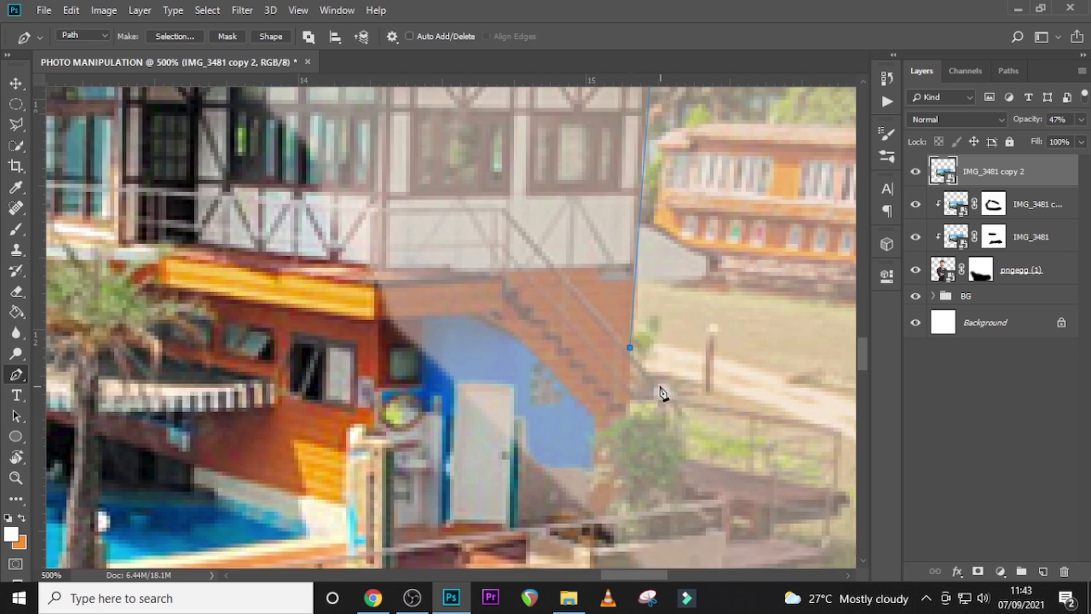
left_click(655, 380)
left_click(662, 383)
left_click(674, 388)
left_click(674, 399)
left_click(686, 403)
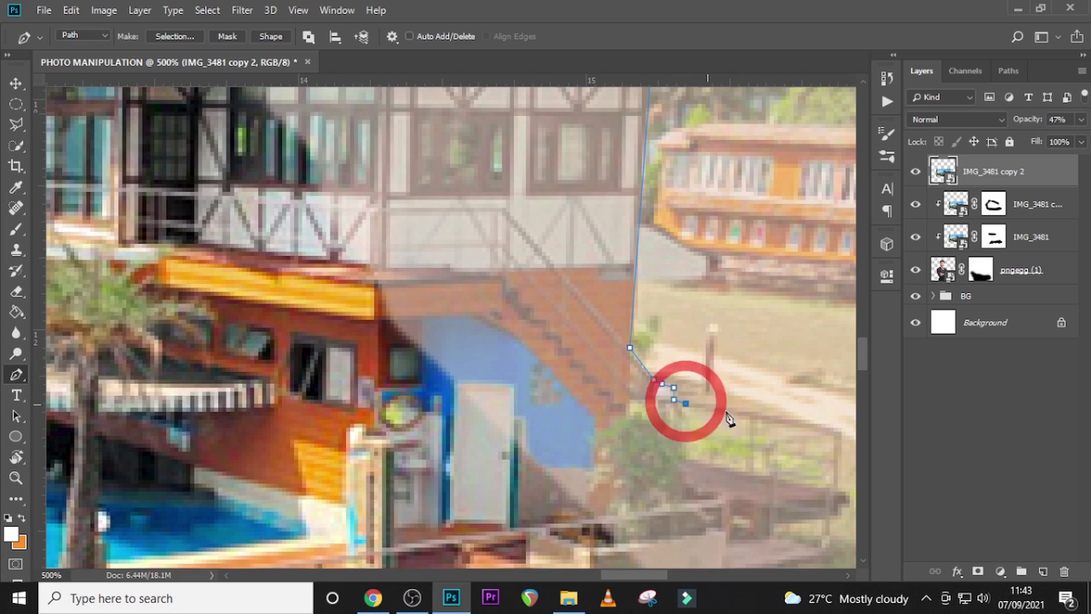
left_click(822, 427)
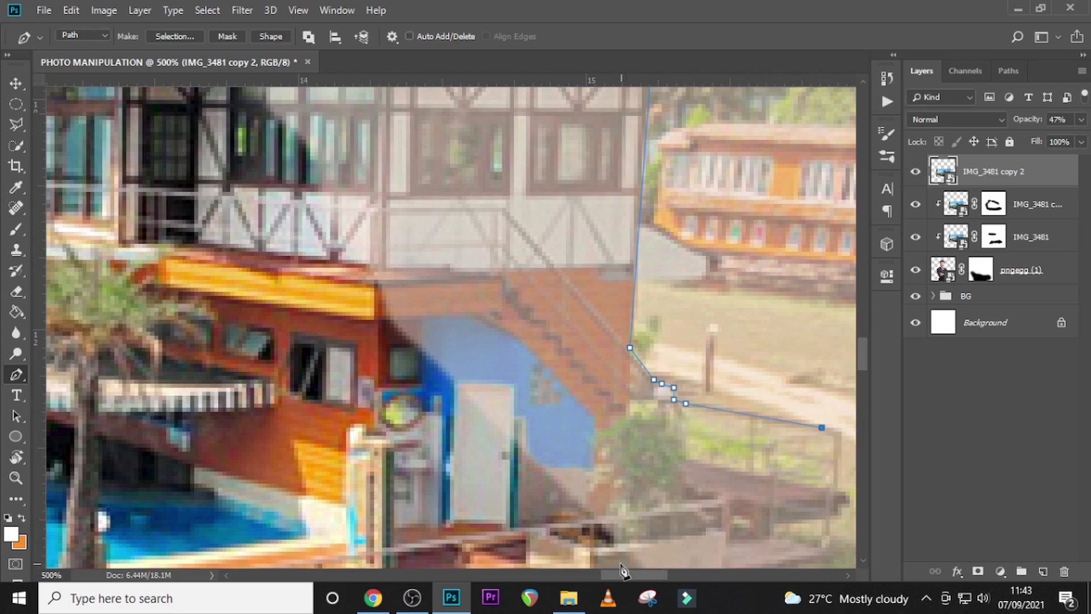
- Carry the path down the fence's end post, around the protruding deck tip and back beneath the deck to its supporting wall
left_click_drag(622, 570, 653, 572)
scroll(621, 468, "down", 4)
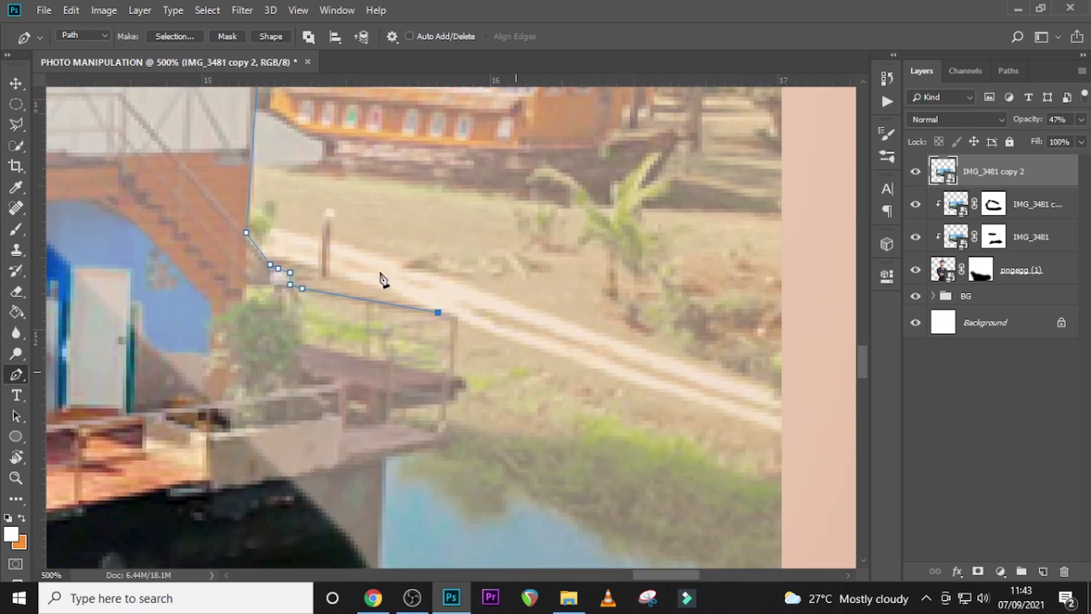
left_click(455, 373)
left_click(462, 376)
left_click(466, 388)
left_click(458, 389)
left_click(446, 404)
left_click(450, 445)
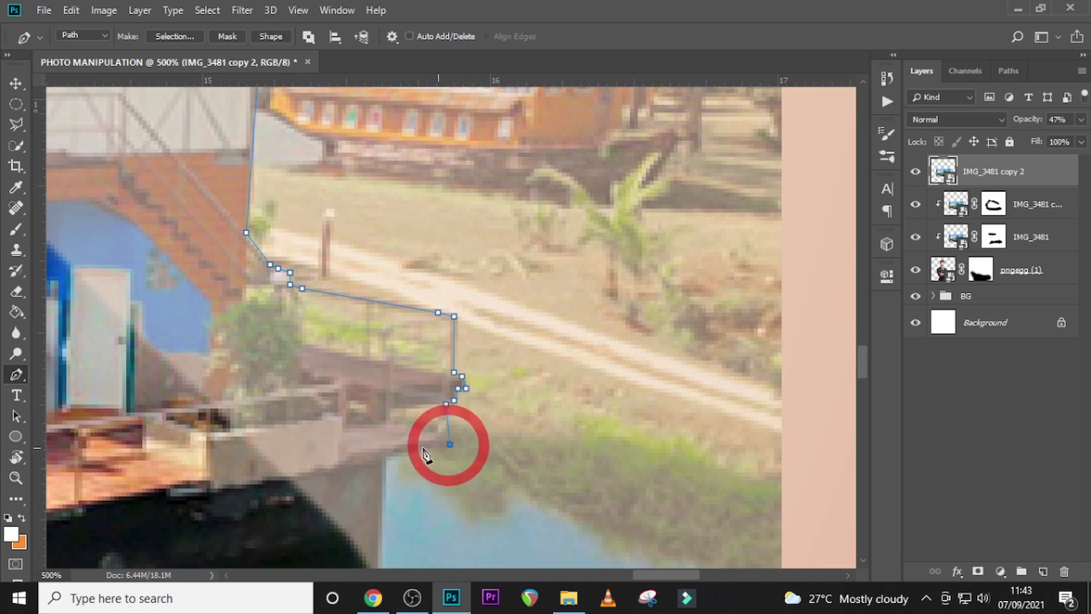
left_click(386, 456)
- Extend the path down the supporting wall to the water and back through the dark water below the terrace
scroll(386, 398, "down", 5)
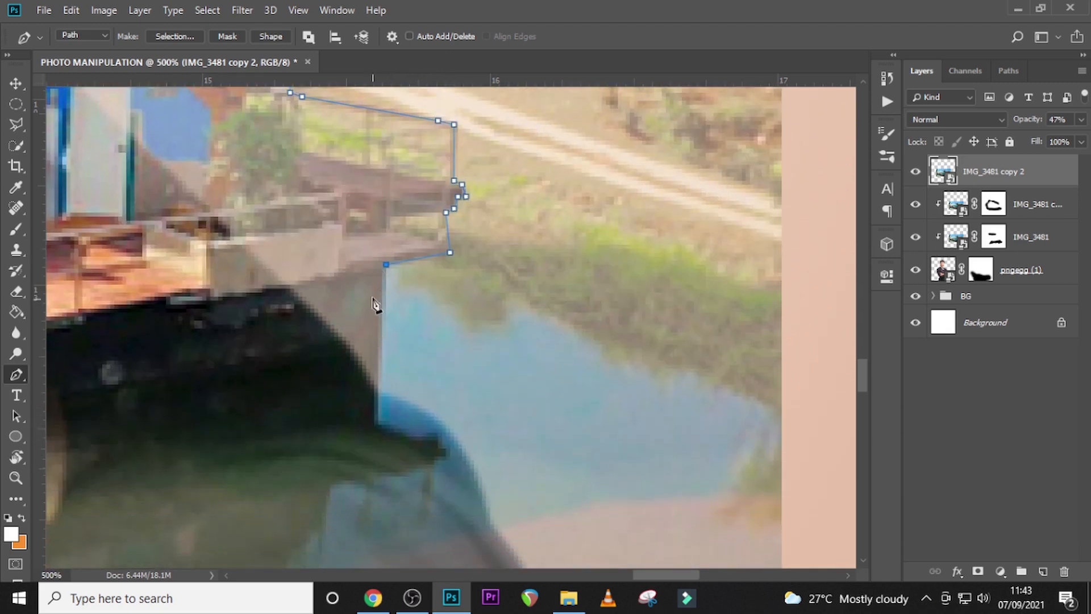
left_click(378, 426)
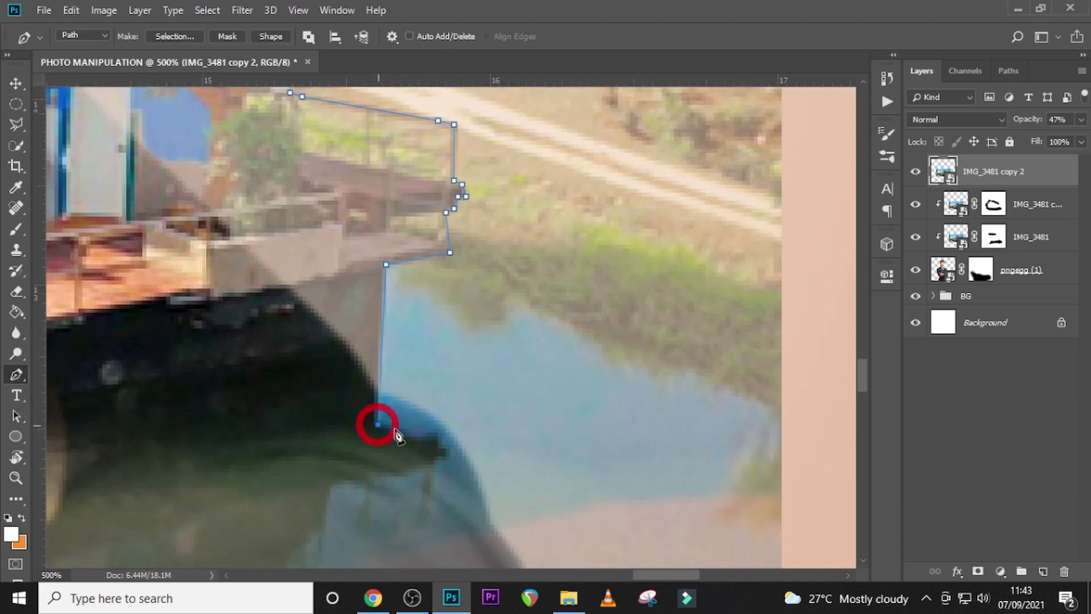
scroll(398, 429, "down", 6)
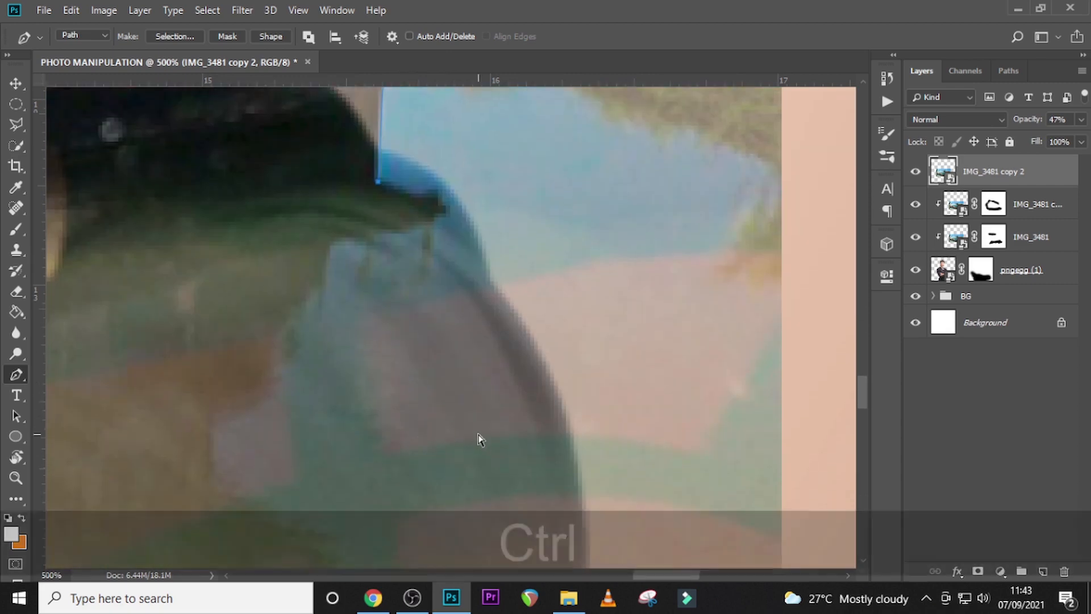
key("ctrl+minus")
key("ctrl+minus")
key("ctrl+minus")
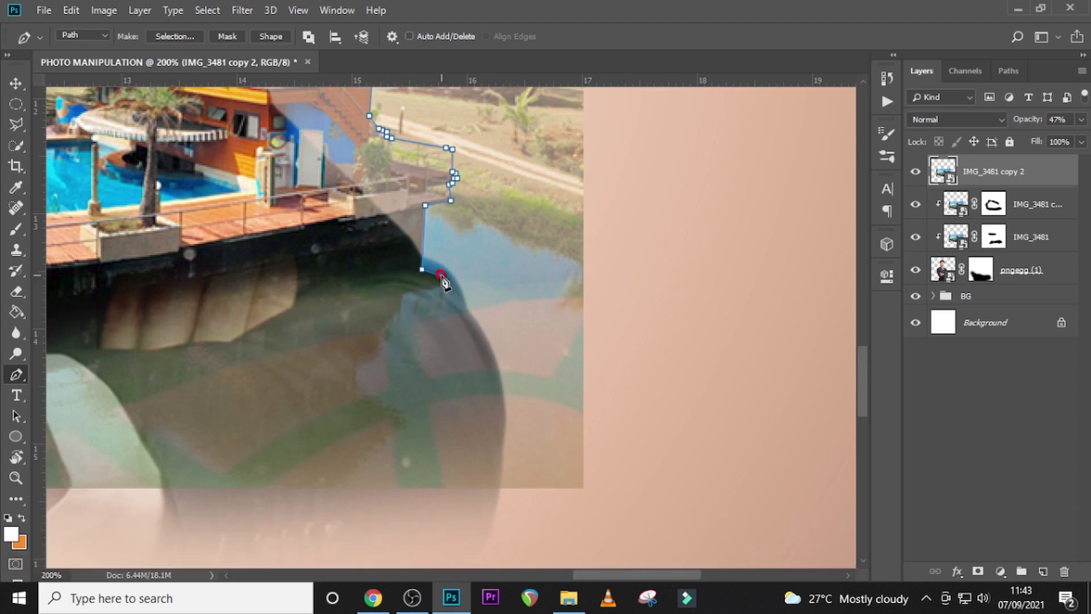
left_click_drag(442, 292, 441, 309)
left_click(378, 313)
left_click(262, 321)
left_click_drag(182, 345, 167, 349)
left_click(95, 354)
- Bring the path up across the pool area and close it at its starting point beside the house roof
left_click_drag(656, 576, 574, 575)
key("ctrl+0")
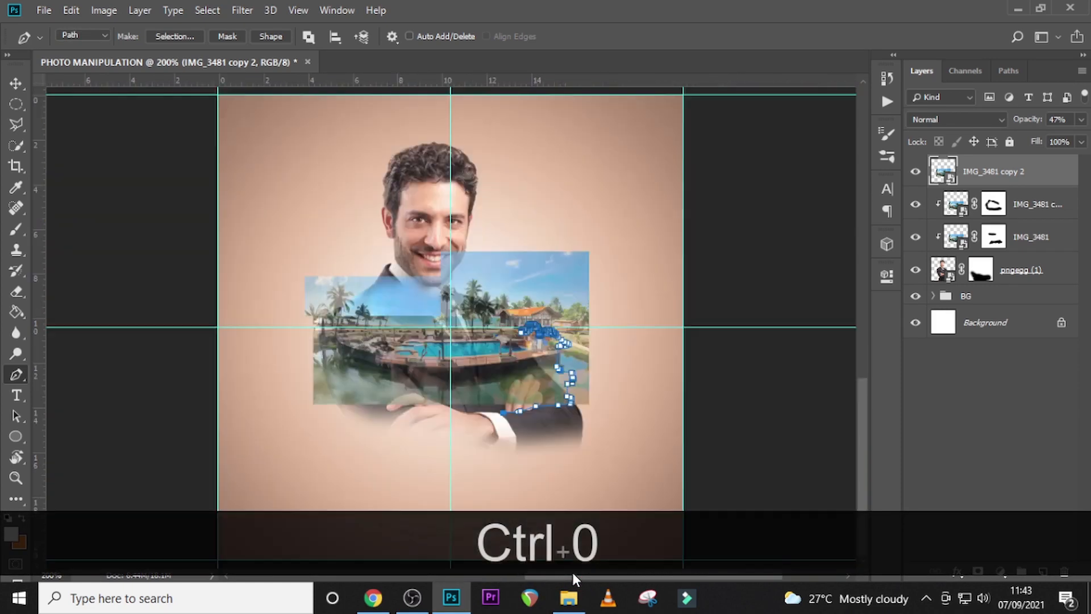
left_click(484, 357)
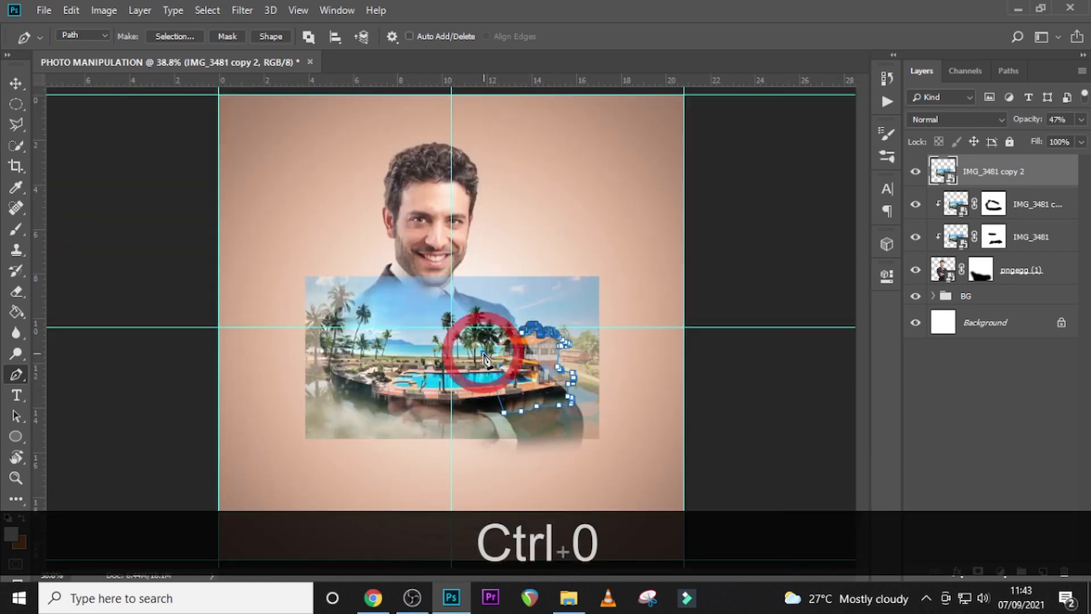
left_click(520, 330)
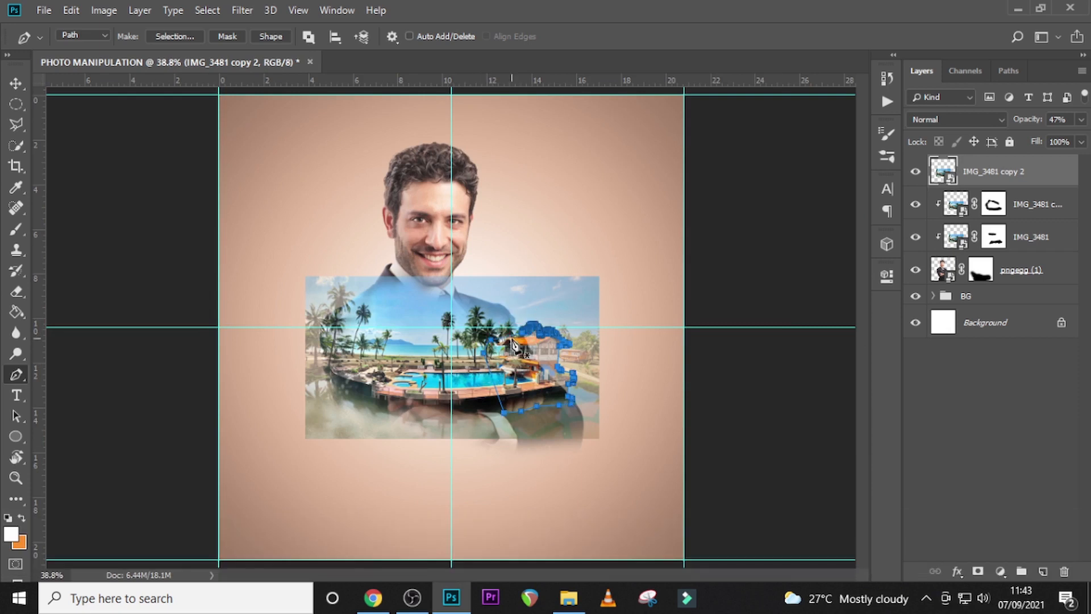
- Convert the closed house path into a new anti-aliased selection with a feather radius of 0 pixels
right_click(513, 358)
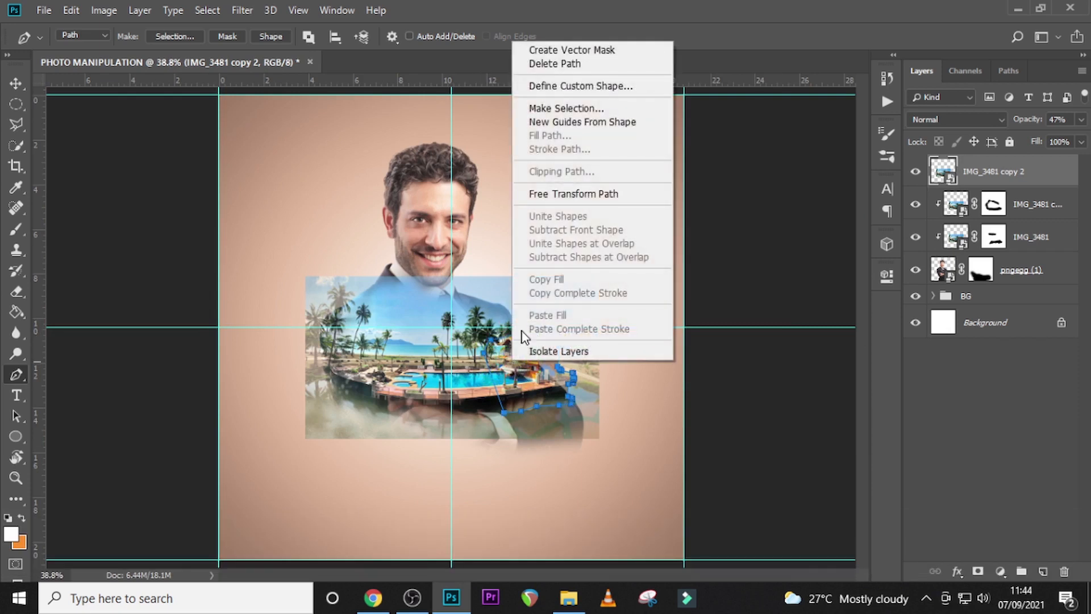
left_click(556, 109)
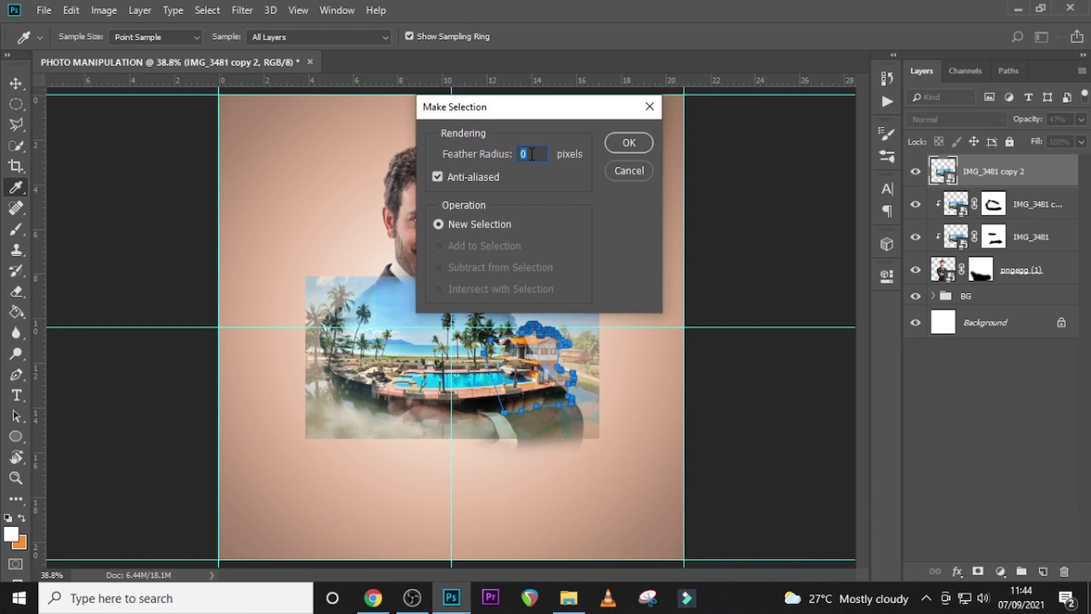
left_click(627, 143)
- Save the house selection as a new channel named 2 and use it to mask the IMG_3481 copy 2 layer
left_click(206, 10)
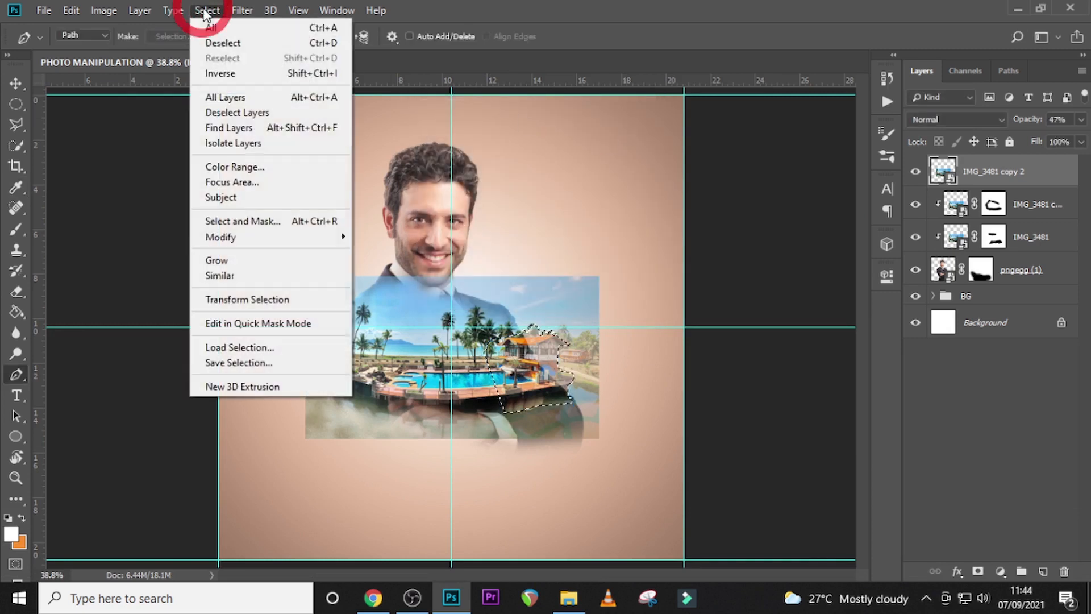
left_click(230, 366)
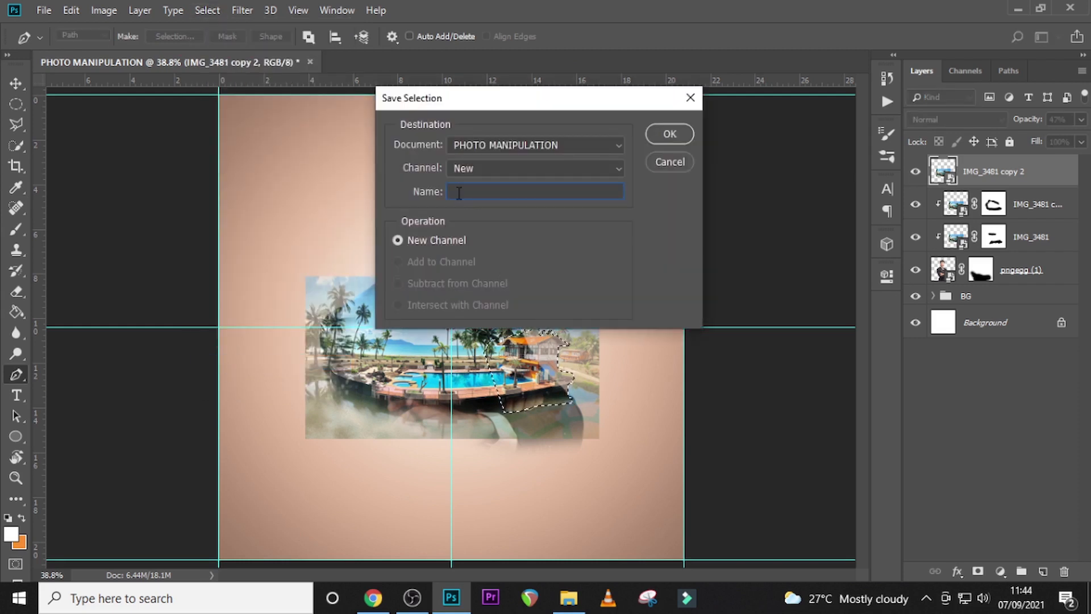
type("2")
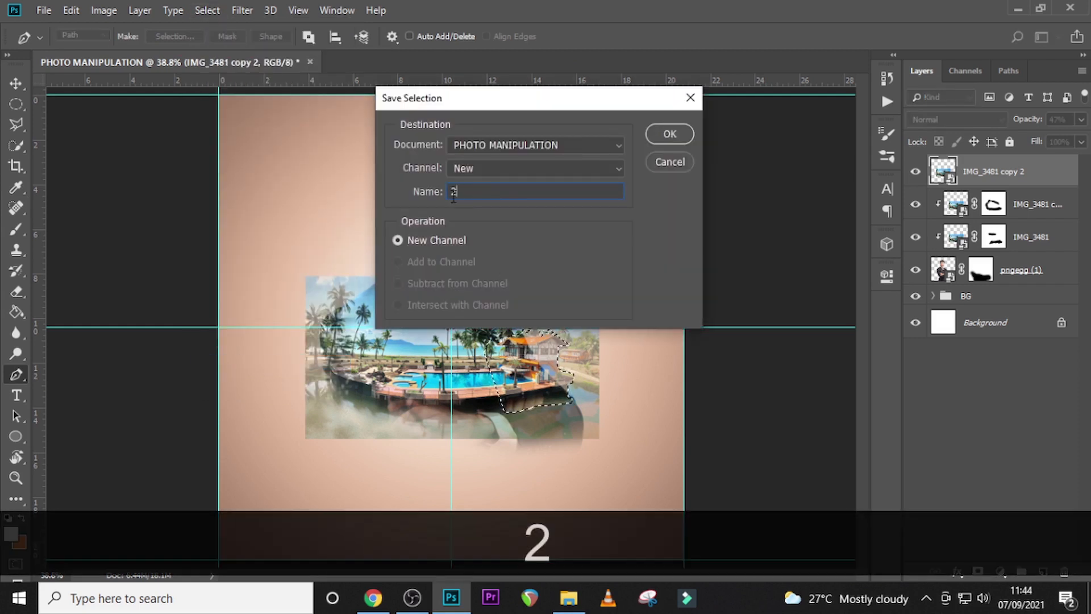
left_click(668, 138)
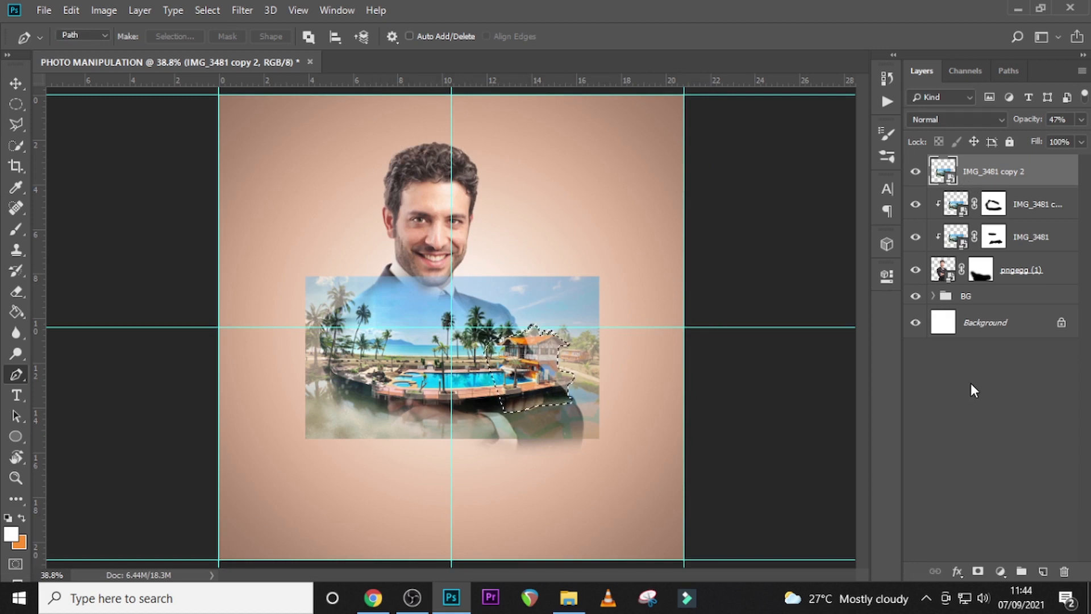
left_click(977, 573)
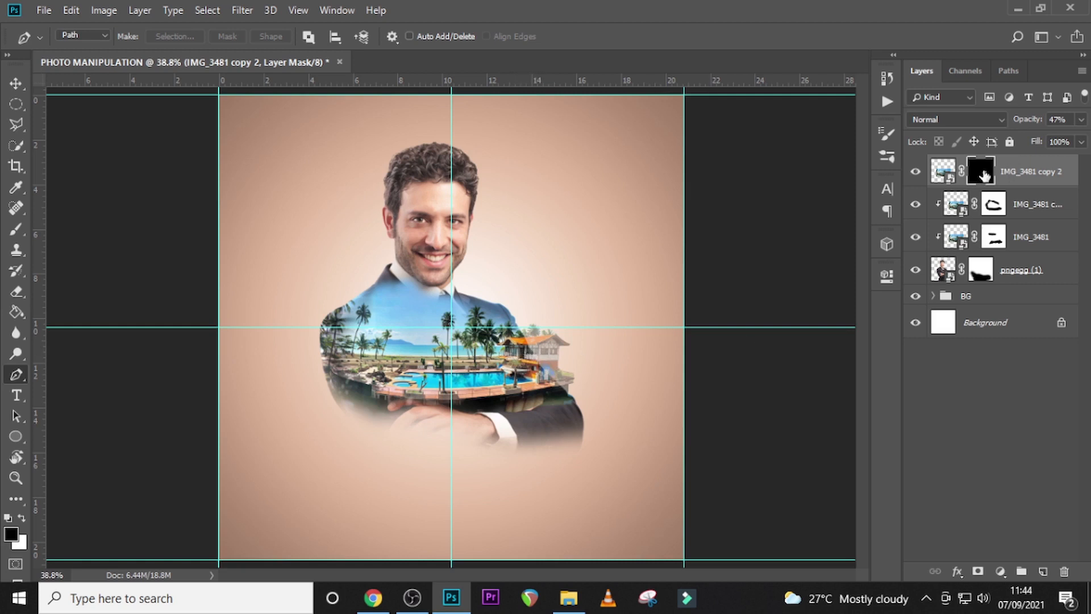
- Load the saved channel 1 as a new selection around the palms at the man's shoulder
left_click(207, 10)
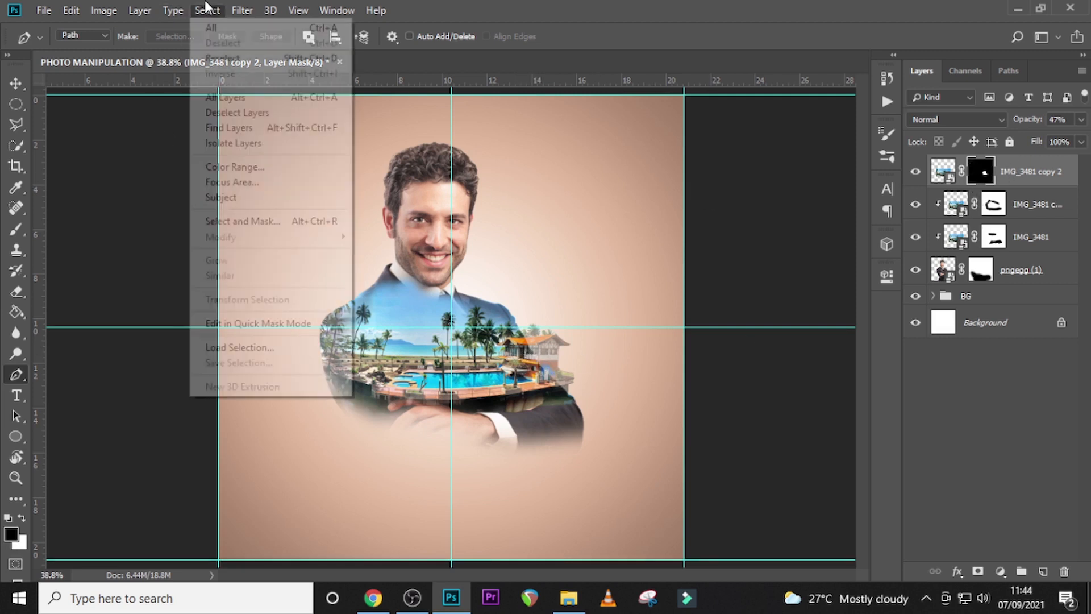
left_click(232, 348)
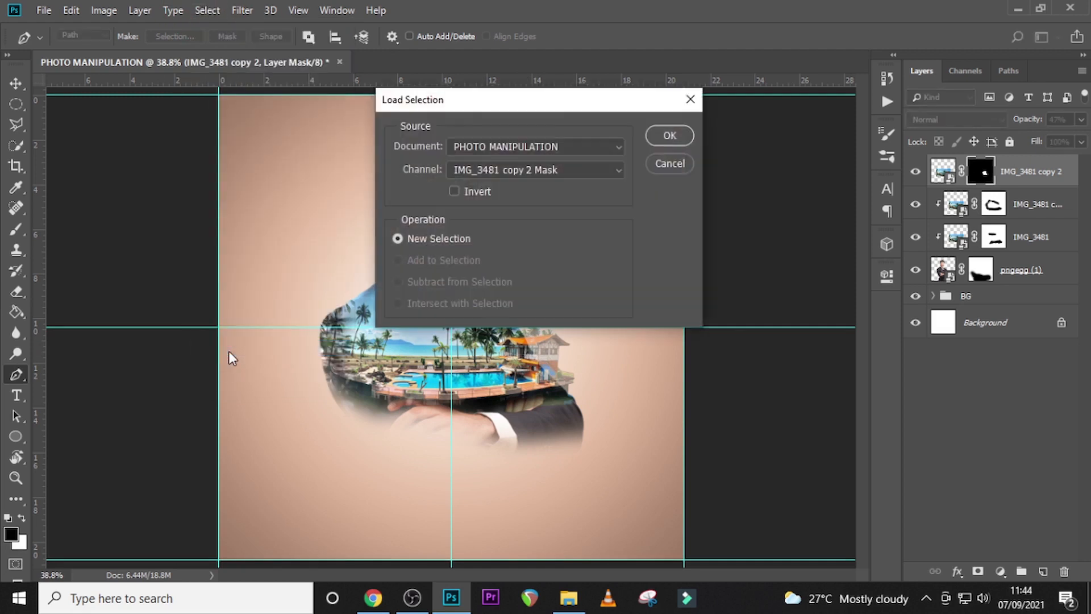
left_click(503, 166)
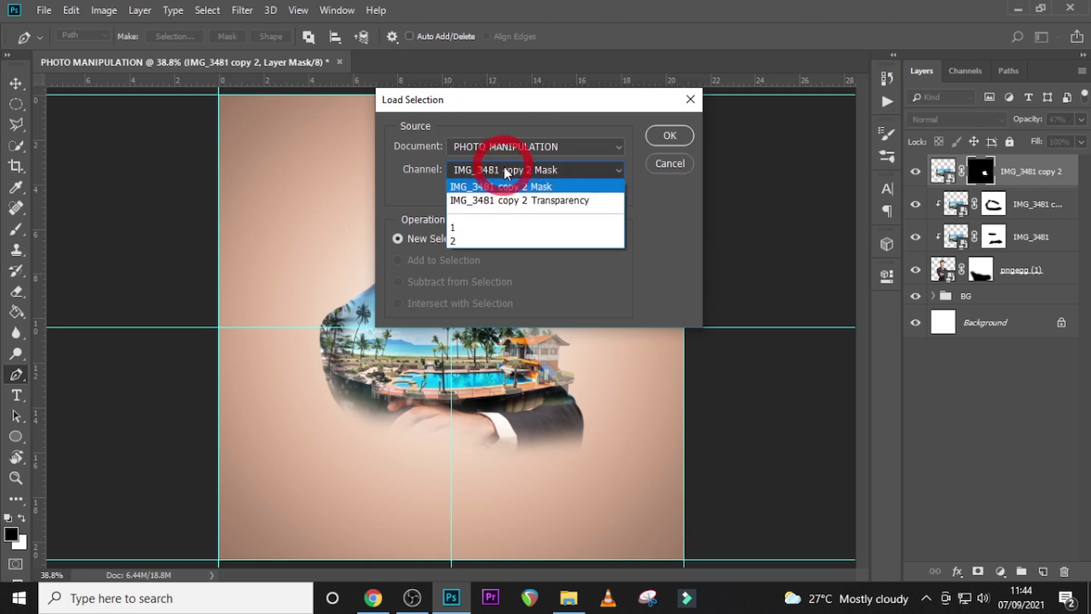
left_click(465, 227)
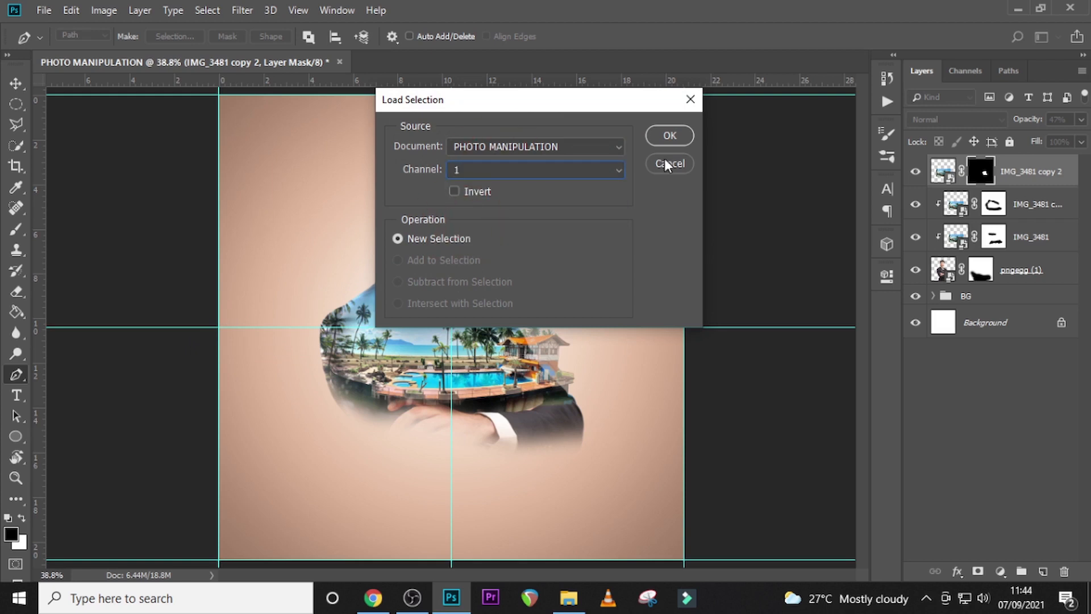
left_click(670, 135)
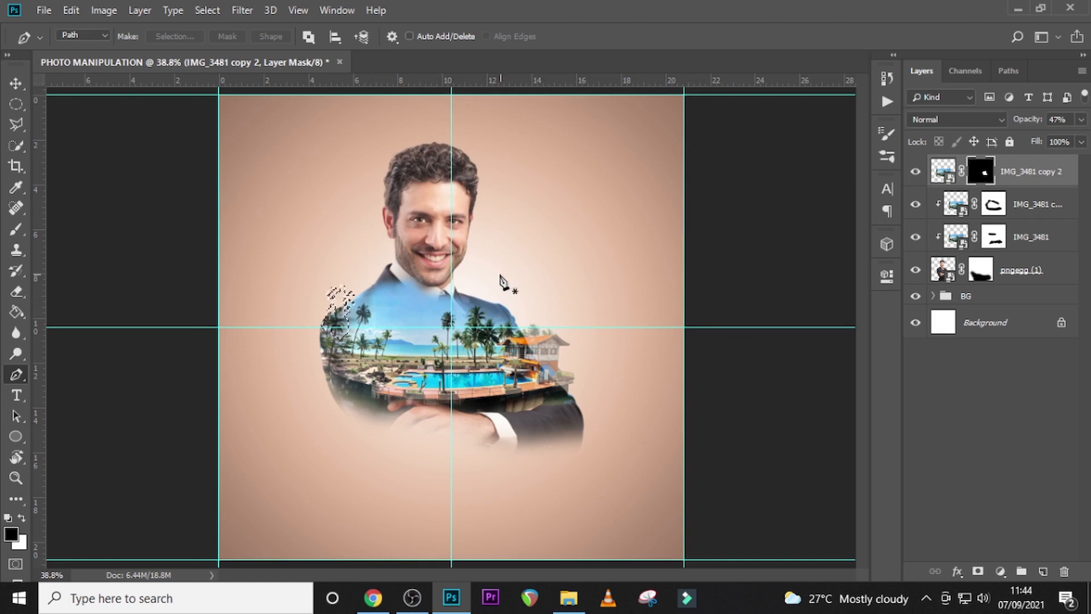
- Paint inside the palm selection on the IMG_3481 copy 2 mask with a 250 px white (ffffff) brush to reveal the palms
key("b")
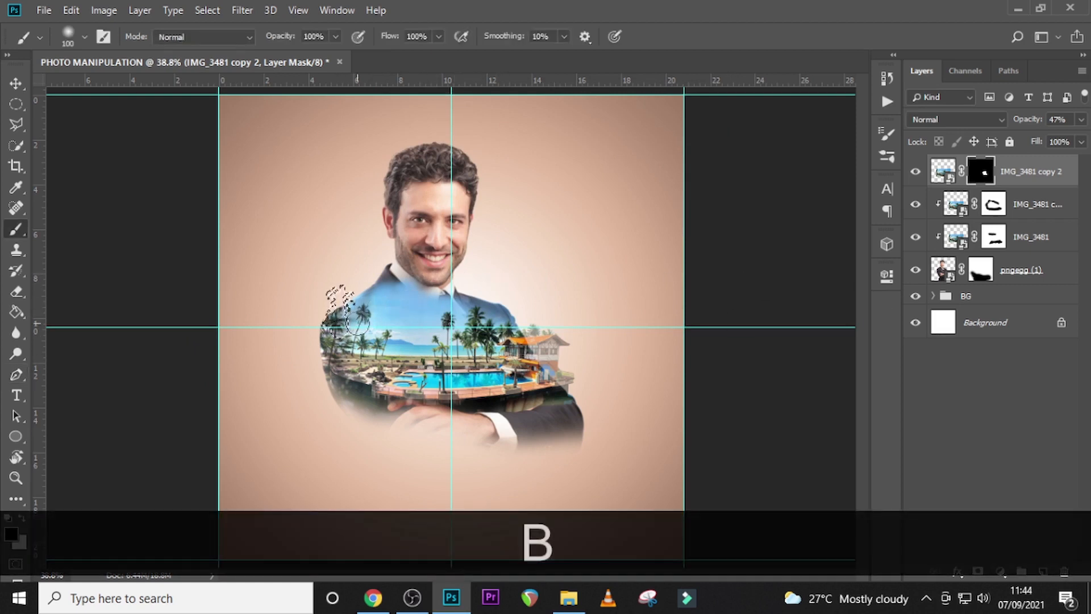
key("bracketright")
key("bracketright")
key("bracketright")
key("bracketright")
key("bracketright")
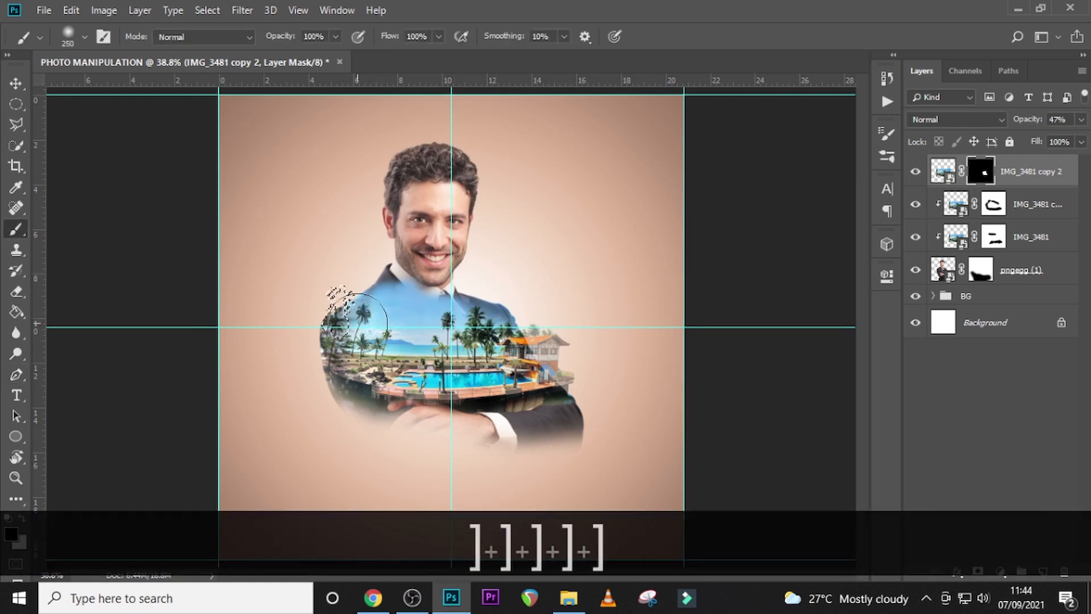
left_click(10, 533)
left_click_drag(631, 222, 614, 190)
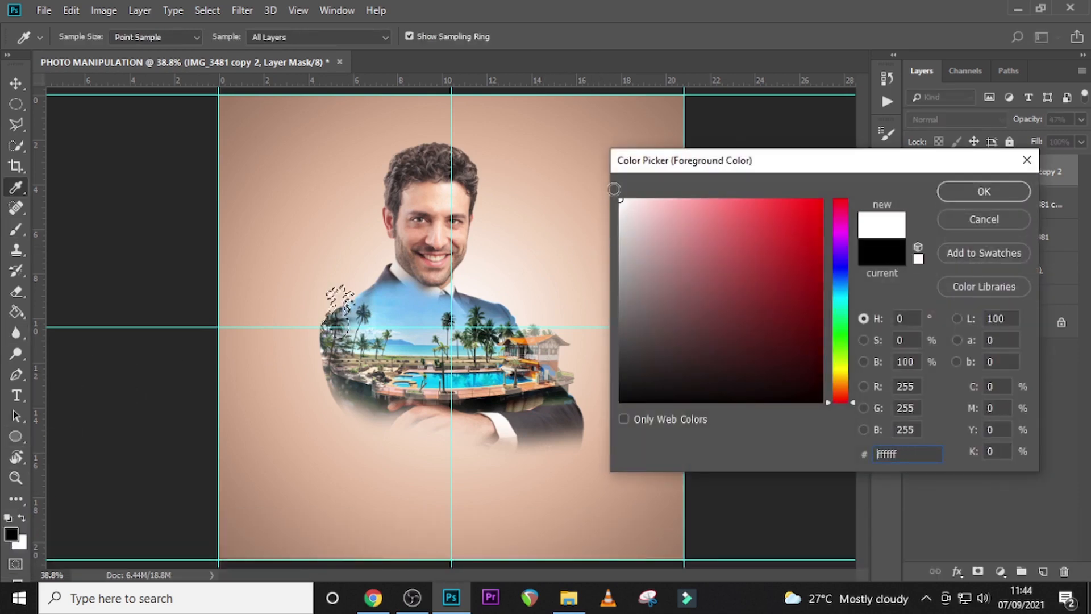
left_click(979, 191)
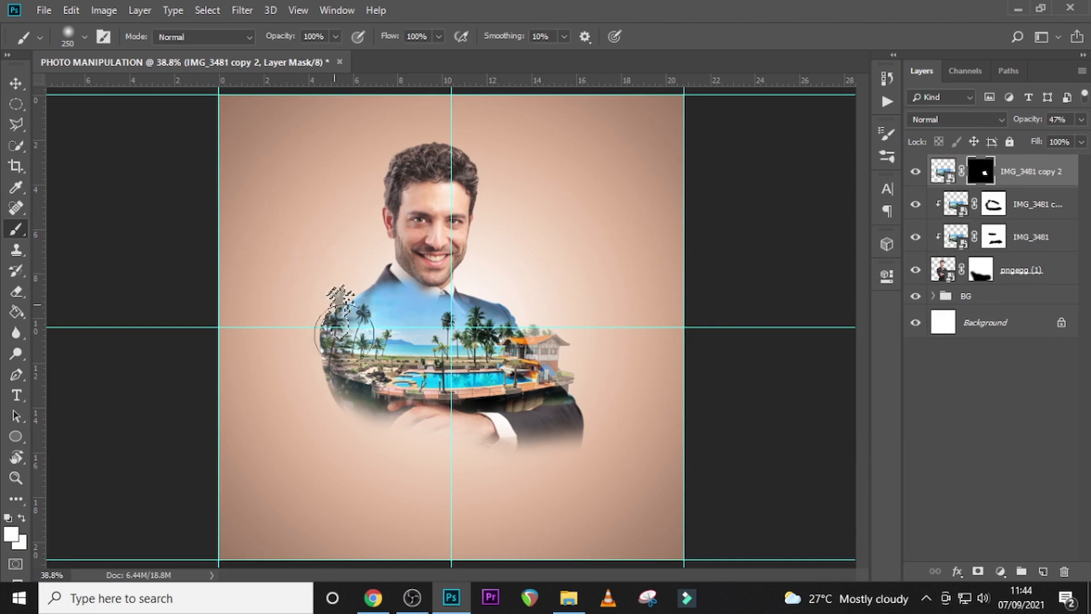
mouse_move(345, 333)
left_mouse_down()
mouse_move(336, 338)
mouse_move(346, 318)
left_mouse_up()
- Clear the selection and raise the IMG_3481 copy 2 layer's opacity to 100%
key("ctrl+d")
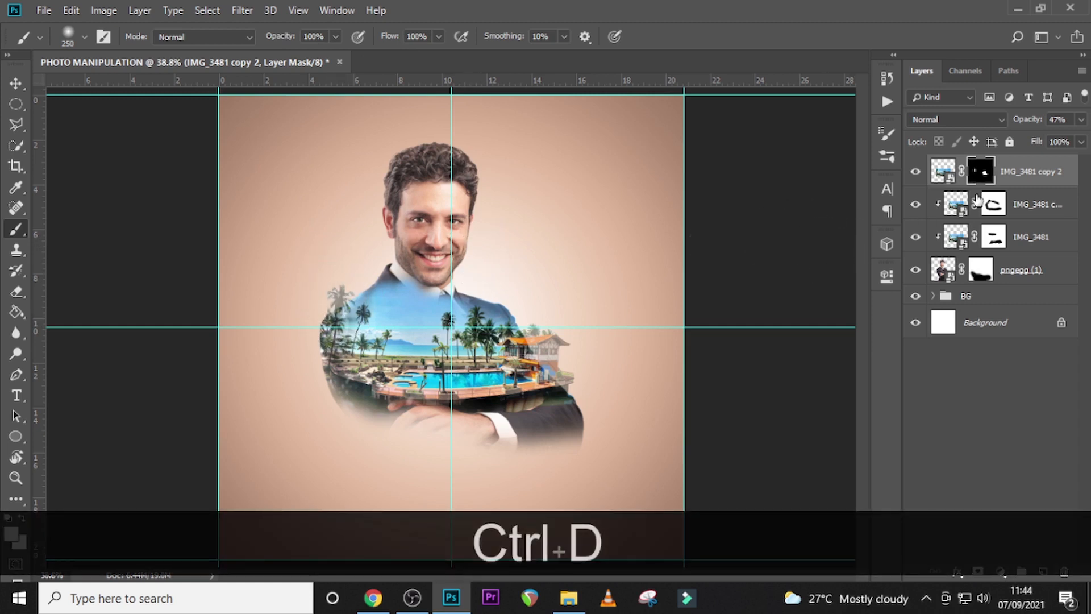
left_click(1082, 120)
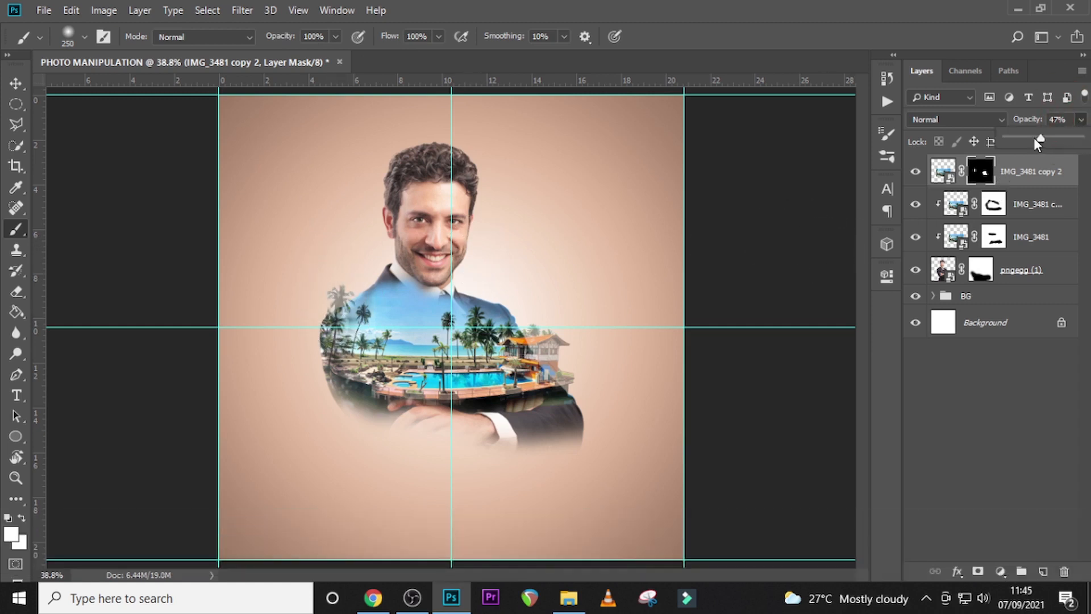
left_click_drag(1040, 139, 1080, 138)
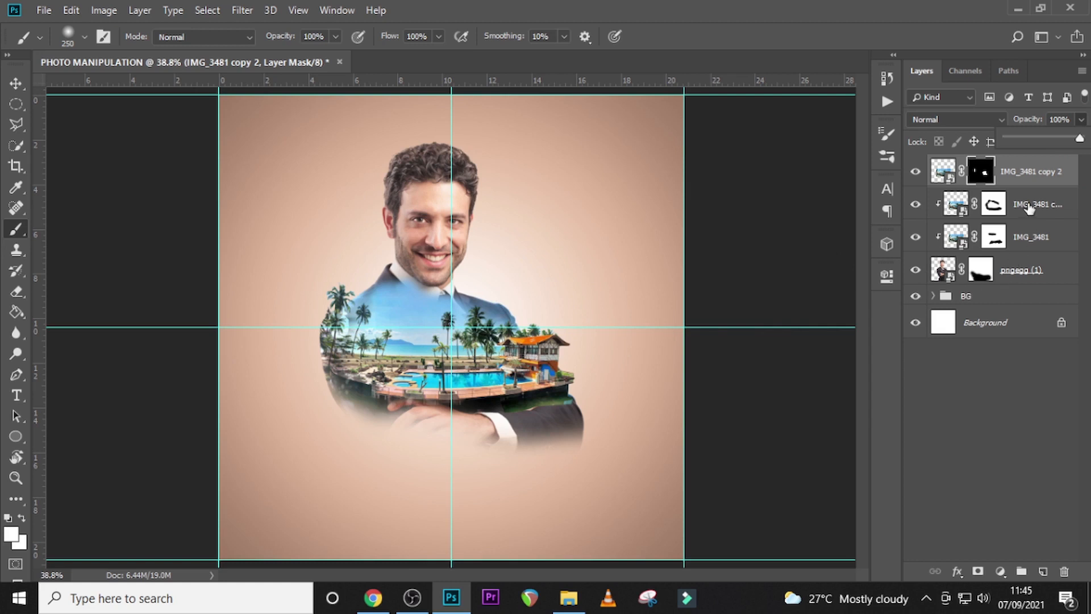
- Group the layers from IMG_3481 copy 2 down to pngegg (1) and name the group MAN AND RESORT
left_click(1051, 175)
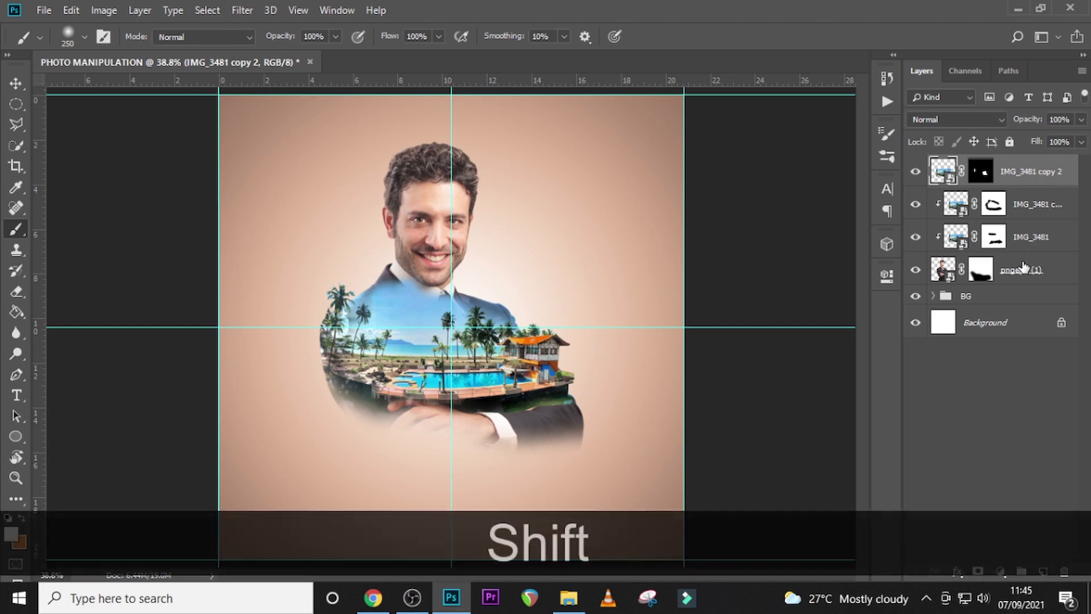
left_click(1023, 272, "shift")
key("ctrl+shift+g")
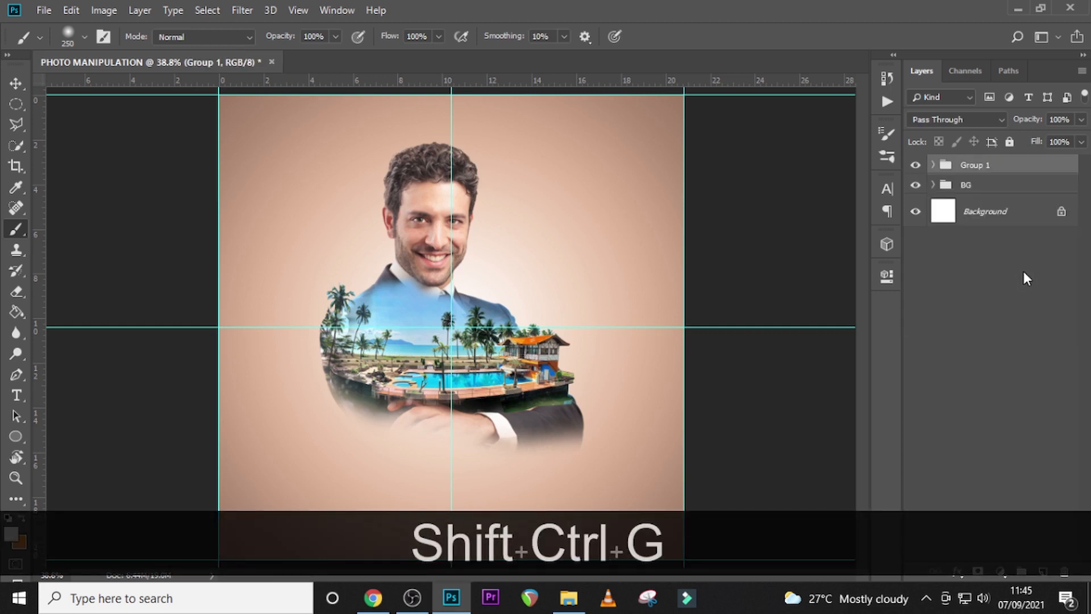
double_click(974, 166)
key("Caps_Lock")
type("MAN AN")
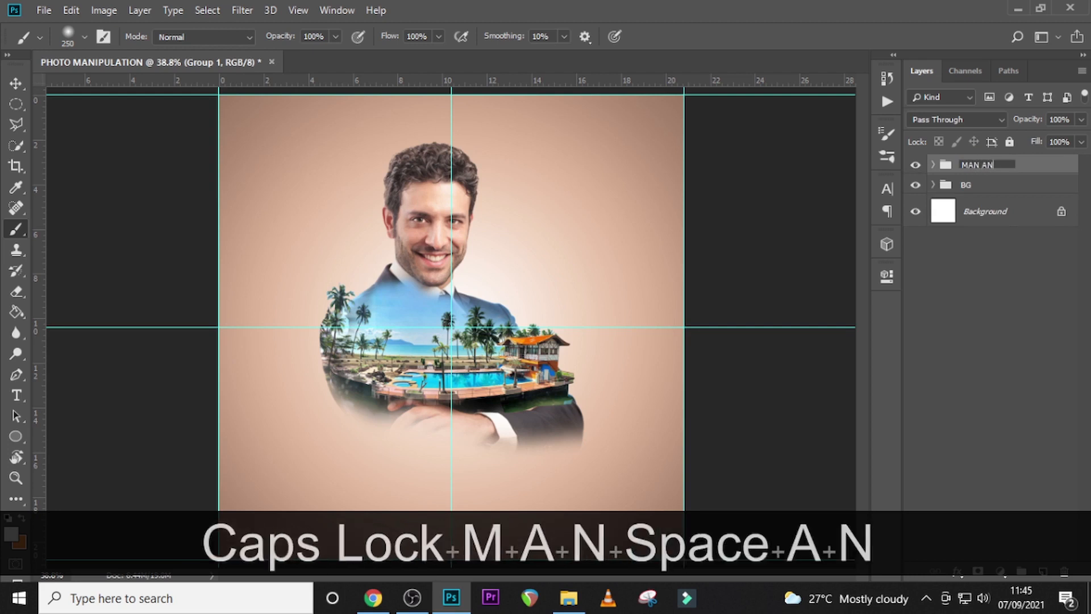
type("D RESORT")
key("Return")
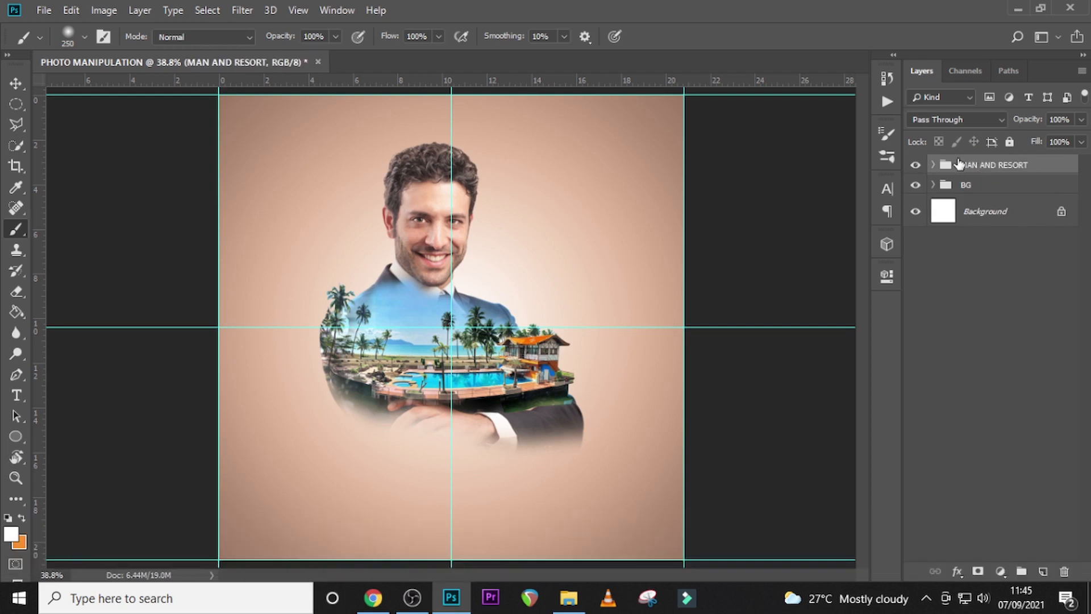
- Add a Curves adjustment layer above the IMG_3481 copy layer inside the MAN AND RESORT group and clip it to the layers below
left_click(933, 164)
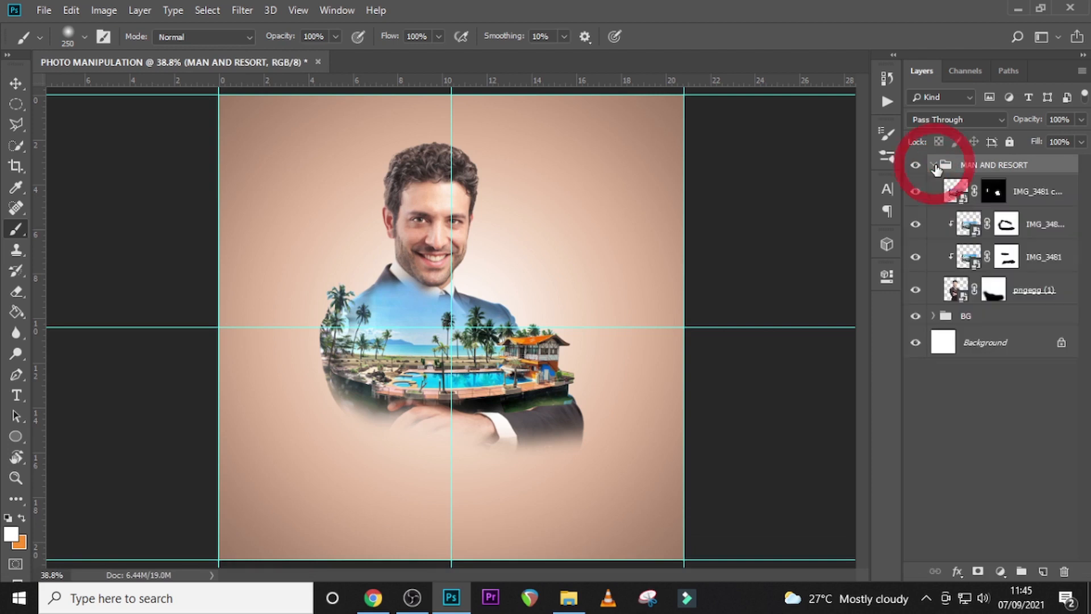
left_click(1041, 232)
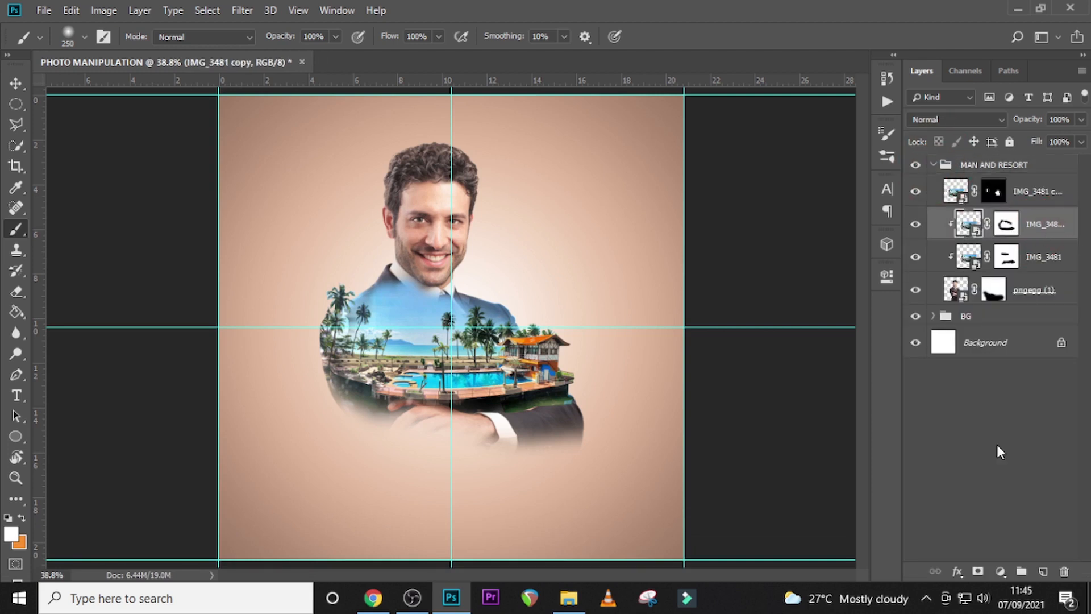
left_click(1002, 573)
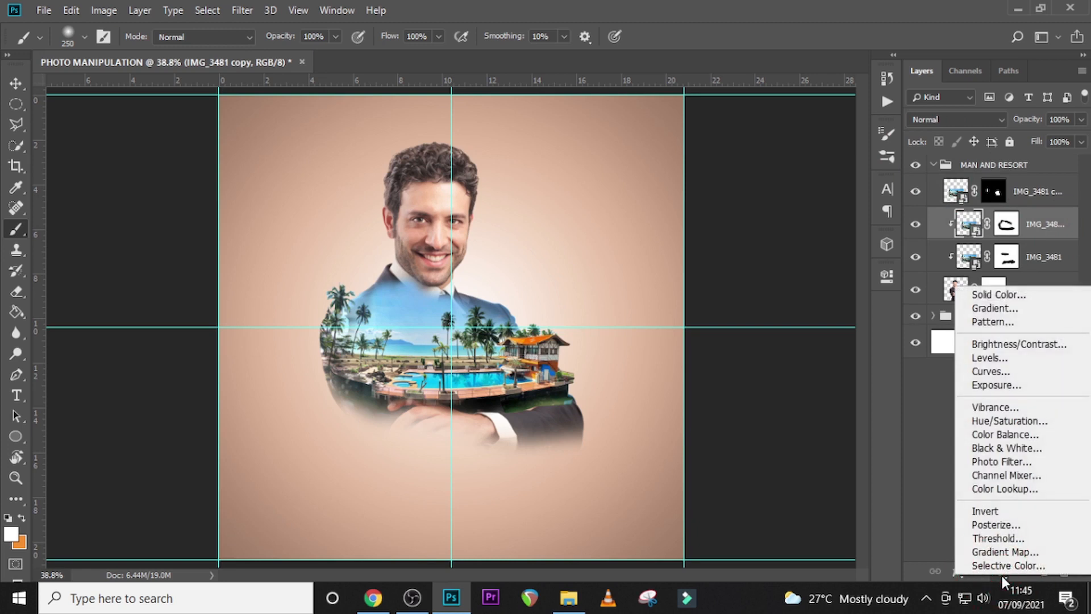
left_click(992, 372)
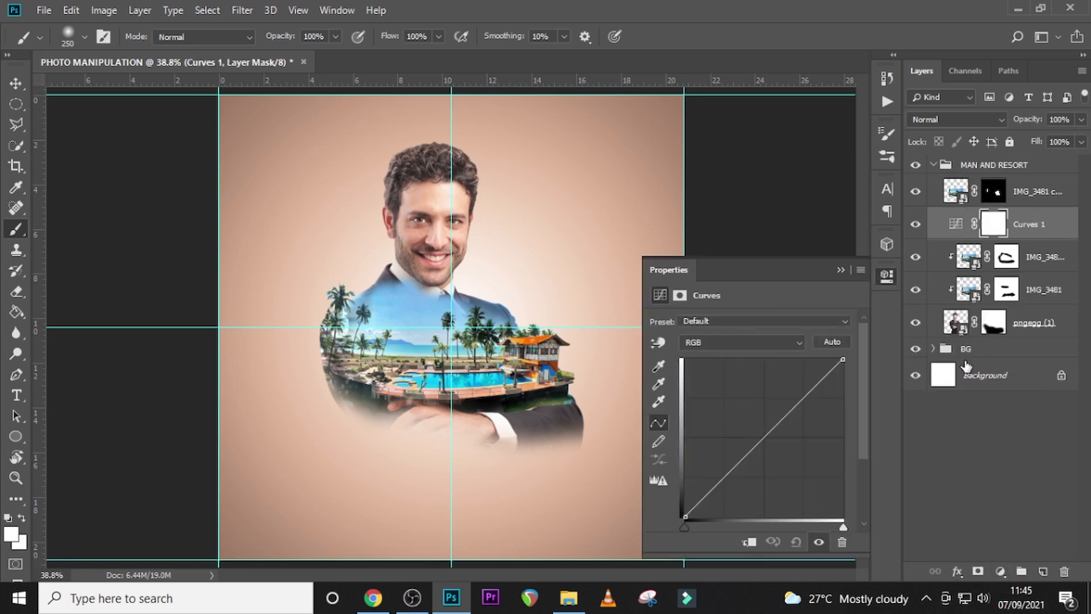
left_click(751, 542)
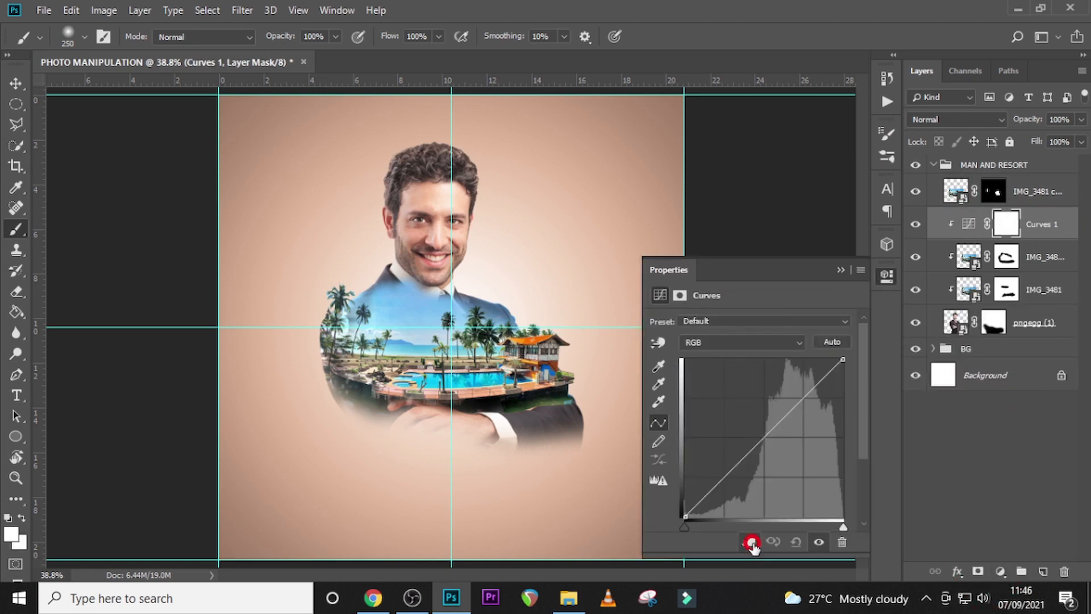
left_click(1048, 259)
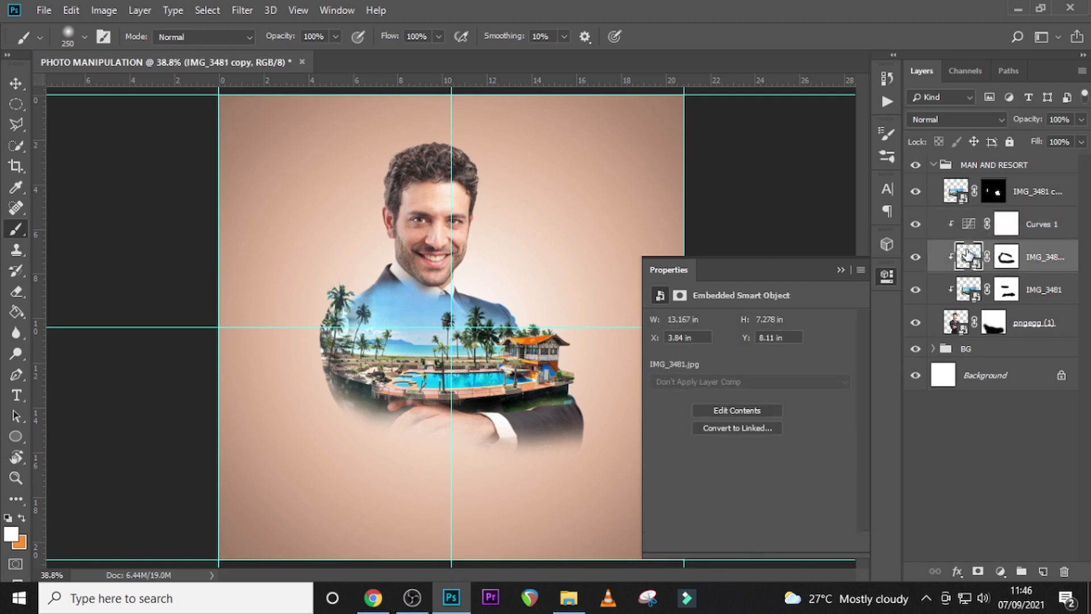
- Shape the Curves 1 RGB curve for more contrast by anchoring the midpoint and lowering the shadows, and compare with the previous state
left_click(972, 224)
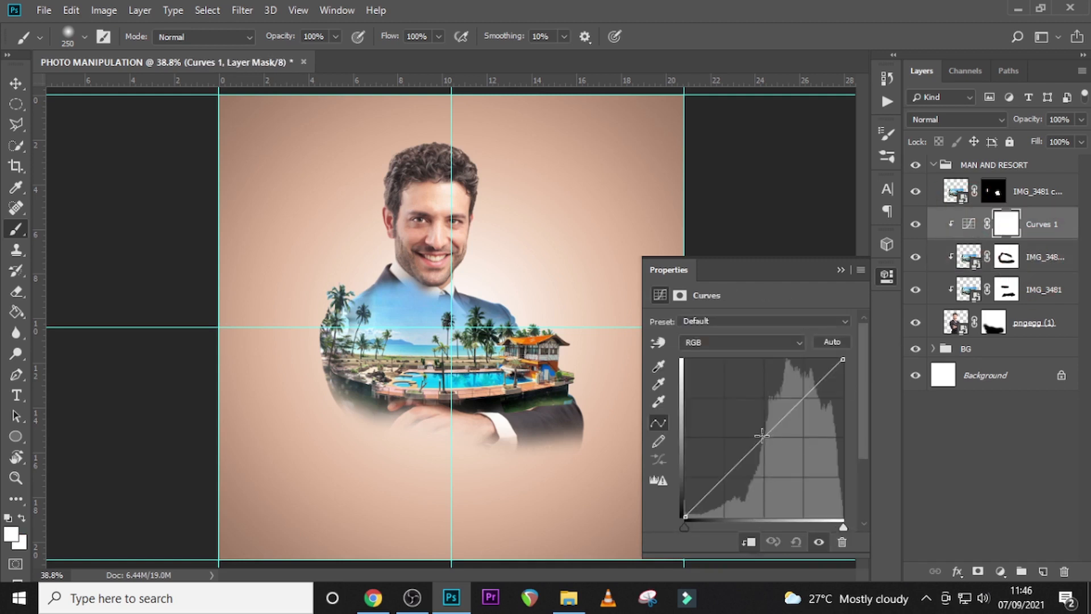
left_click(763, 438)
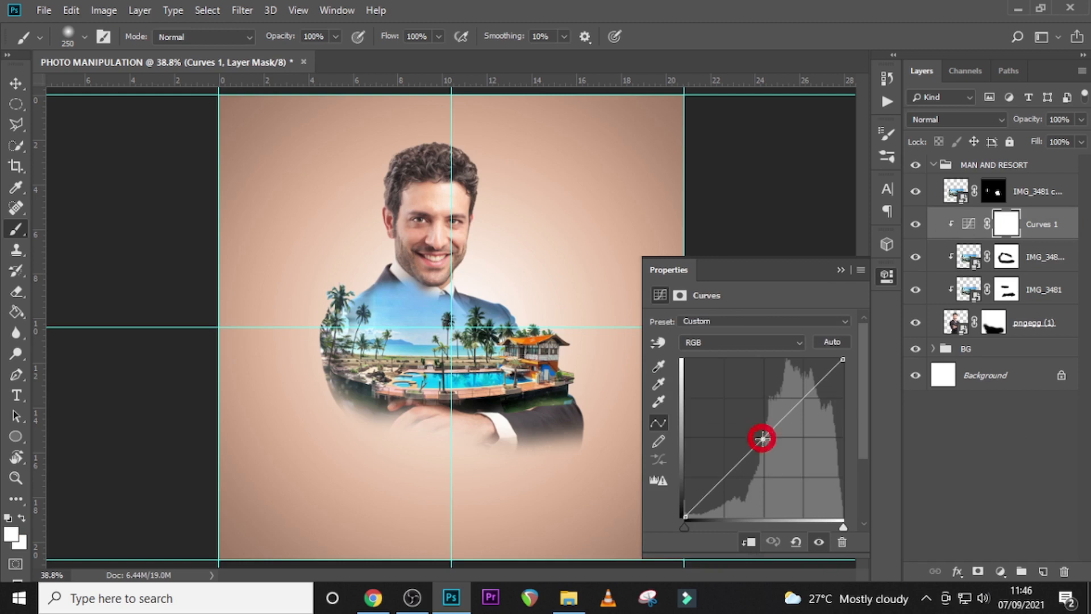
left_click(726, 477)
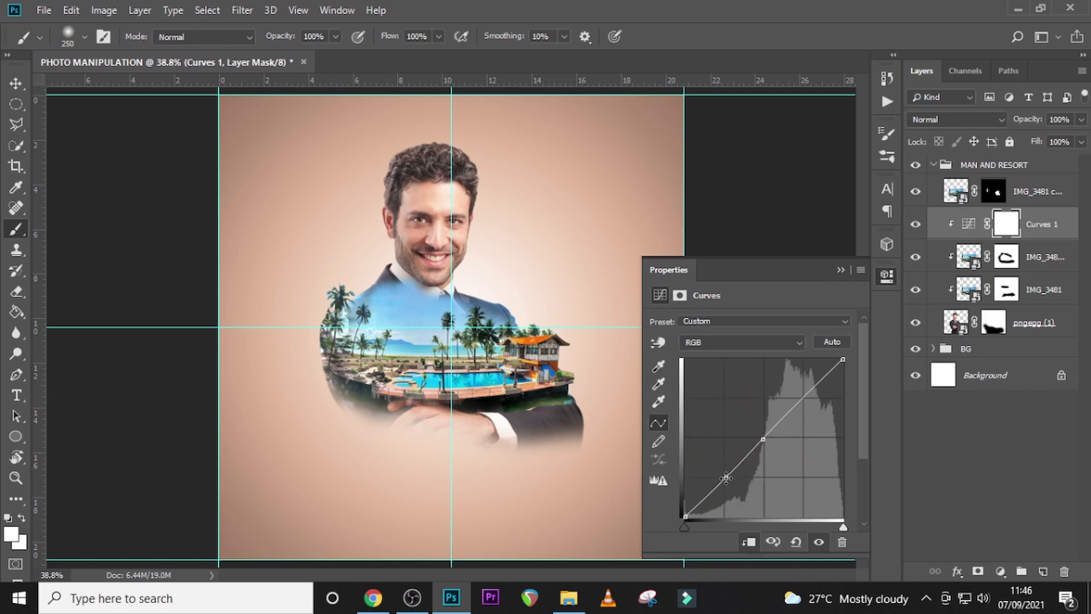
mouse_move(727, 477)
left_mouse_down()
mouse_move(731, 502)
mouse_move(734, 489)
left_mouse_up()
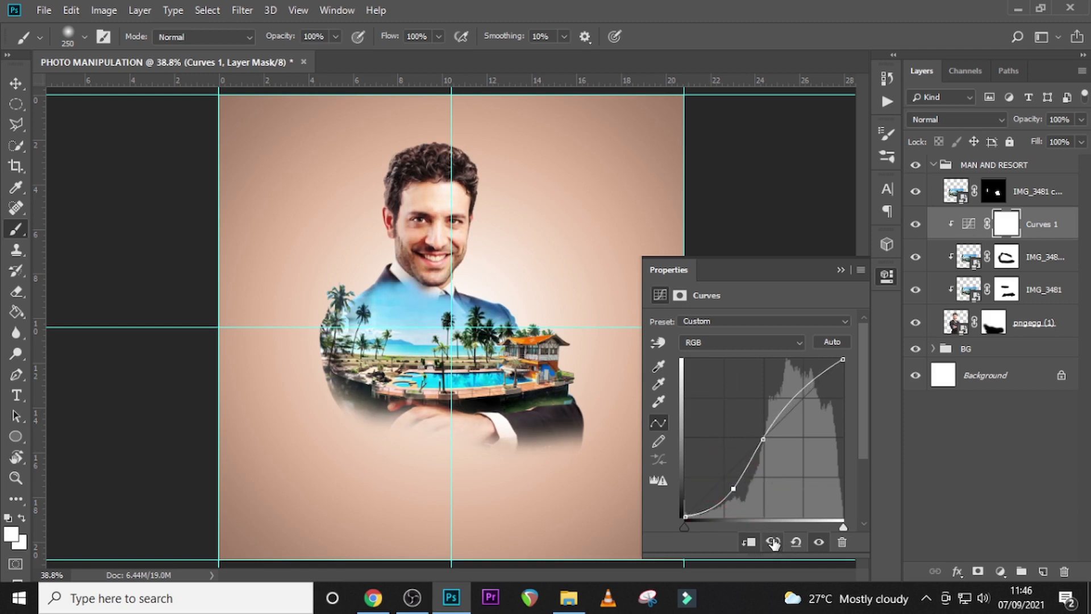
left_click(773, 542)
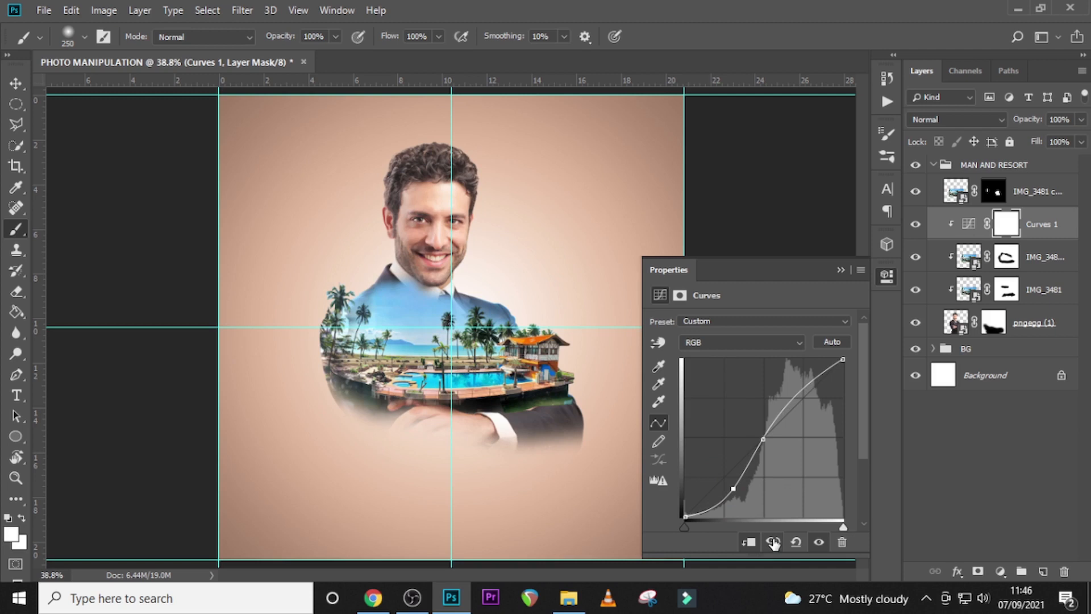
left_click(773, 542)
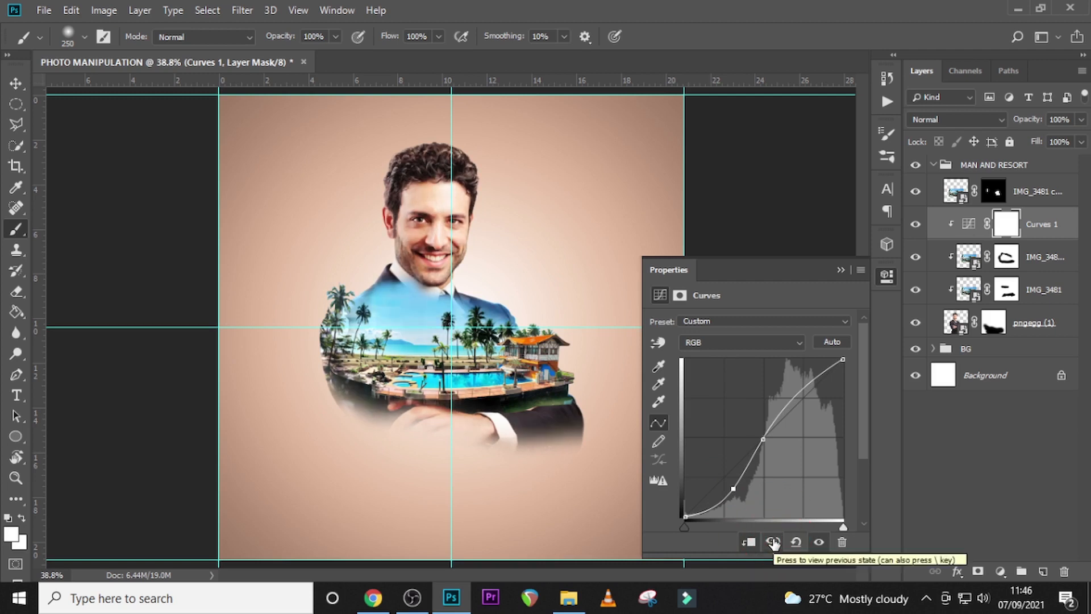
left_click(840, 270)
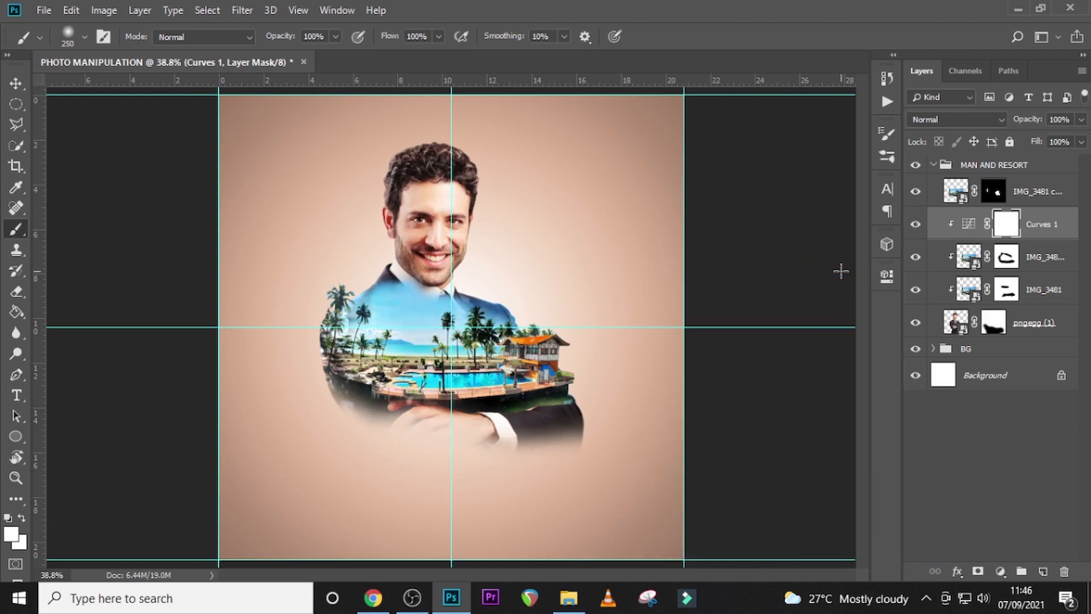
- Add a clipped Levels adjustment layer above Curves 1 and lower its white input level to 217
left_click(1001, 571)
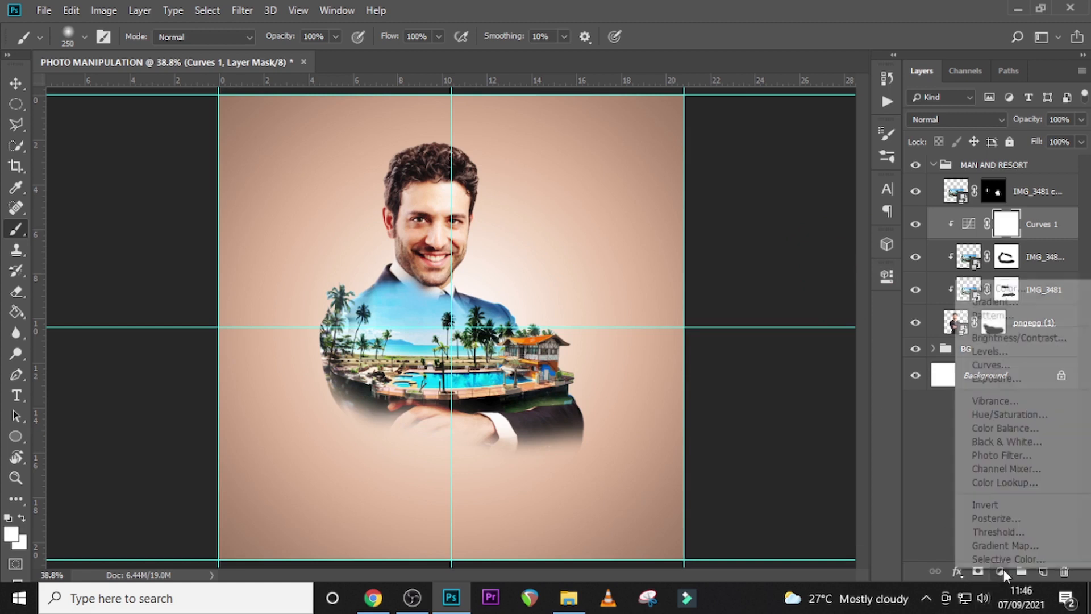
left_click(986, 351)
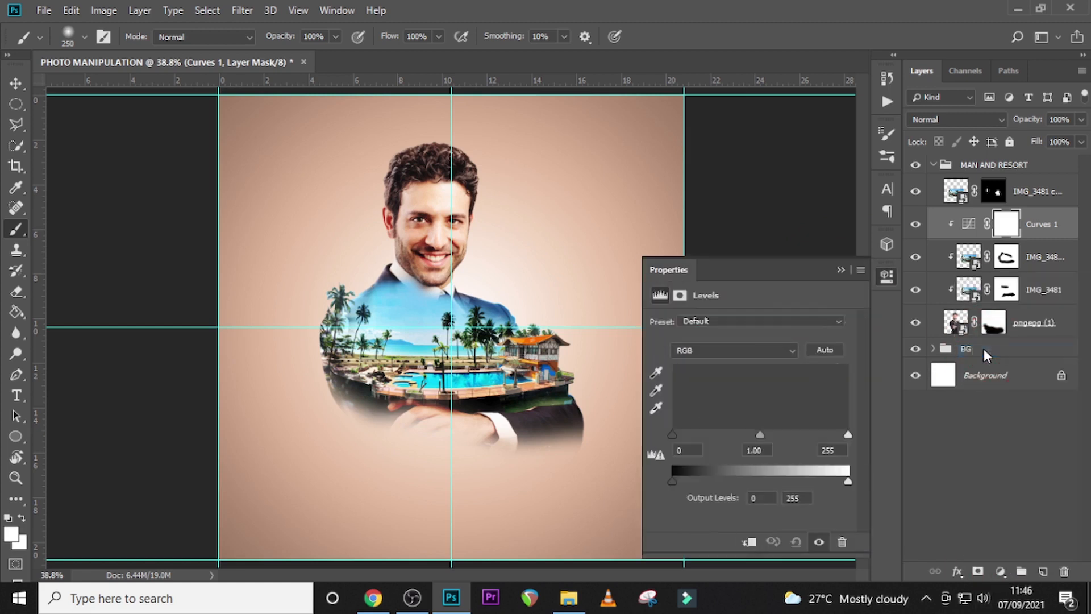
left_click(749, 542)
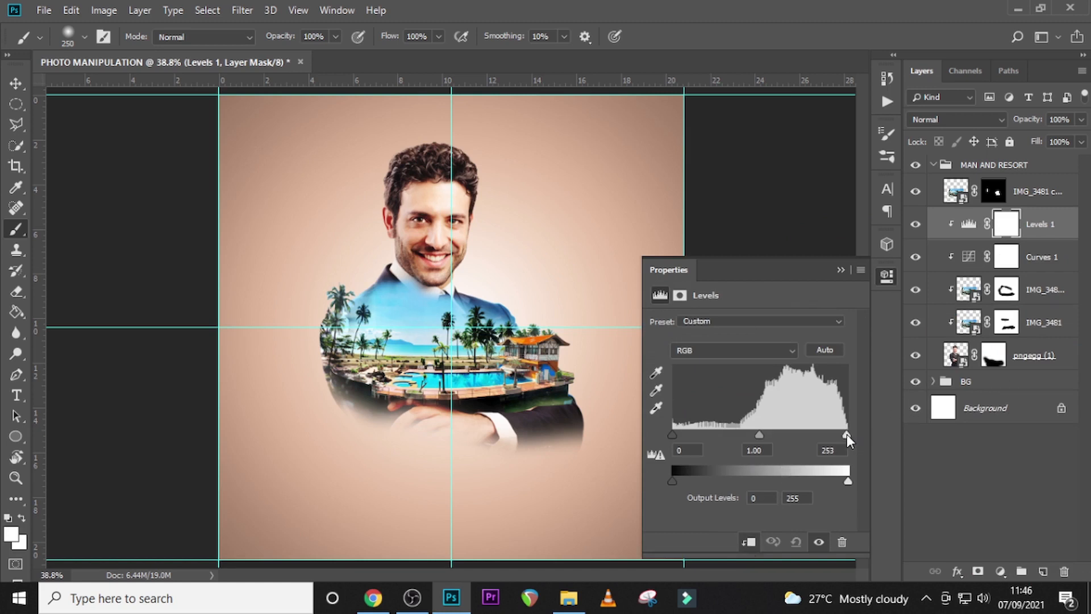
left_click_drag(847, 434, 823, 431)
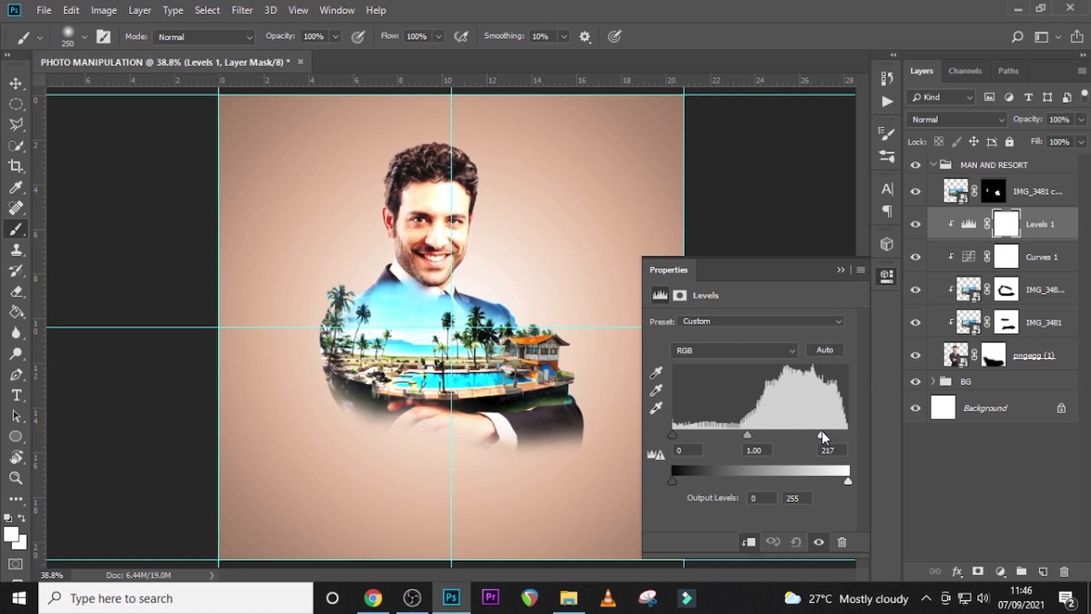
- Set the Levels 1 highlight input to 217 and replace the adjustment's white layer mask with a black one
left_click(822, 431)
left_click(841, 270)
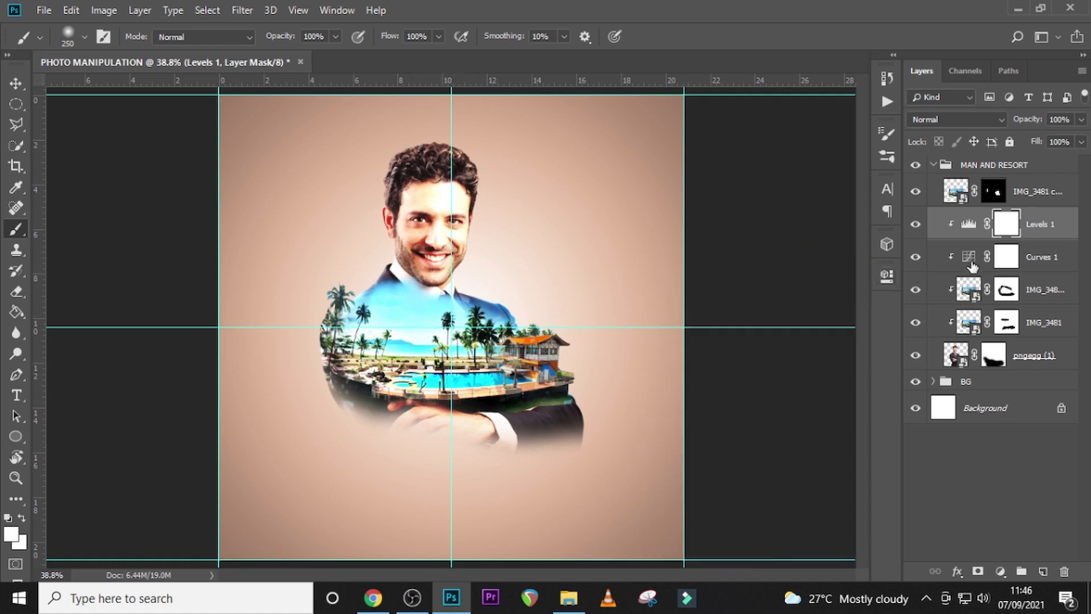
right_click(1006, 227)
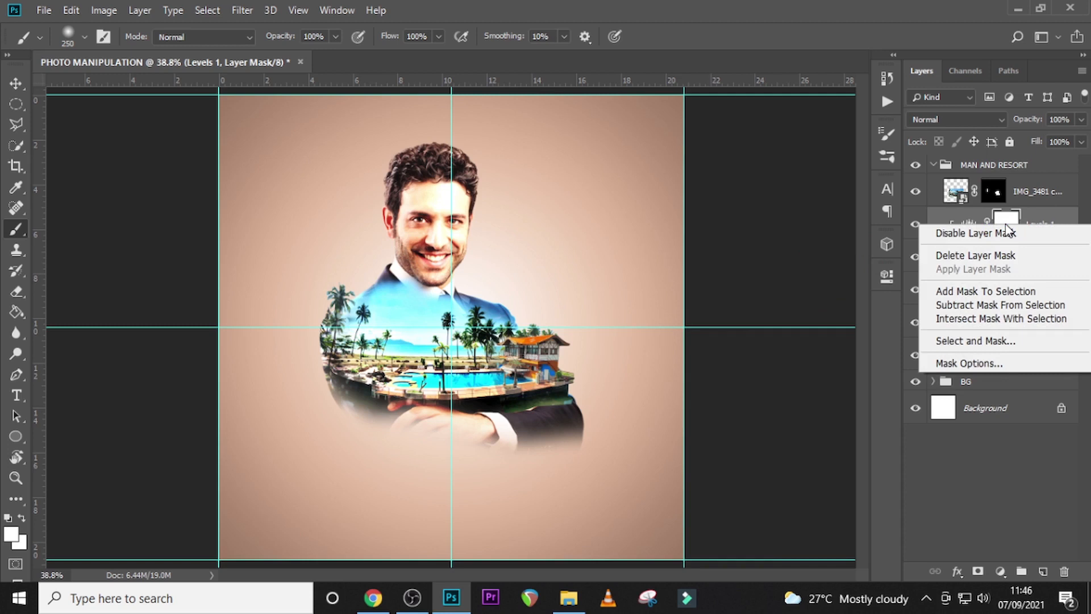
left_click(966, 256)
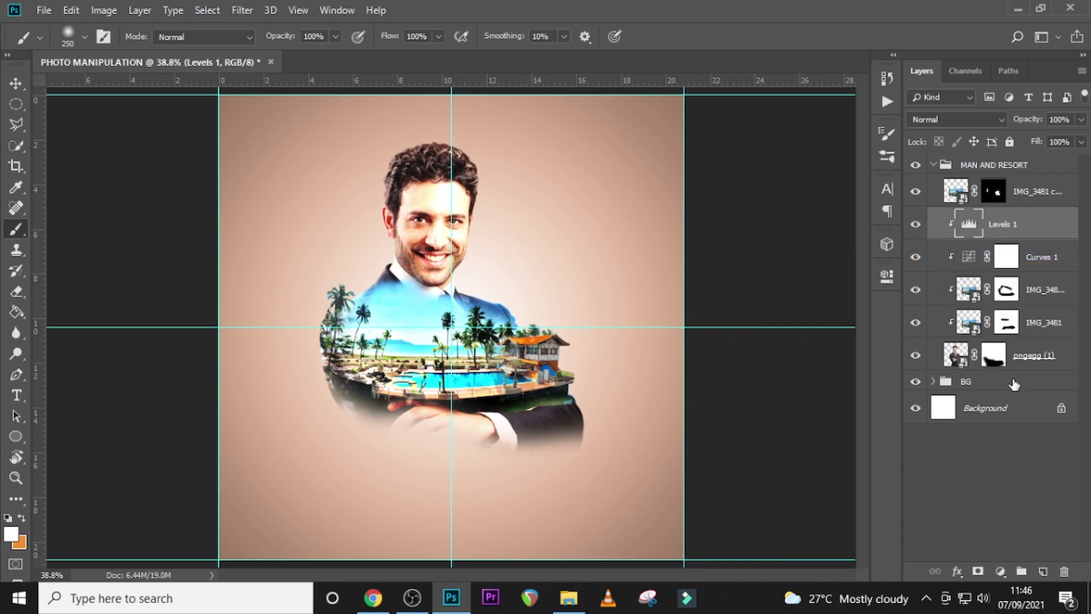
key("alt")
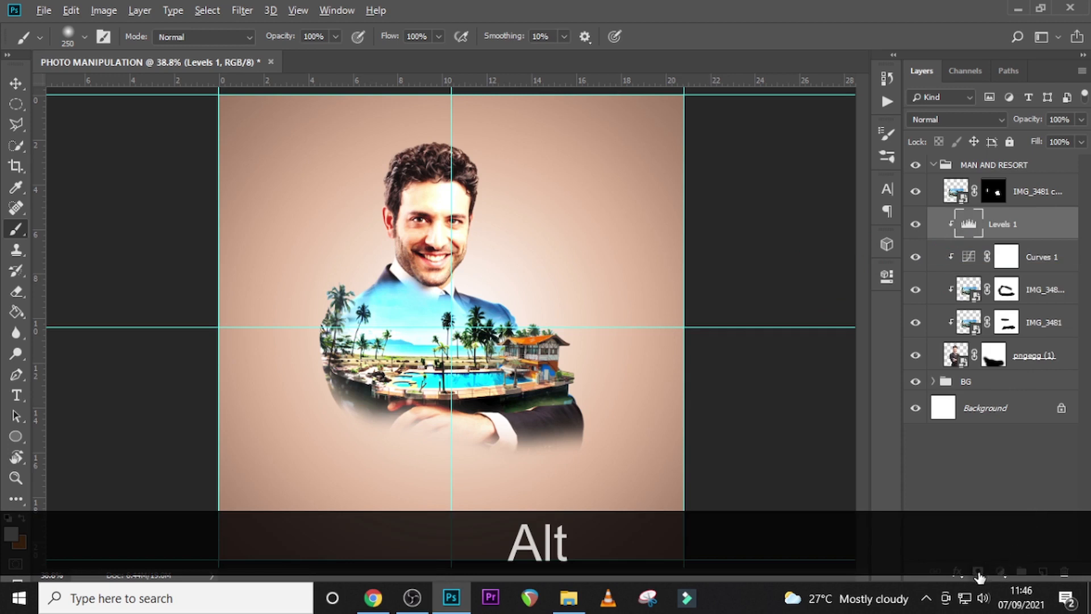
left_click(979, 576, "alt")
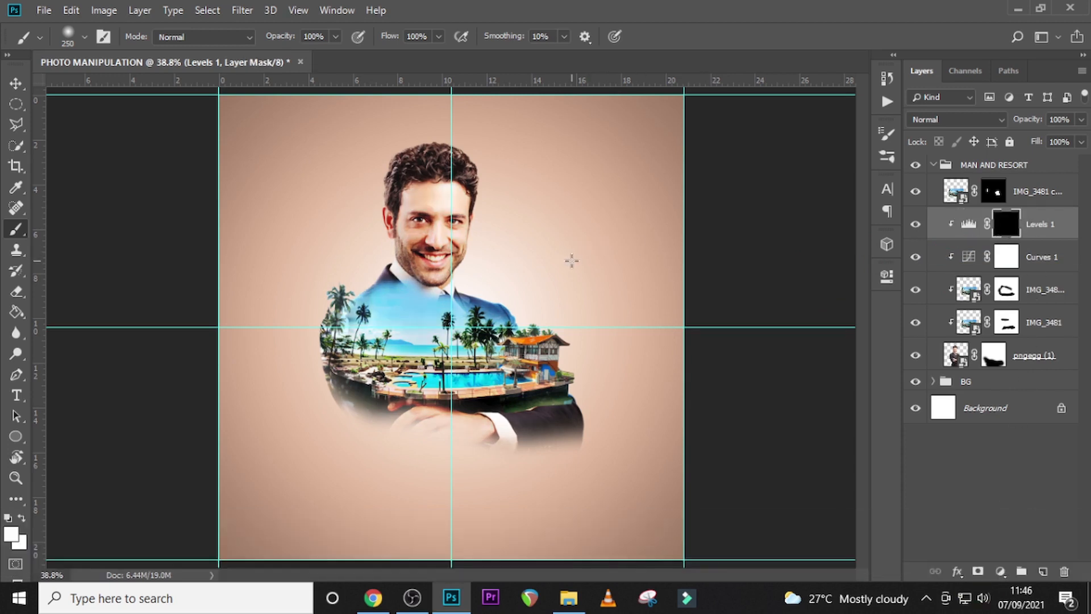
- Paint white on the Levels 1 mask over the resort scene with a 700 px brush and collapse the MAN AND RESORT group
key("b")
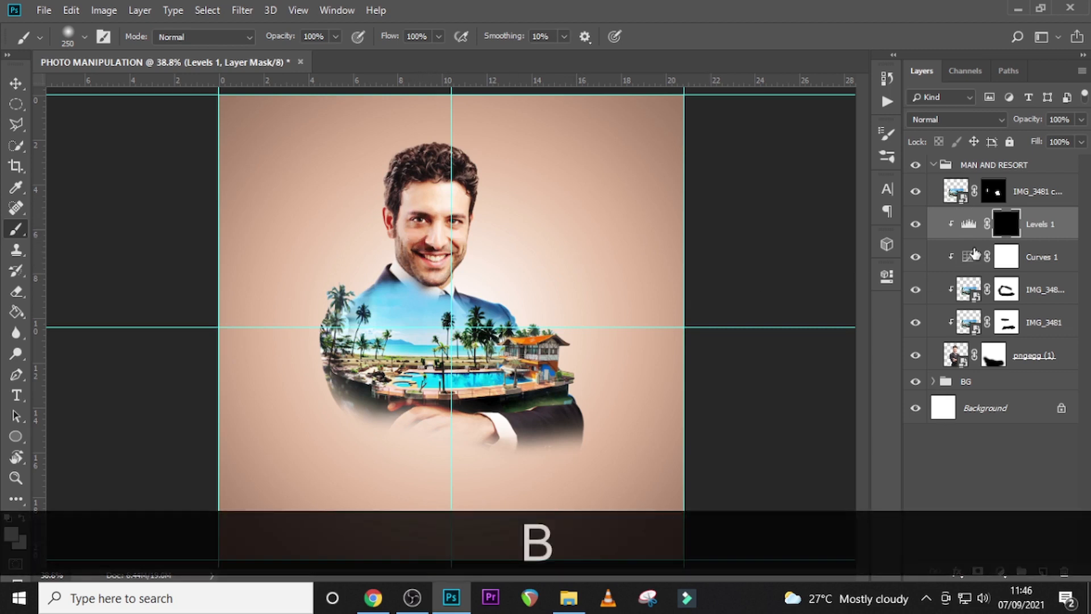
key("Caps_Lock")
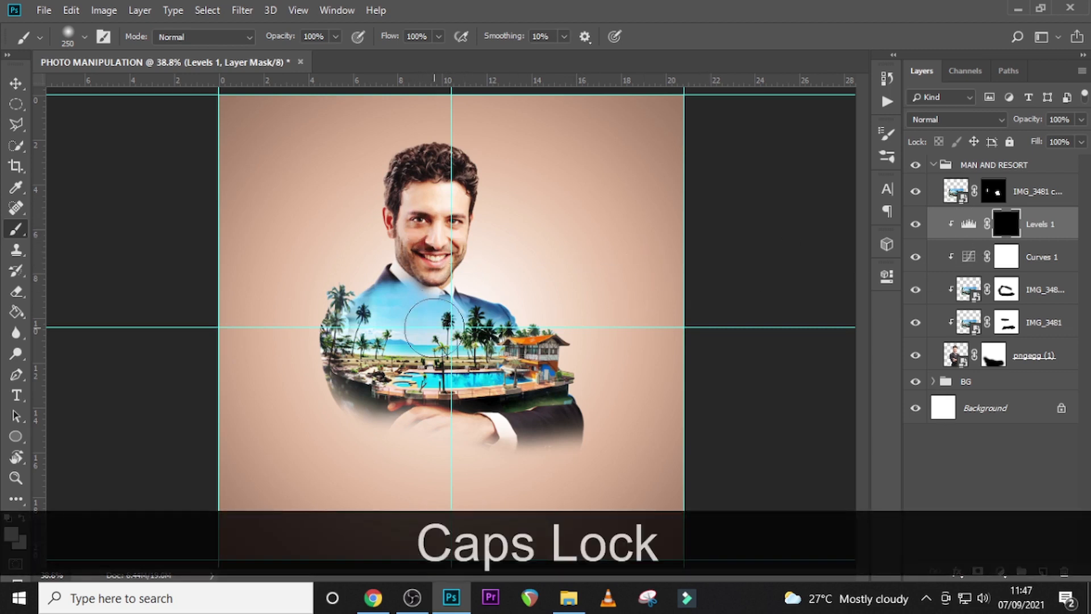
key("bracketright")
key("bracketright")
key("bracketright")
key("bracketright")
key("bracketright")
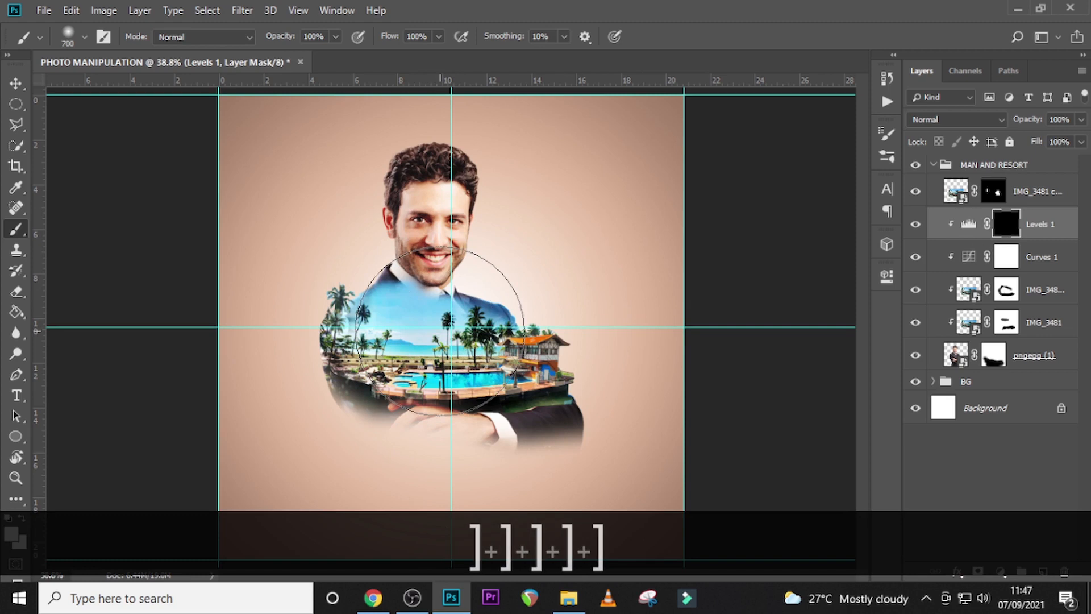
mouse_move(397, 378)
left_mouse_down()
mouse_move(341, 389)
mouse_move(378, 409)
mouse_move(419, 402)
mouse_move(467, 385)
mouse_move(485, 357)
mouse_move(503, 359)
left_mouse_up()
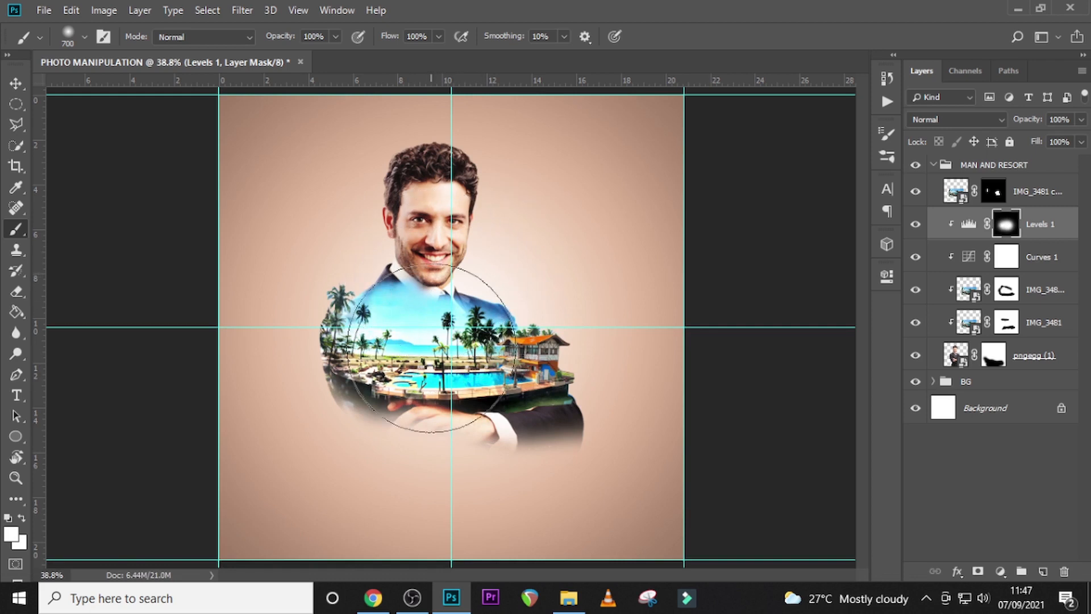
mouse_move(408, 383)
left_mouse_down()
mouse_move(492, 371)
mouse_move(472, 386)
mouse_move(501, 375)
left_mouse_up()
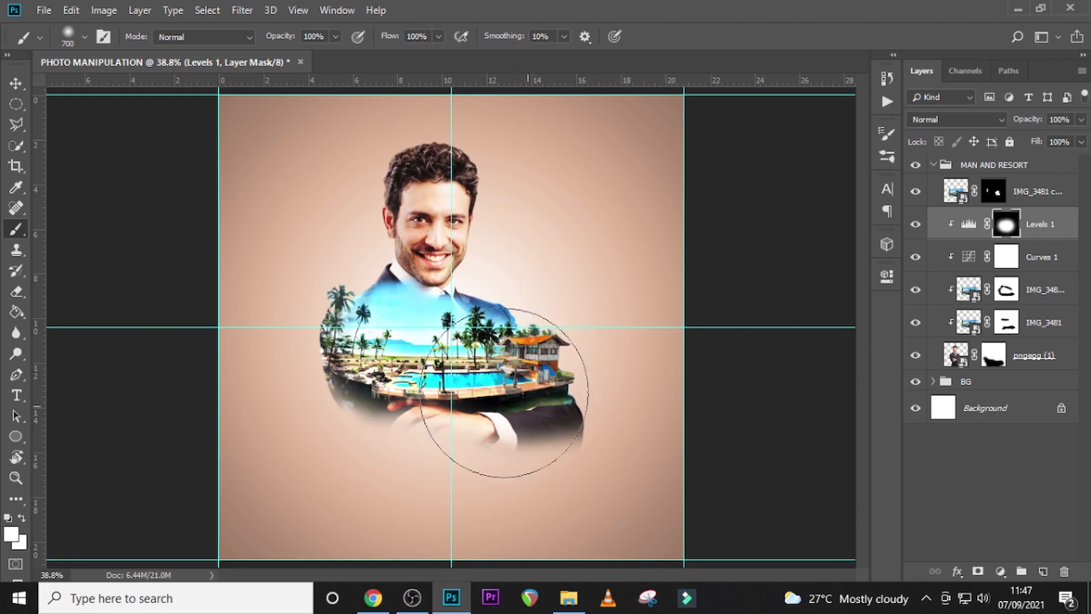
left_click(933, 165)
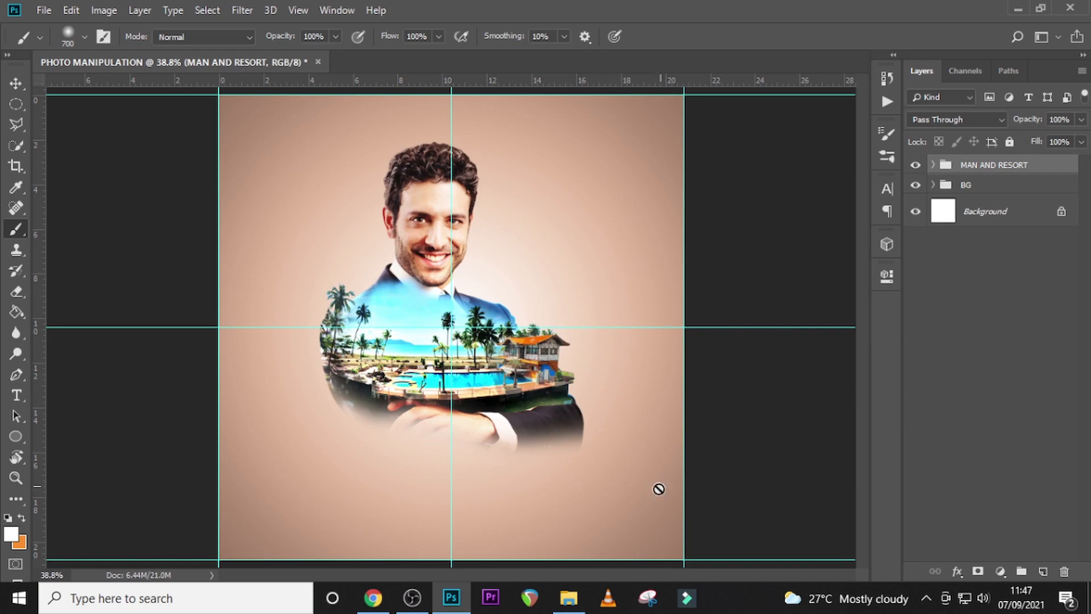
- Place cloud-8120.png from the done folder above the man's shoulder on the resort-house side, scaled to about 62.5%
mouse_move(569, 598)
left_click(607, 496)
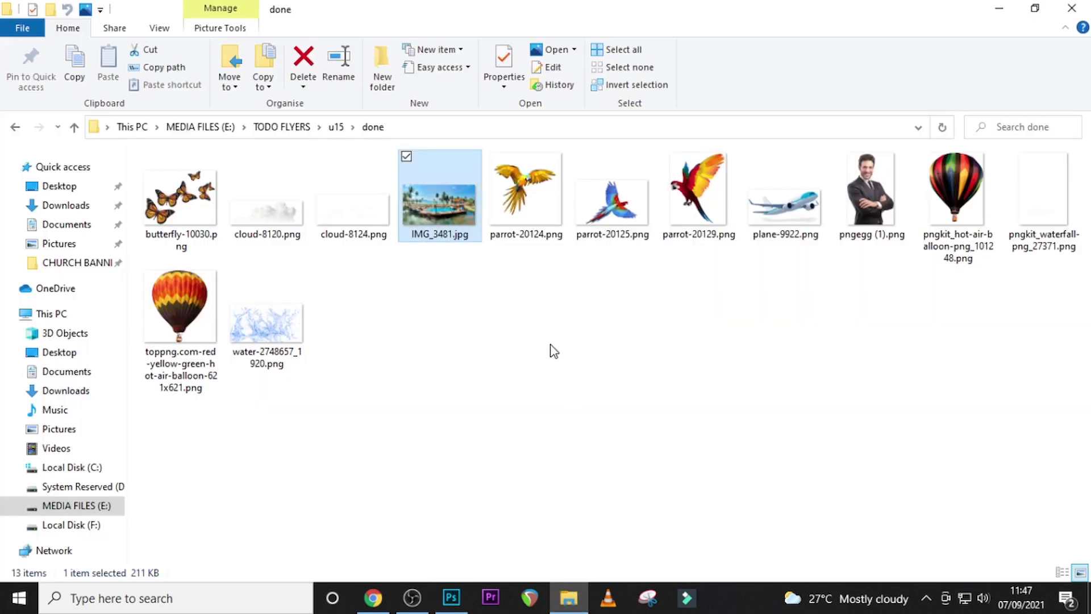
left_click(271, 215)
left_click_drag(279, 219, 504, 373)
left_click_drag(508, 354, 557, 285)
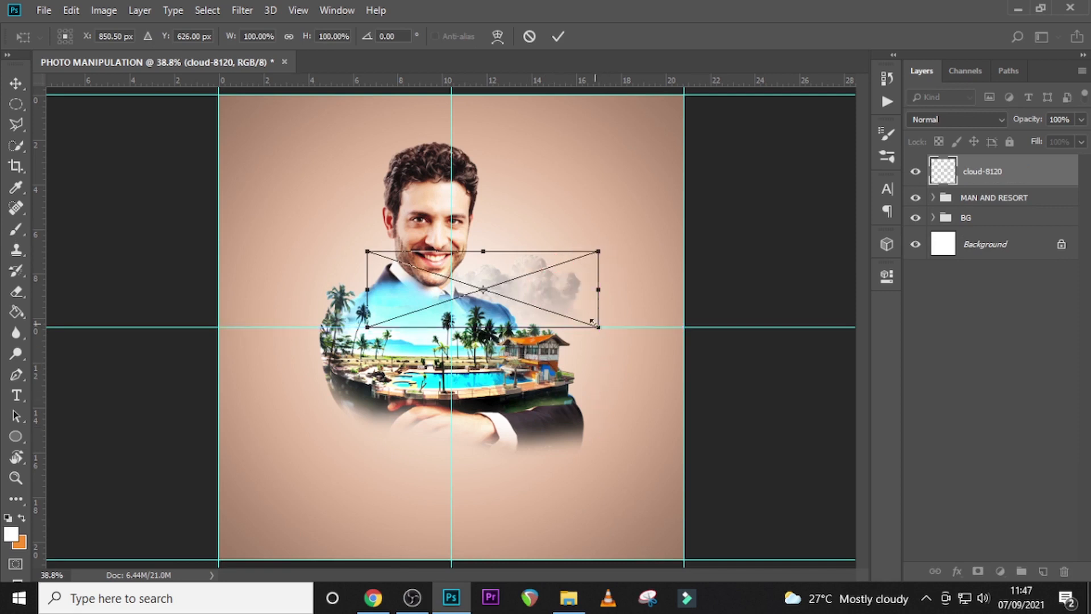
key("space")
left_click_drag(594, 322, 564, 316, "alt")
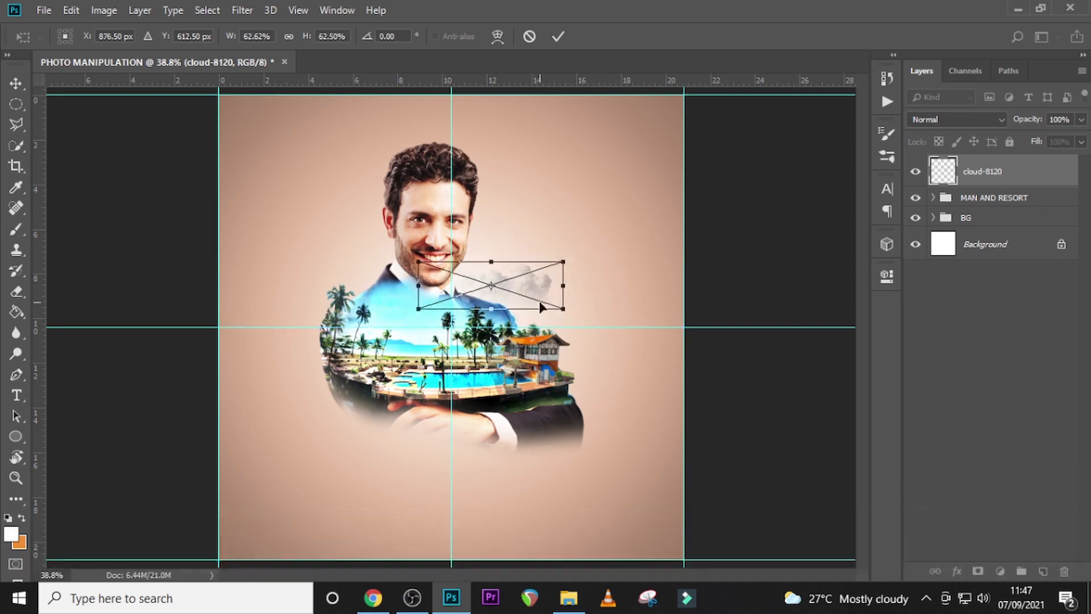
key("Return")
- Place cloud-8124.png over the man's other shoulder, scaled to about 57% and rotated about 12 degrees
left_click(568, 598)
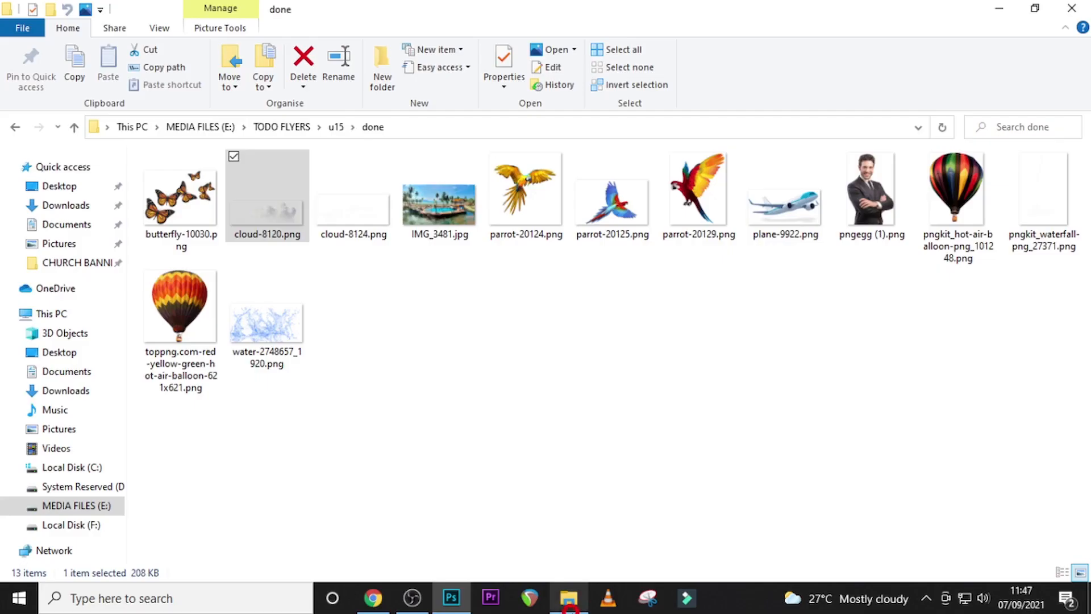
left_click(363, 215)
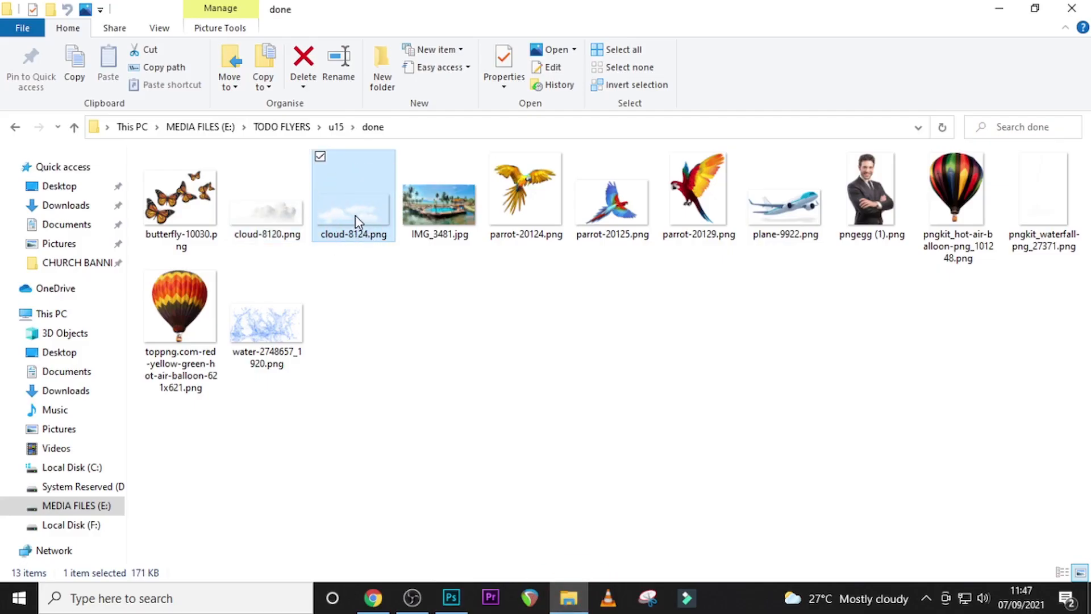
left_click_drag(355, 222, 418, 364)
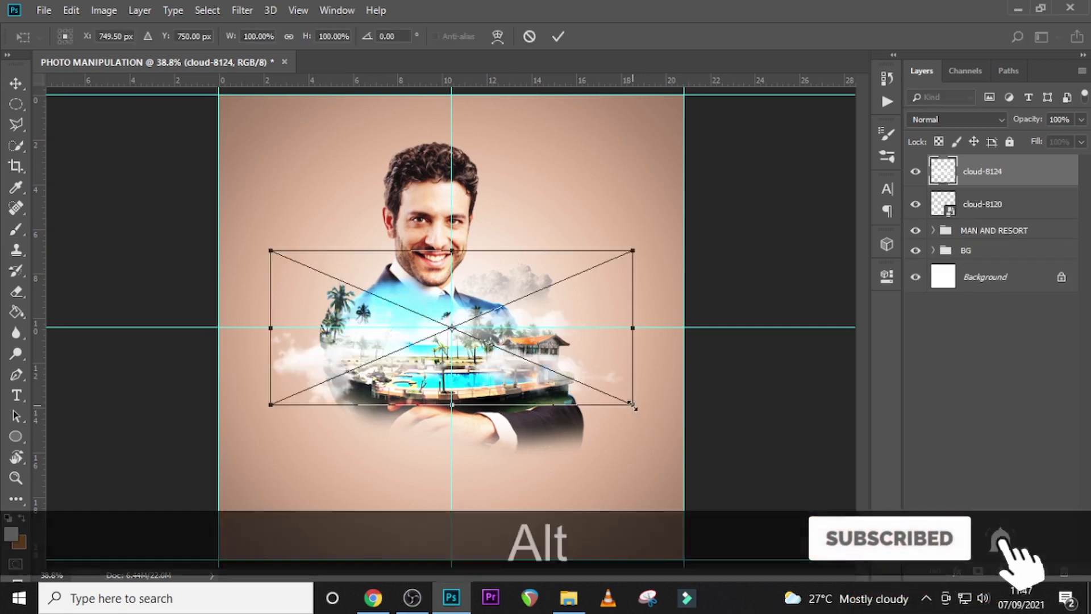
left_click_drag(637, 413, 577, 367)
left_click_drag(670, 312, 669, 359)
left_click_drag(528, 359, 467, 312)
left_click_drag(488, 355, 448, 329)
left_click_drag(429, 283, 457, 294)
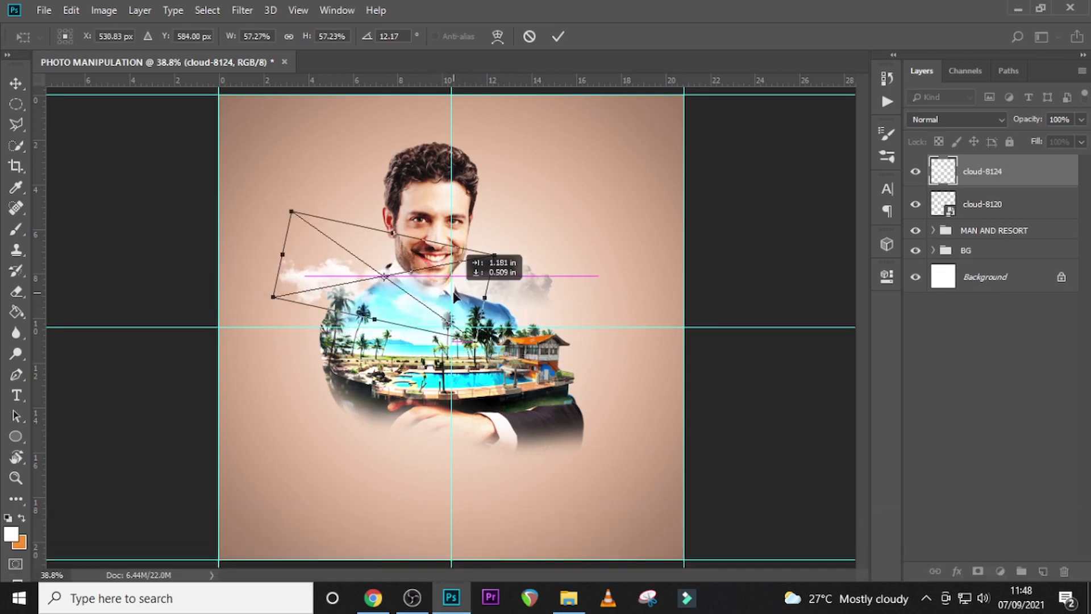
key("Return")
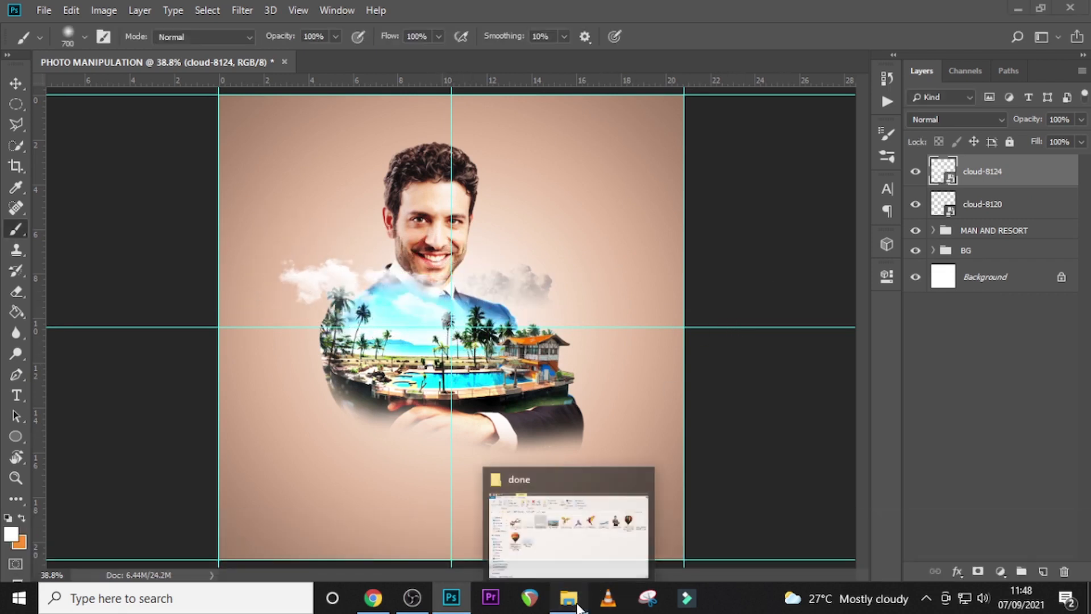
left_click(568, 597)
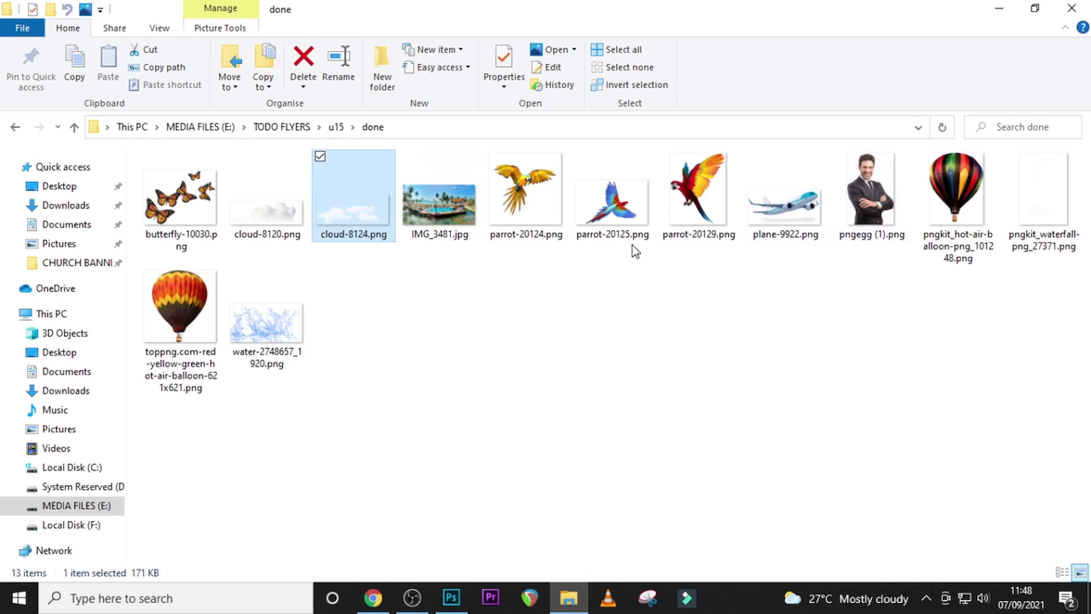
left_click(1040, 200)
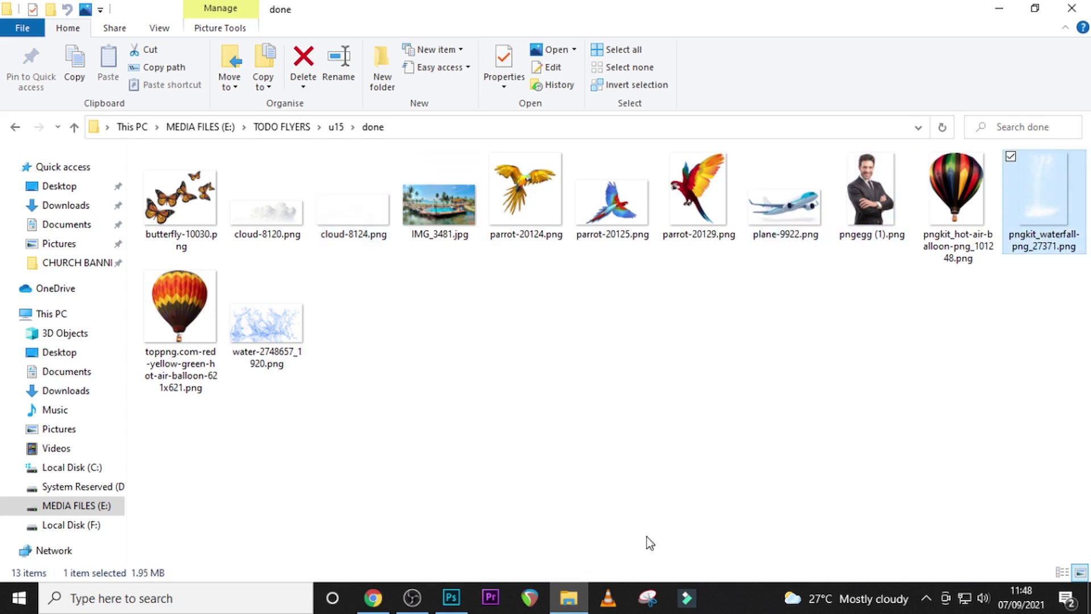
left_click(451, 597)
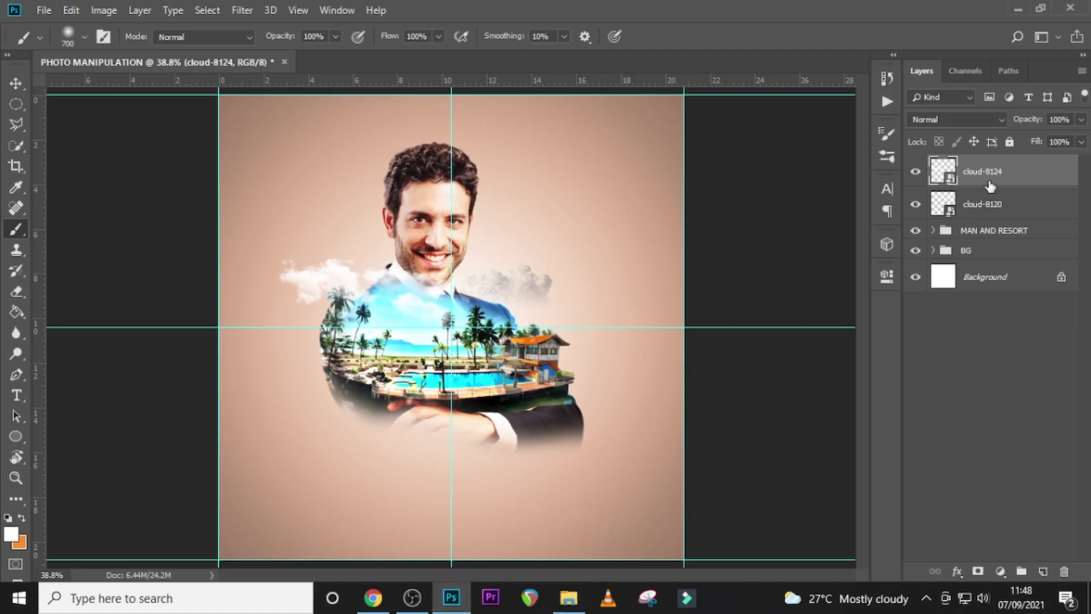
- Duplicate the cloud-8124 layer and place the copy beside the man's head, scaled to about 38% and rotated nearly level
key("ctrl+j")
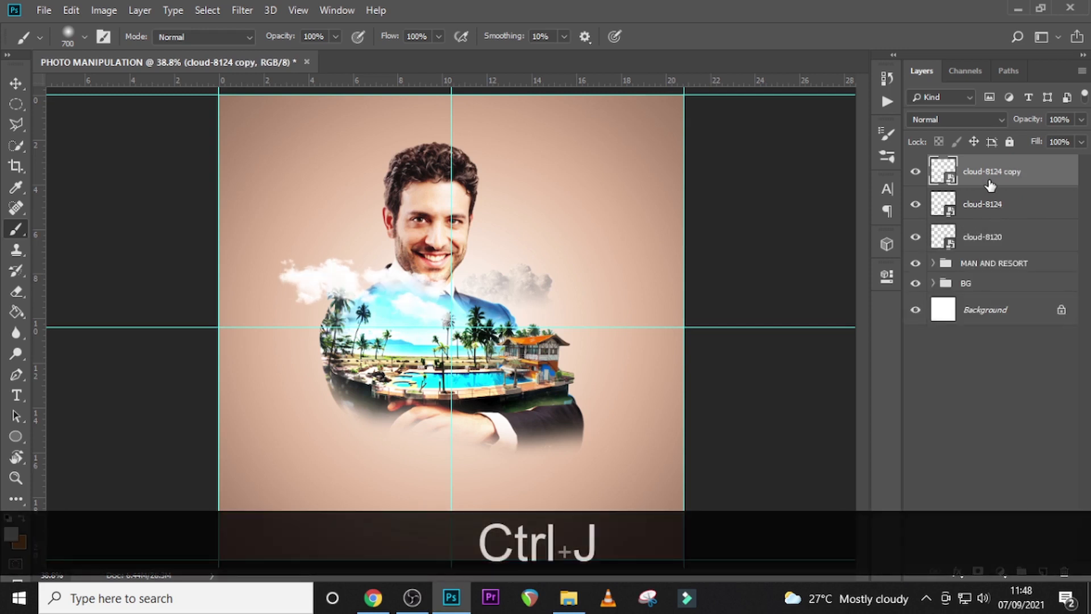
key("v")
left_click_drag(342, 273, 341, 200)
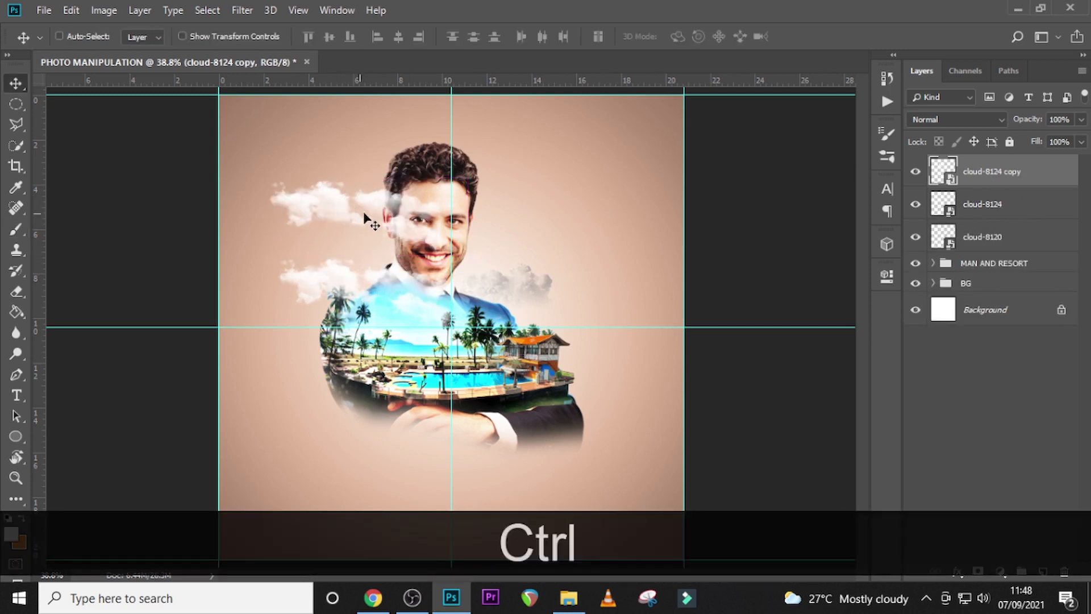
key("ctrl+t")
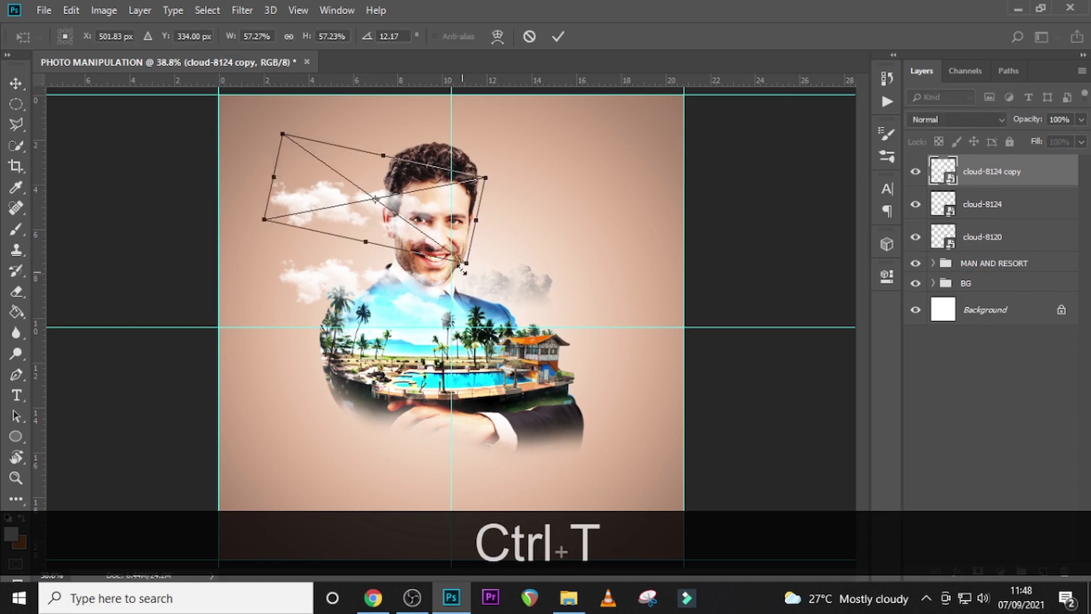
left_click_drag(461, 271, 421, 208)
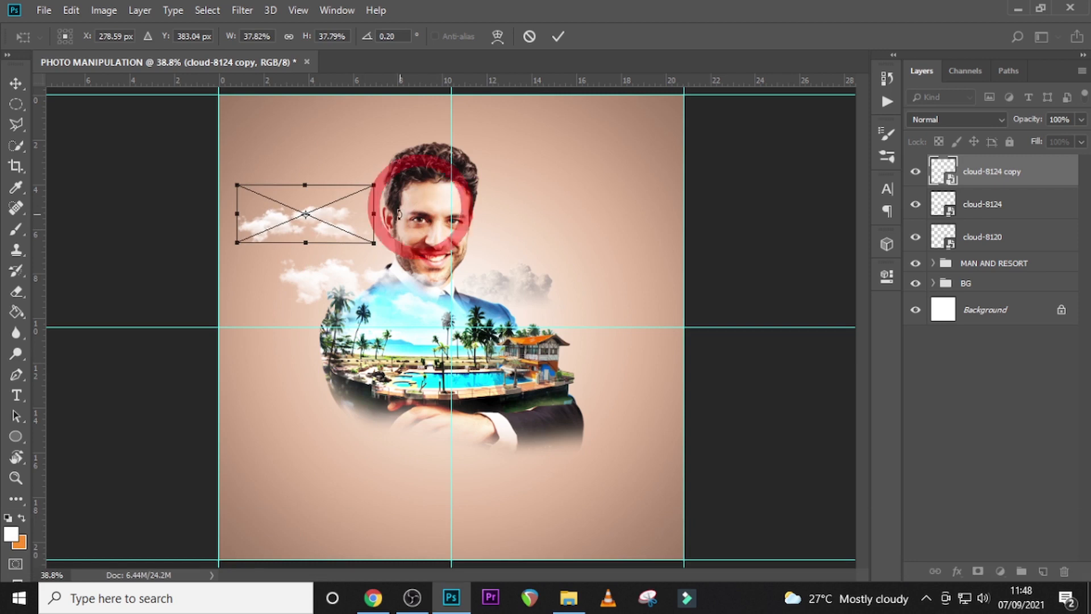
left_click(351, 217)
key("Return")
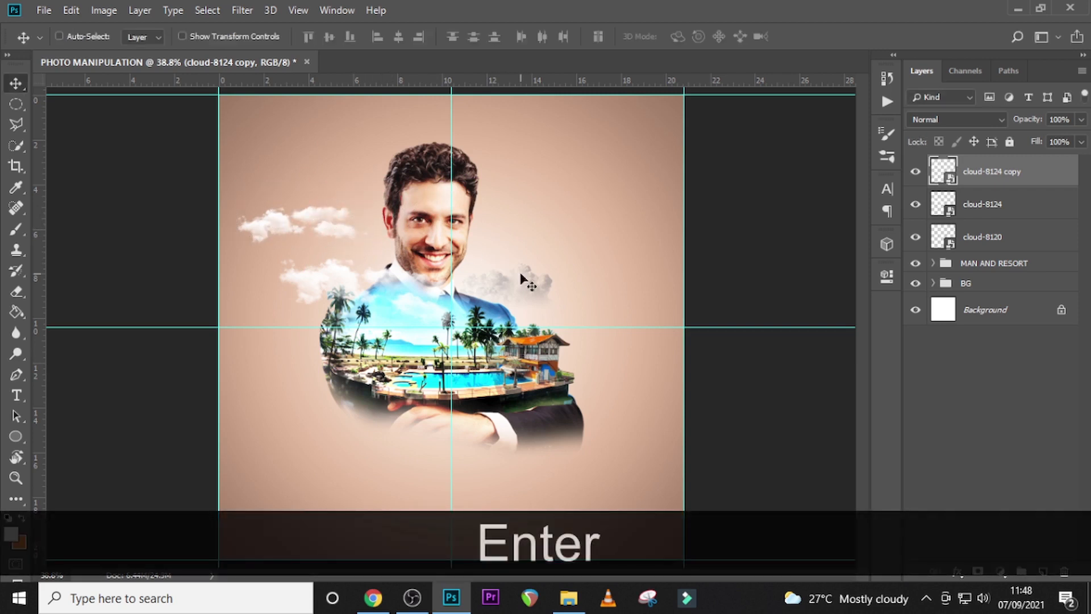
- Group the three cloud layers and name the group CLOUD
key("ctrl")
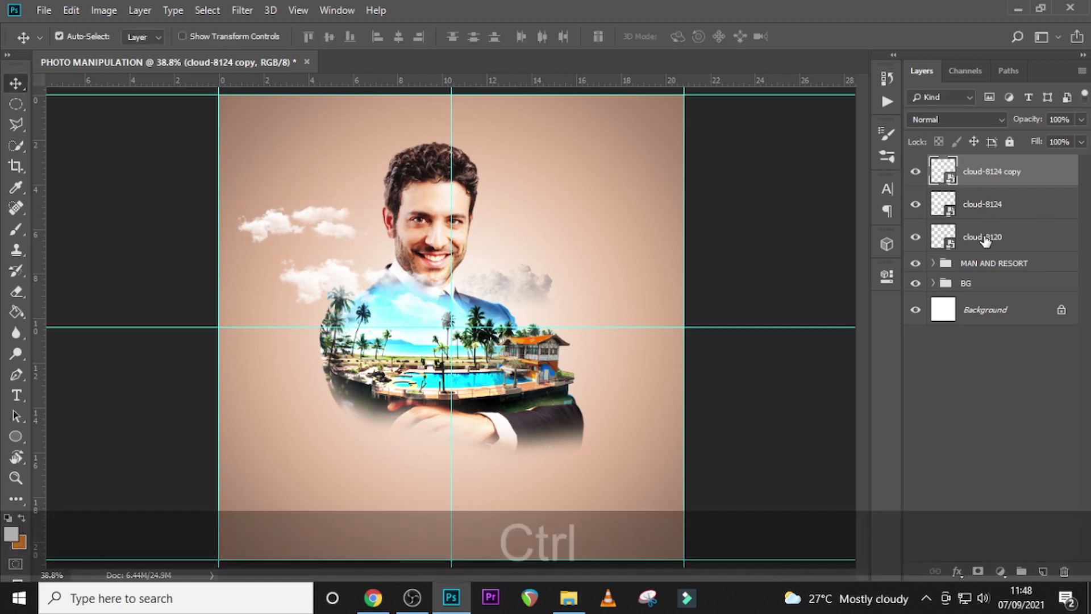
left_click(983, 241, "ctrl")
left_click(983, 204, "ctrl")
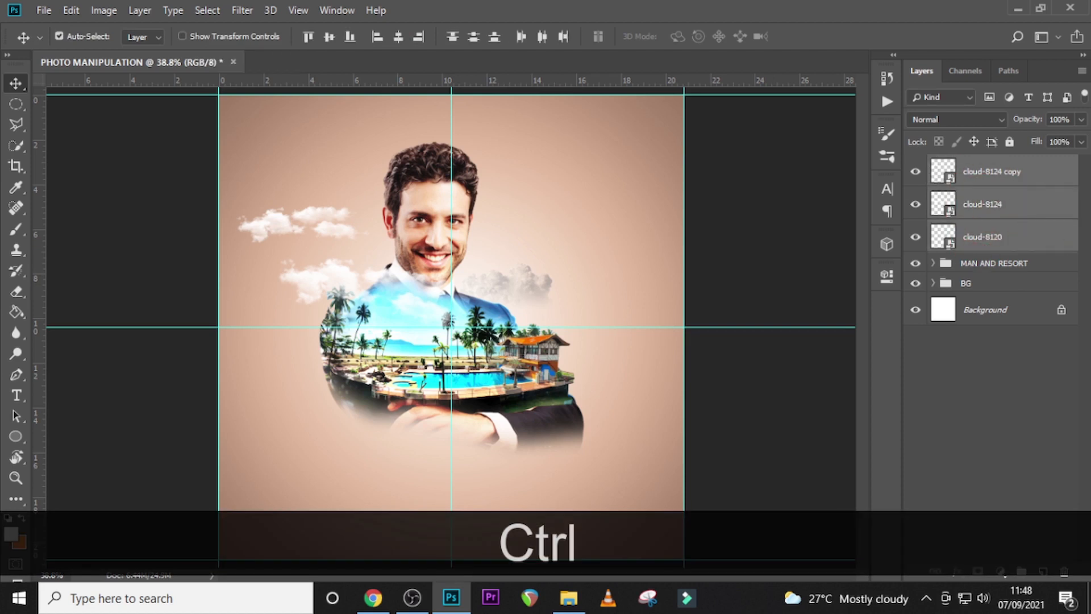
key("ctrl+g")
double_click(995, 170)
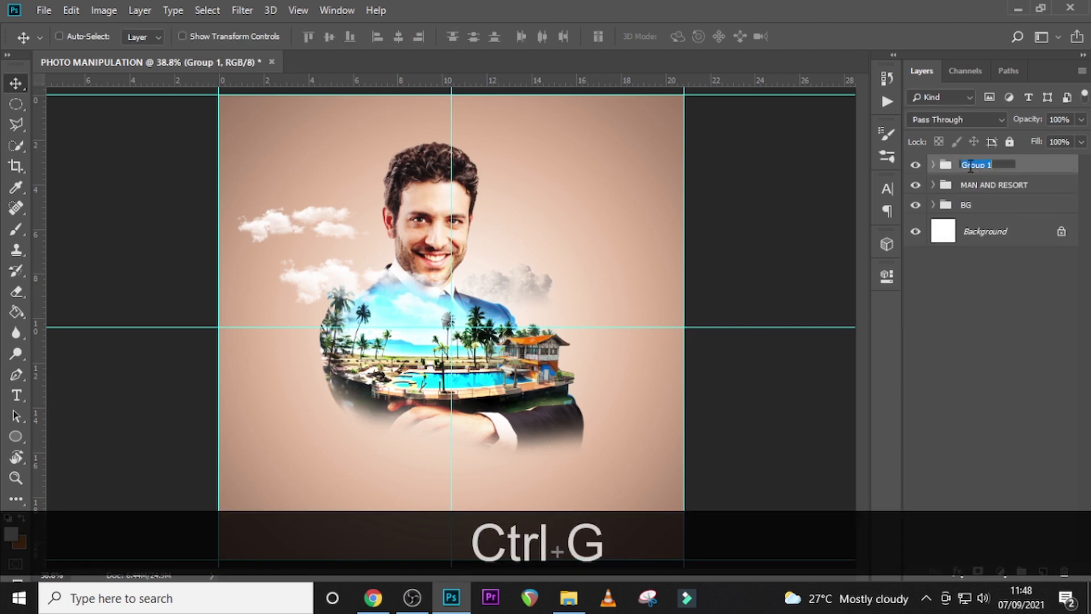
key("Caps_Lock")
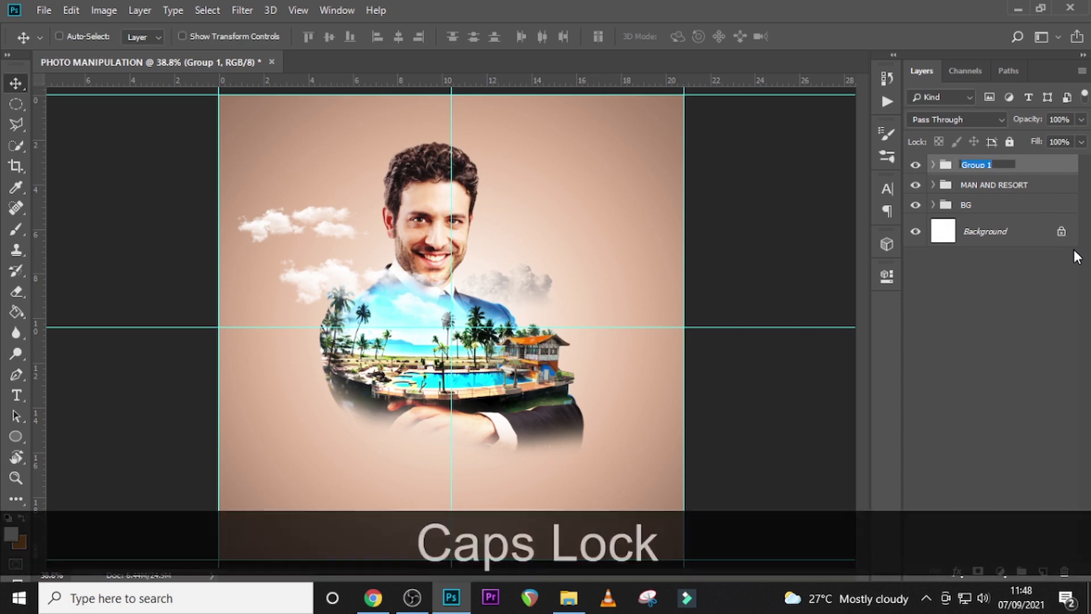
type("CLOUD")
key("Return")
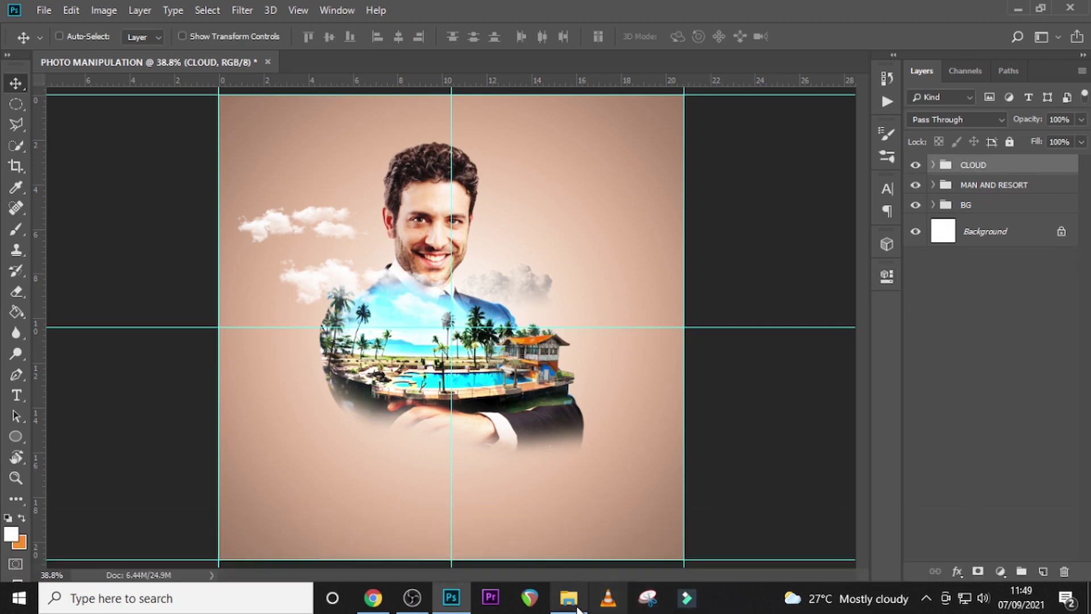
- Place plane-9922.png from the done folder beside the man's shoulder near the small cloud, flipped horizontally and scaled to about 59.4%
mouse_move(575, 607)
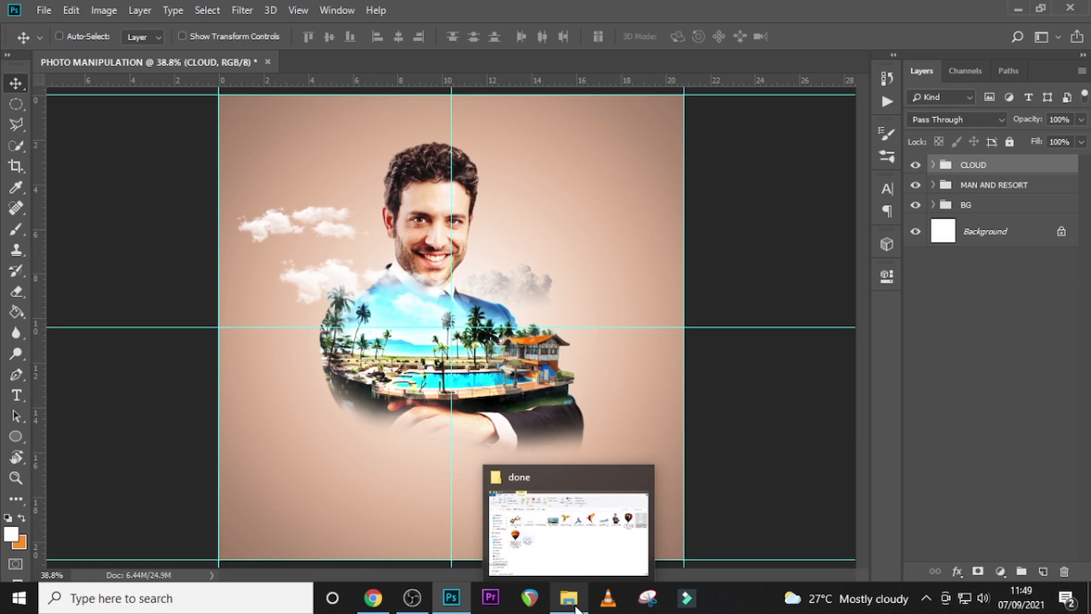
left_click(576, 607)
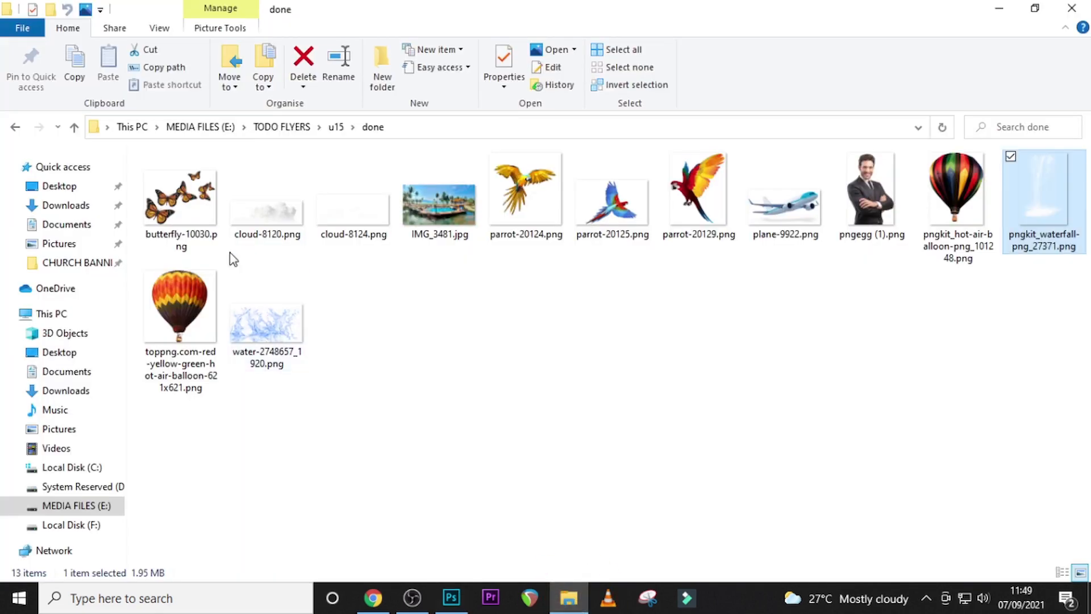
left_click(196, 211)
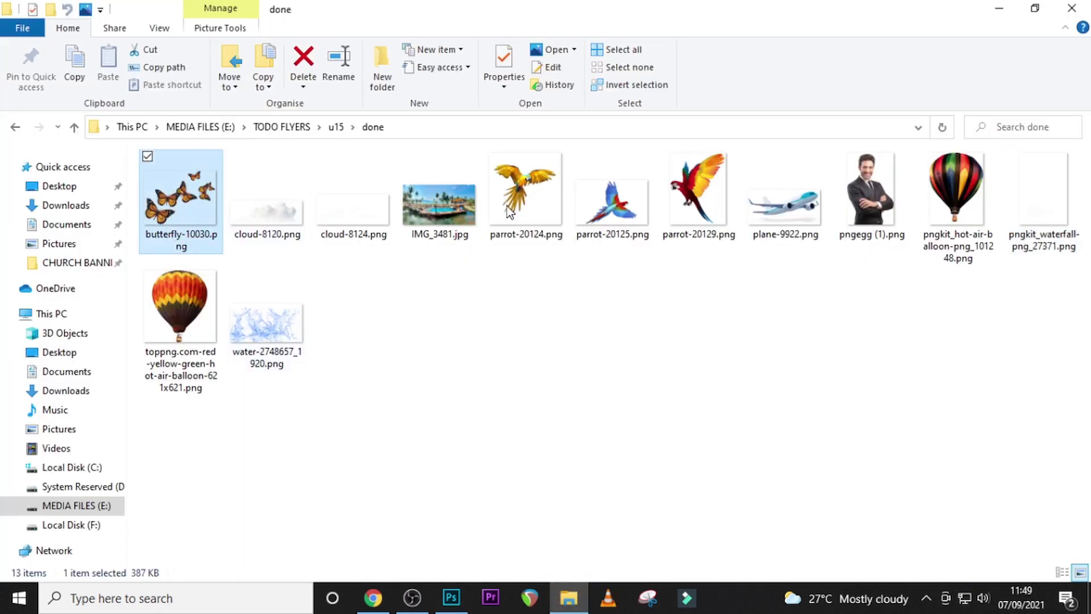
left_click_drag(784, 202, 534, 380)
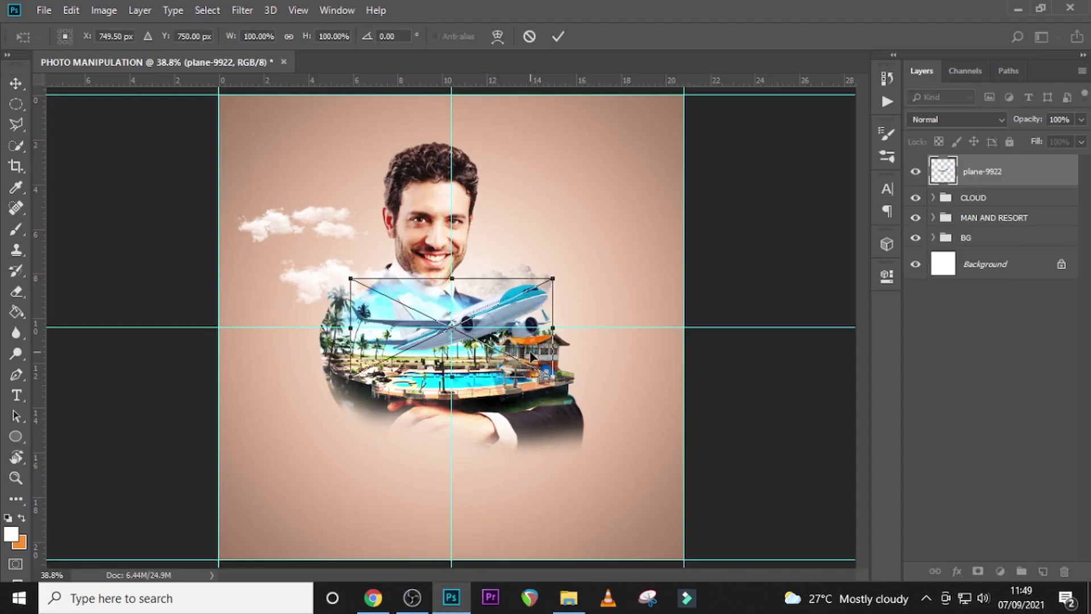
right_click(531, 356)
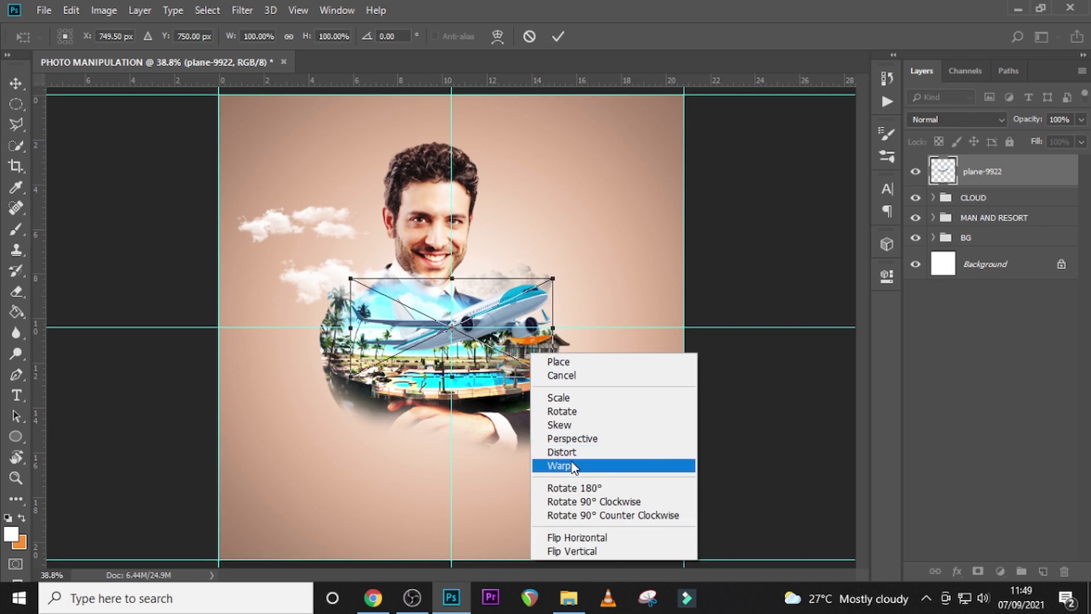
left_click(577, 537)
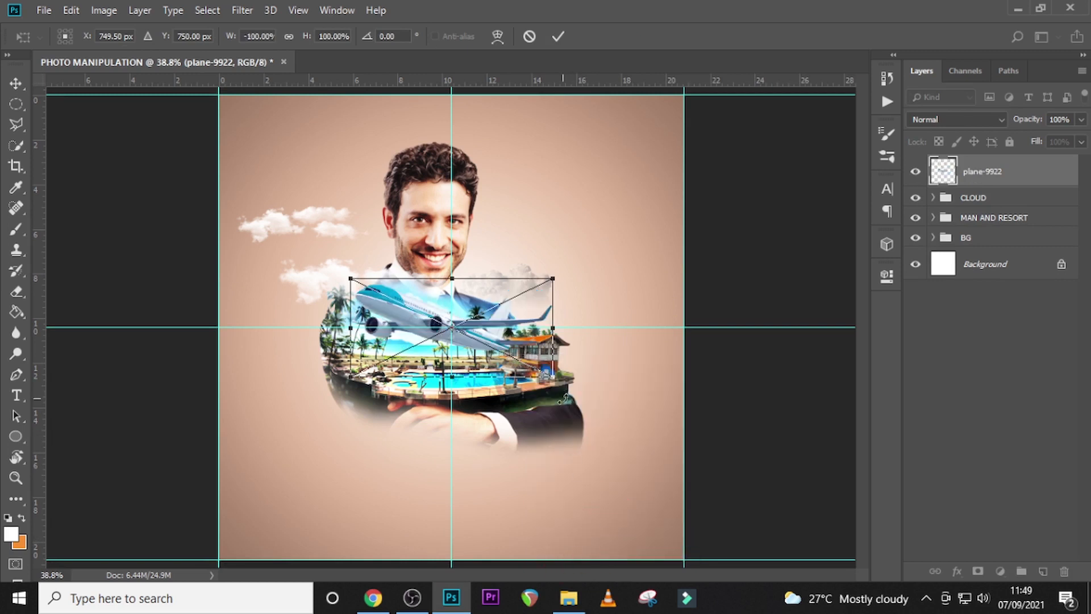
left_click_drag(547, 376, 356, 287)
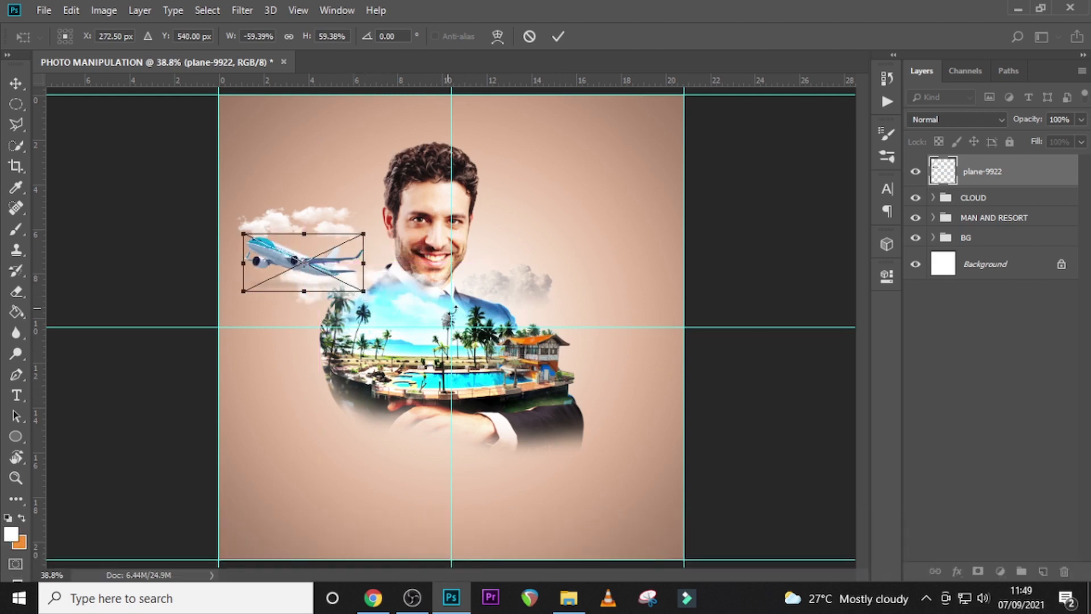
key("Return")
- Add a layer mask to the plane-9922 layer and reduce the brush size to 50
key("b")
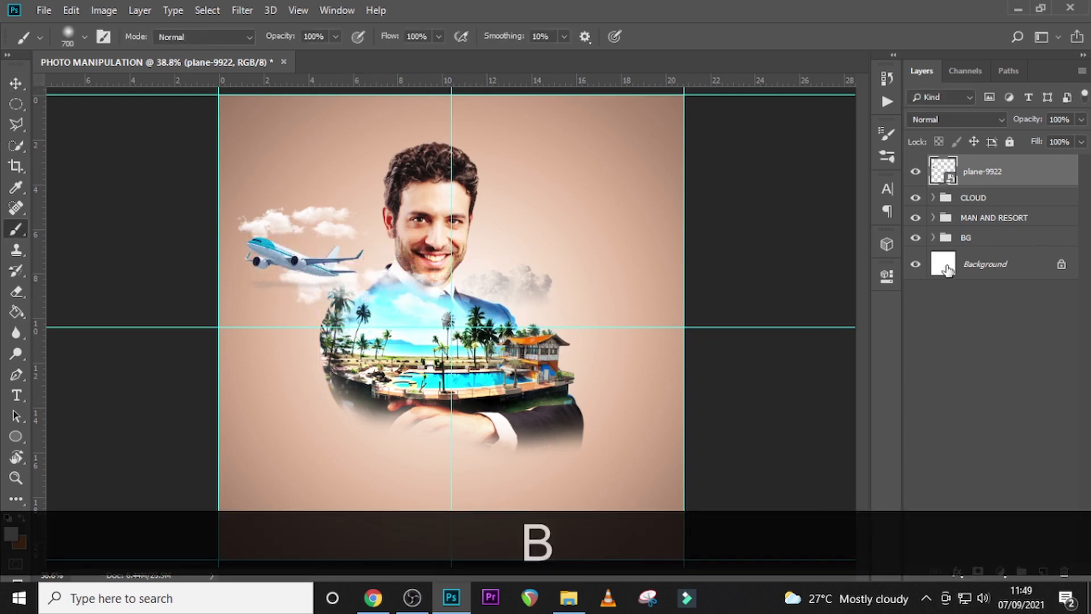
left_click(977, 572)
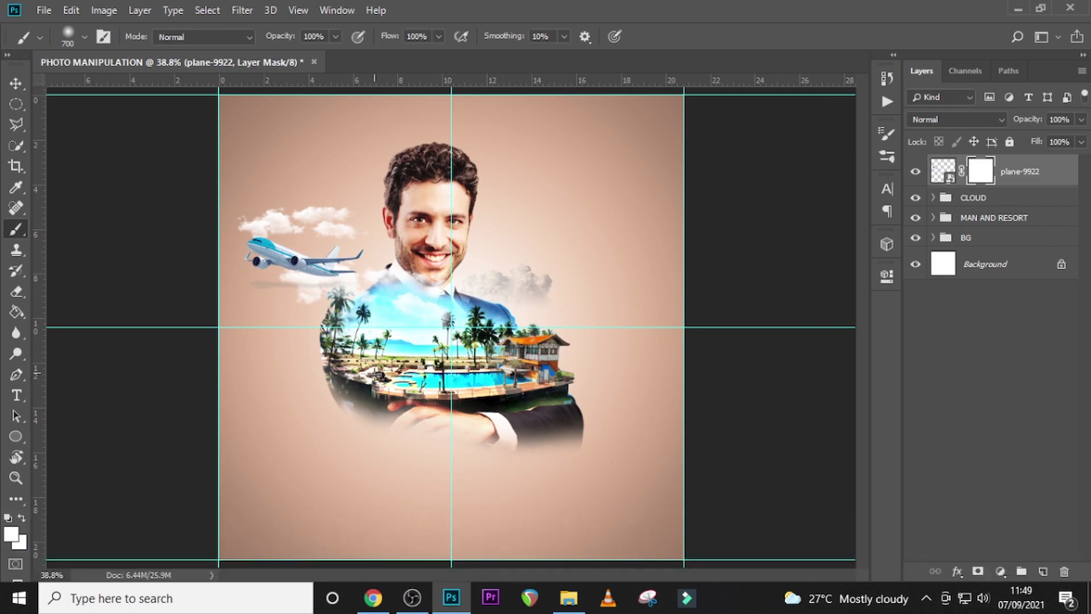
key("a")
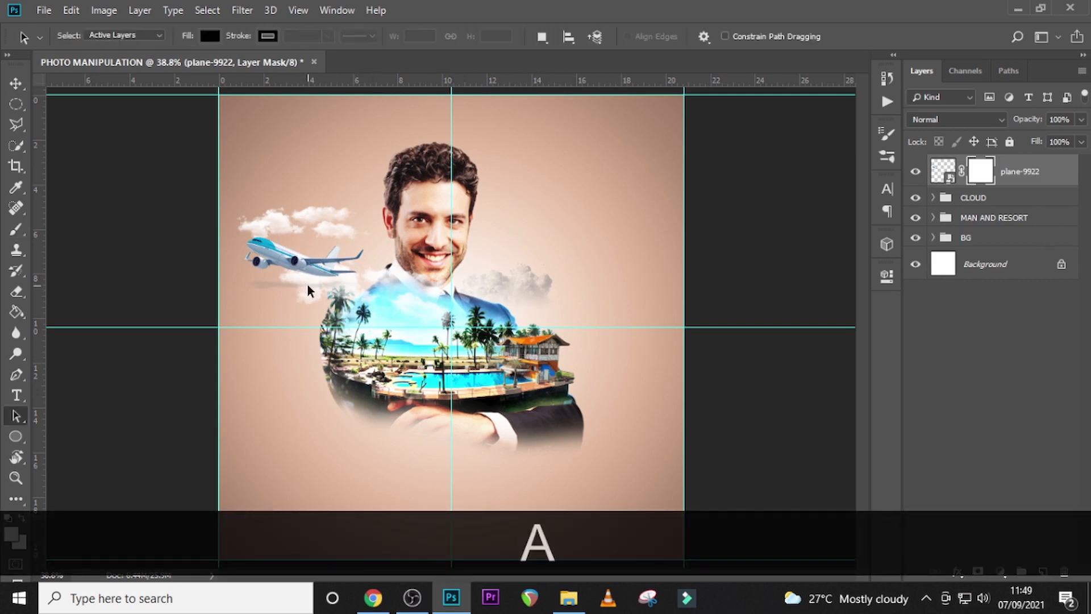
key("Caps_Lock")
key("shift")
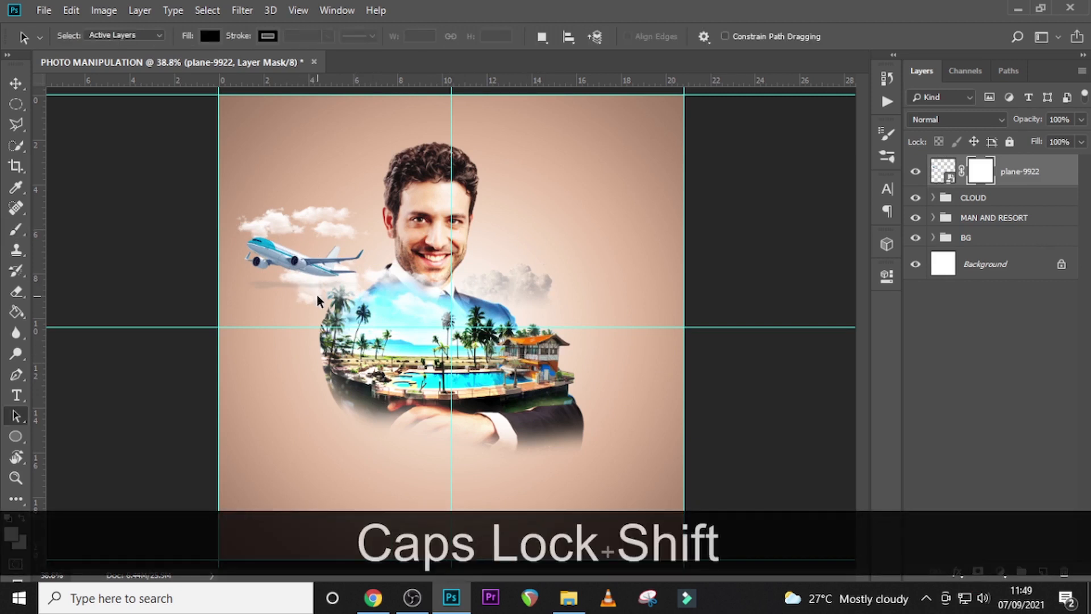
key("b")
key("bracketleft")
key("bracketleft")
key("bracketleft")
key("bracketleft")
key("bracketleft")
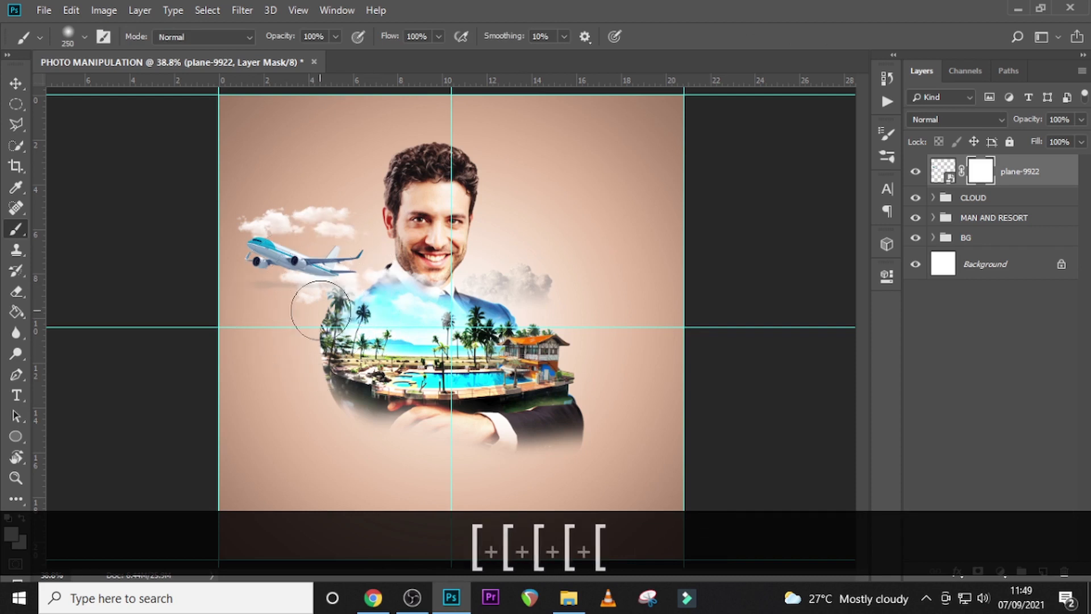
key("bracketleft")
key("bracketleft")
key("bracketleft")
key("bracketleft")
key("bracketleft")
key("bracketleft")
key("bracketleft")
key("bracketleft")
key("bracketleft")
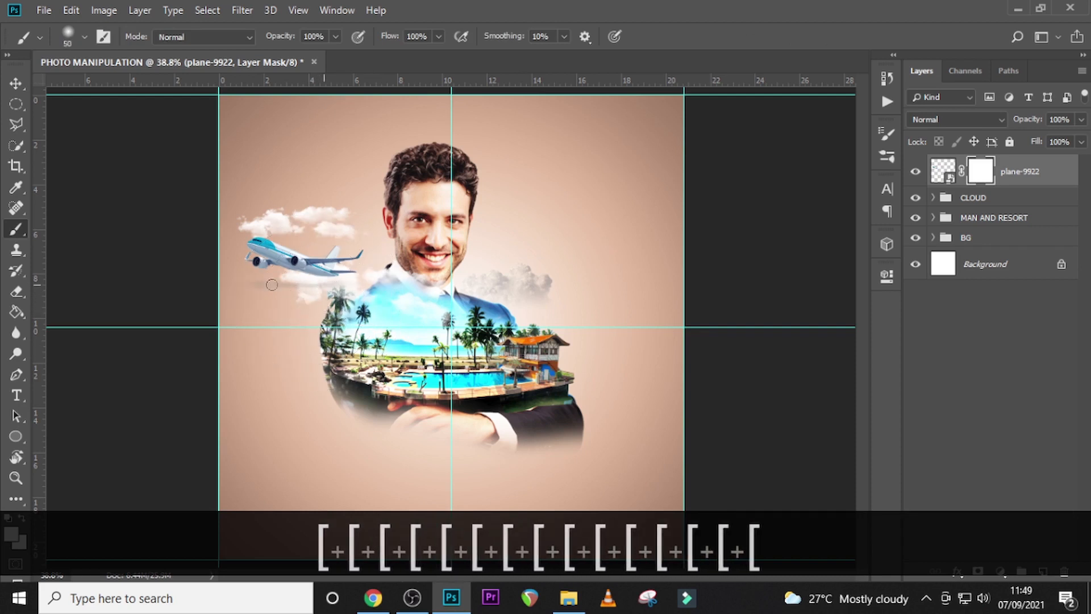
- Set the foreground colour to black and paint on the plane's layer mask to hide the shadow beneath the plane
left_click(272, 284)
left_click(13, 533)
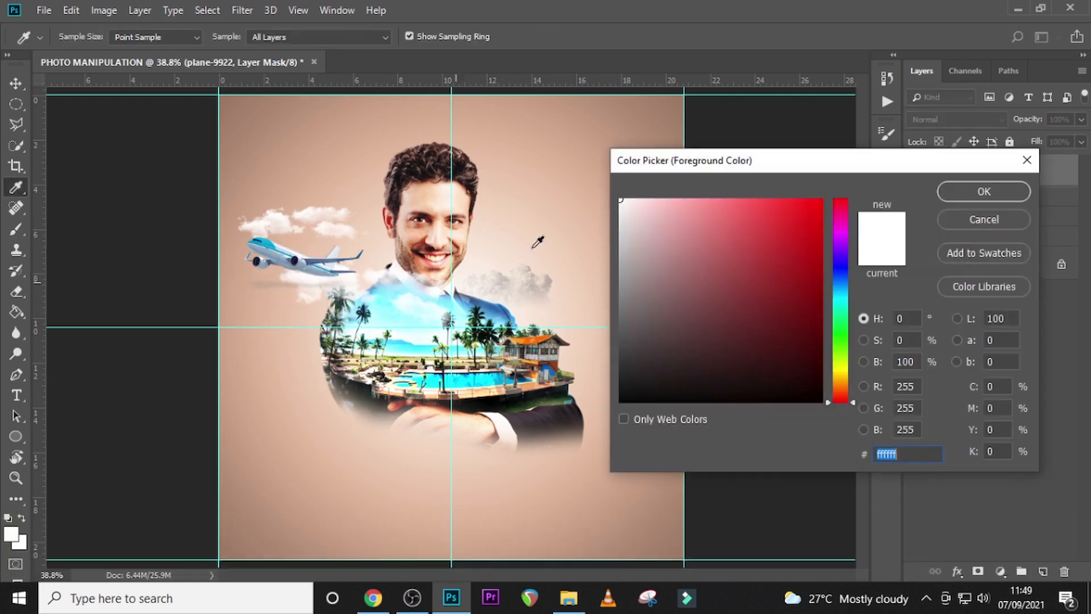
left_click(603, 424)
left_click(983, 192)
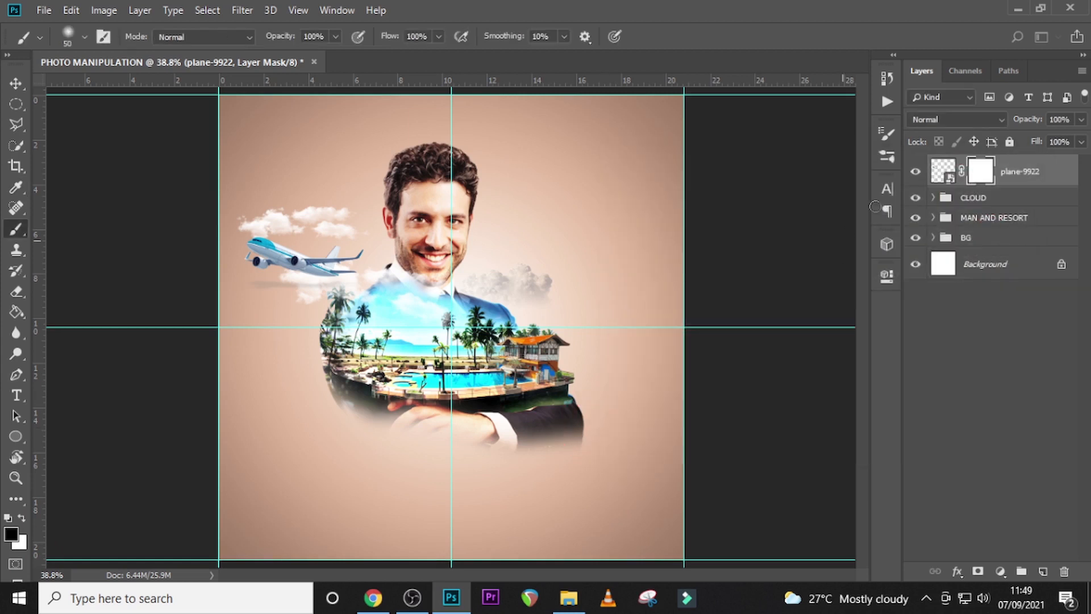
left_click(983, 171)
left_click_drag(325, 287, 248, 285)
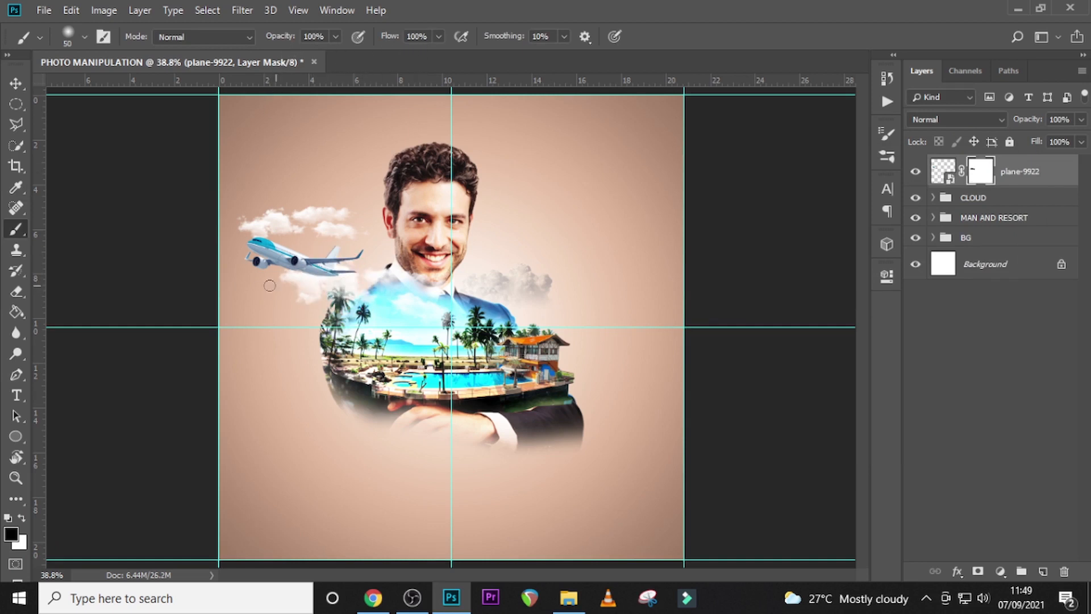
- Scale the plane image to about 67.9% and position it just below the cloud beside the man's head
left_click(1031, 170)
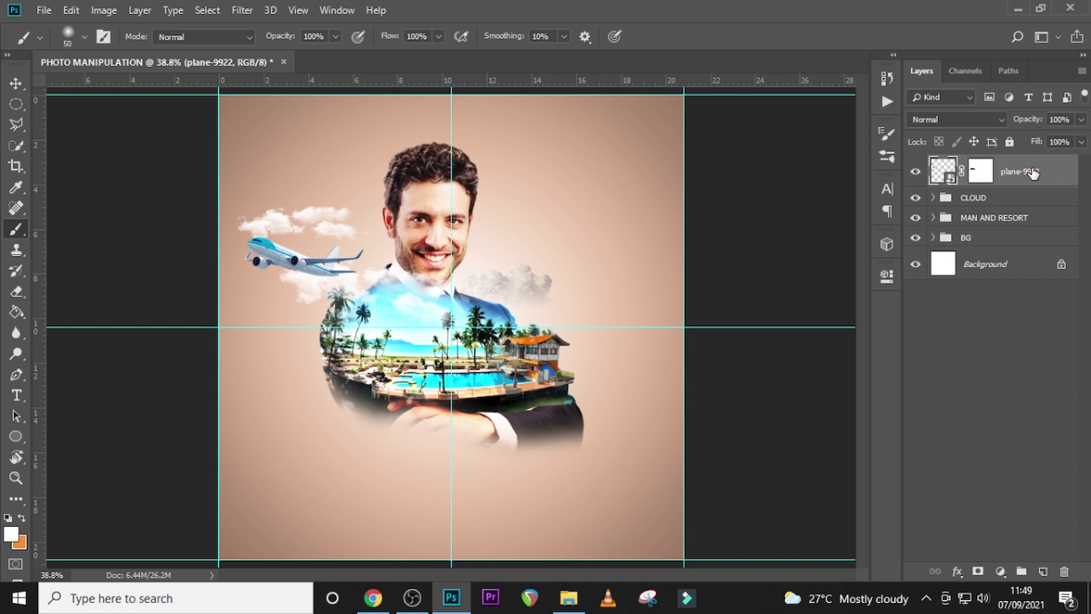
key("ctrl+t")
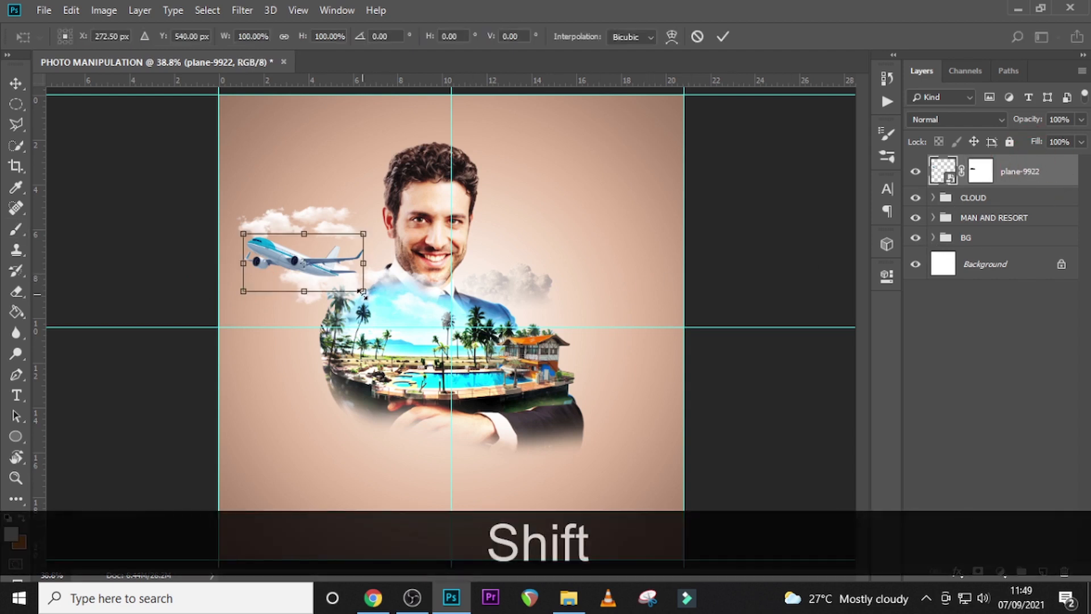
left_click_drag(363, 291, 297, 262)
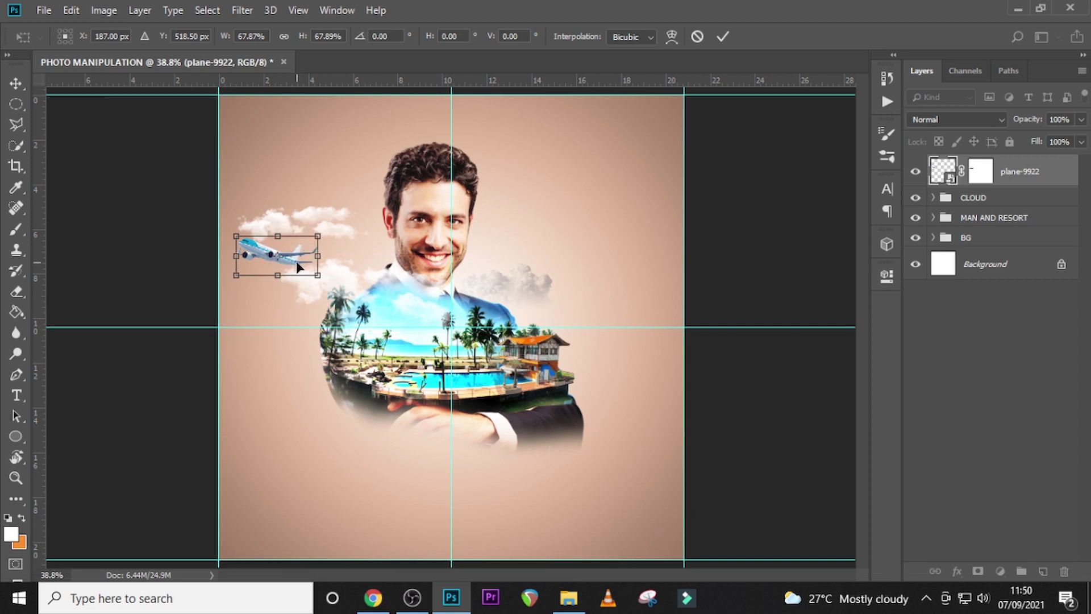
key("Return")
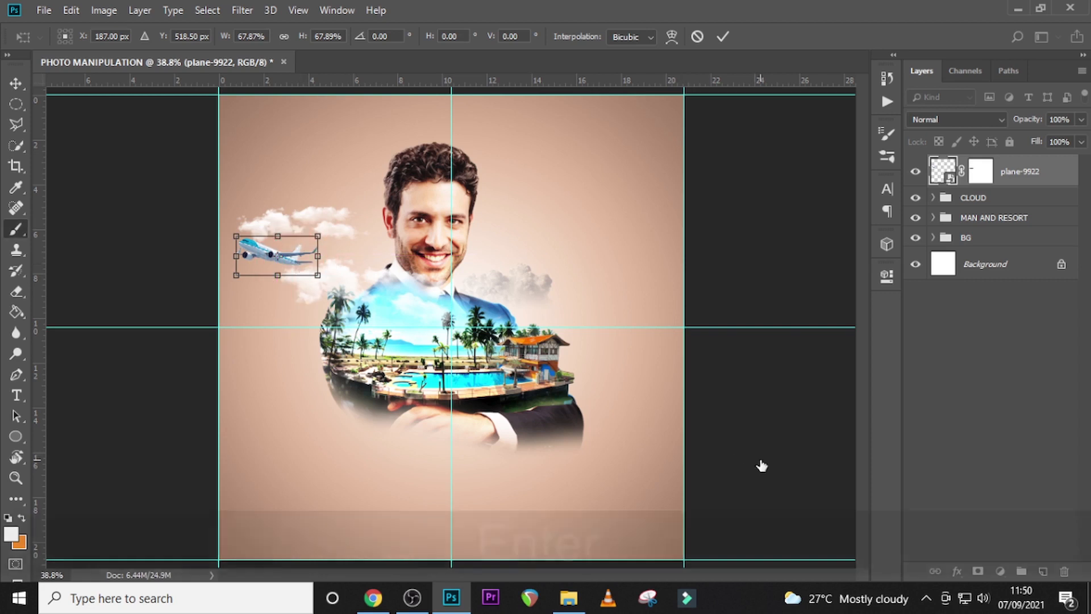
- Nudge the plane away from the man toward the canvas's left edge with the Move tool
key("Left")
key("Left")
key("Left")
key("Left")
key("Left")
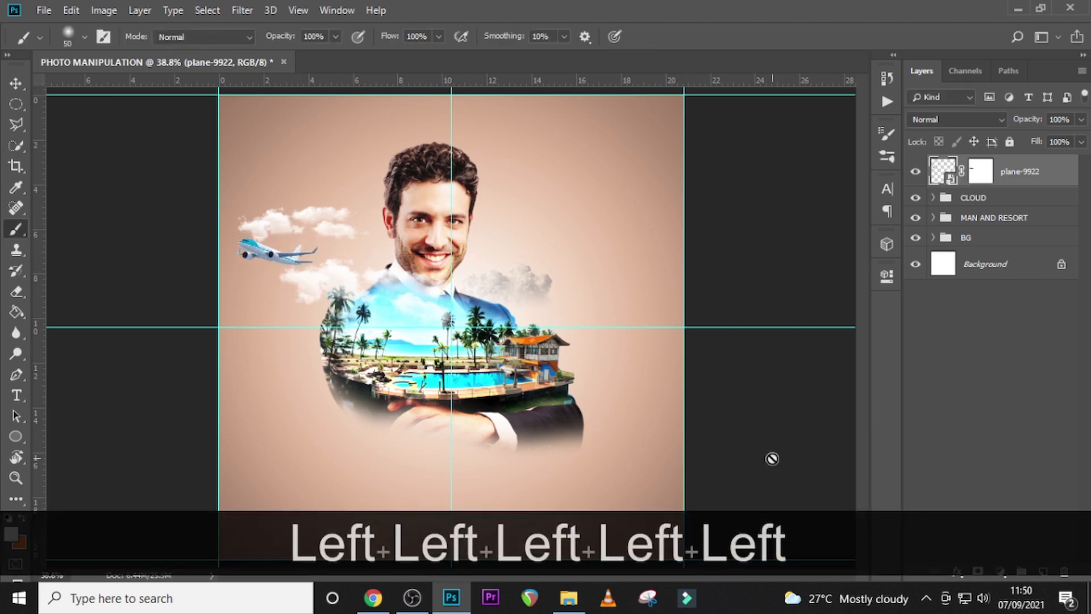
key("v")
key("Left")
key("Left")
key("Left")
key("Left")
key("Left")
key("Left")
key("Left")
key("Left")
key("Left")
key("Left")
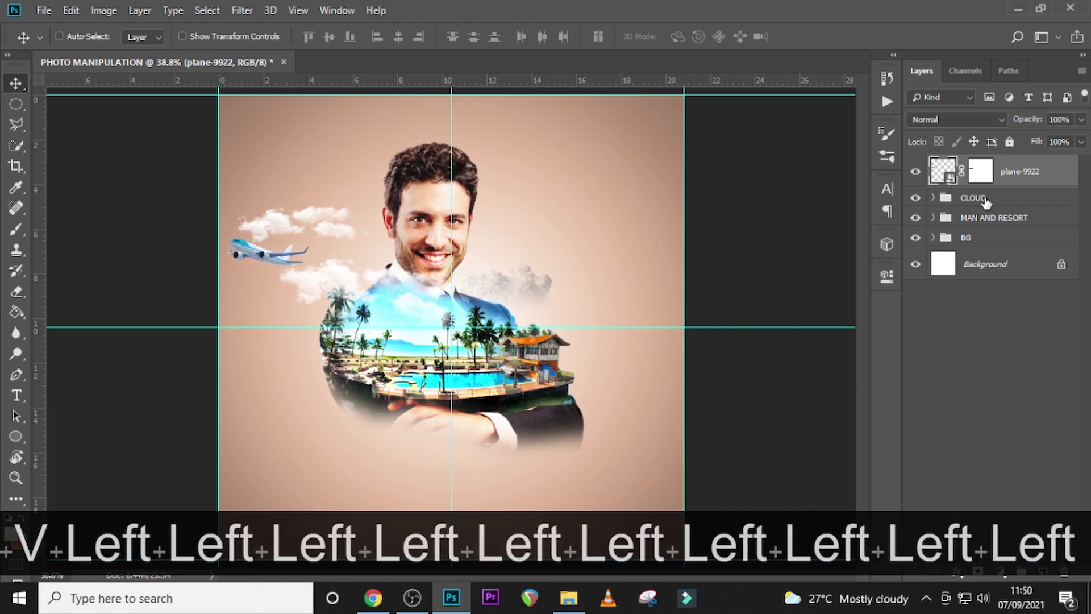
- Move the cloud-8124 copy in the CLOUD group slightly down so it sits behind the plane
left_click(933, 199)
left_click(949, 227)
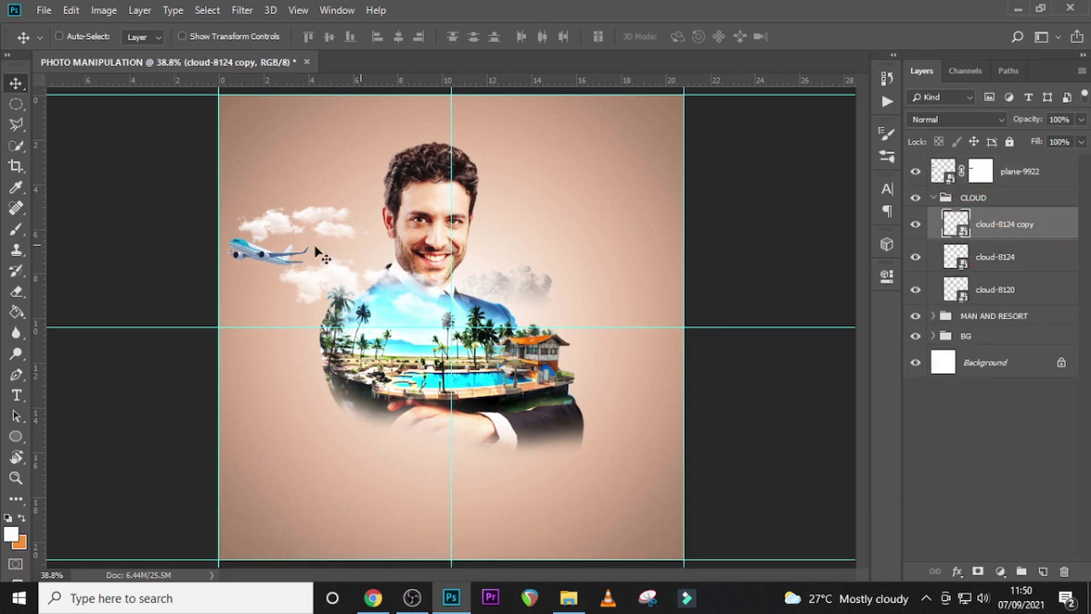
left_click_drag(302, 230, 301, 237)
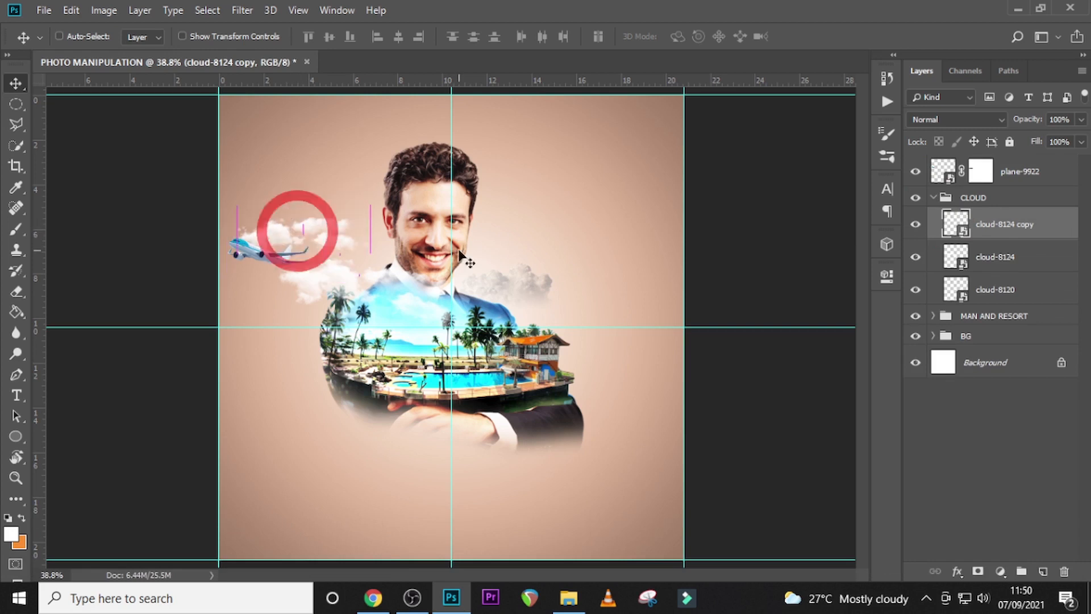
left_click(933, 199)
- Create a new layer above the plane and lasso a thin tapered selection from the plane's tail to the resort
left_click(1017, 183)
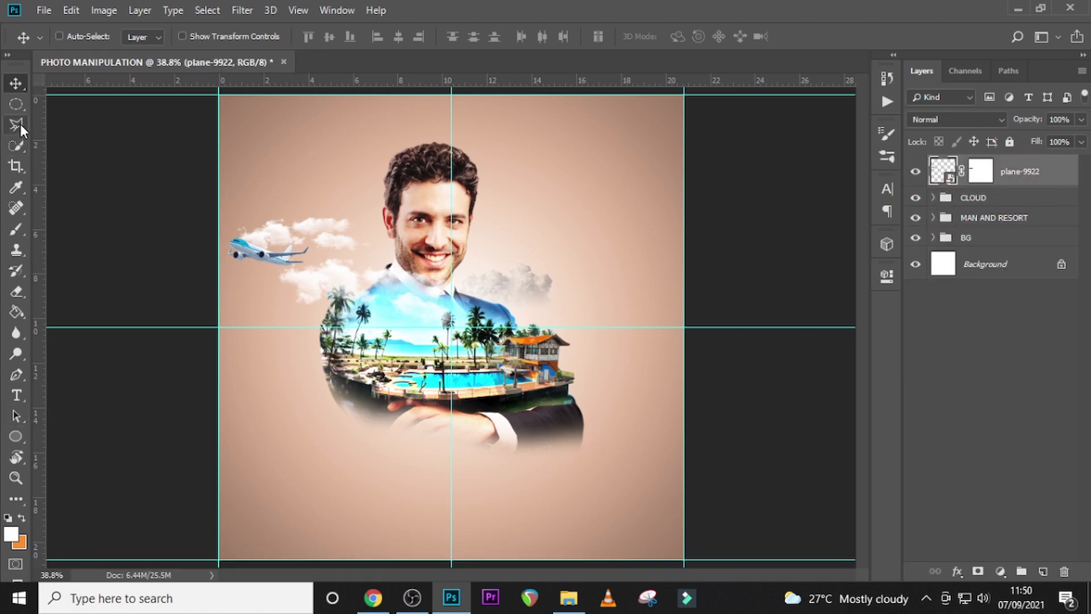
left_click(1042, 572)
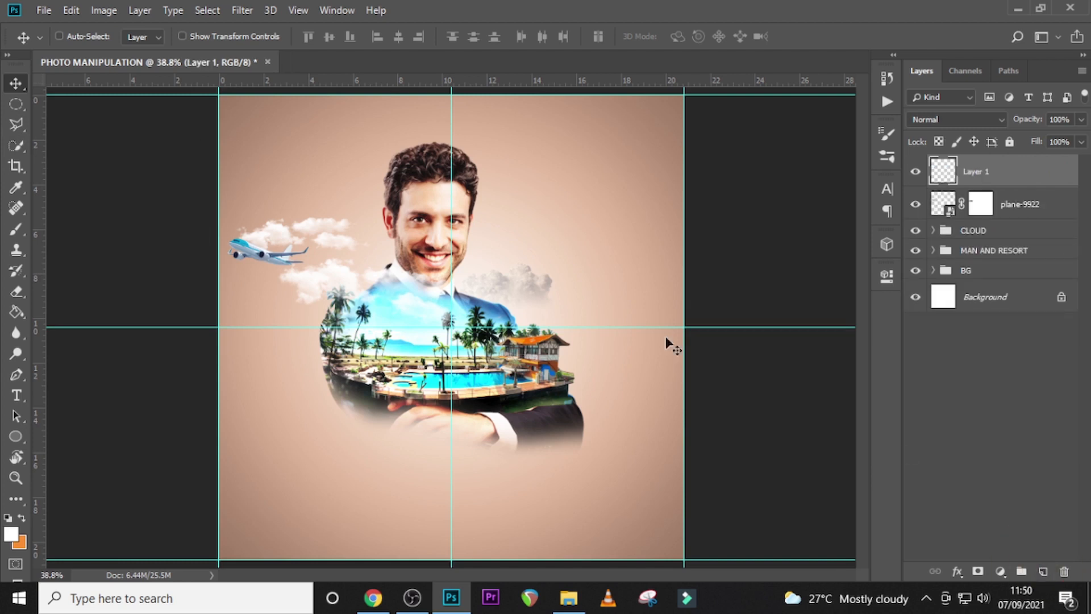
left_click(14, 125)
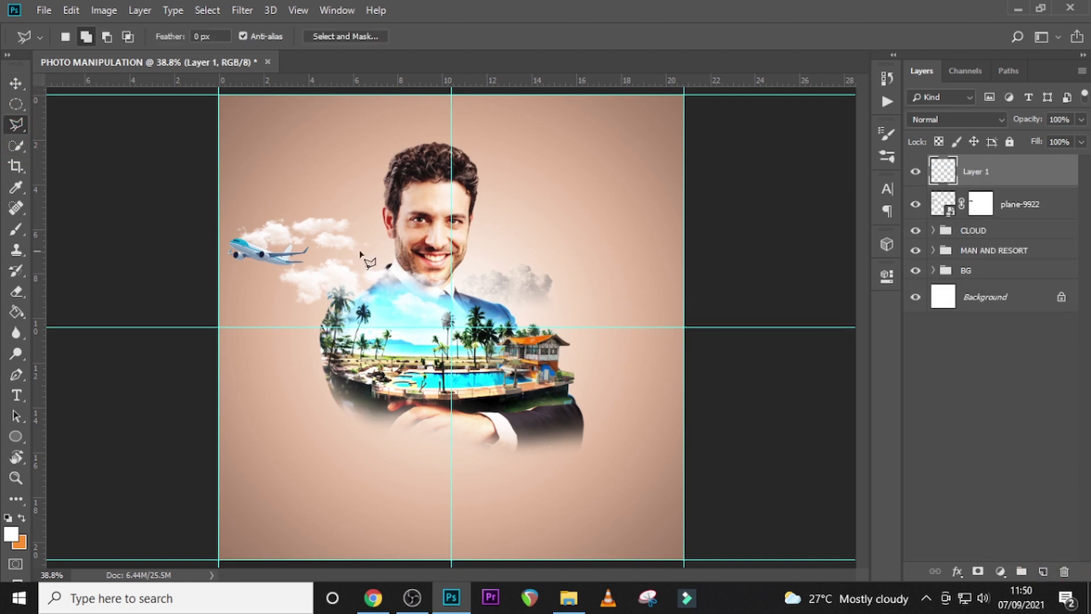
left_click(293, 258)
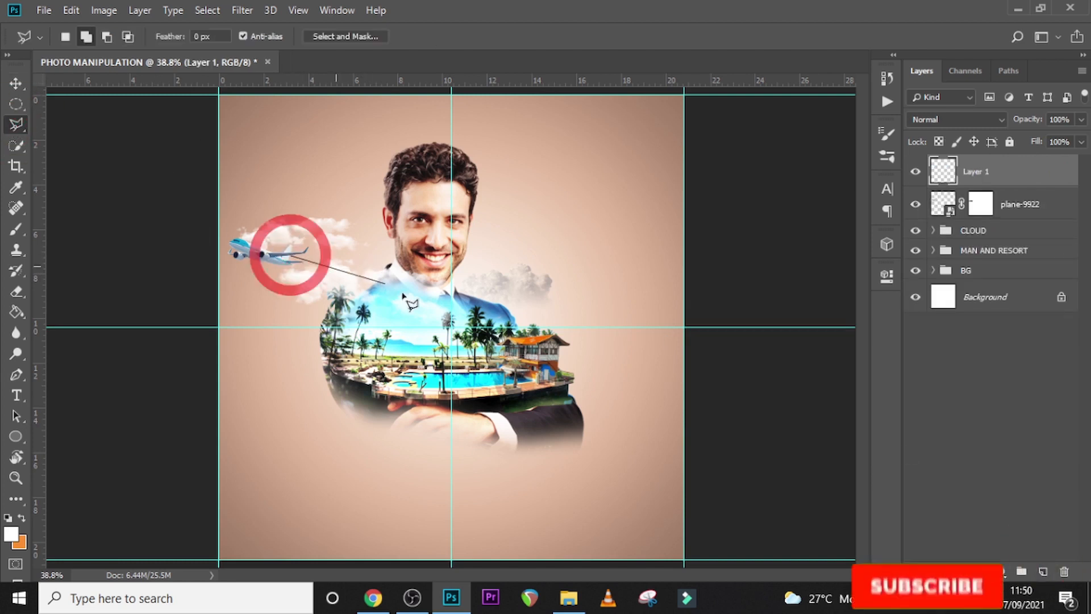
left_click(463, 348)
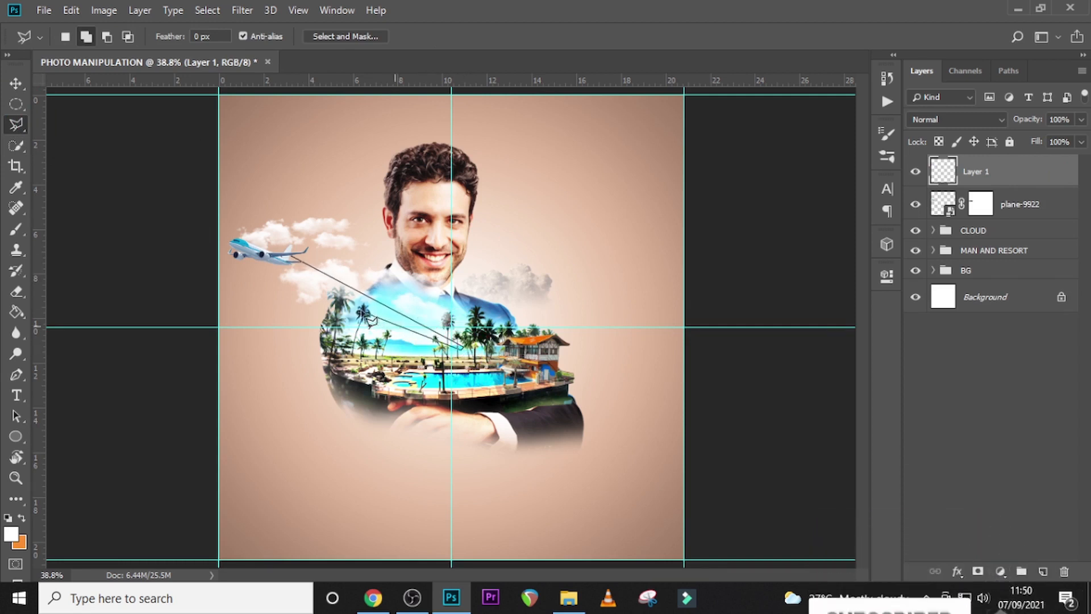
left_click(292, 258)
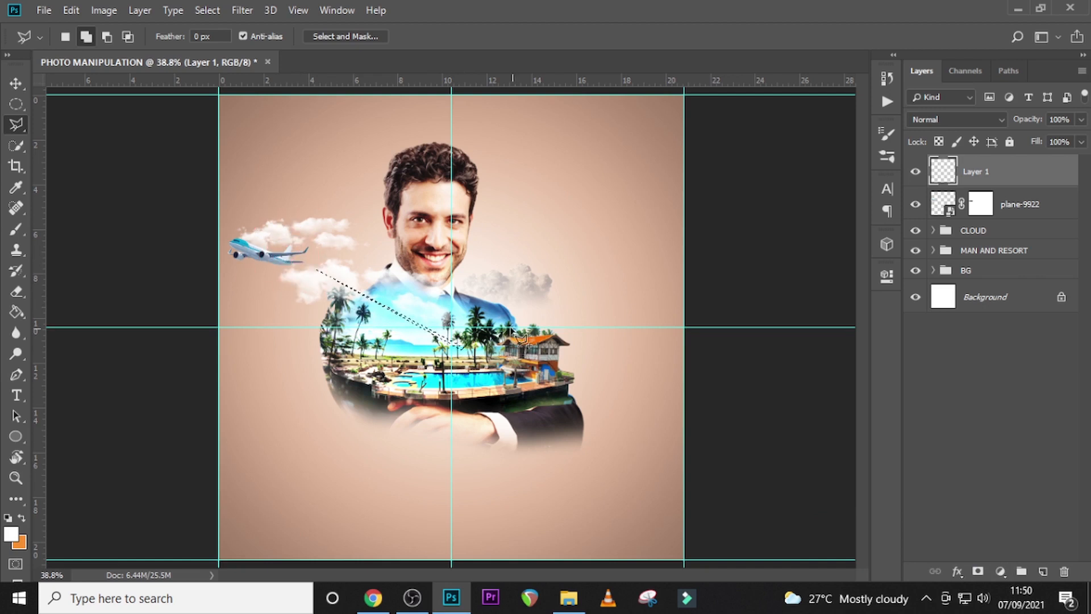
- Fill the tapered selection with white using the Paint Bucket tool, and deselect it
left_click(17, 314)
right_click(17, 312)
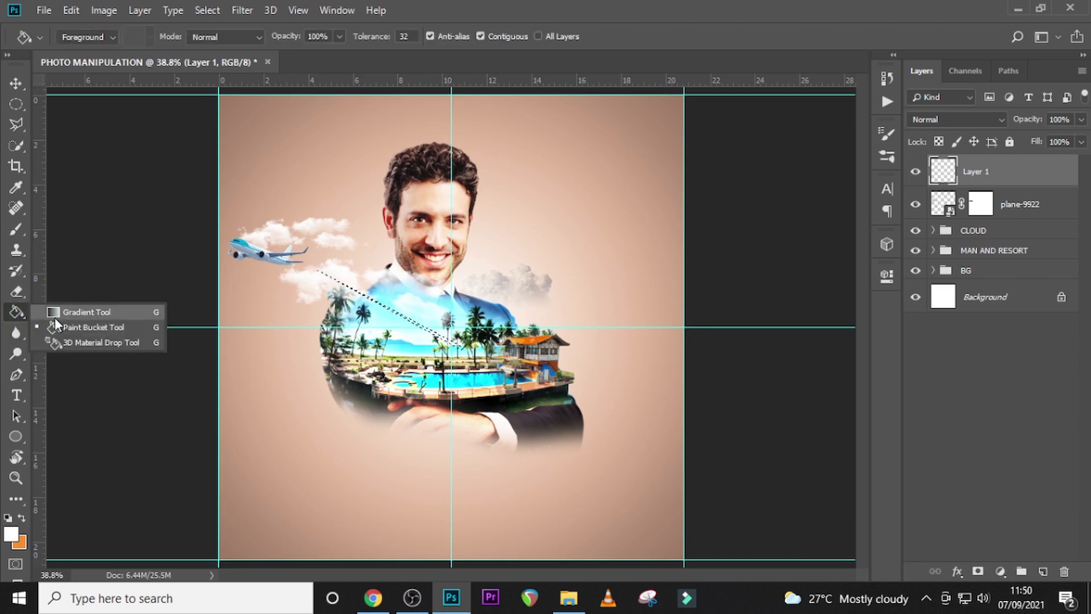
left_click(72, 329)
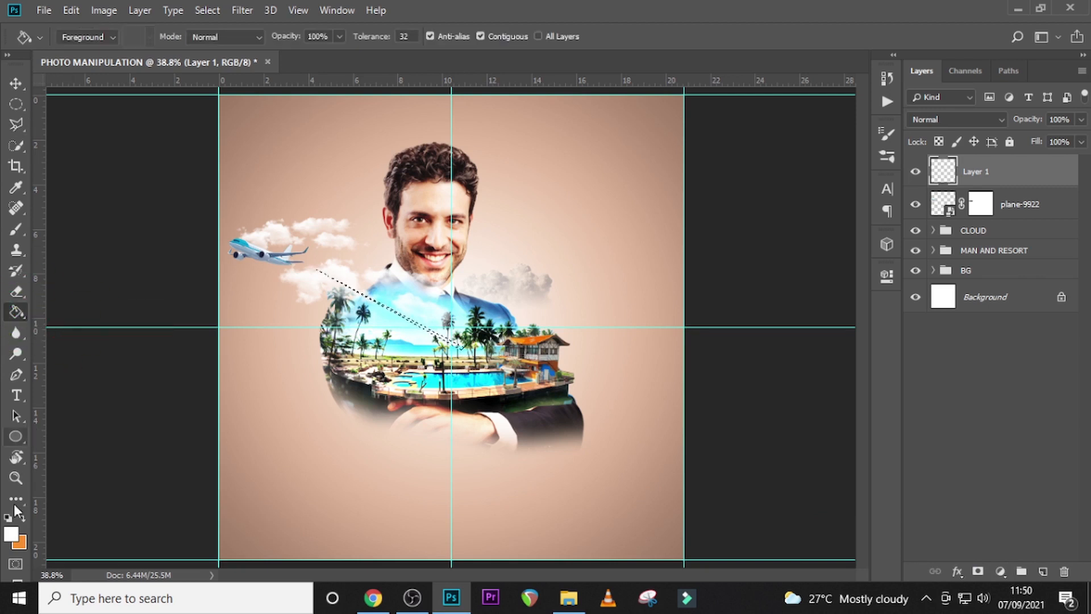
left_click(443, 332)
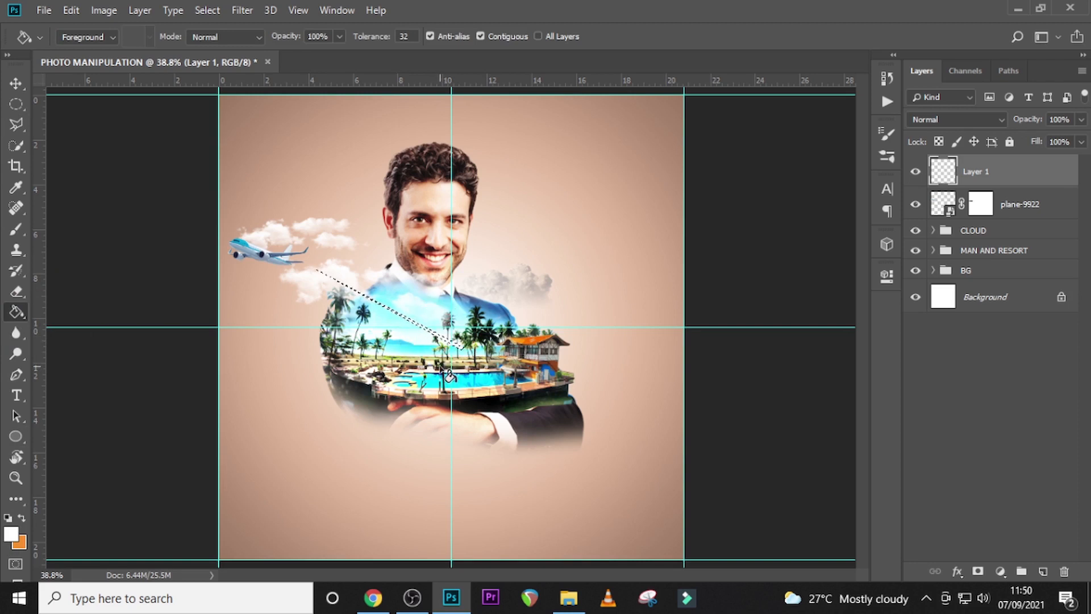
key("ctrl+d")
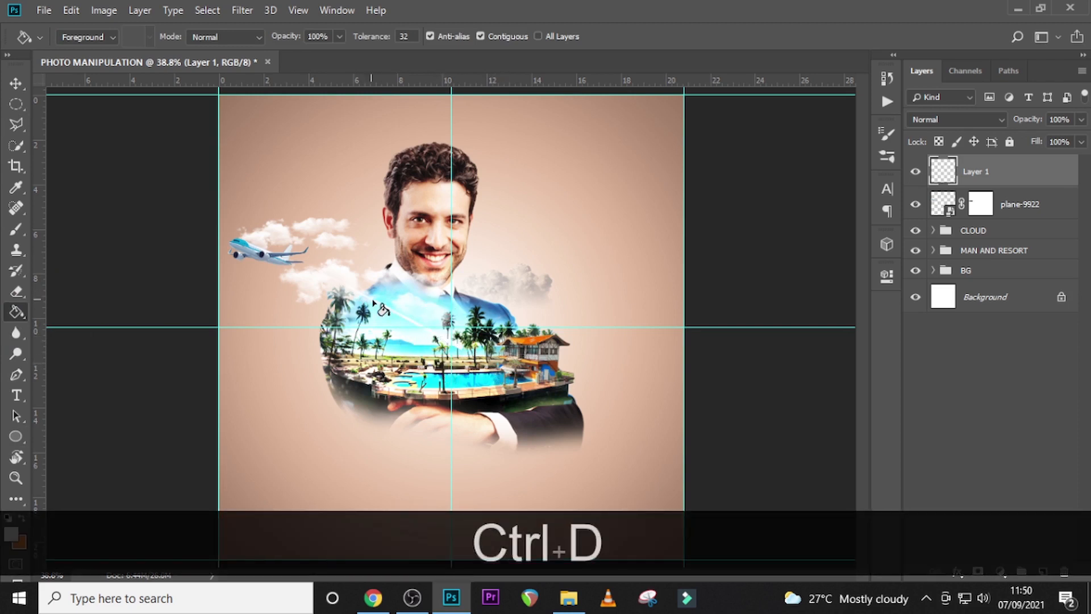
- Stretch the white trail on Layer 1 toward the plane's tail to about 113% width and 101% height
key("ctrl+t")
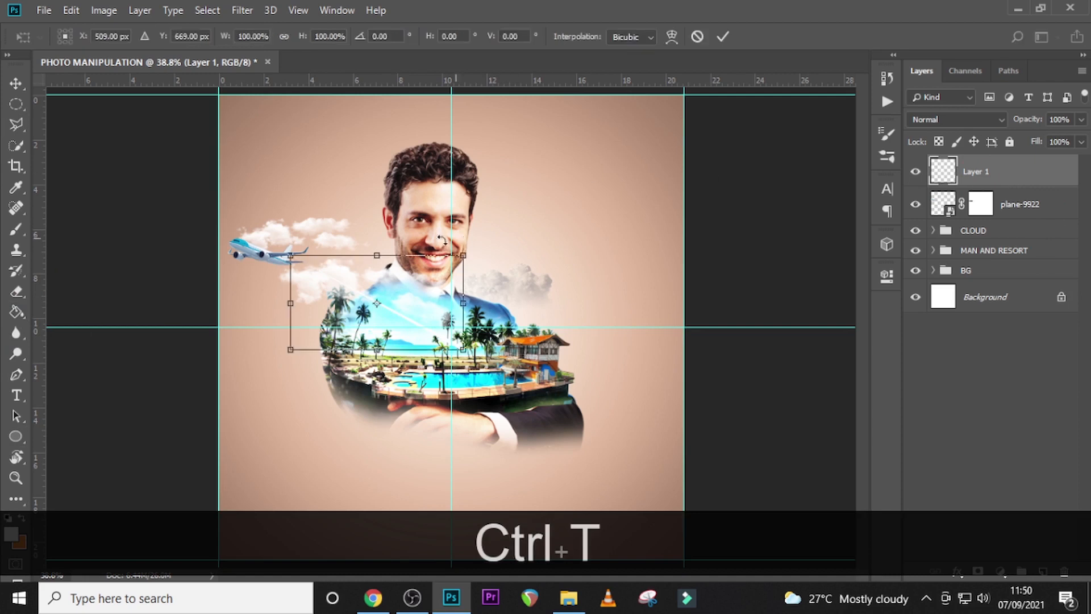
left_click_drag(291, 257, 269, 255)
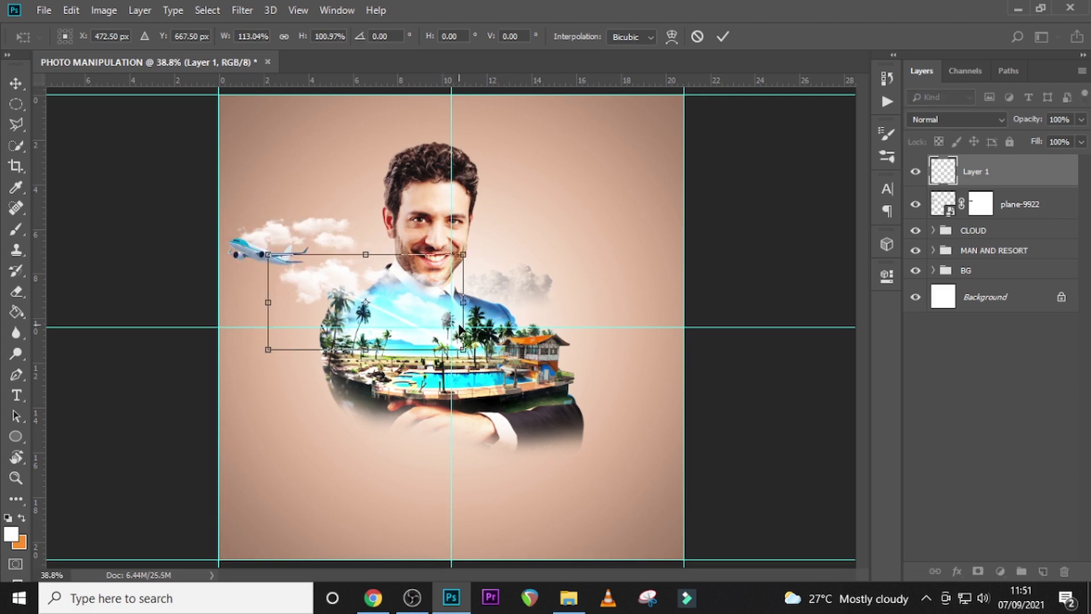
key("Return")
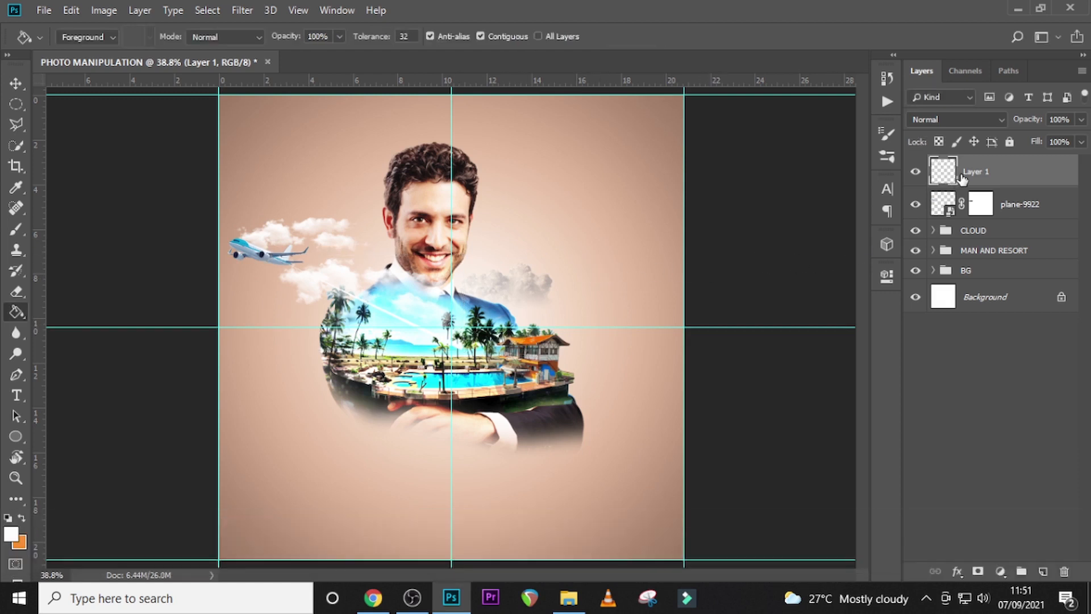
- Soften the white trail on Layer 1 with a Gaussian Blur of 3.7 pixels radius
key("ctrl+b")
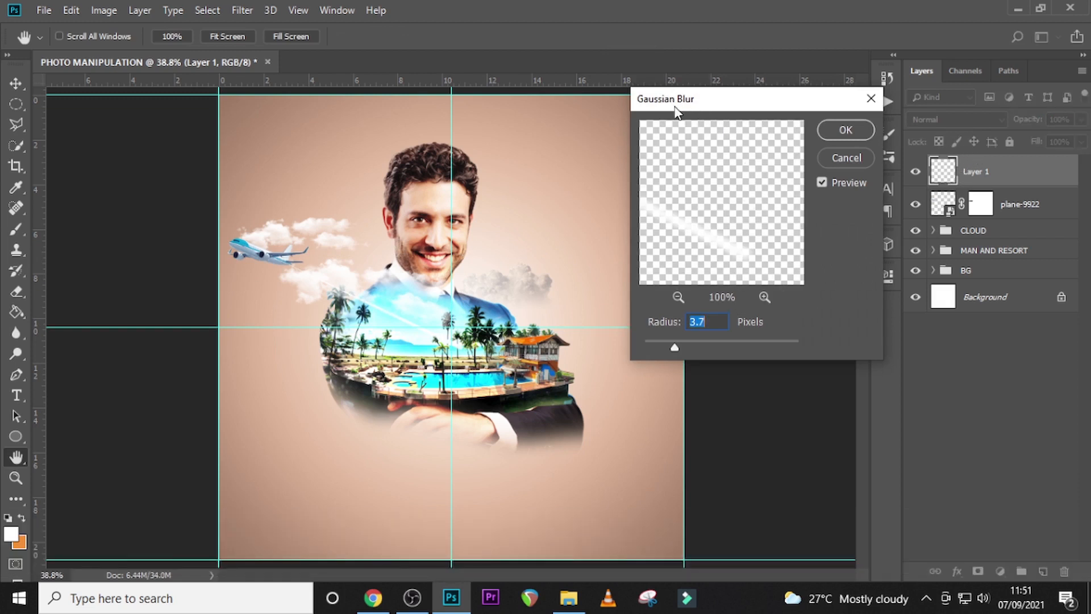
left_click(846, 158)
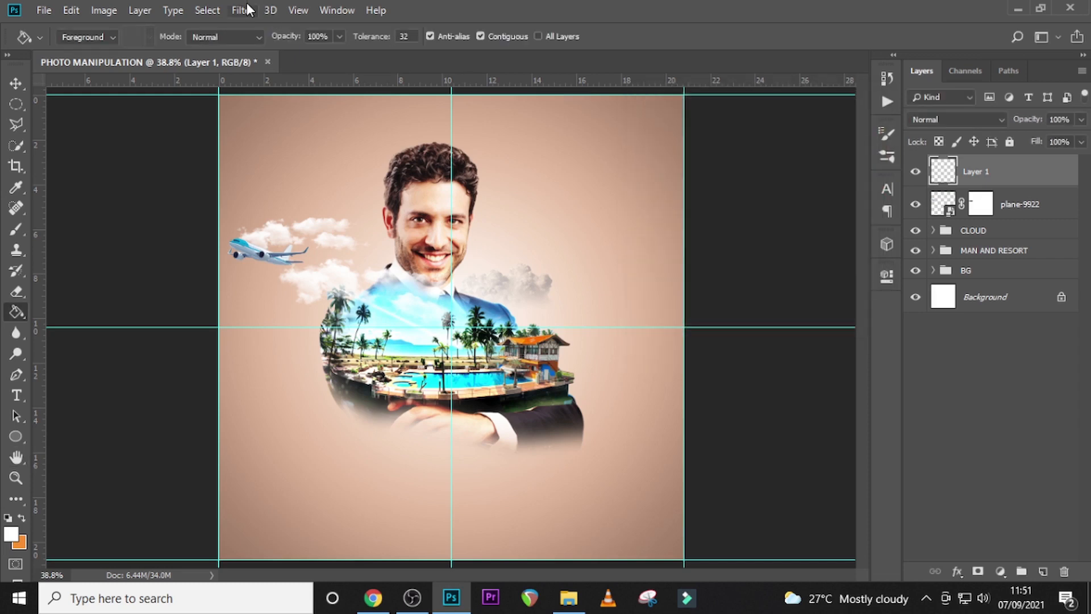
left_click(247, 4)
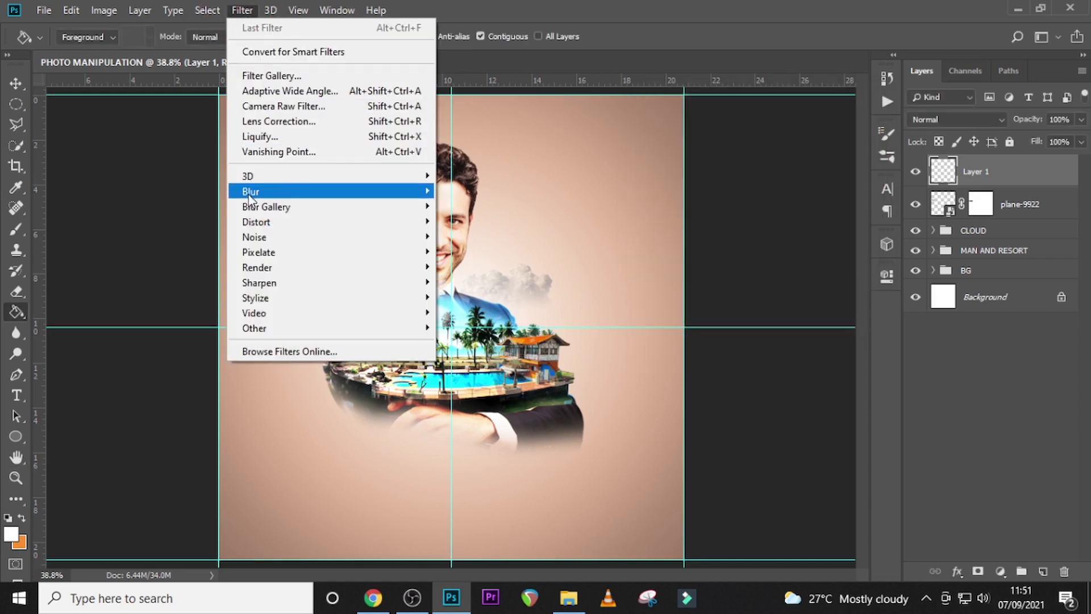
mouse_move(420, 192)
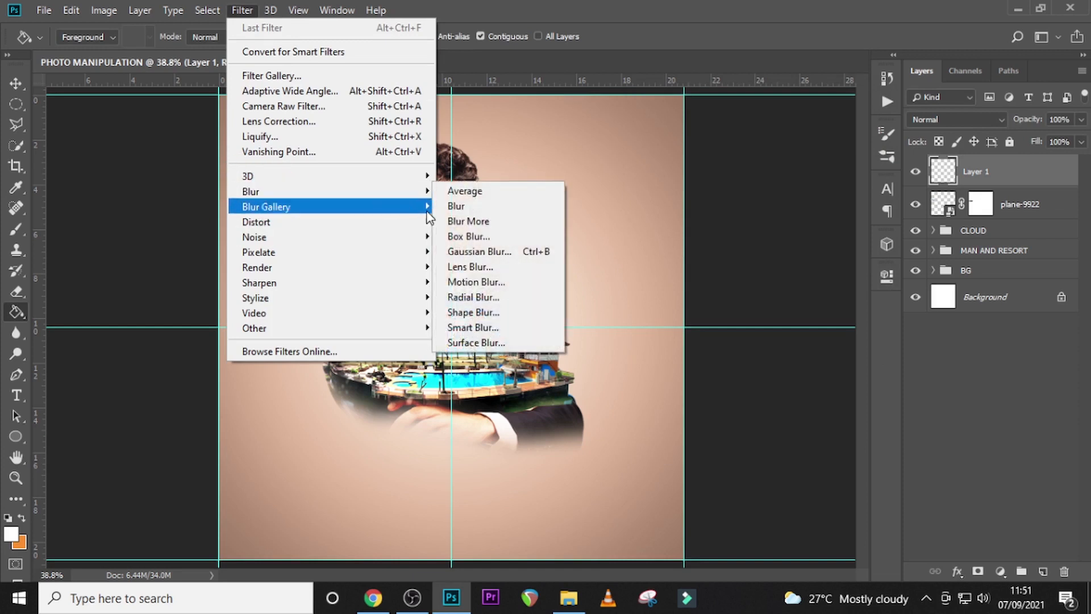
left_click(479, 251)
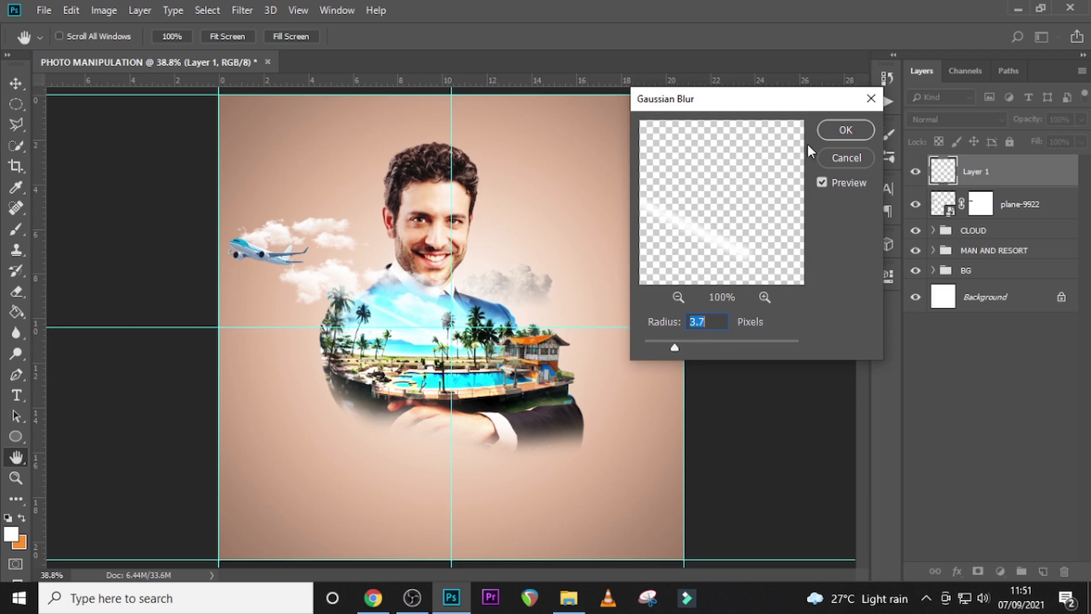
left_click(846, 130)
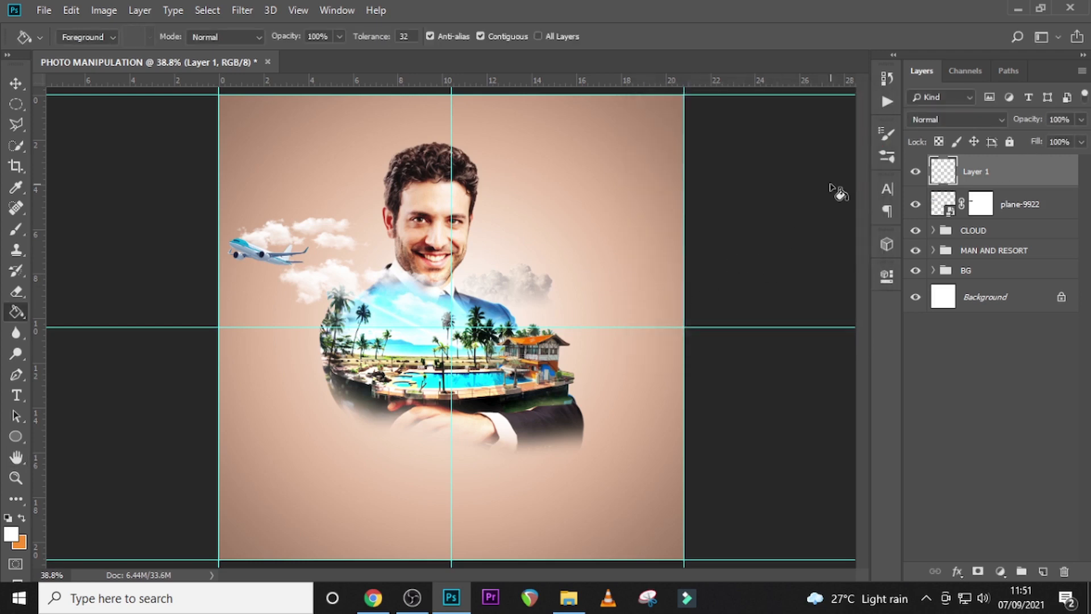
- Duplicate the blurred trail layer and put the copy into Free Transform
key("ctrl+j")
key("ctrl+=")
key("ctrl+=")
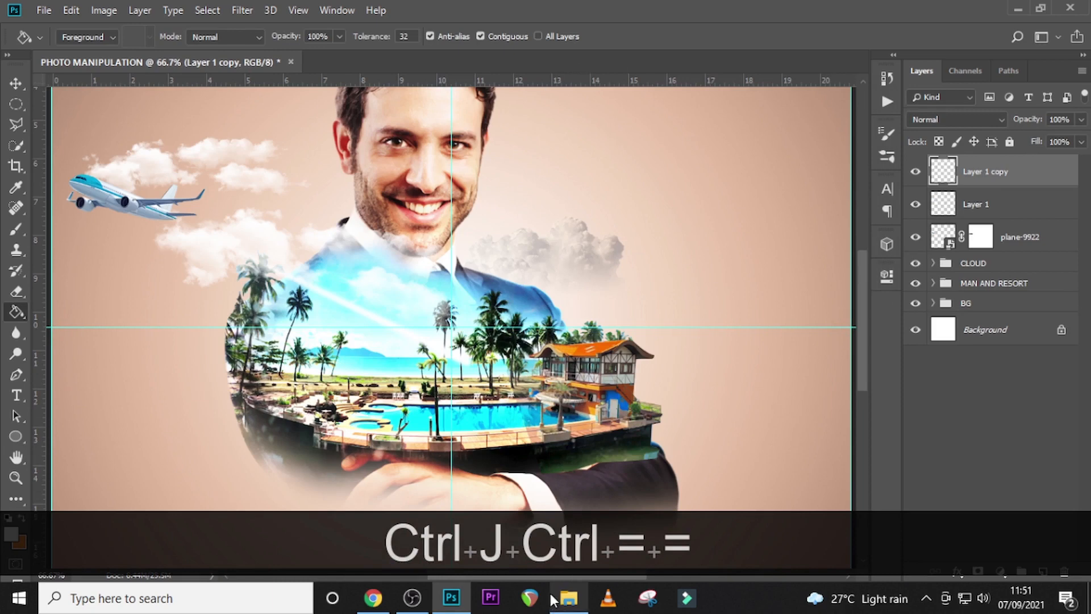
left_click_drag(547, 578, 486, 580)
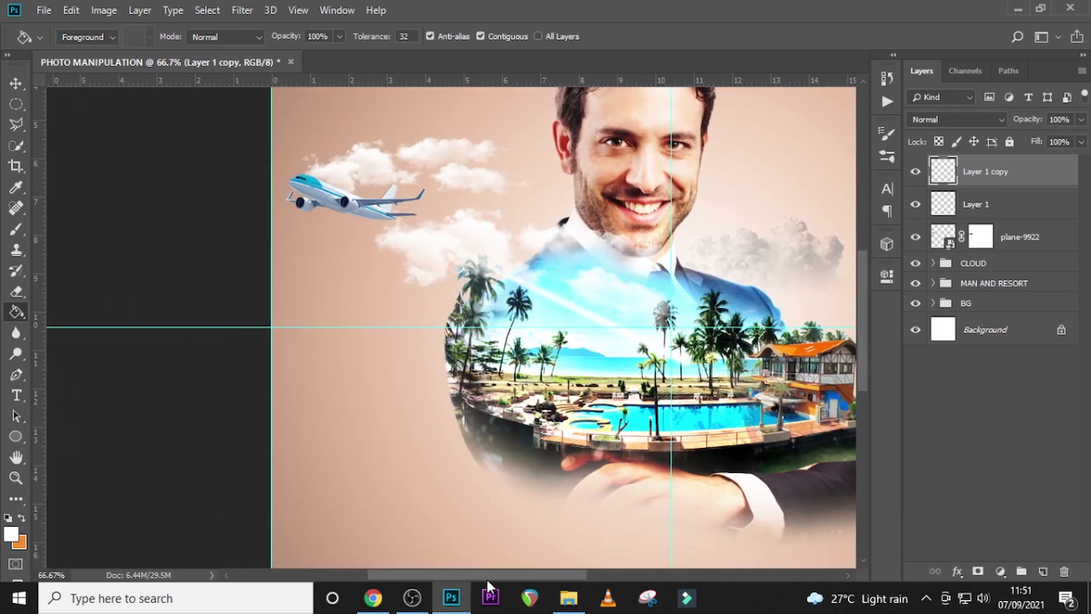
key("ctrl+t")
right_click(602, 292)
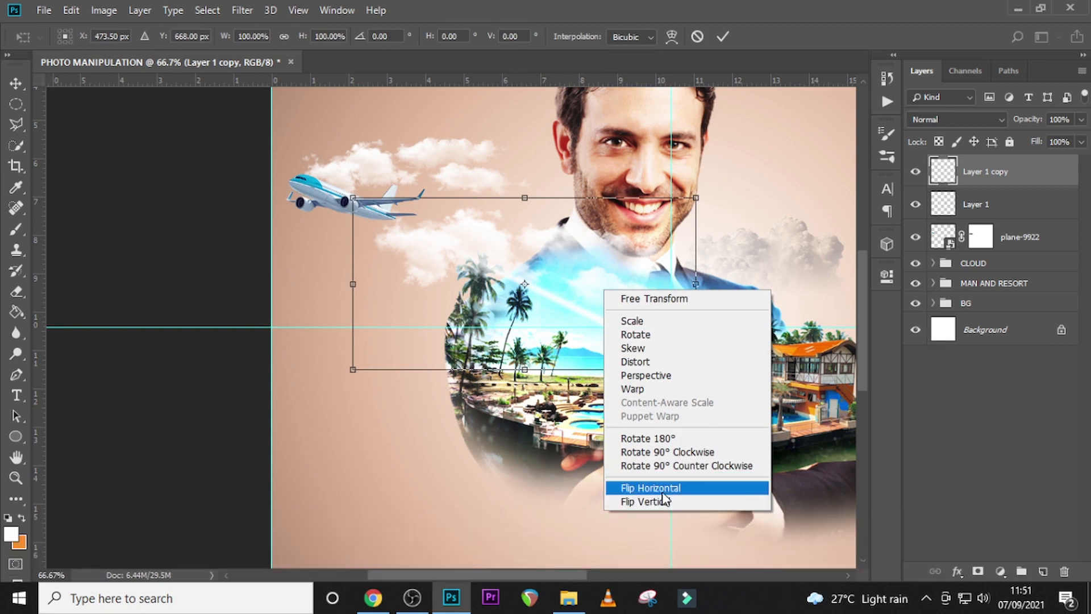
left_click(651, 487)
key("ctrl+z")
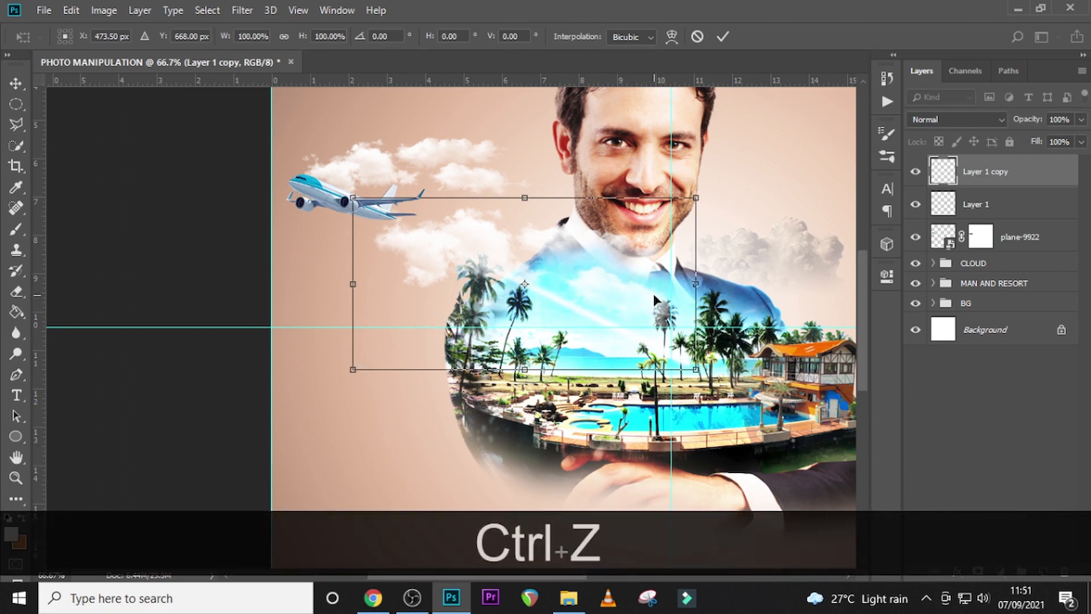
- Rotate the trail copy about 2.2° clockwise and shift it slightly toward the plane, so the two trails fan apart
left_click_drag(756, 207, 755, 227)
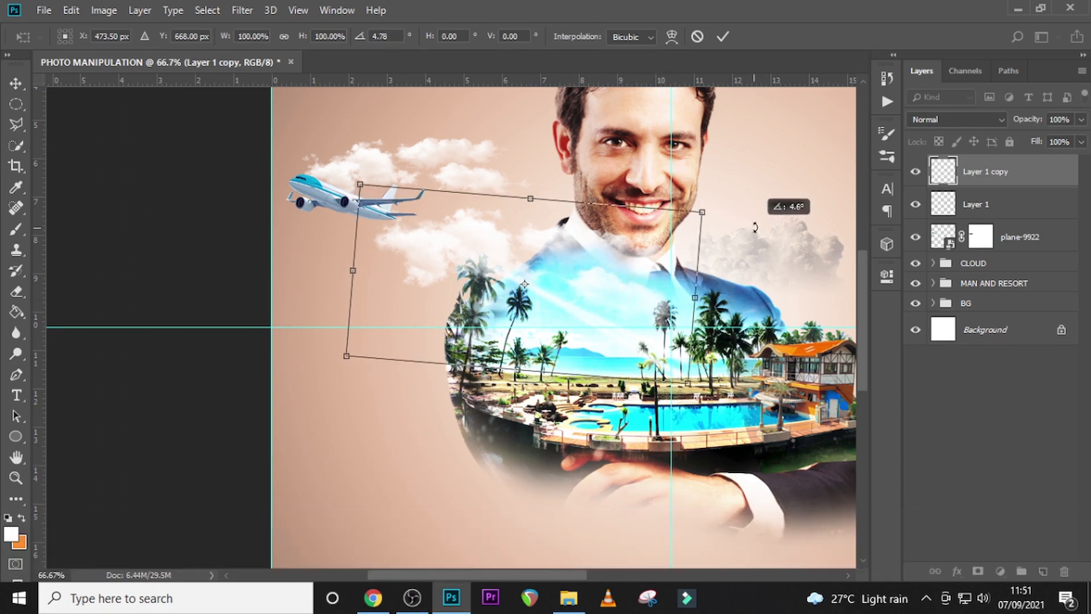
mouse_move(602, 263)
left_mouse_down()
mouse_move(582, 272)
mouse_move(585, 258)
left_mouse_up()
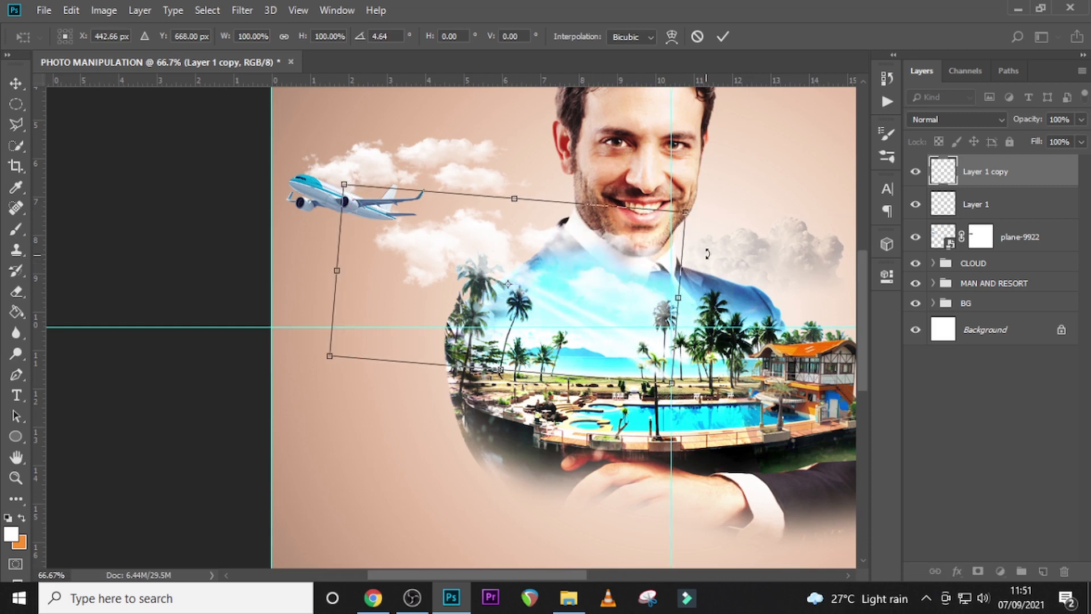
left_click_drag(707, 254, 711, 245)
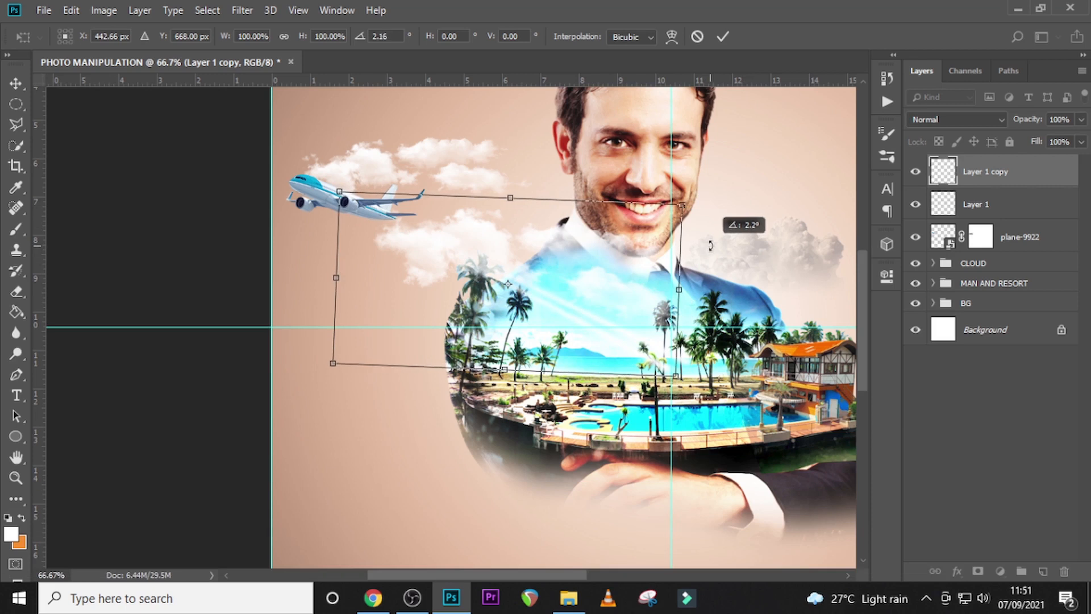
key("Return")
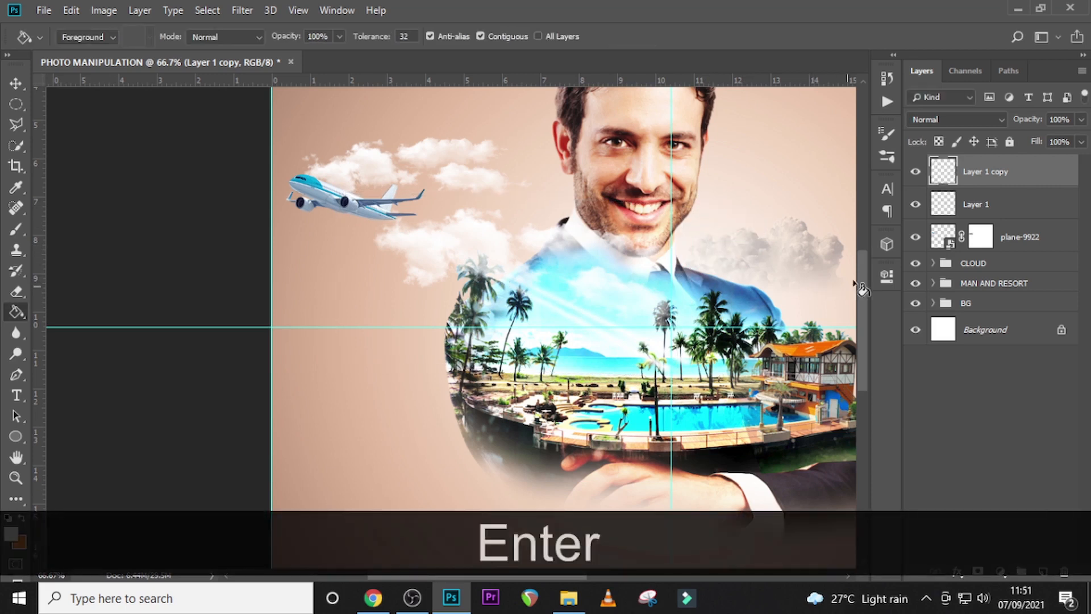
- Rotate Layer 1 and Layer 1 copy together about 1.1° clockwise to align both trails with the plane's tail
left_click(975, 203, "ctrl")
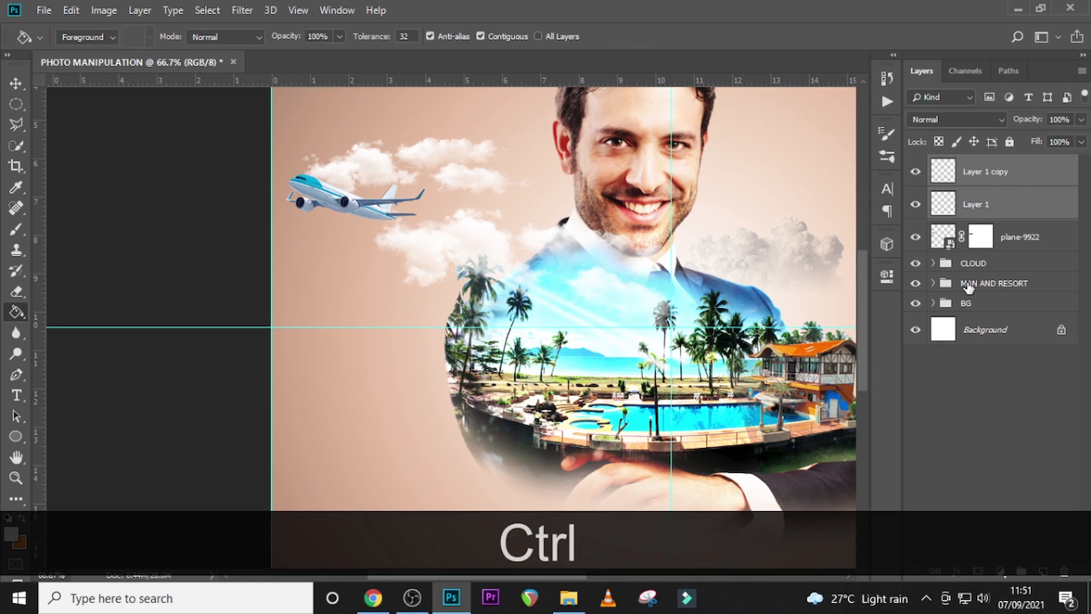
key("ctrl+t")
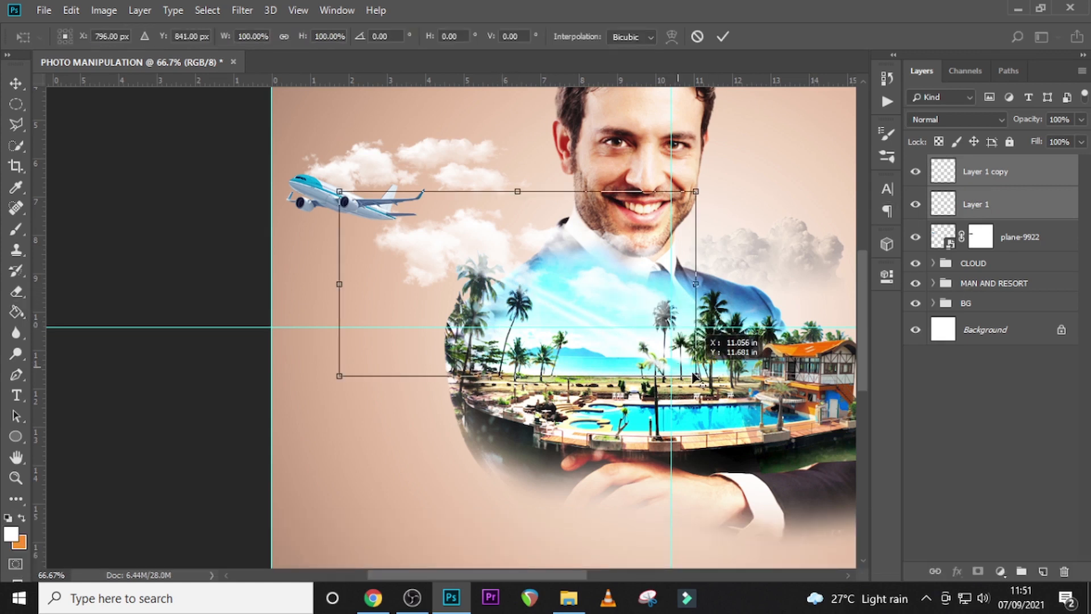
left_click_drag(323, 191, 330, 180)
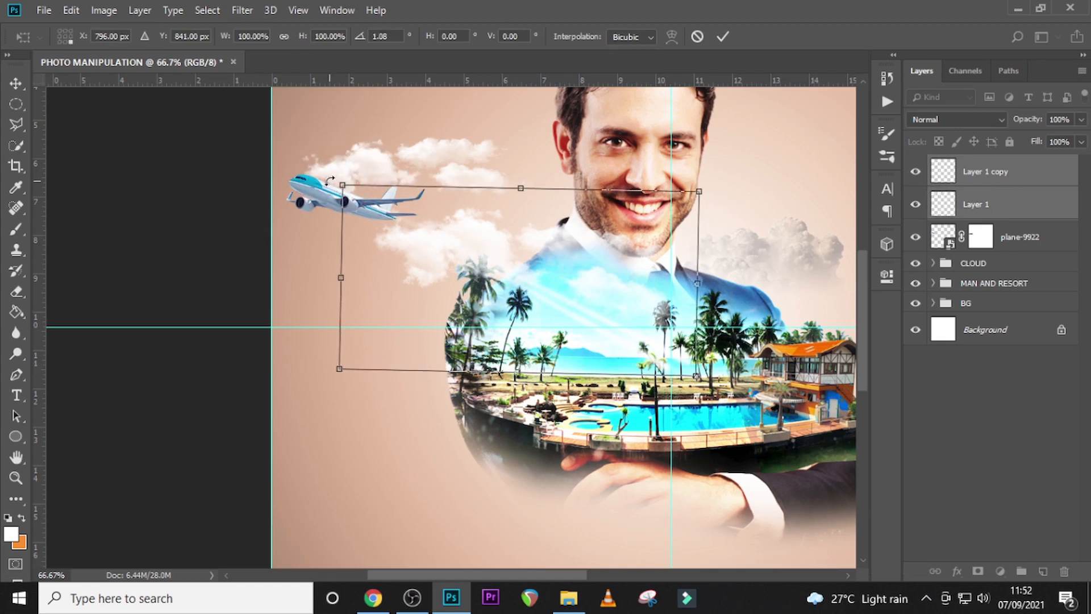
key("Return")
- Duplicate the Layer 1 copy trail twice to strengthen the white streak
left_click(1007, 199)
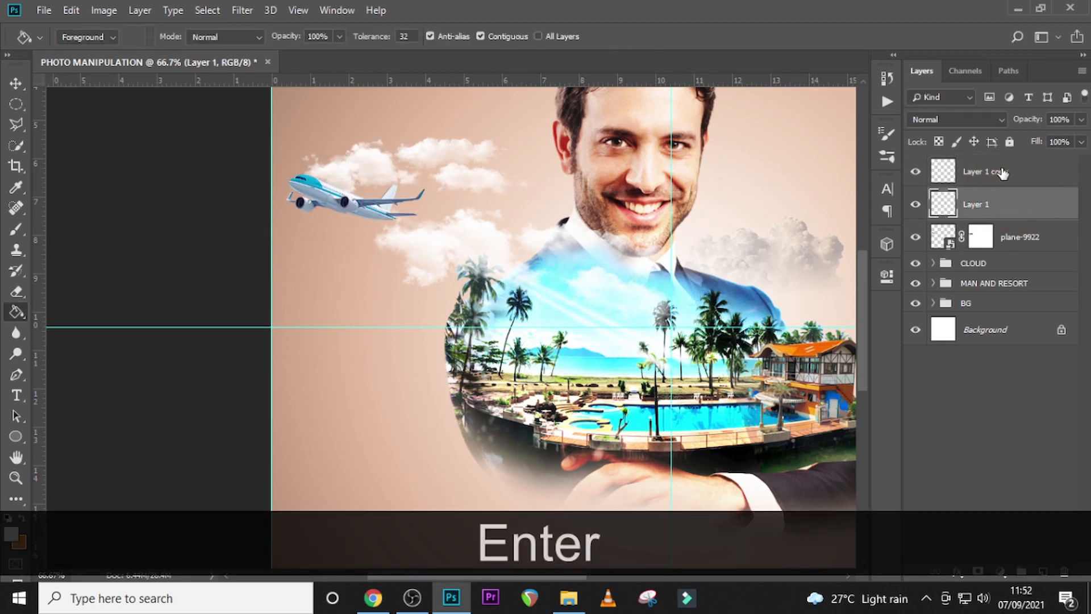
left_click(1002, 173)
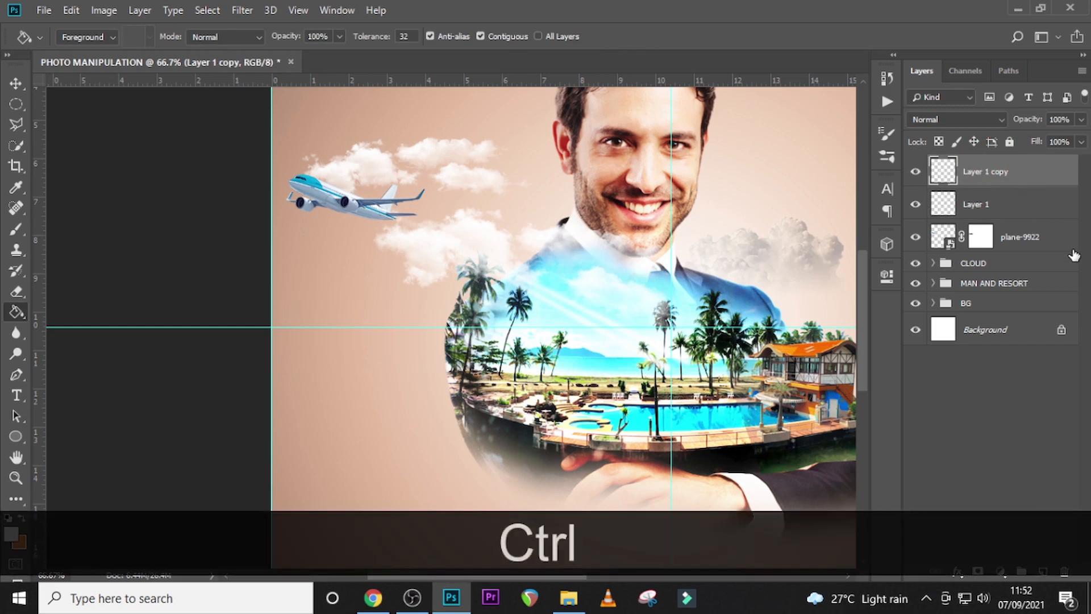
key("ctrl+8")
key("ctrl+0")
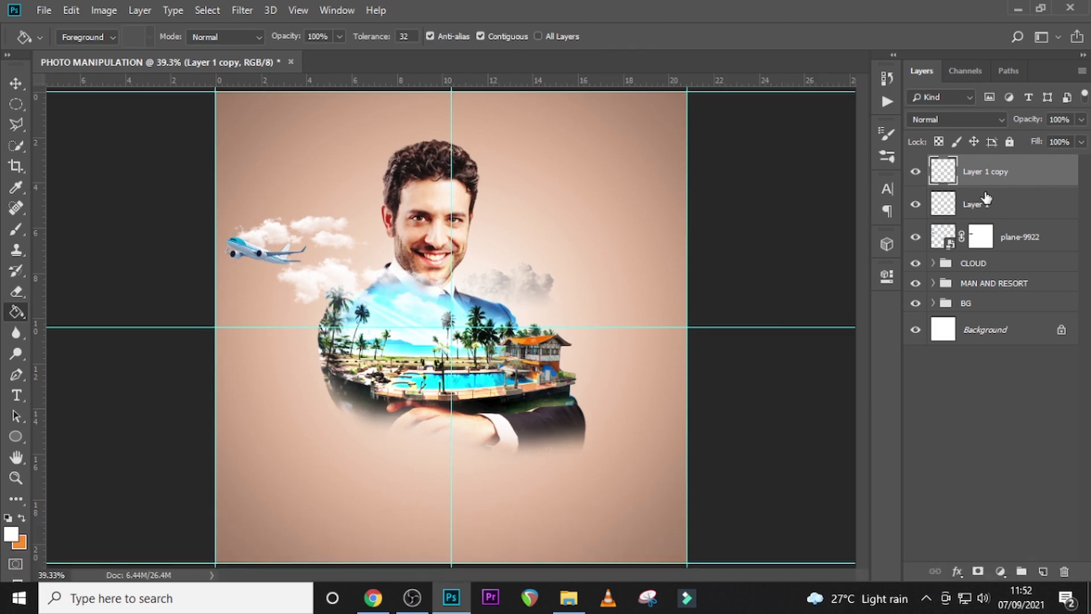
key("ctrl")
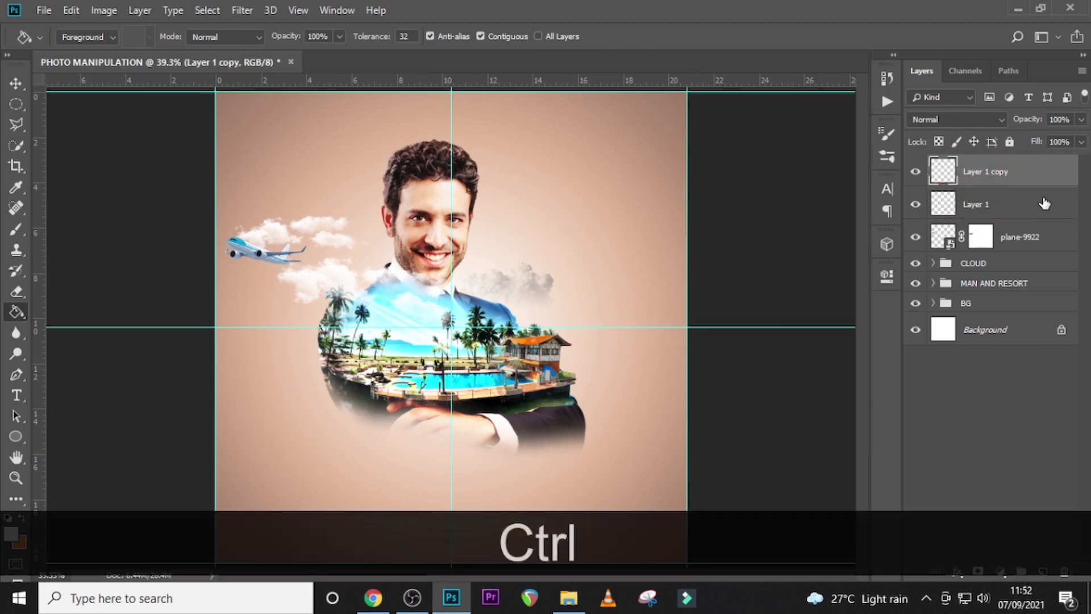
key("ctrl+j")
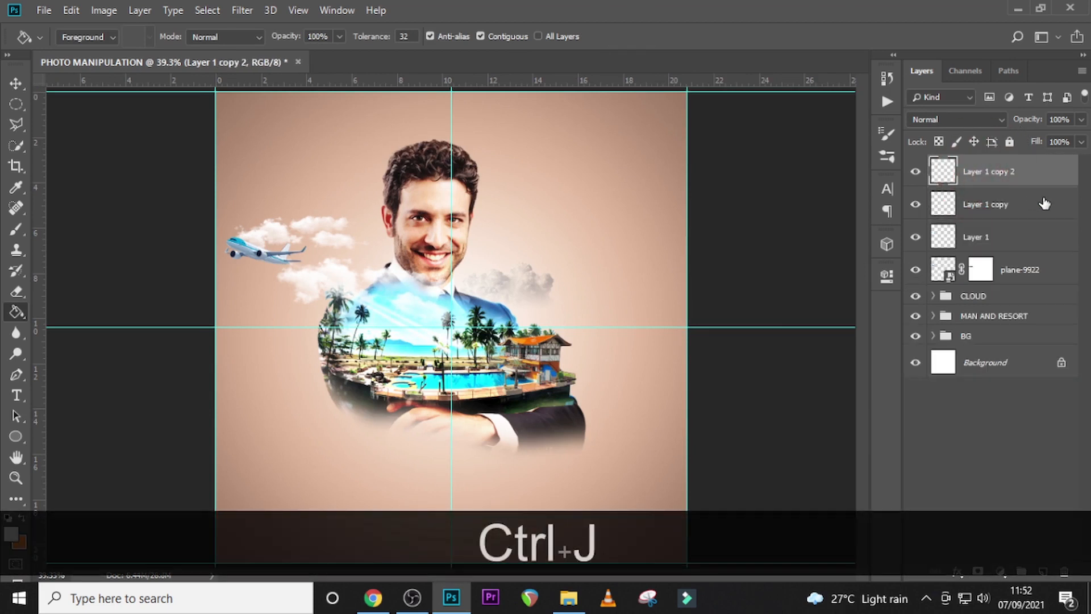
left_click(984, 211)
key("ctrl+j")
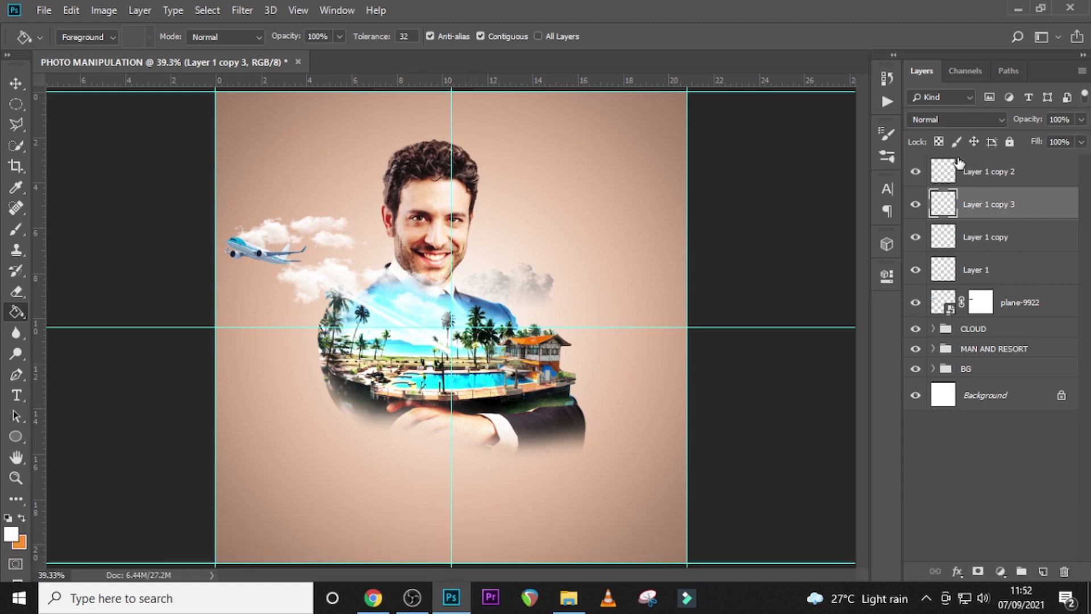
- Group the four trail layers with the plane-9922 layer and name the group PLANE
left_click(975, 166)
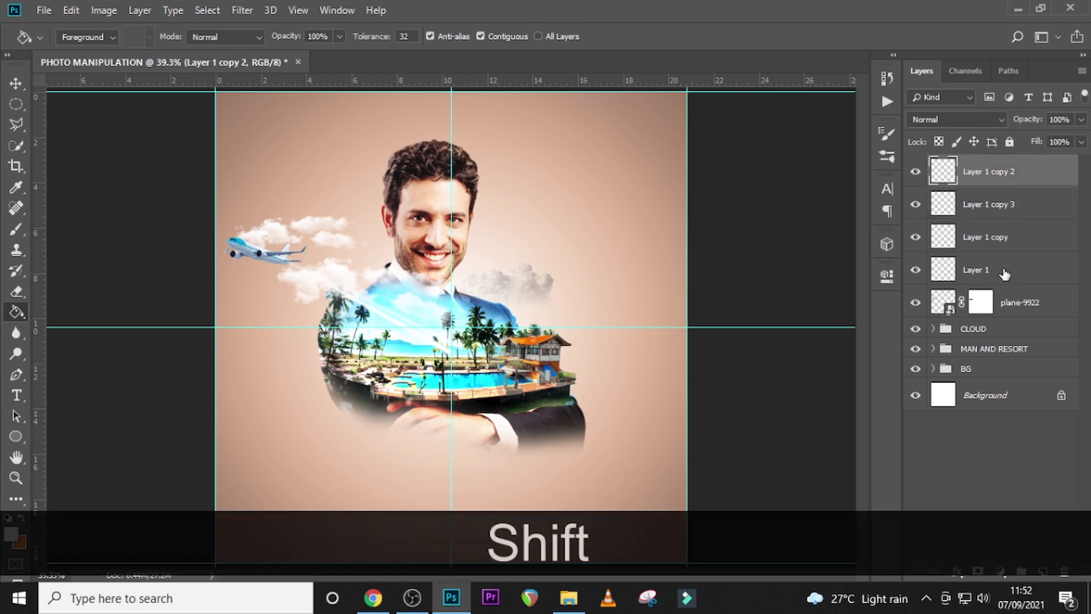
left_click(1017, 305, "shift")
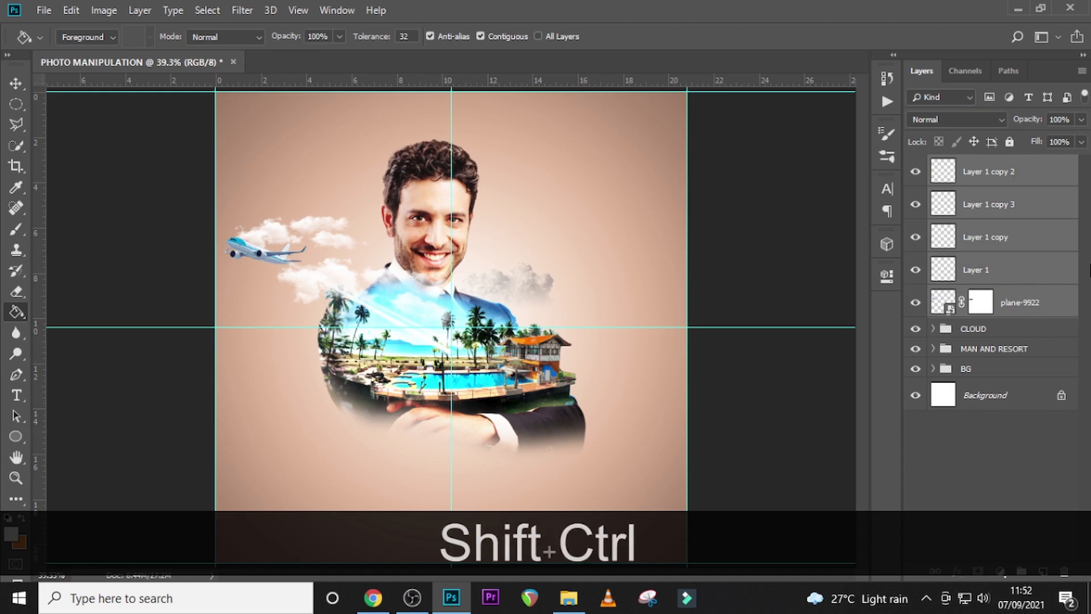
key("ctrl+shift+g")
double_click(976, 165)
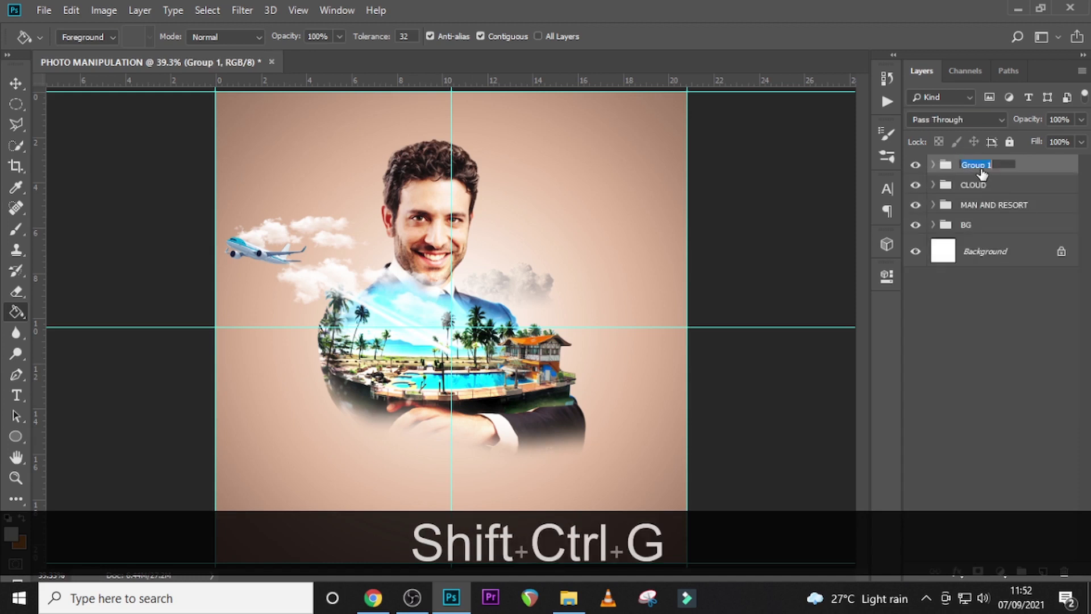
key("Caps_Lock")
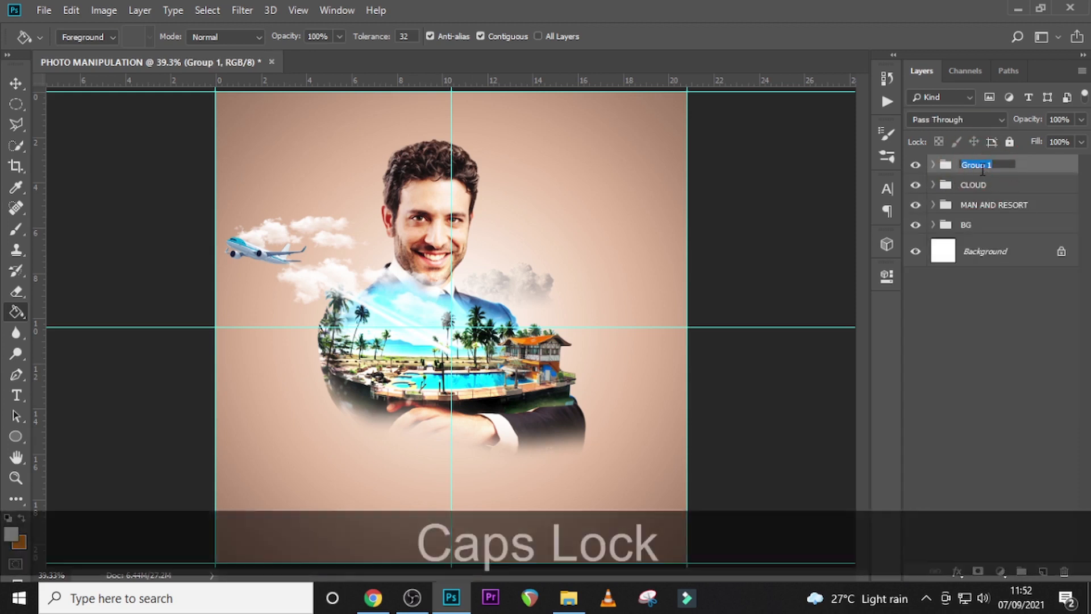
type("P")
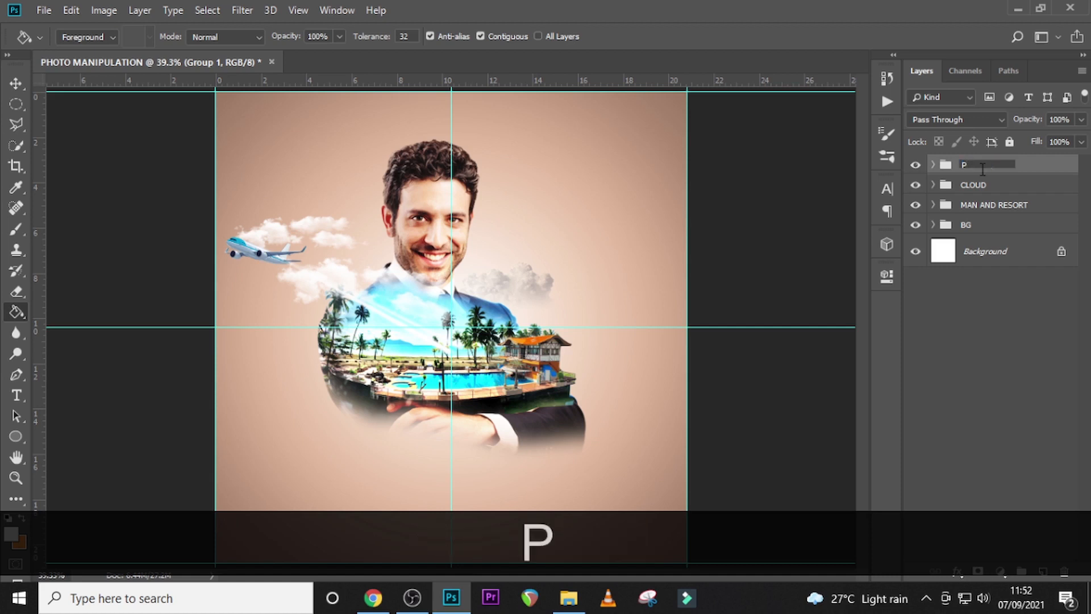
type("LANE")
key("Return")
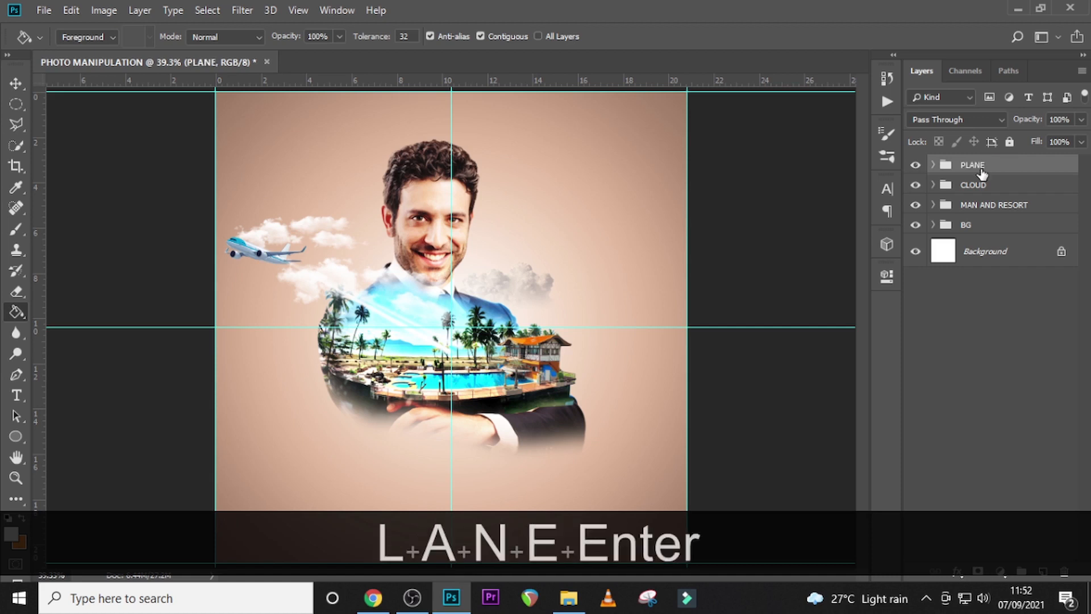
- Add a layer mask to the PLANE group and paint black with a 250 px soft brush to hide the trail over the pool area
left_click(977, 571)
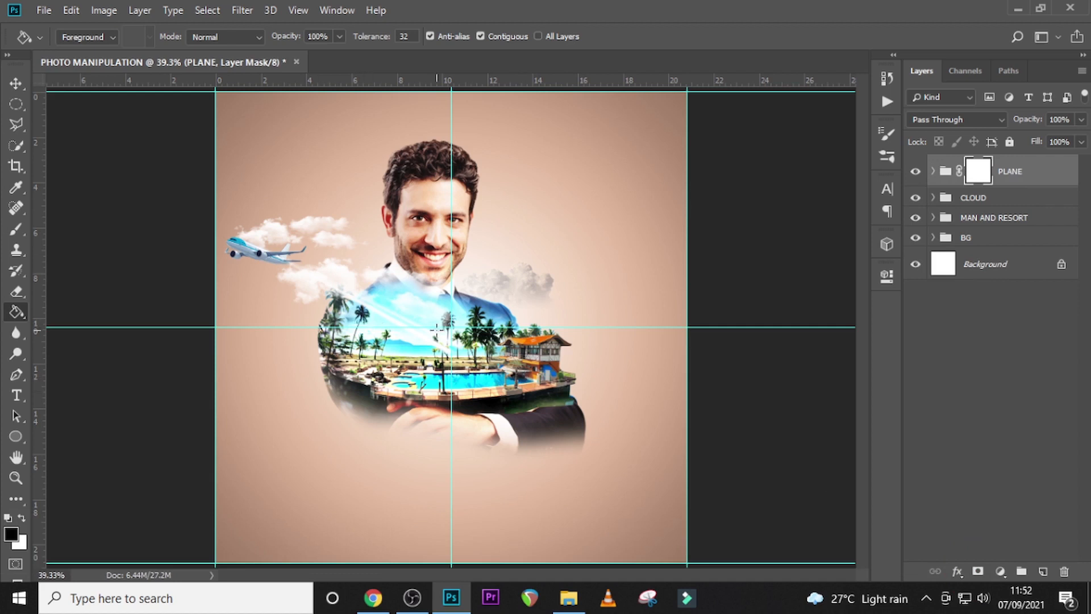
key("Caps_Lock")
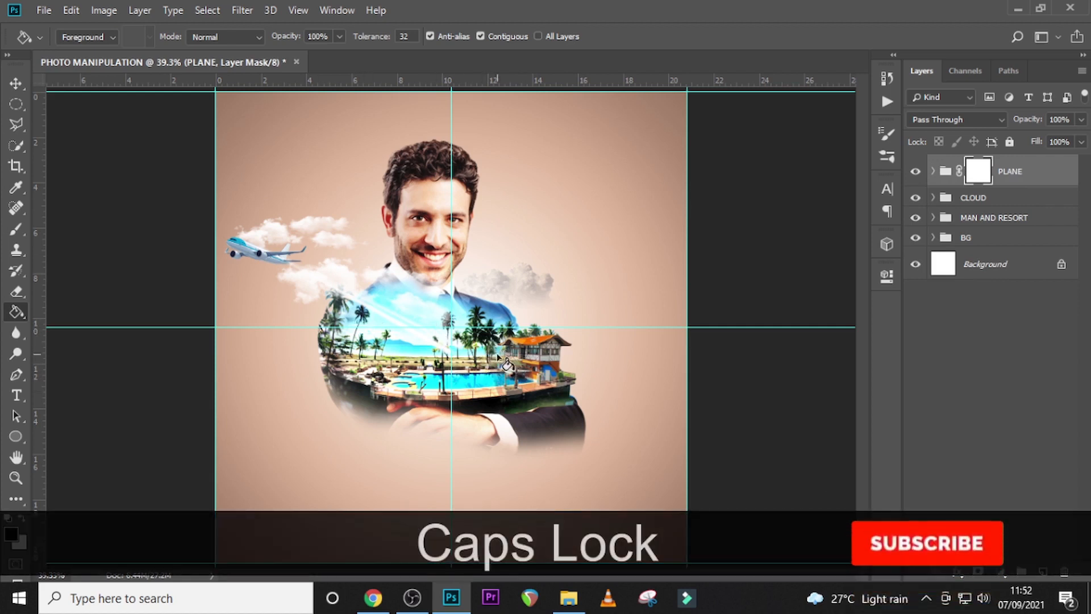
key("b")
key("bracketright")
key("bracketright")
key("bracketright")
key("bracketright")
key("bracketright")
key("bracketright")
key("bracketright")
key("bracketright")
key("bracketright")
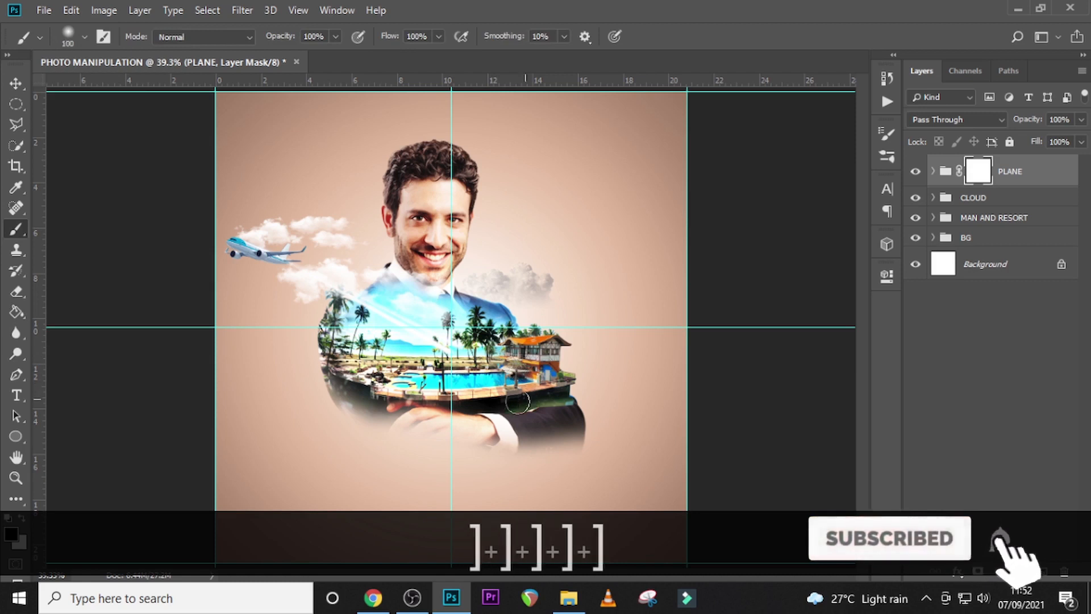
key("bracketright")
left_click(468, 358)
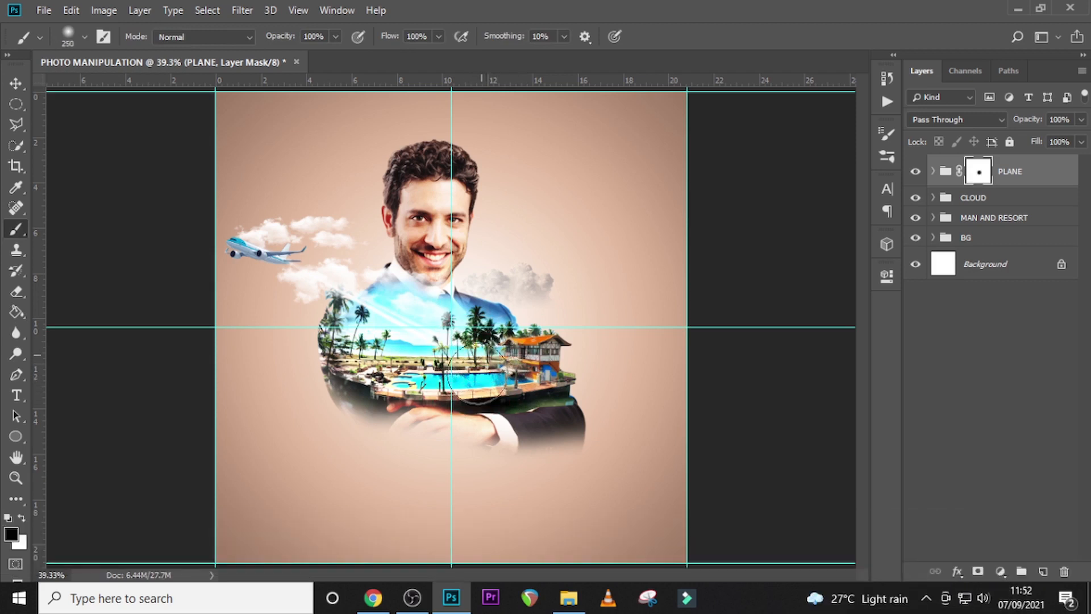
left_click(477, 397)
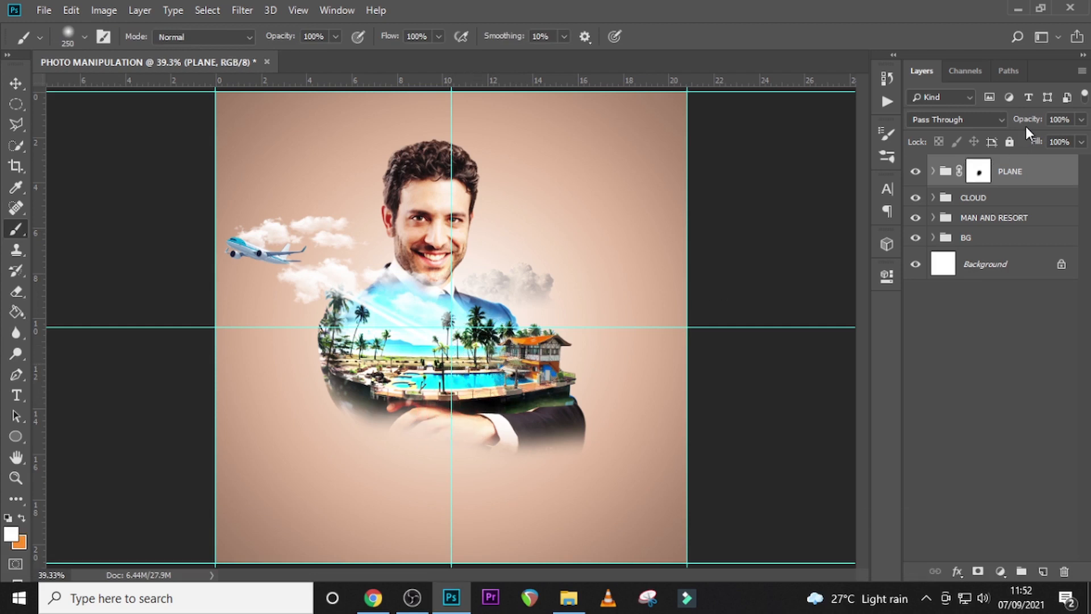
- Place butterfly-10030.png from the done folder into the composition and scale it to about 13%
left_click(570, 598)
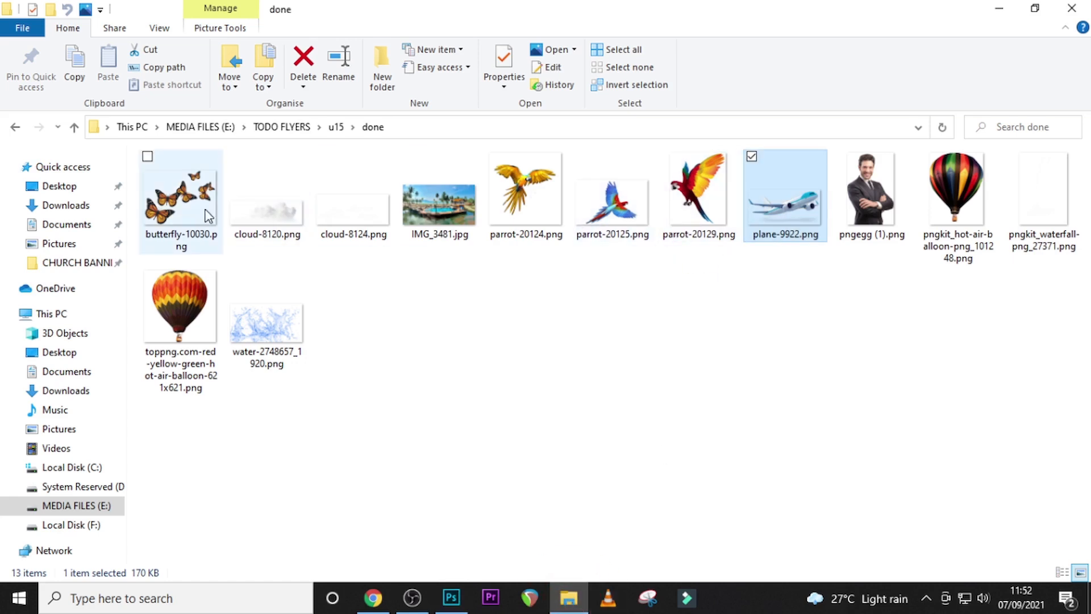
left_click(180, 199)
left_click(451, 597)
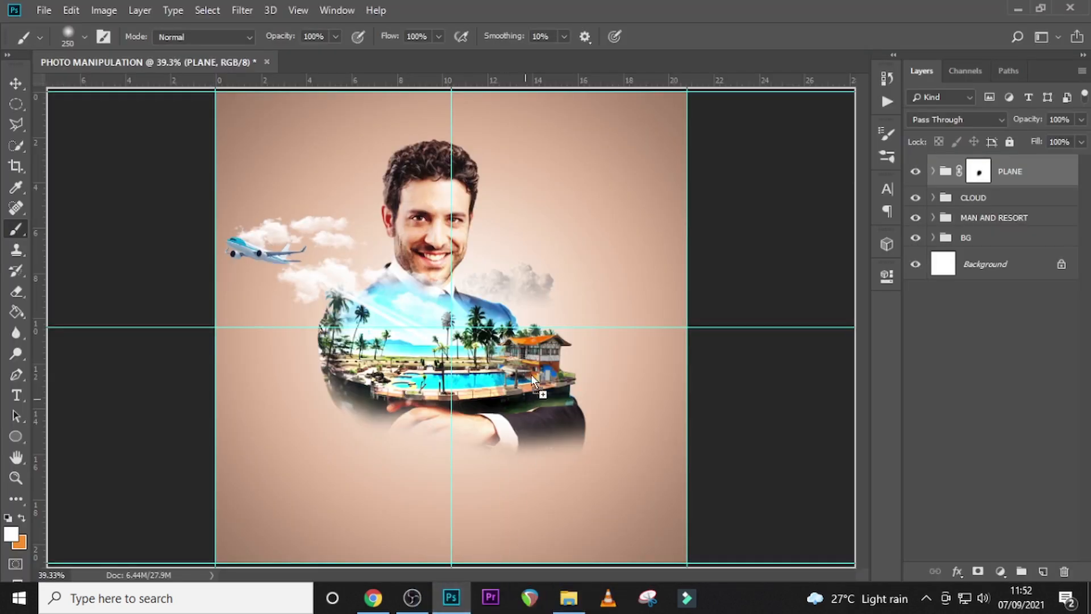
left_click_drag(536, 332, 537, 332)
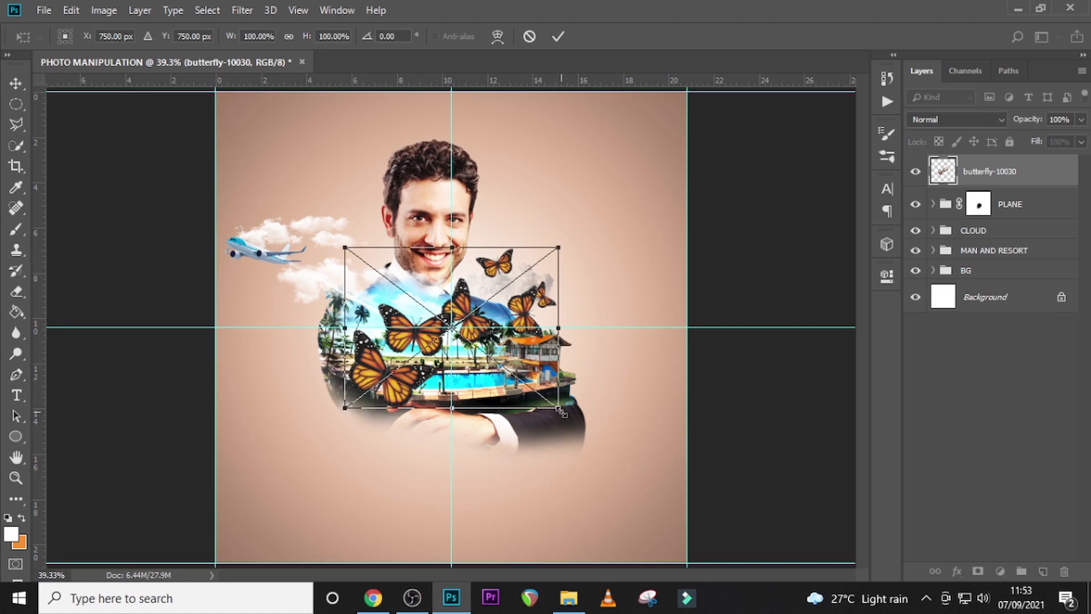
left_click_drag(562, 413, 483, 315)
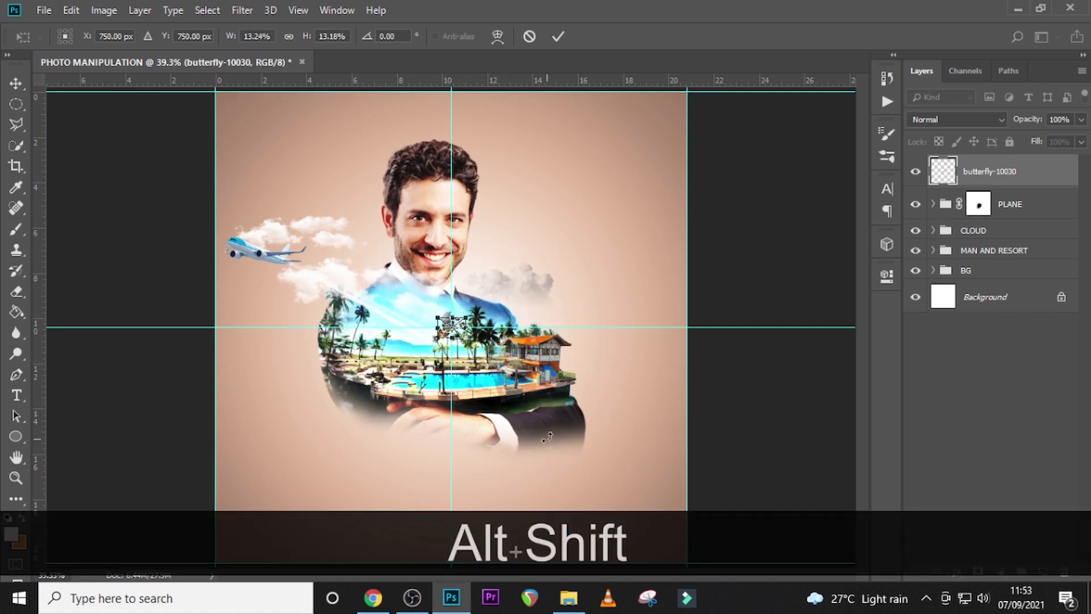
key("alt+shift+Return")
- Move the butterflies over the sea between the resort's palms and set the layer's opacity to 64%
key("b")
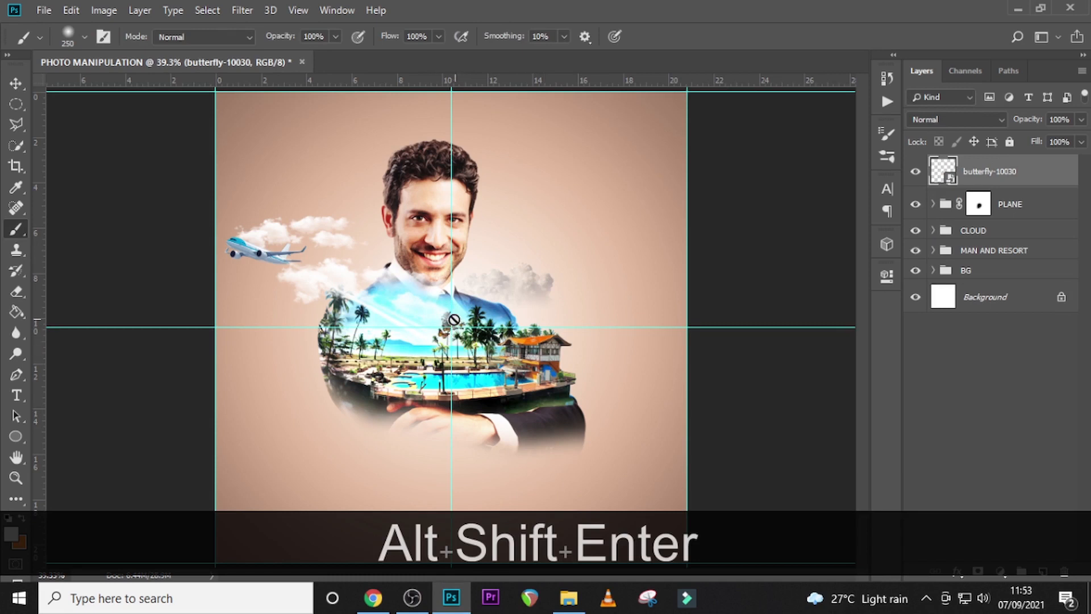
key("v")
left_click_drag(452, 341, 403, 347)
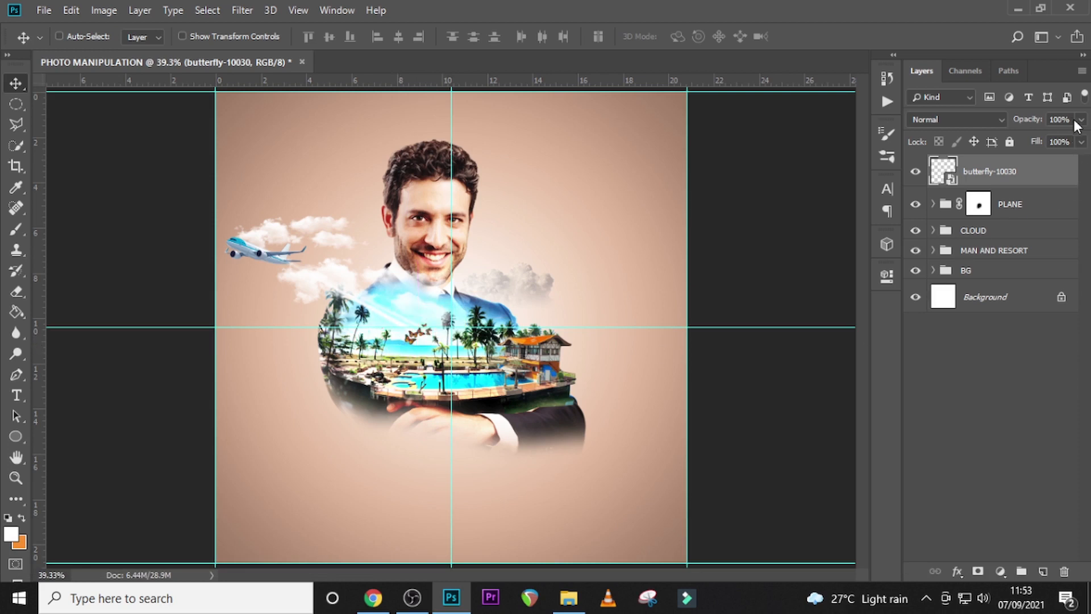
left_click(1023, 120)
type("64")
key("Return")
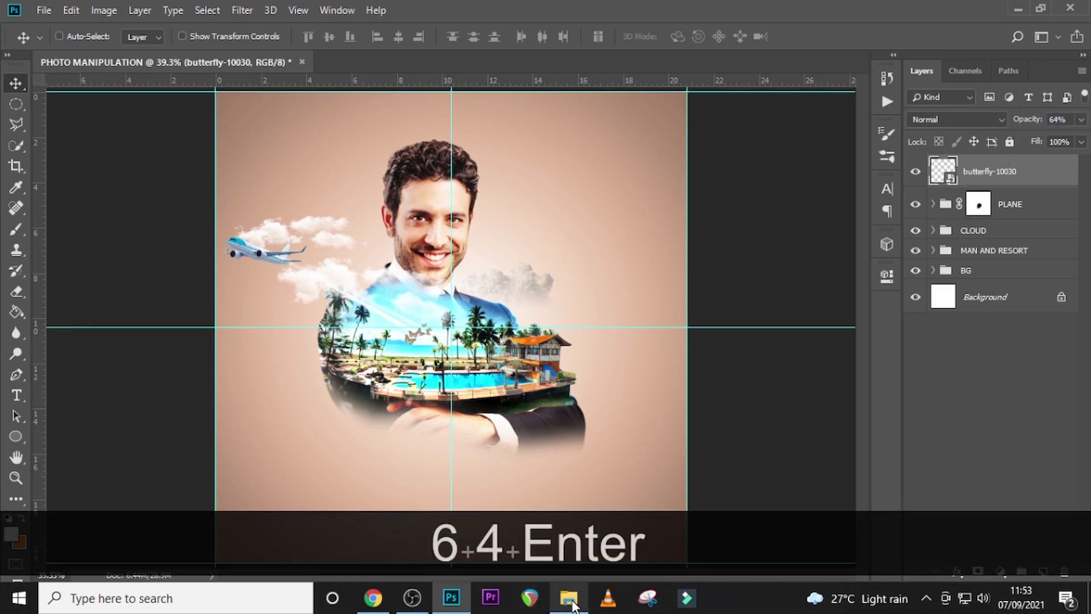
- Place parrot-20129.png beside the man's shoulder above the house, scaled to about 31% and rotated about 19° counterclockwise
left_click(571, 604)
left_click(694, 200)
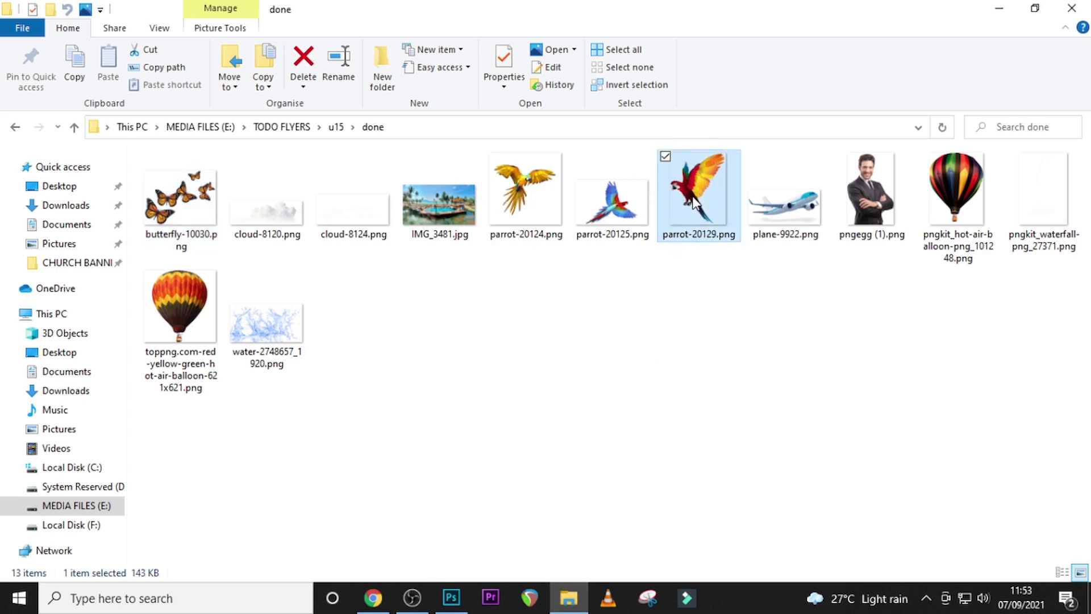
left_click_drag(694, 196, 594, 364)
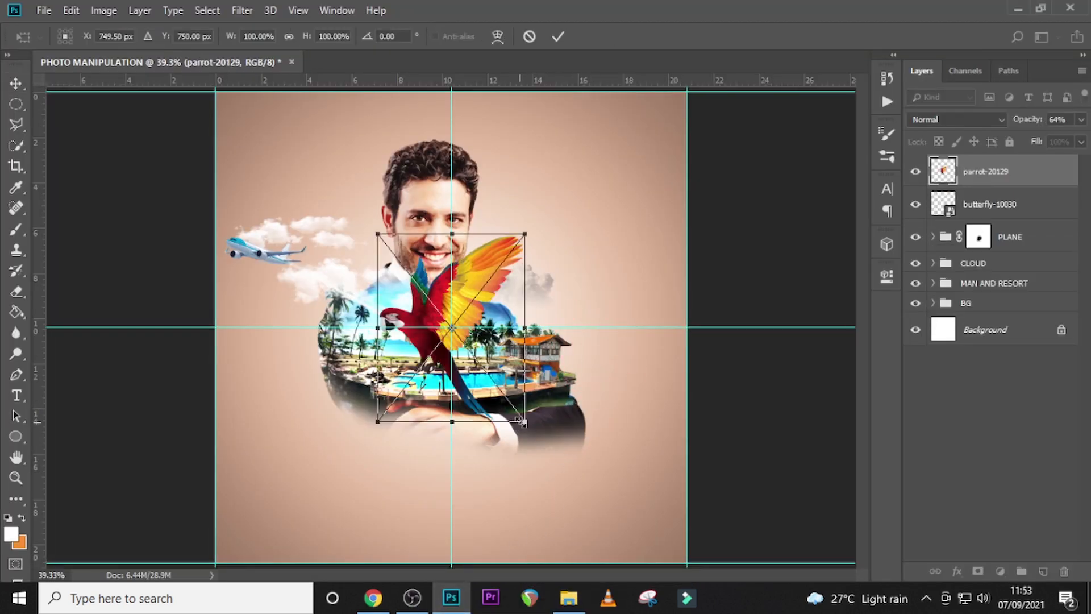
left_click_drag(521, 421, 594, 318)
left_click_drag(654, 344, 671, 319)
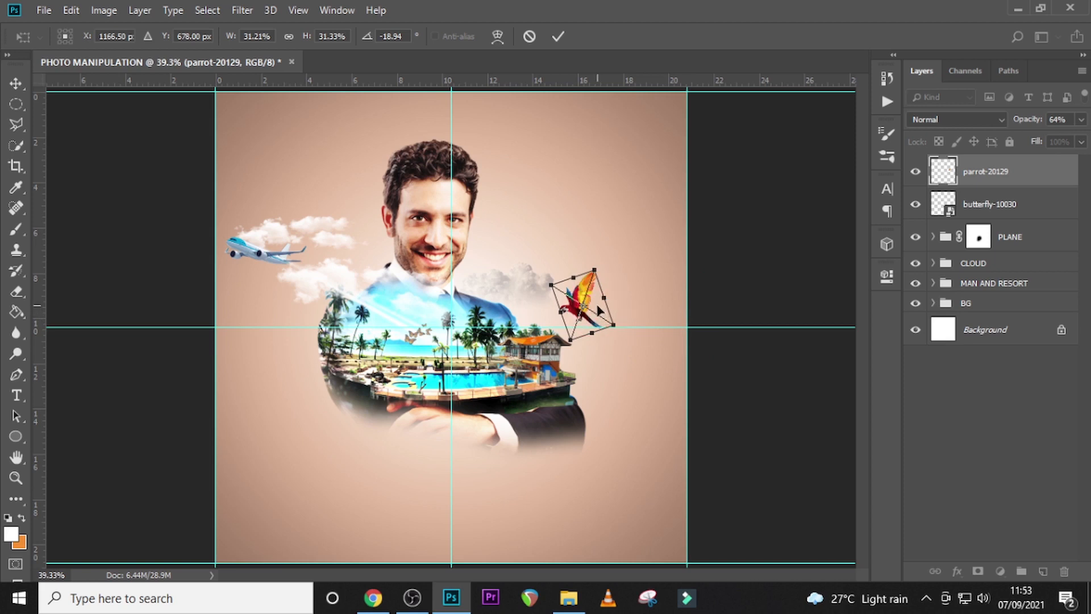
left_click_drag(601, 308, 631, 285)
key("Return")
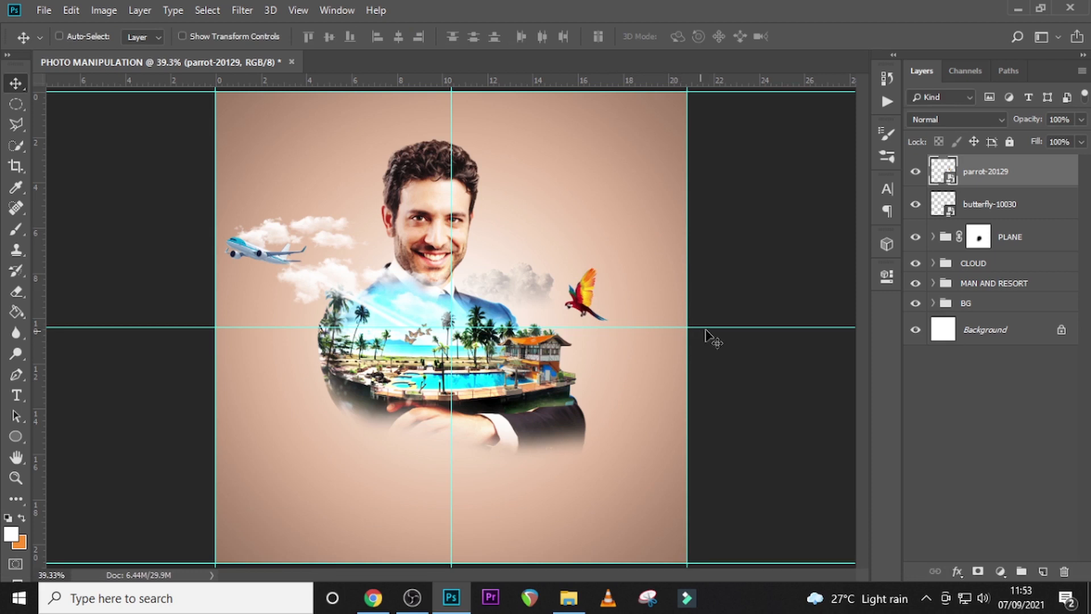
- Set the opacity of the parrot-20129 layer to 80%
left_click(1016, 120)
type("80")
key("Return")
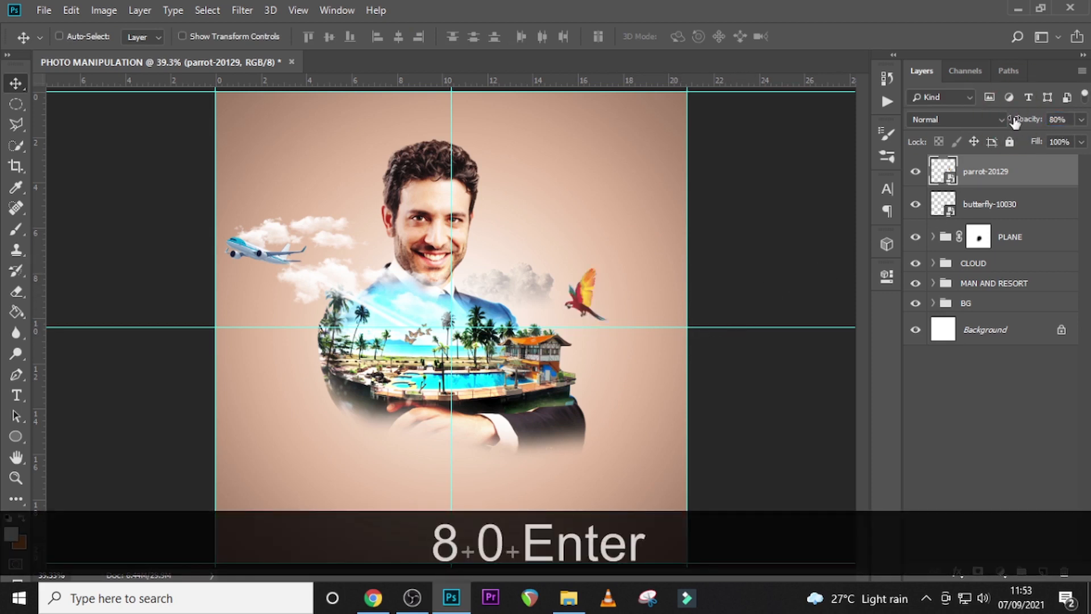
- Place parrot-20125.png from the done folder, flip it horizontally and scale it down
left_click(568, 597)
left_click_drag(618, 214, 514, 542)
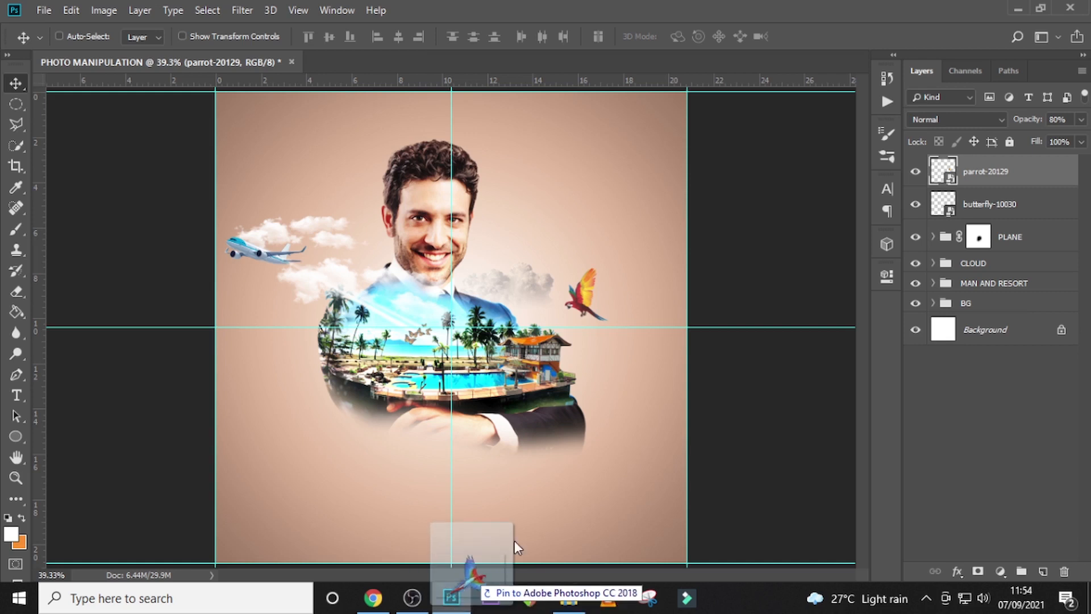
left_click_drag(560, 392, 564, 398)
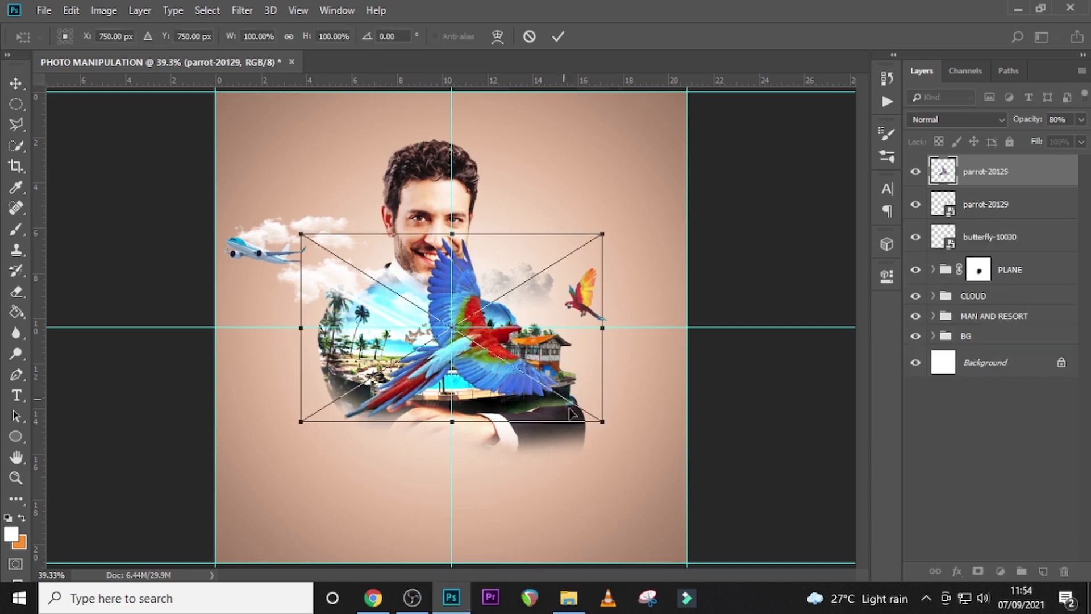
right_click(537, 344)
left_click(568, 526)
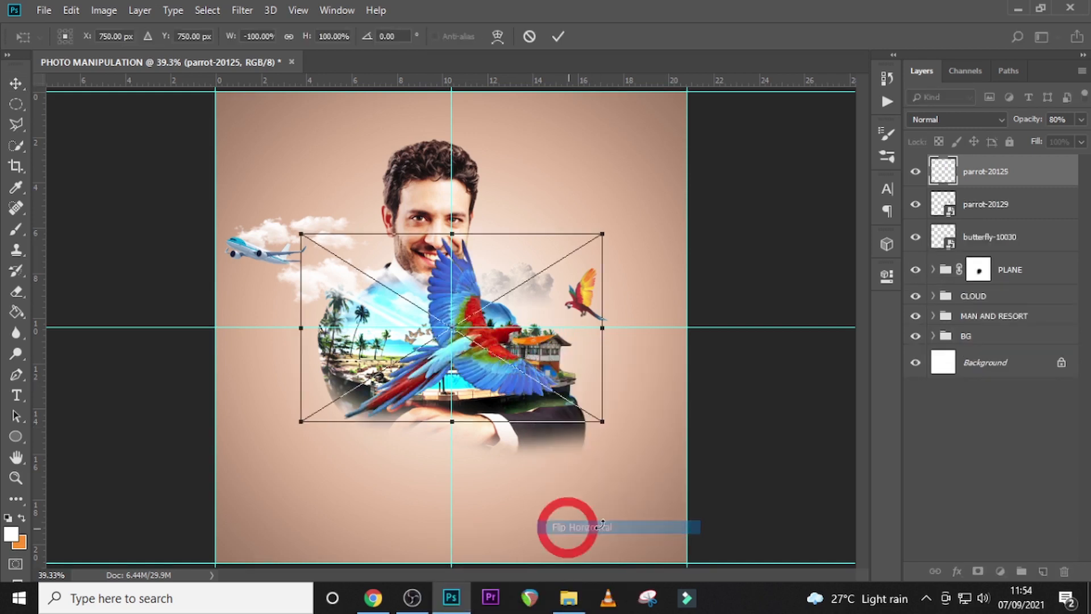
left_click_drag(604, 424, 501, 301)
key("Return")
key("v")
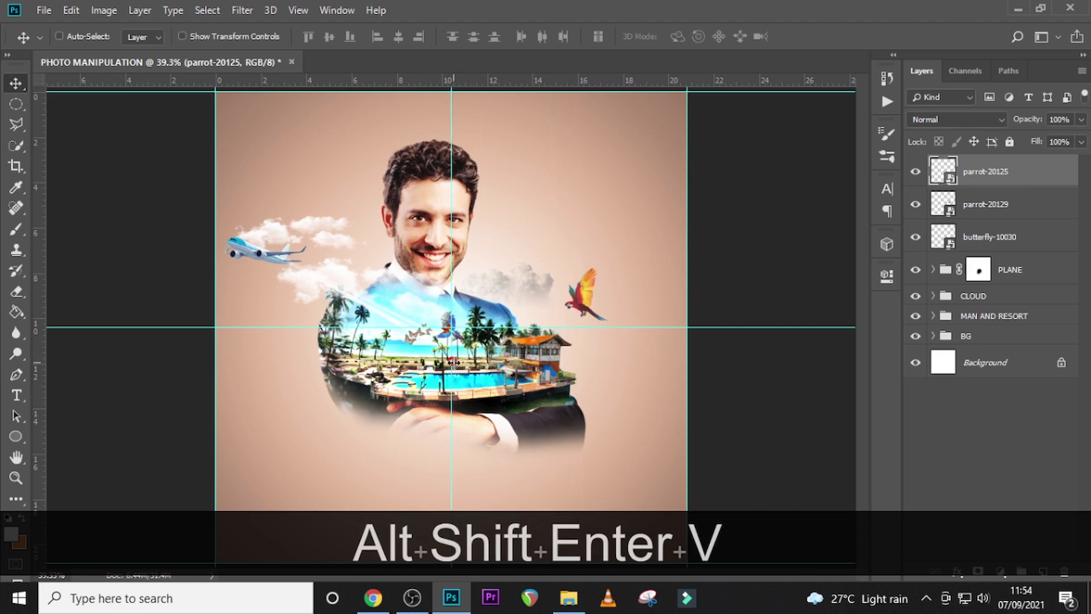
- Move the blue parrot beside the house under the red parrot and transform it to a smaller size
left_click_drag(539, 359, 619, 375)
key("ctrl+t")
left_click_drag(646, 336, 612, 348)
key("Return")
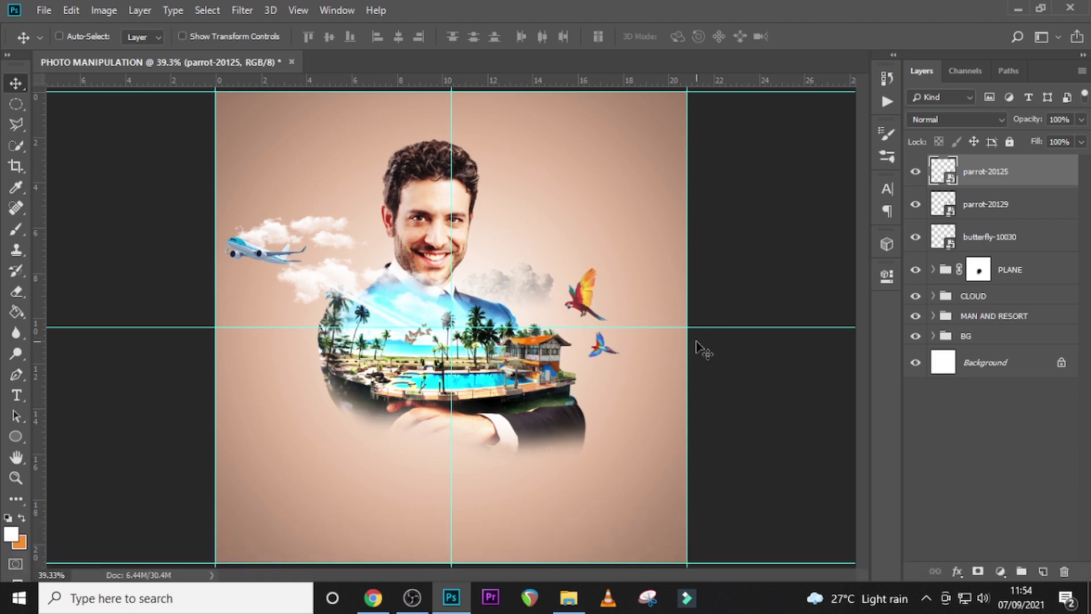
- Set the opacity of the parrot-20125 layer to 88%
left_click(1078, 119)
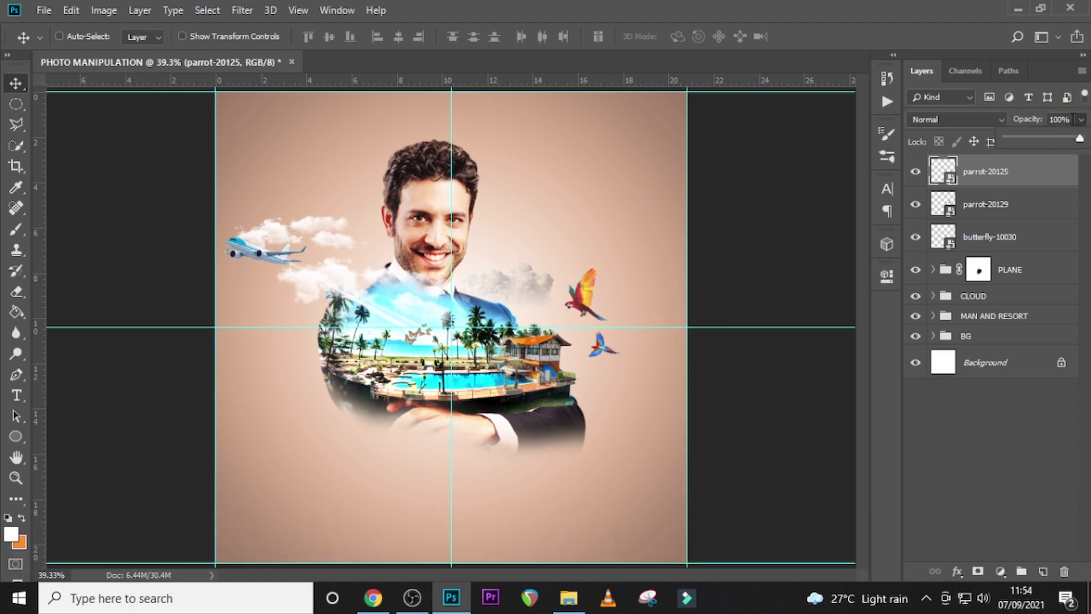
left_click(1070, 119)
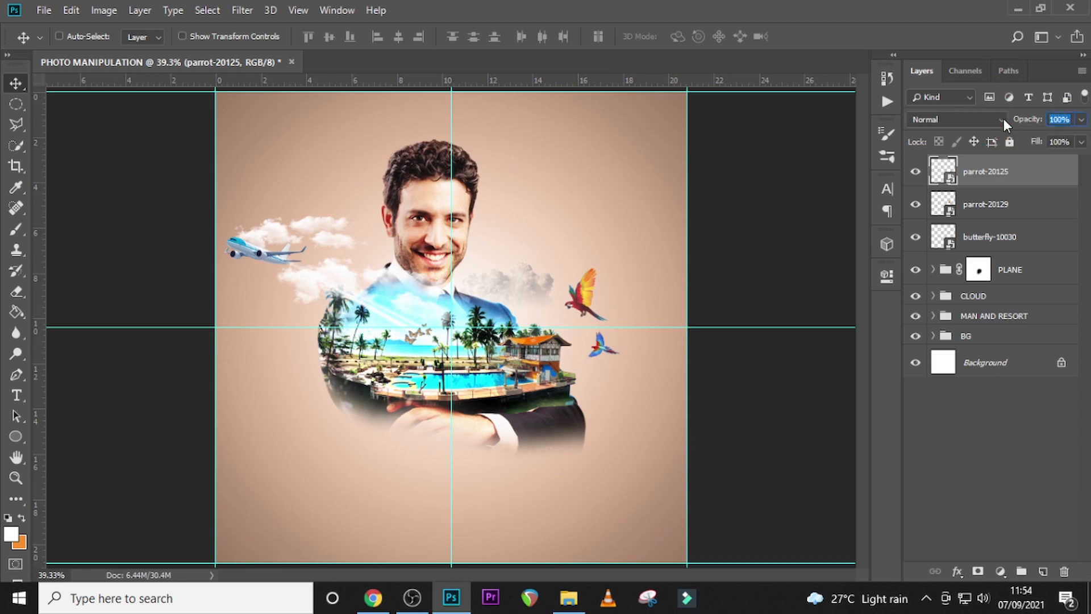
type("88")
key("Return")
- Place parrot-20124.png from the done folder, scale it down and move it just above the house roof
mouse_move(568, 598)
left_click(566, 500)
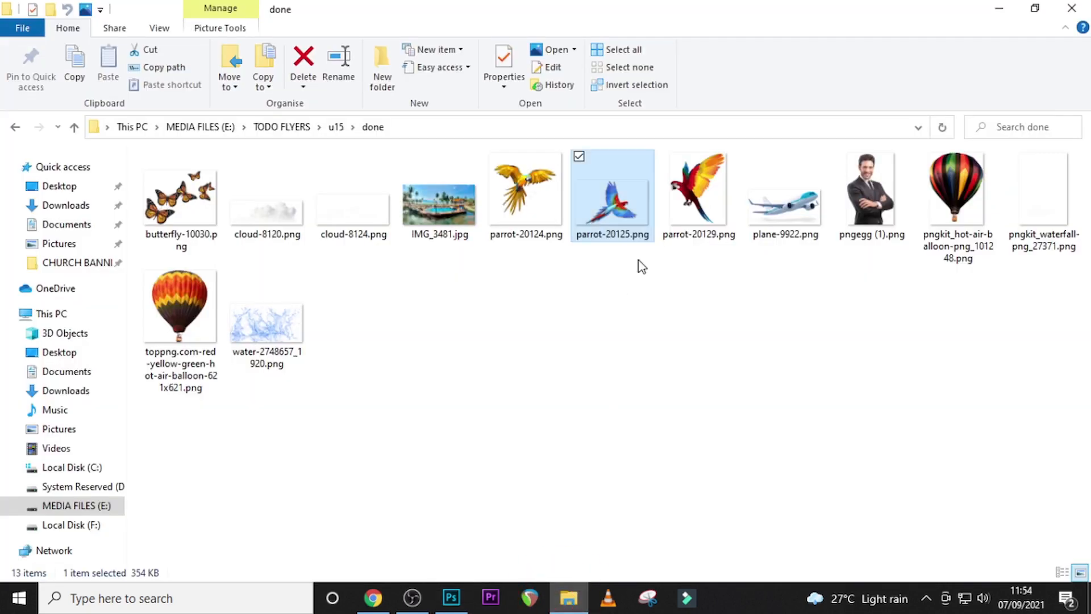
left_click(548, 249)
left_click_drag(548, 248, 599, 385)
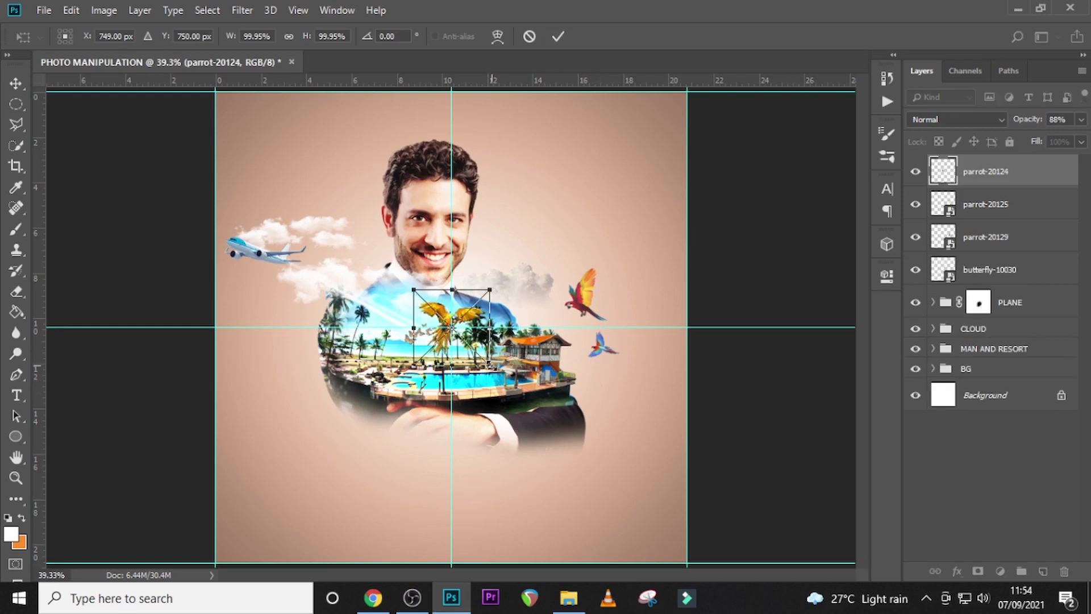
left_click_drag(470, 353, 458, 343)
key("alt+shift+Return")
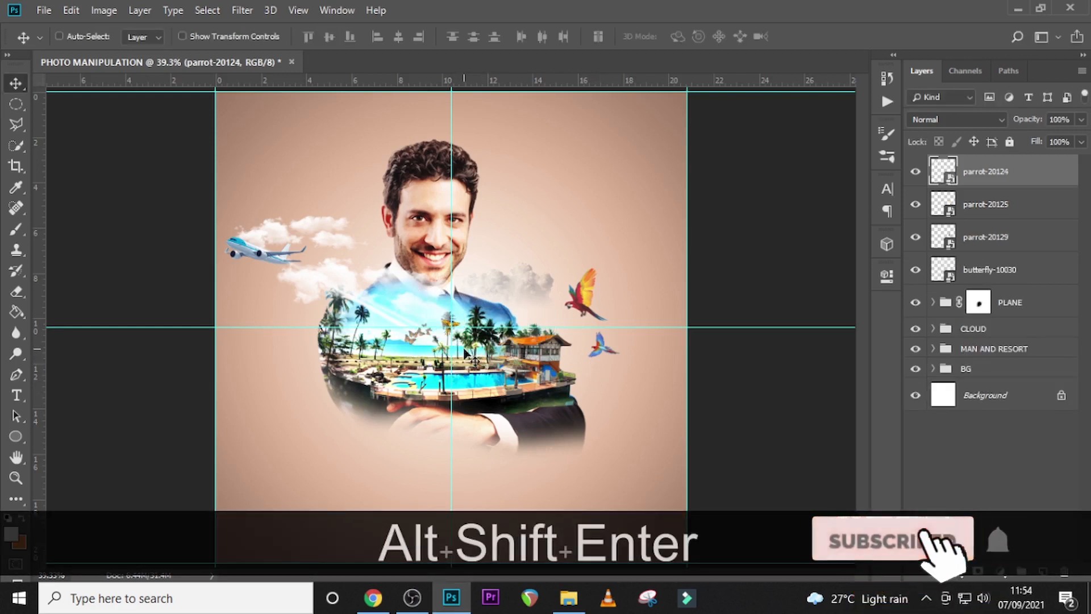
key("v")
left_click_drag(459, 324, 536, 312)
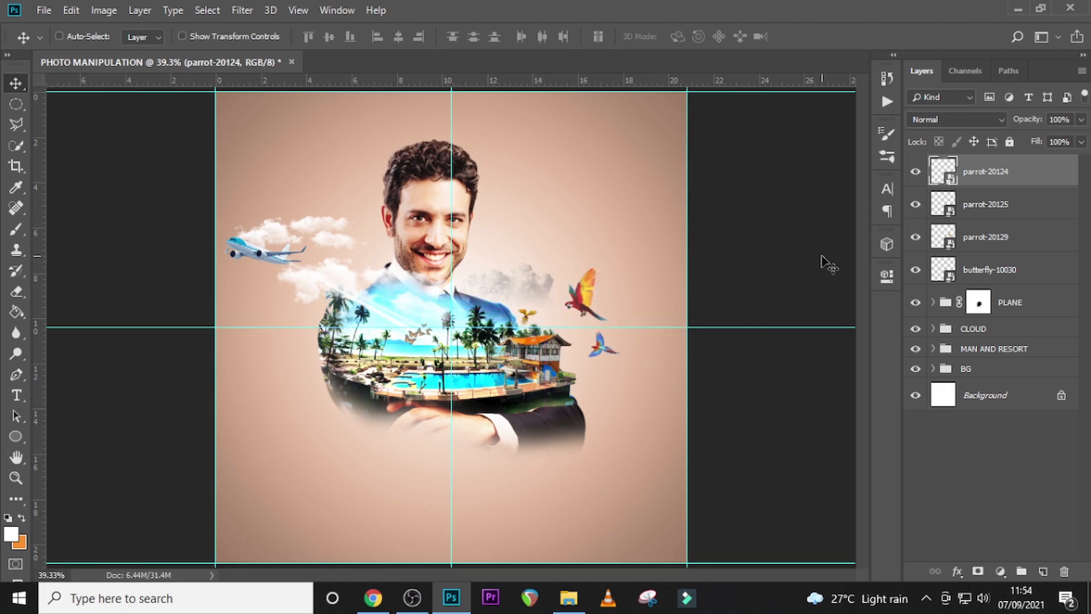
- Set the fill of the parrot-20124 layer to 75%
left_click(1072, 142)
type("60")
key("Return")
type("75")
key("Return")
- Group the three parrot layers with the butterfly layer and name the group "parrot and butterfly"
left_click(1011, 271, "ctrl")
left_click(1001, 235, "ctrl")
left_click(1000, 204, "ctrl")
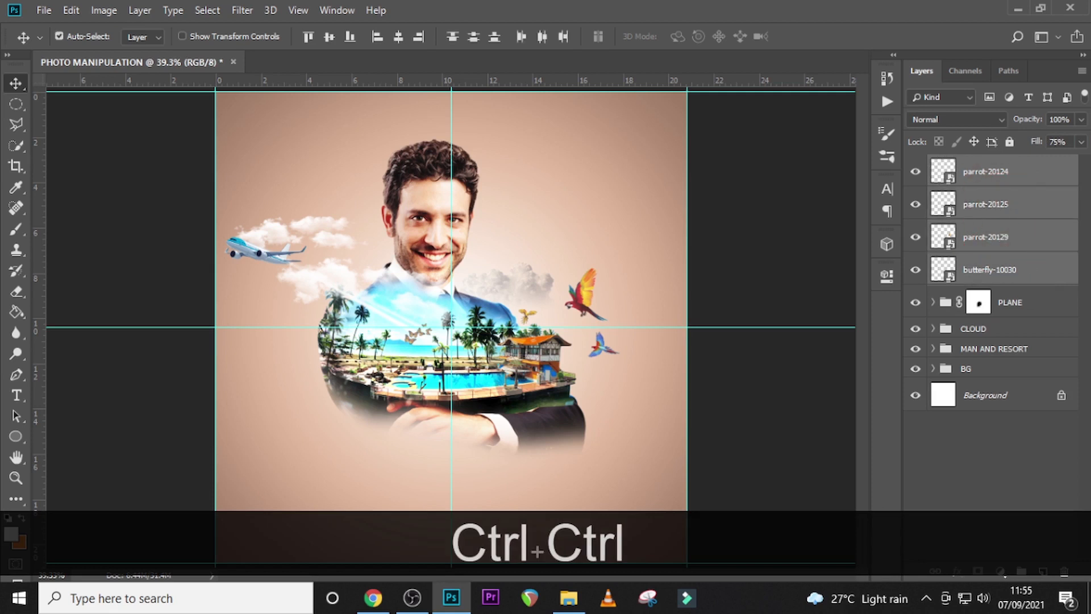
key("ctrl+g")
double_click(974, 166)
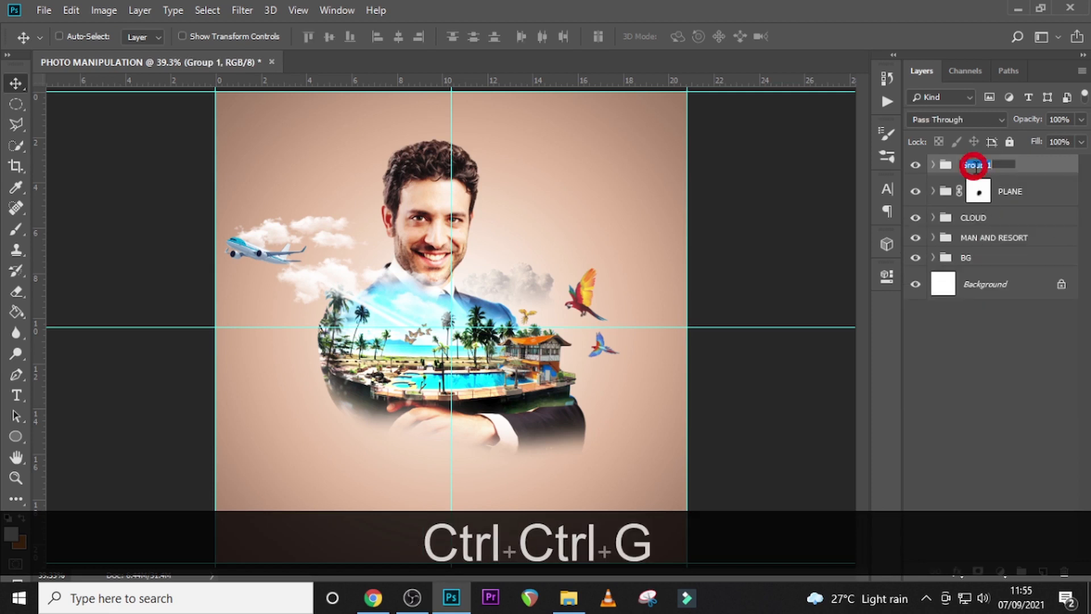
type("parr")
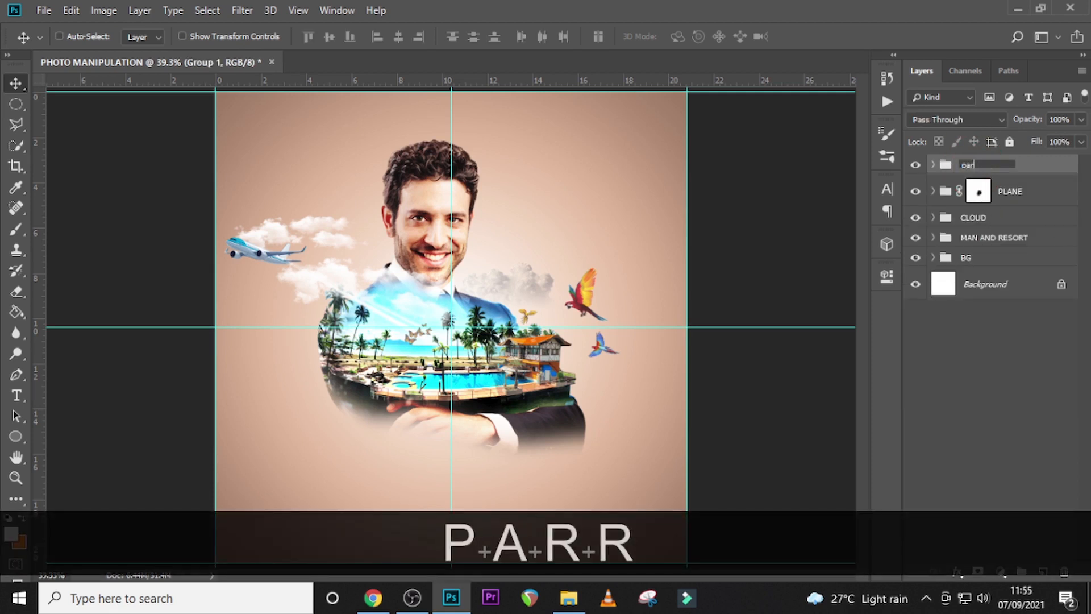
type("ot an")
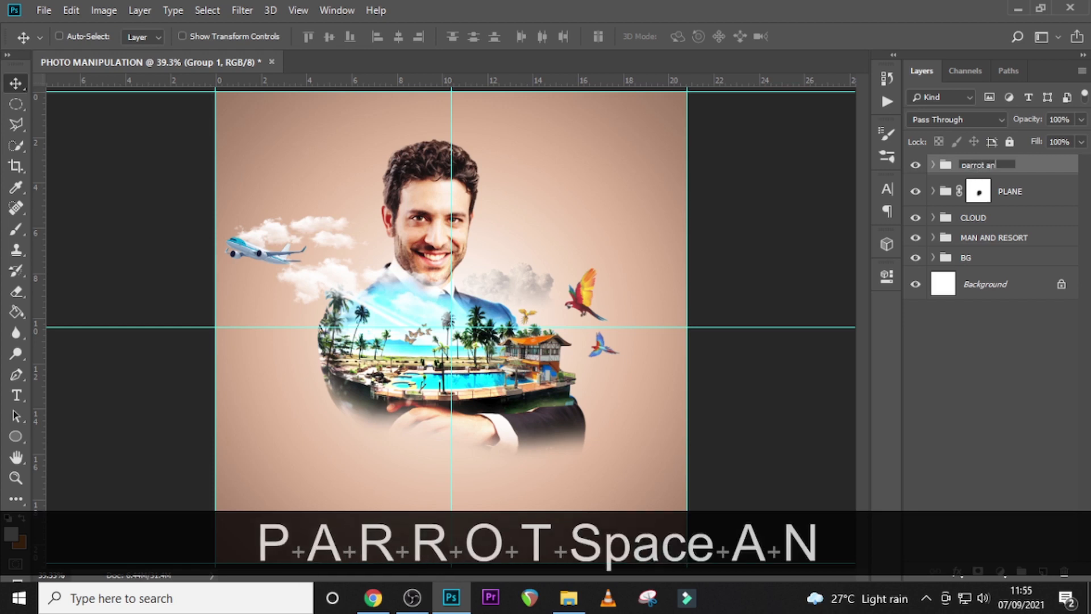
type("d bu")
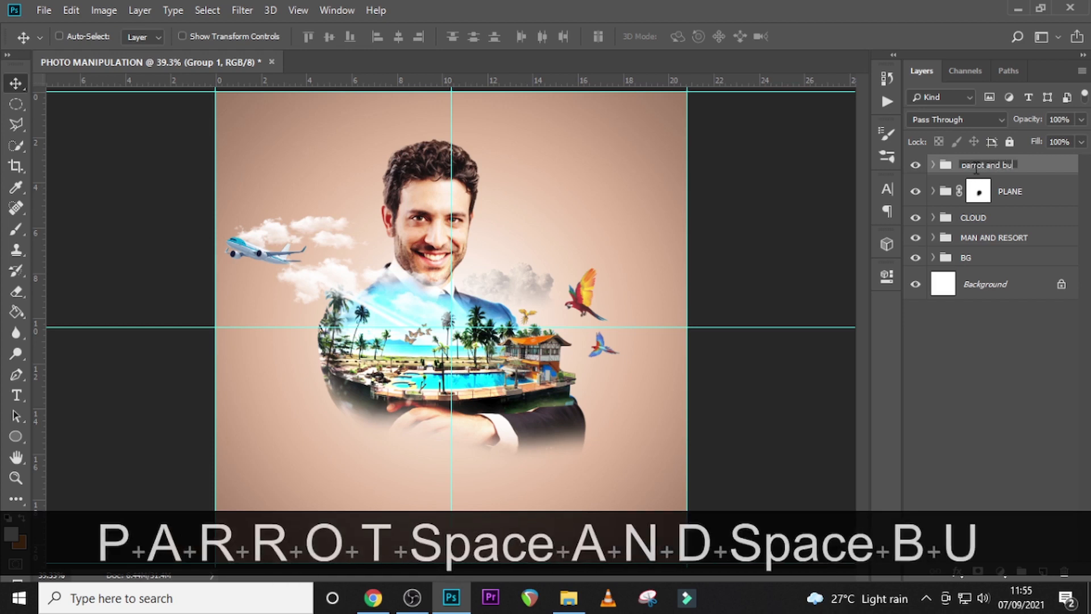
type("tterfly")
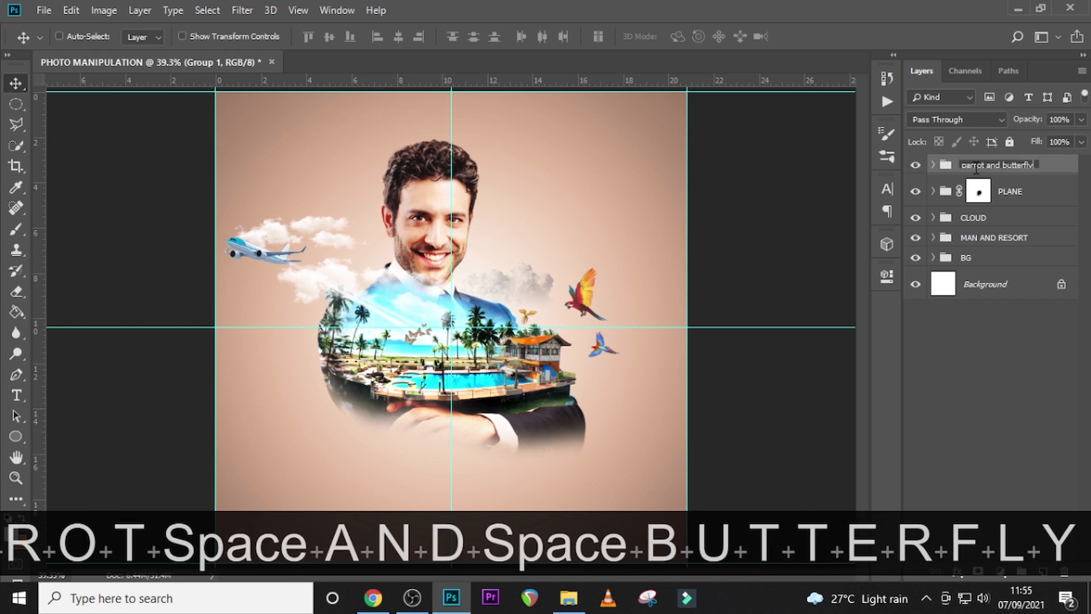
key("Return")
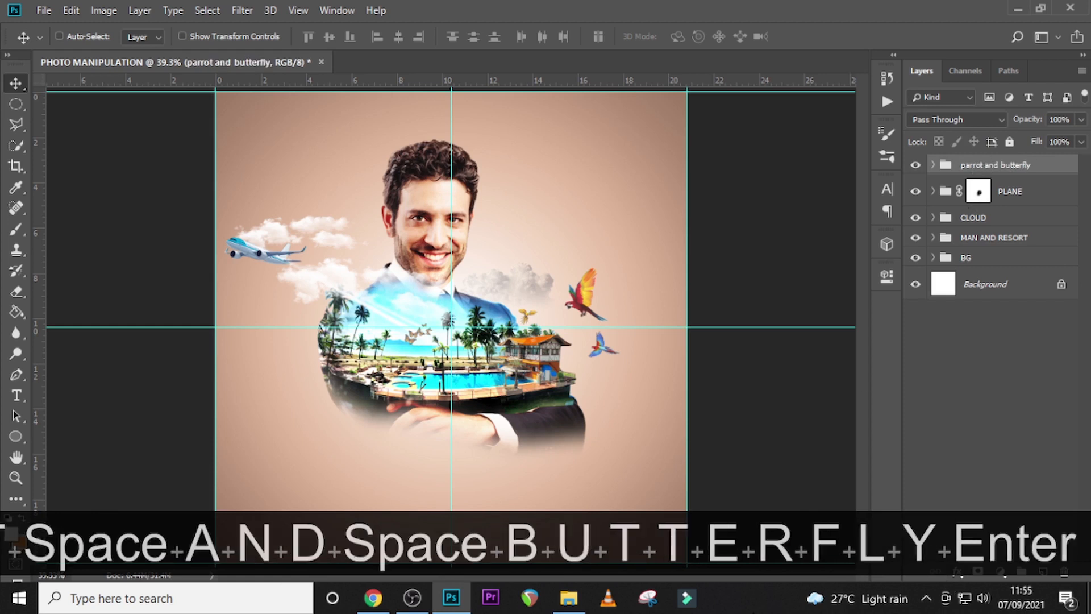
- Place pngkit_waterfall-png_27371.png from the done folder, scale it to about 25% and position it falling from the front edge of the pool
left_click(567, 606)
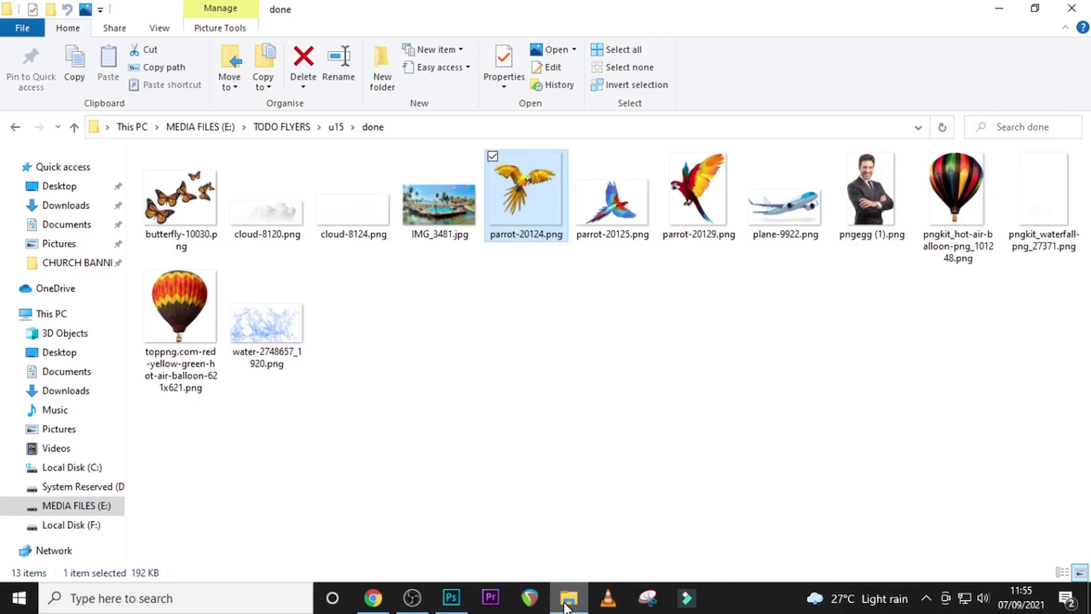
left_click(1042, 222)
left_click_drag(1032, 200, 479, 472)
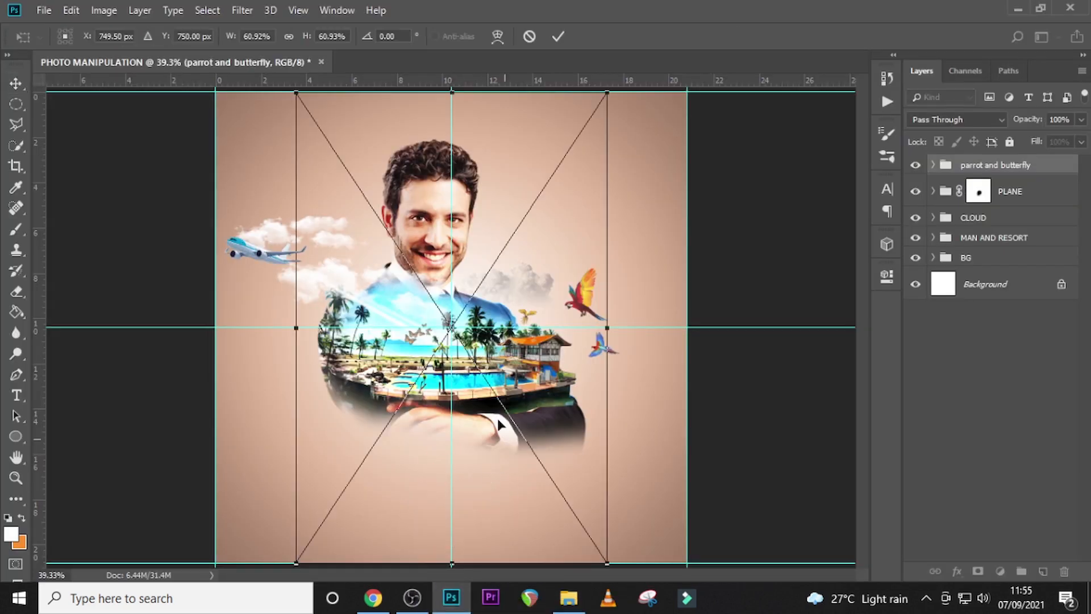
left_click_drag(607, 564, 550, 407)
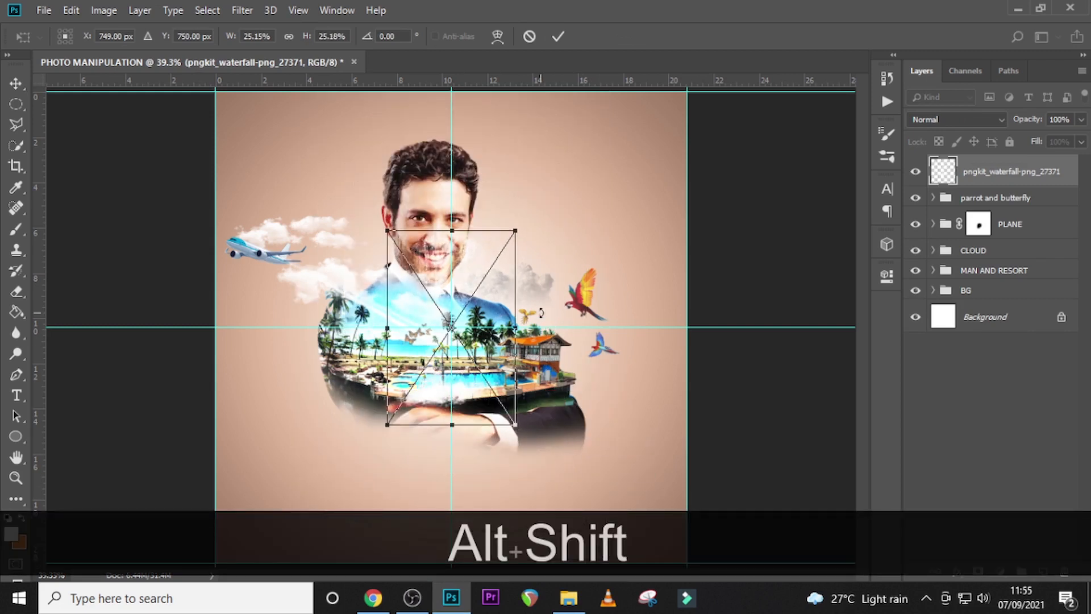
left_click_drag(484, 293, 462, 431)
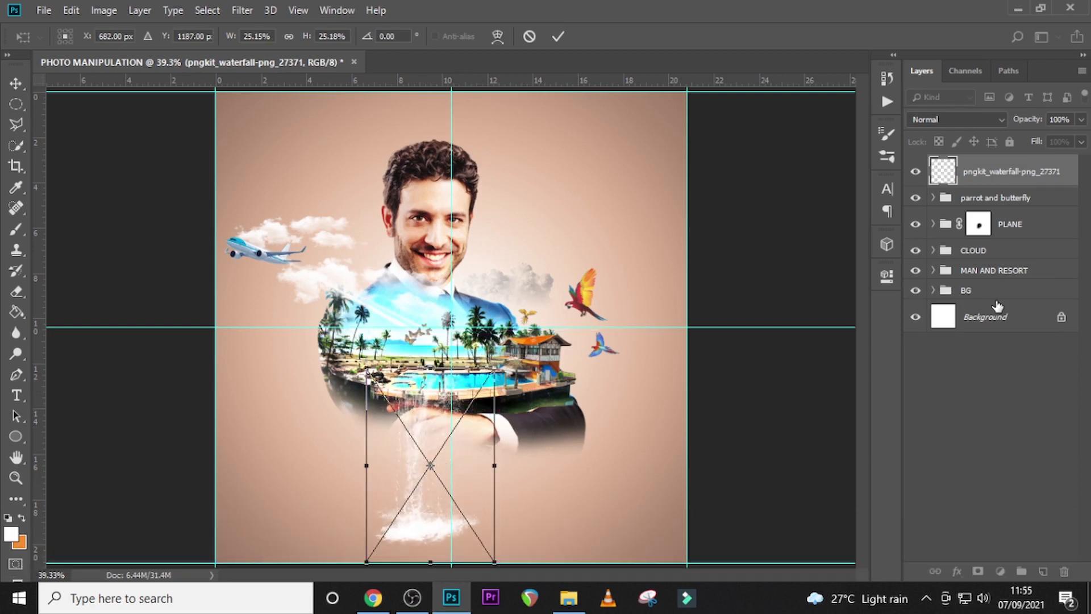
key("Return")
- Mask the waterfall layer, paint out its lower end with a black brush, and duplicate the masked layer
left_click(979, 571)
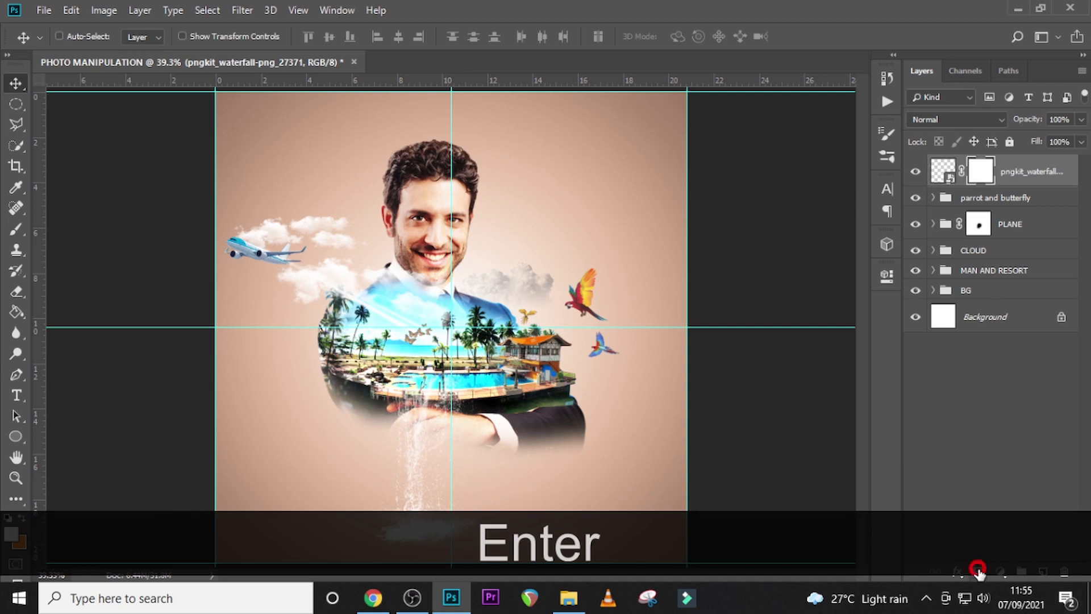
key("b")
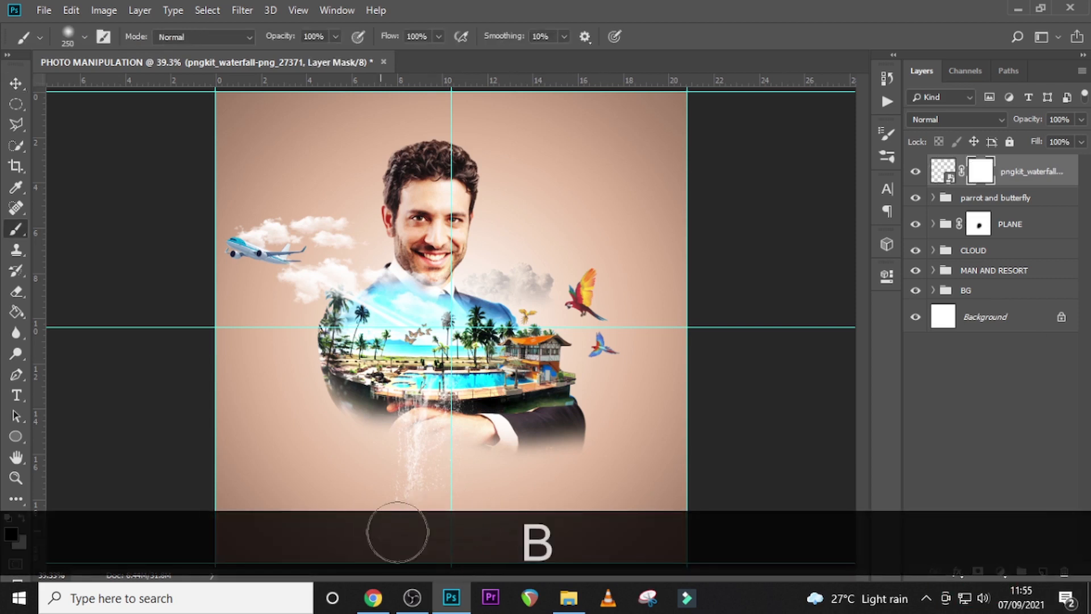
mouse_move(377, 515)
left_mouse_down()
mouse_move(385, 528)
mouse_move(390, 500)
mouse_move(441, 516)
mouse_move(438, 499)
mouse_move(457, 508)
left_mouse_up()
key("ctrl+j")
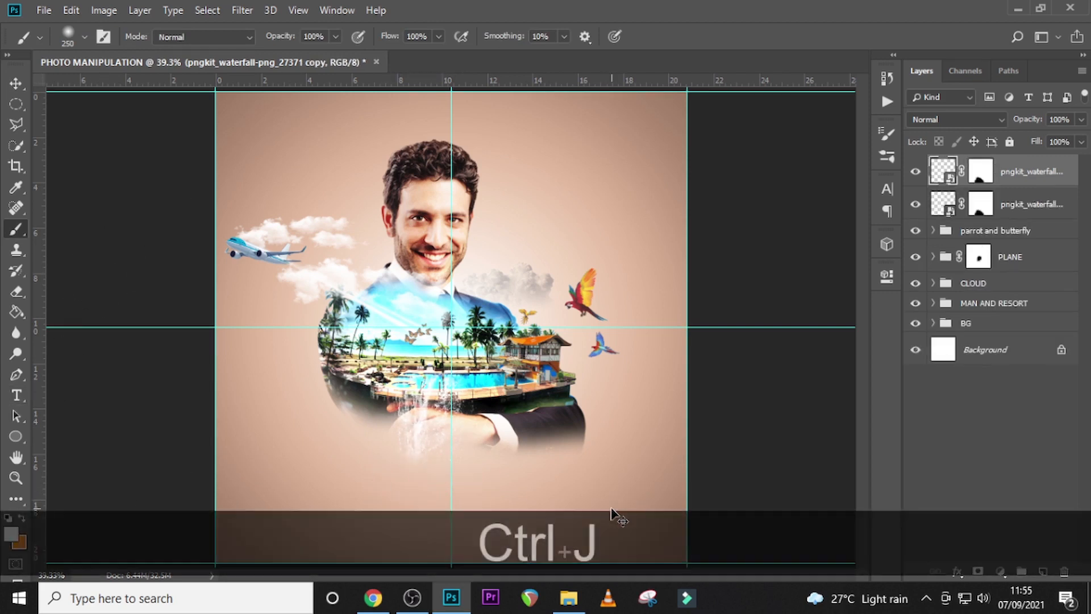
key("ctrl+t")
mouse_move(456, 421)
left_mouse_down()
mouse_move(476, 417)
mouse_move(464, 418)
left_mouse_up()
key("ctrl+z")
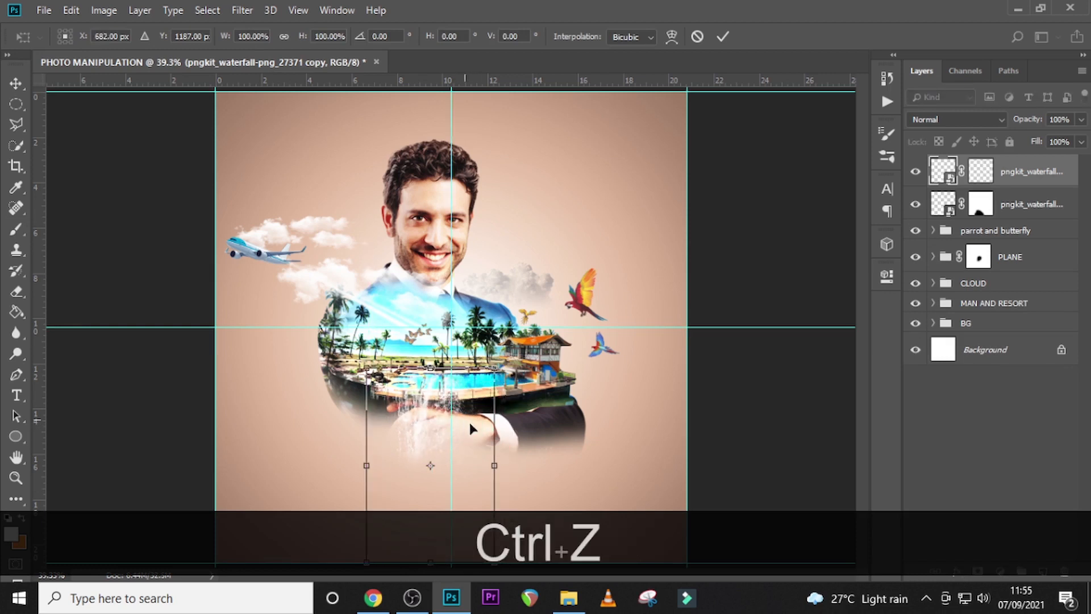
key("Return")
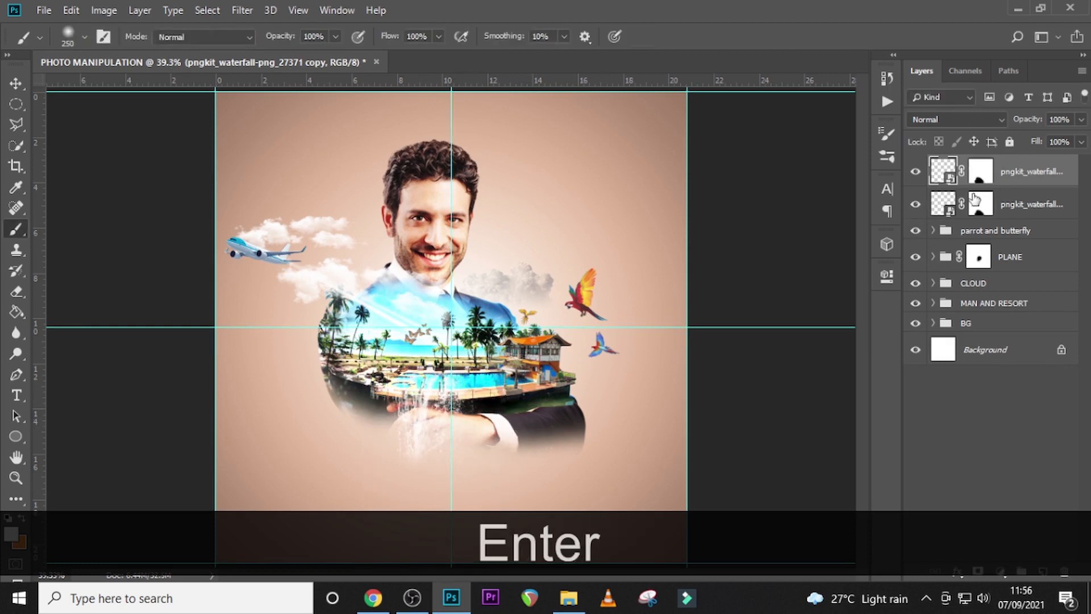
- Duplicate the waterfall again and move the new copy sideways along the pool edge, below the house
key("ctrl+j")
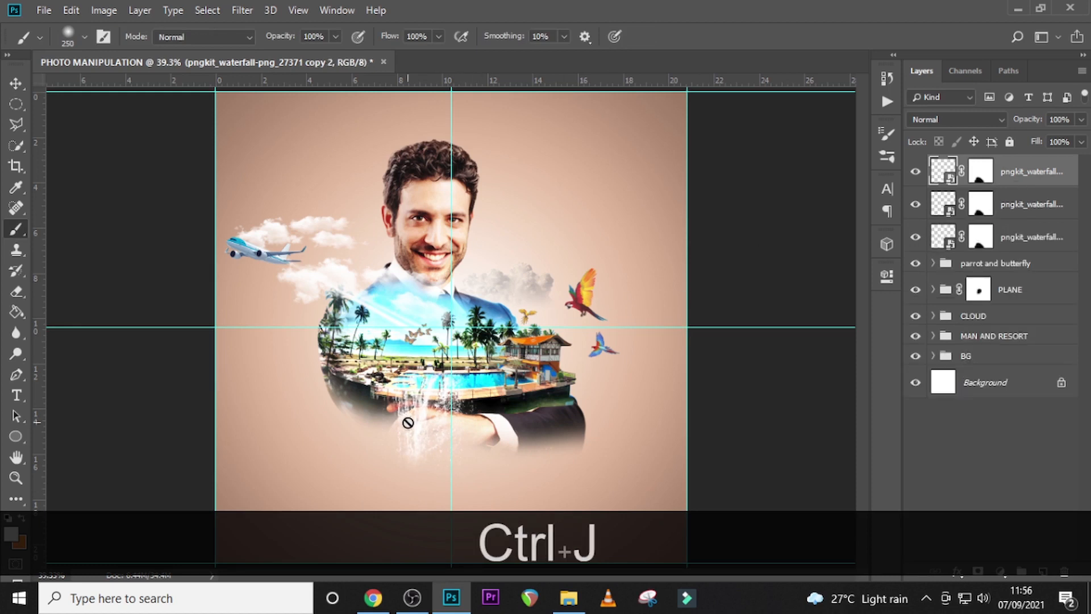
key("v")
left_click_drag(418, 423, 496, 417)
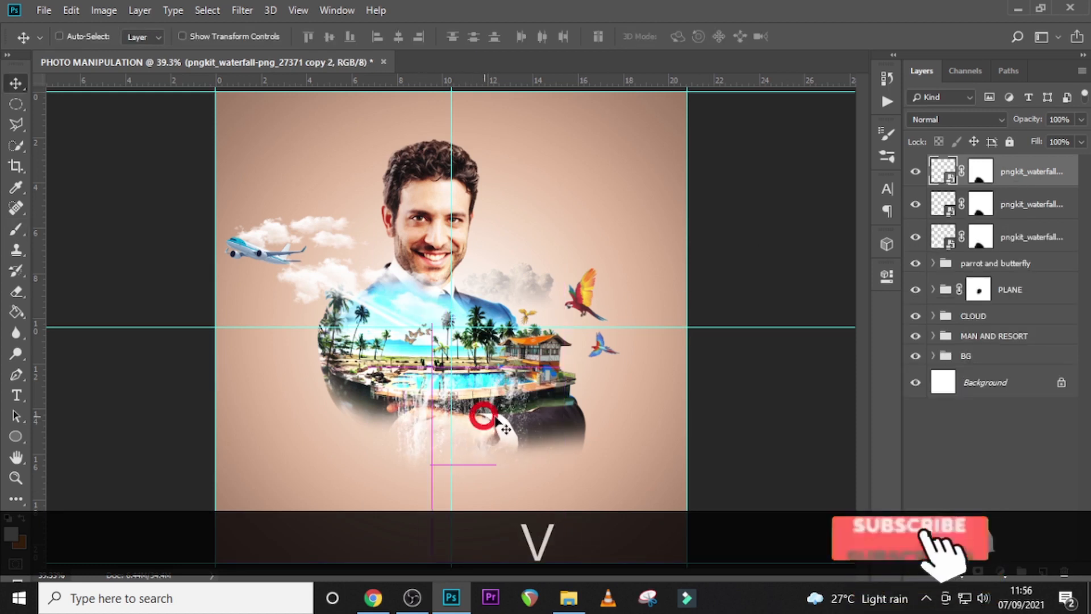
key("ctrl+t")
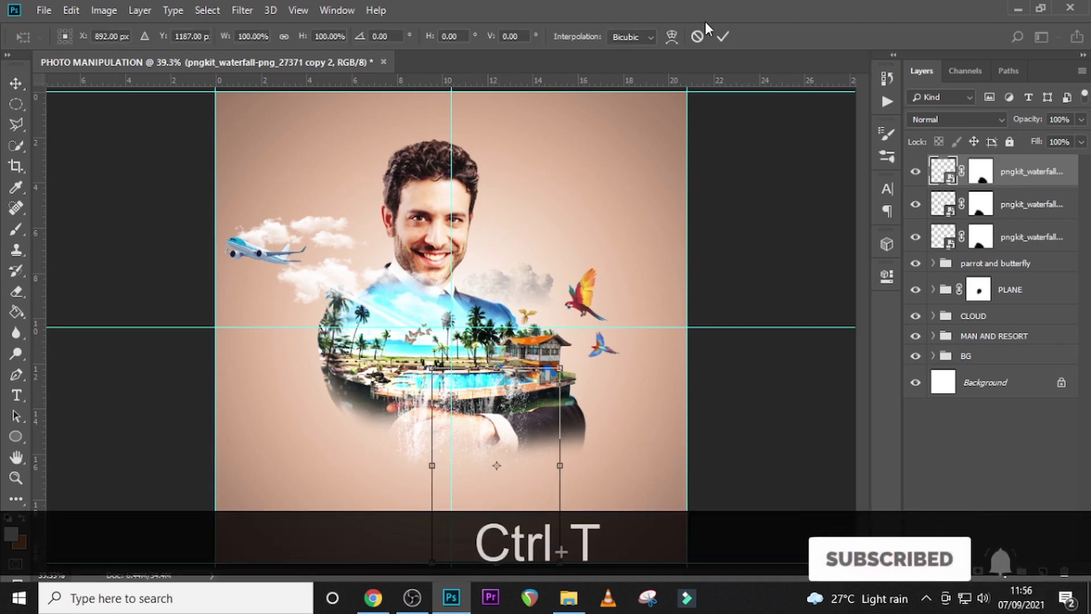
left_click(672, 36)
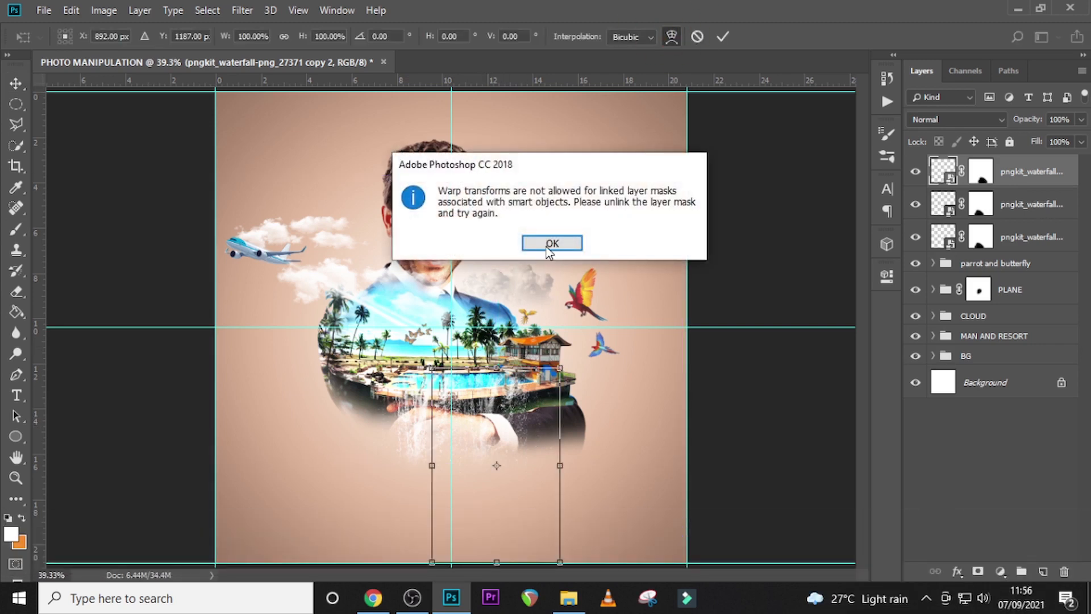
left_click(551, 243)
key("Return")
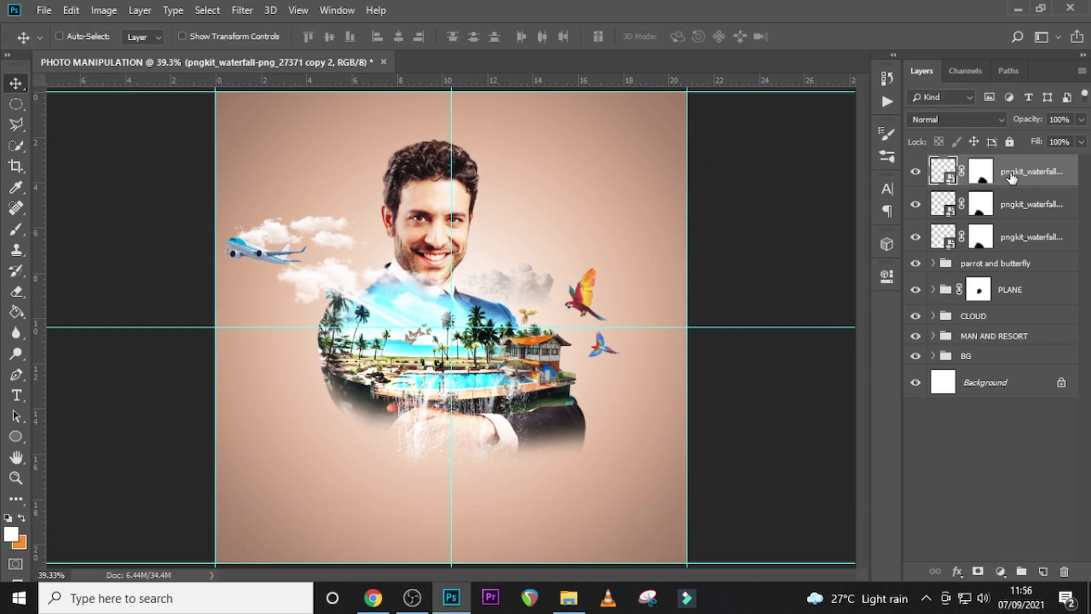
- Convert the top waterfall copy to a smart object and warp it so the water spreads wider along the pool edge
right_click(1010, 173)
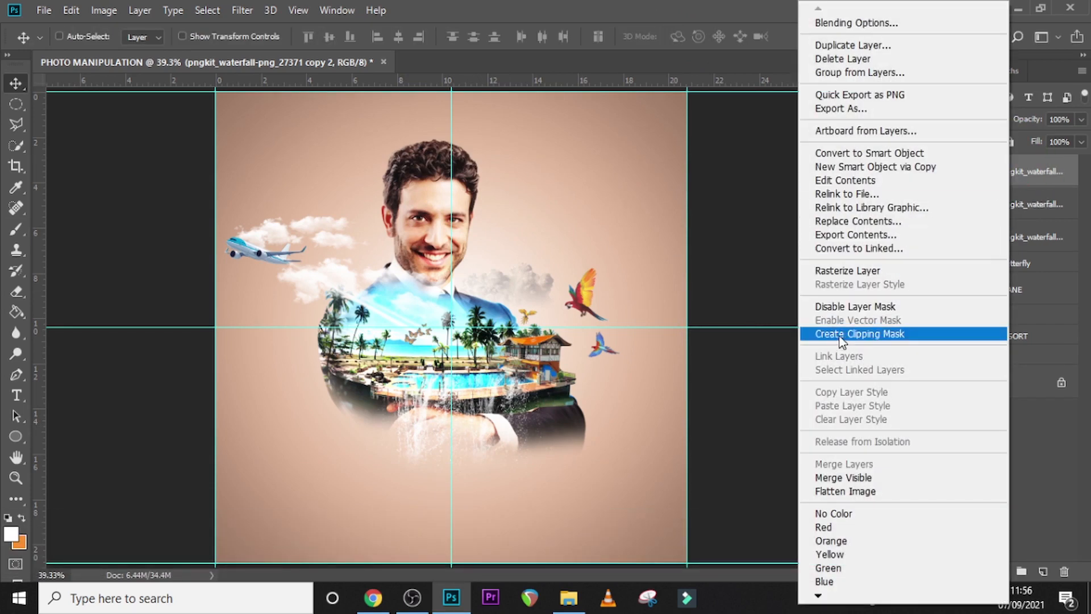
left_click(847, 153)
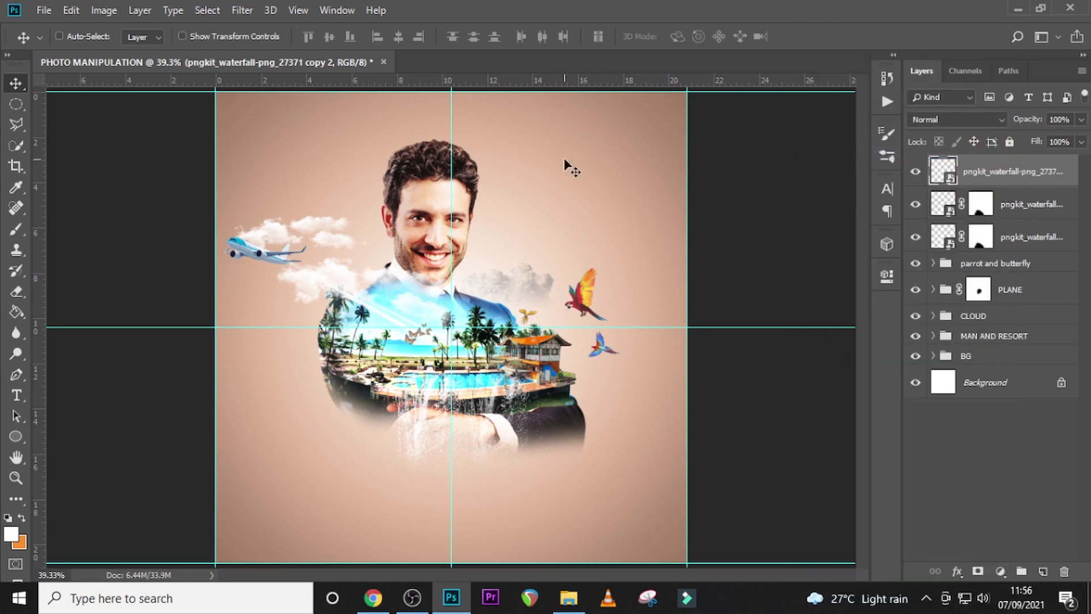
key("ctrl+t")
left_click(496, 37)
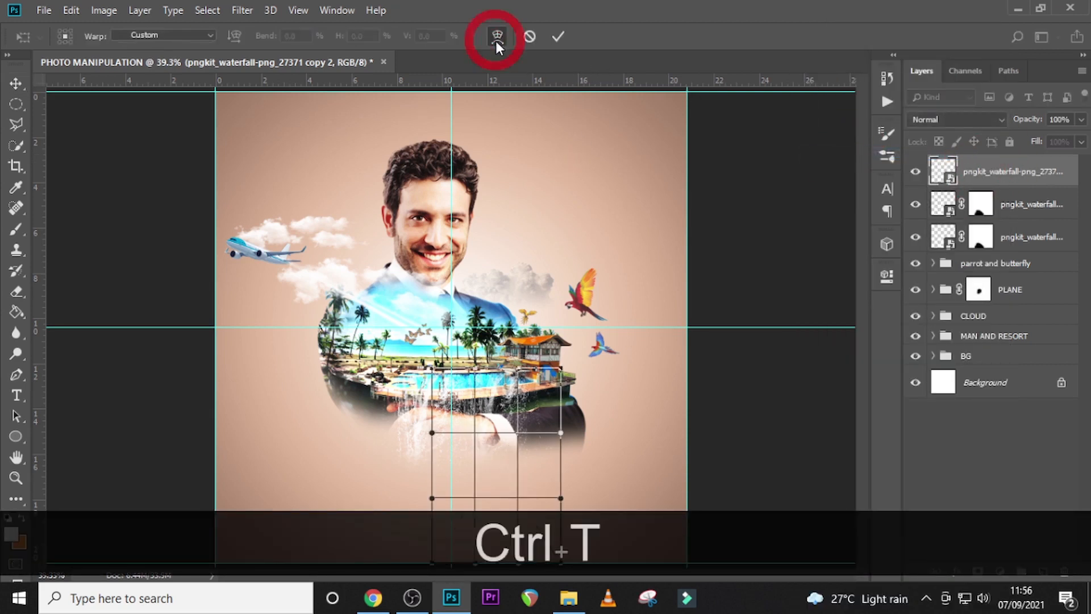
left_click_drag(511, 423, 549, 418)
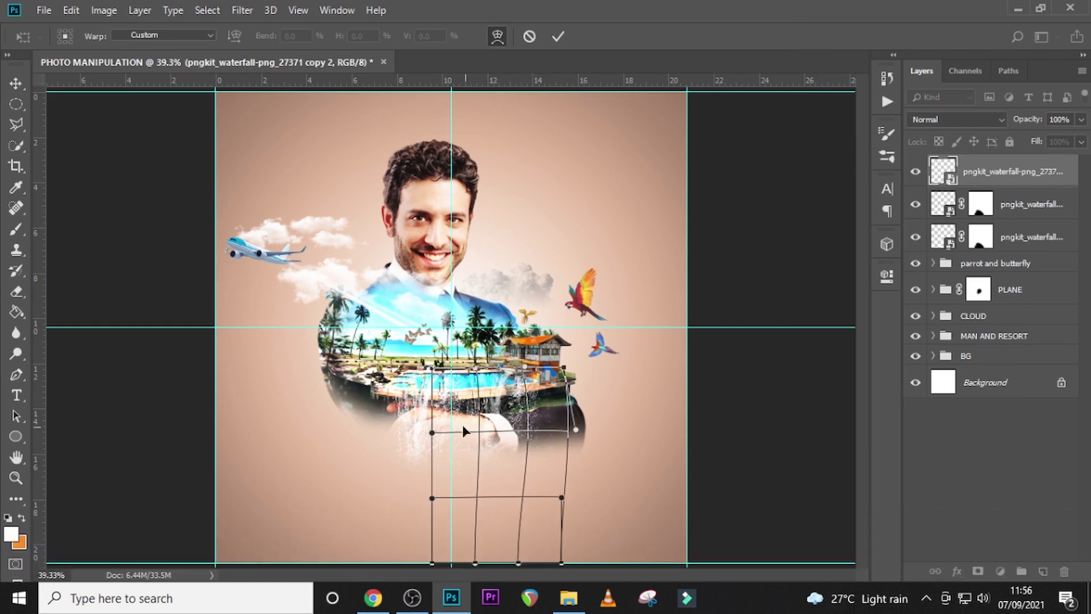
left_click_drag(459, 411, 456, 409)
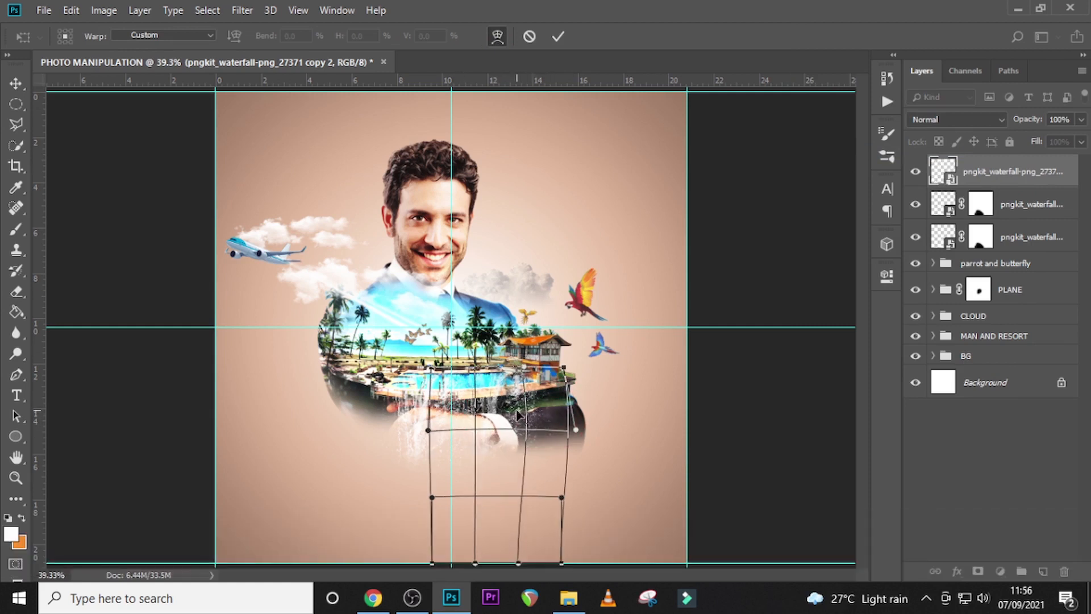
left_click(518, 412)
key("Return")
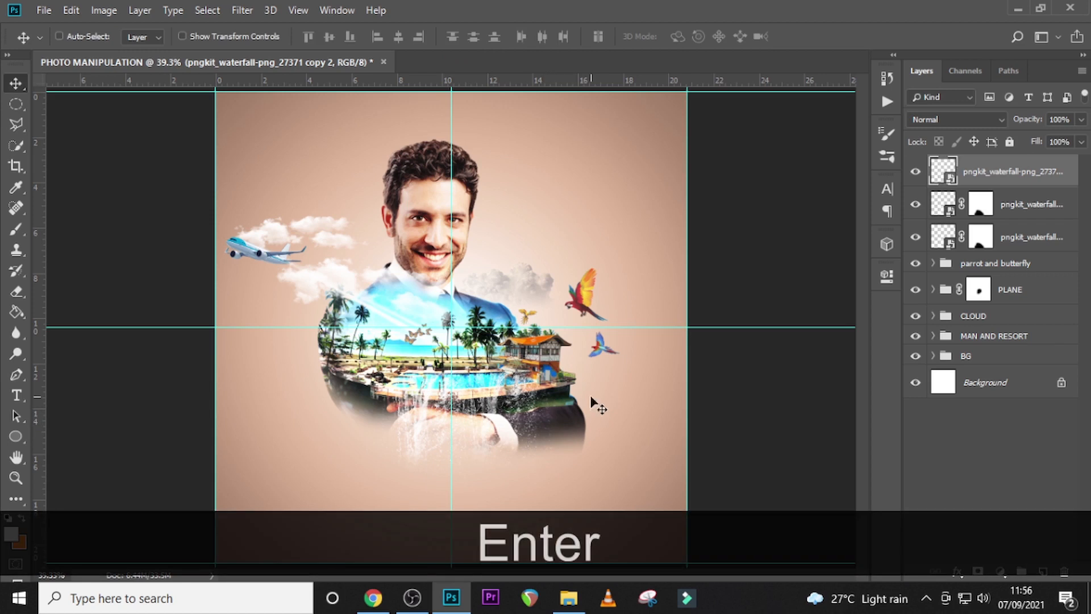
key("ctrl")
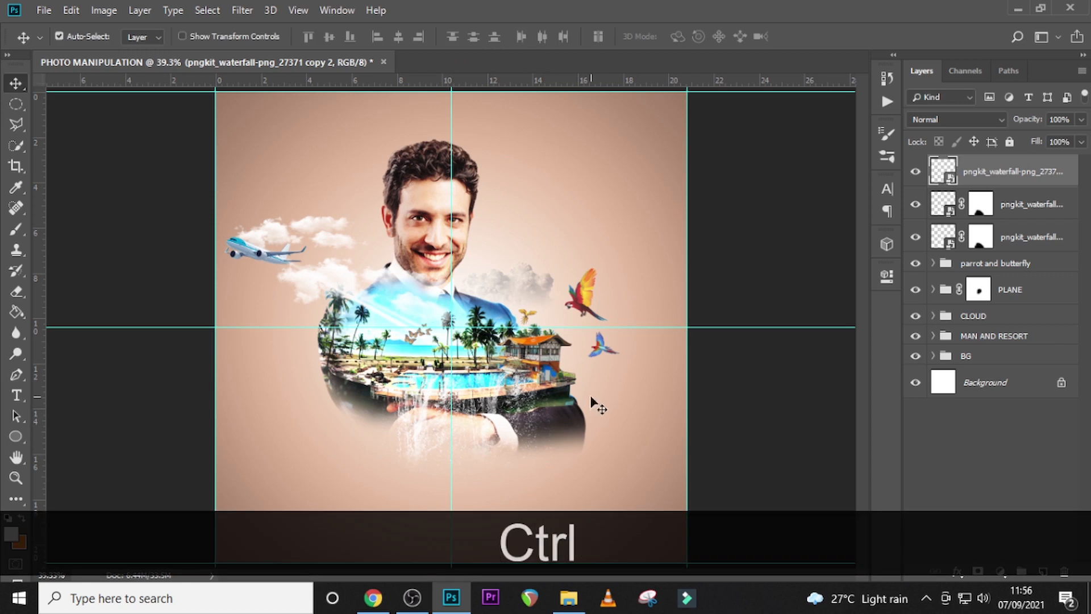
key("ctrl")
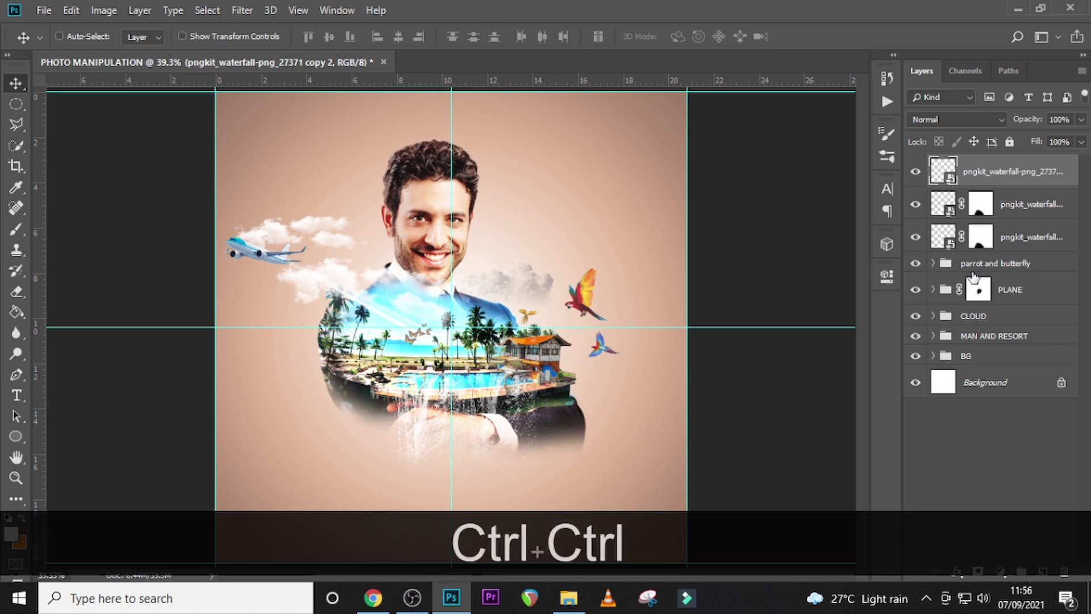
- Reduce the brush size to 90 and paint black over the water above the pool edge on the two lower waterfall layers' masks
left_click(981, 204)
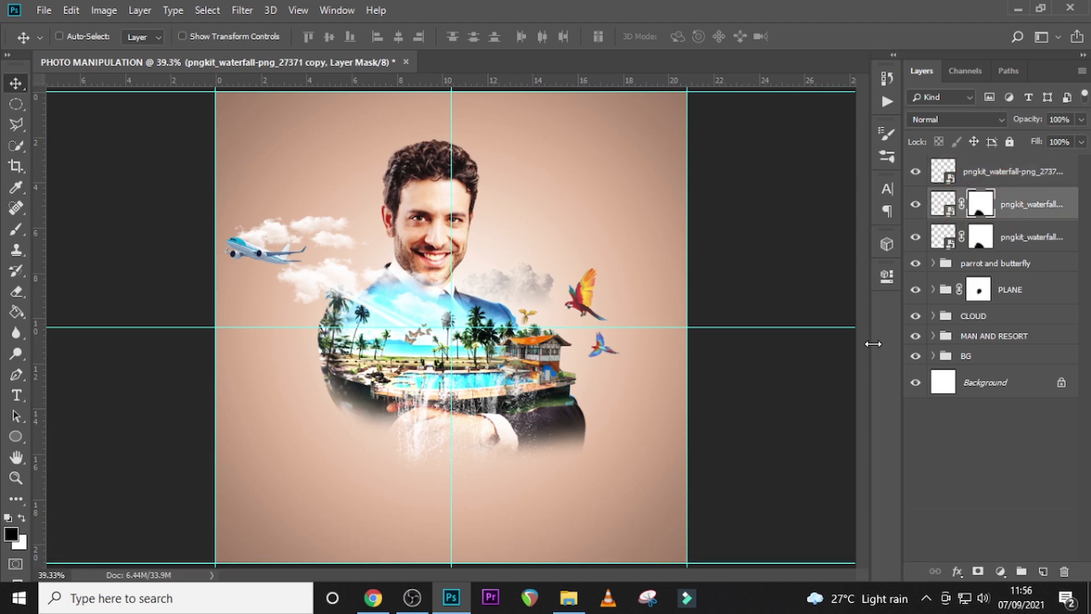
key("b")
key("bracketleft")
key("bracketleft")
key("bracketleft")
key("bracketleft")
key("bracketleft")
key("bracketleft")
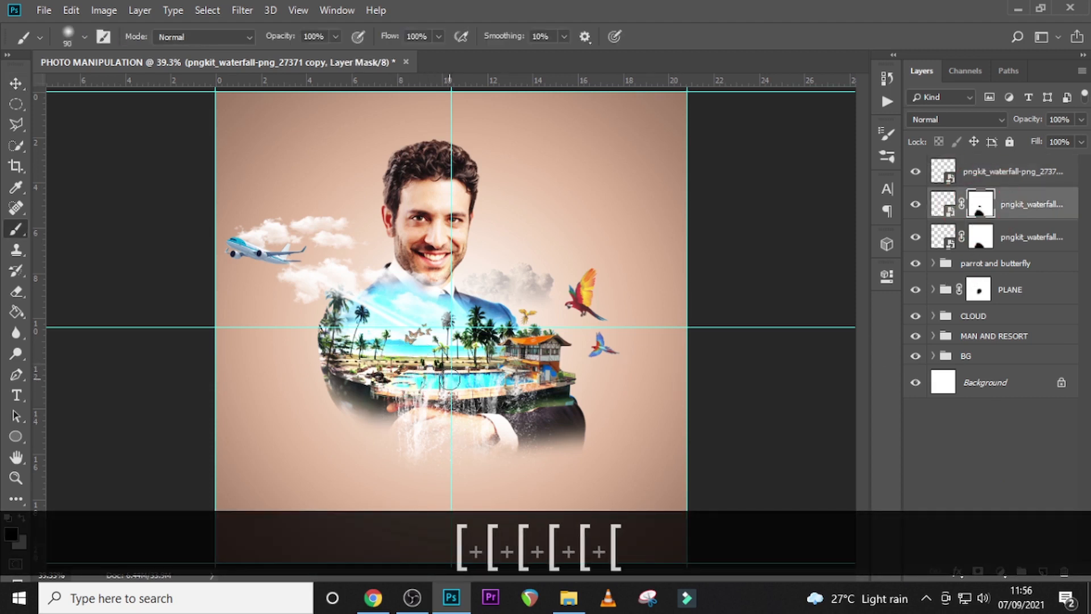
left_click(403, 374)
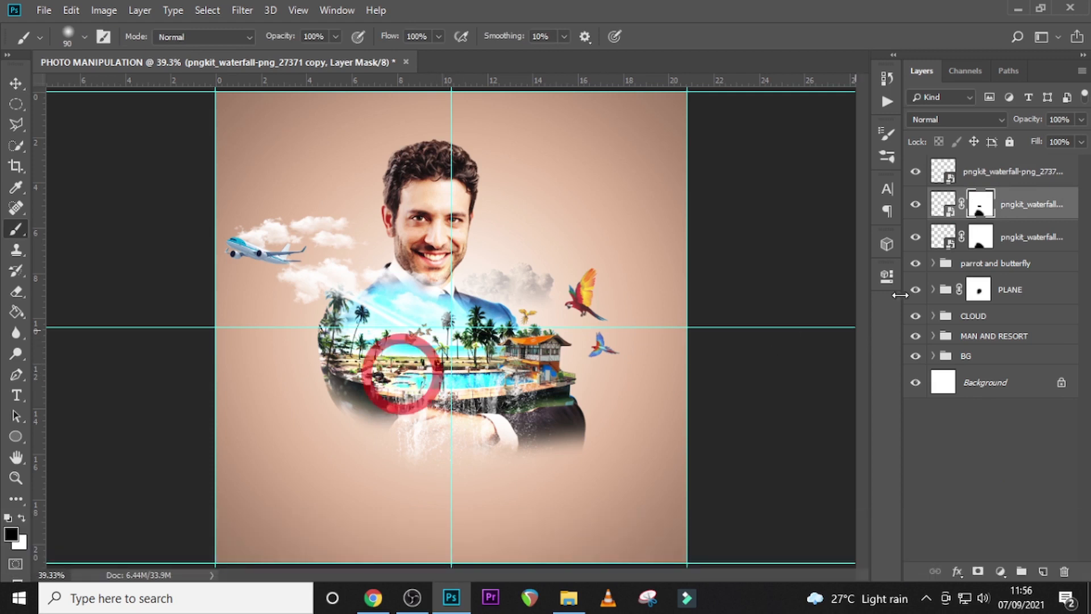
left_click(980, 236)
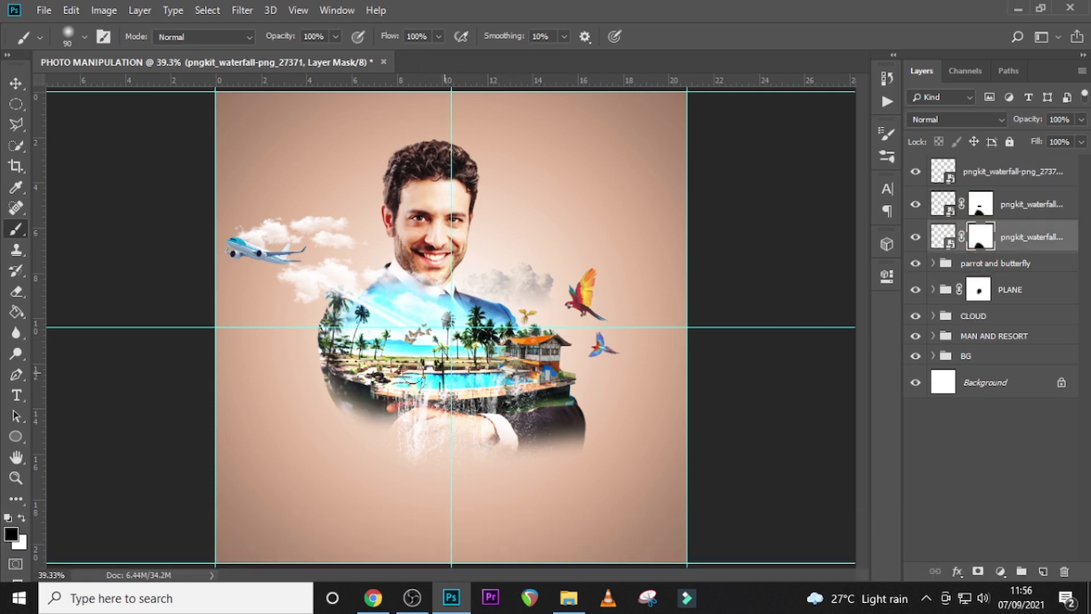
left_click(407, 380)
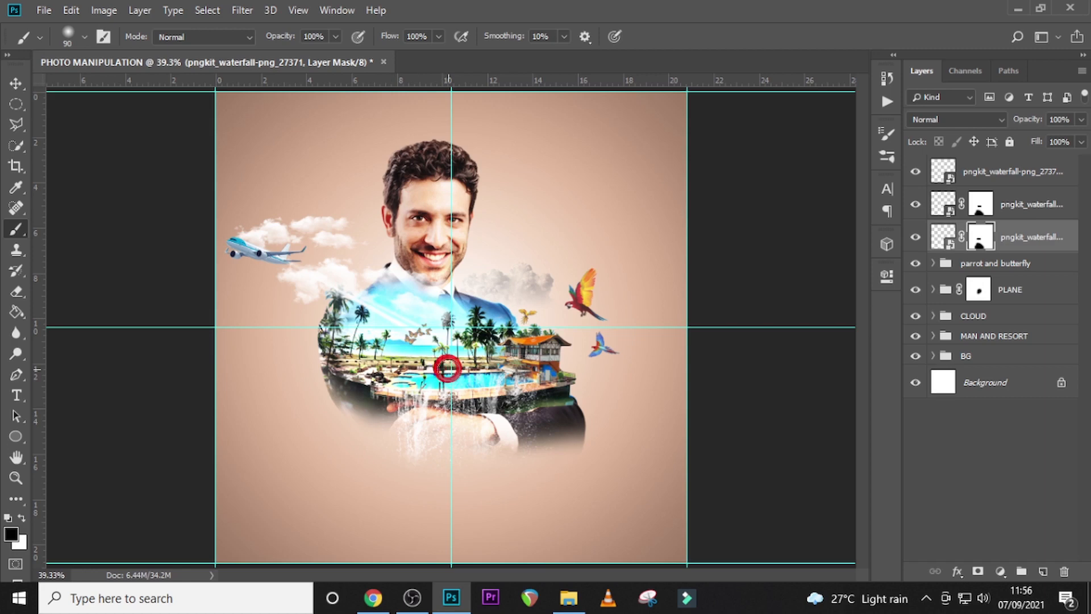
- Add a mask to the top waterfall copy and paint black over its water above the pool edge near the house
key("ctrl+equal")
key("ctrl+equal")
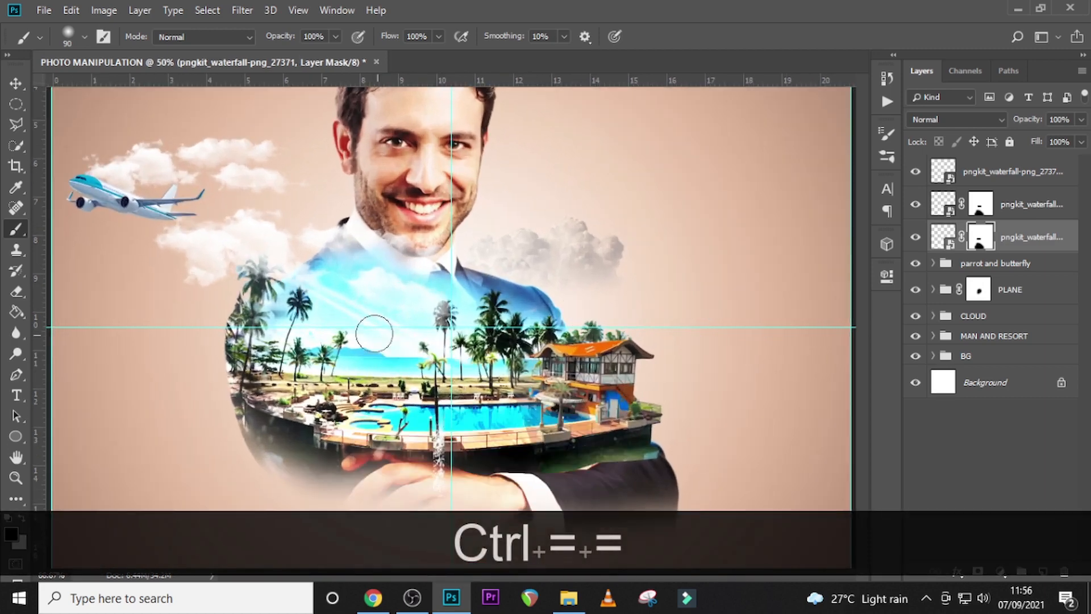
scroll(464, 455, "down", 1)
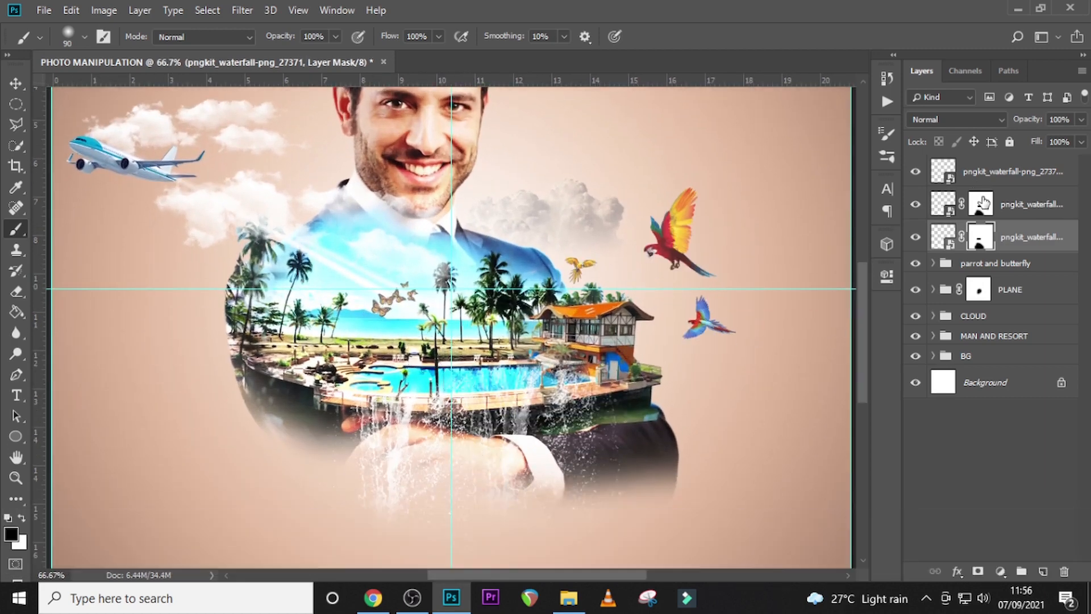
left_click(990, 180)
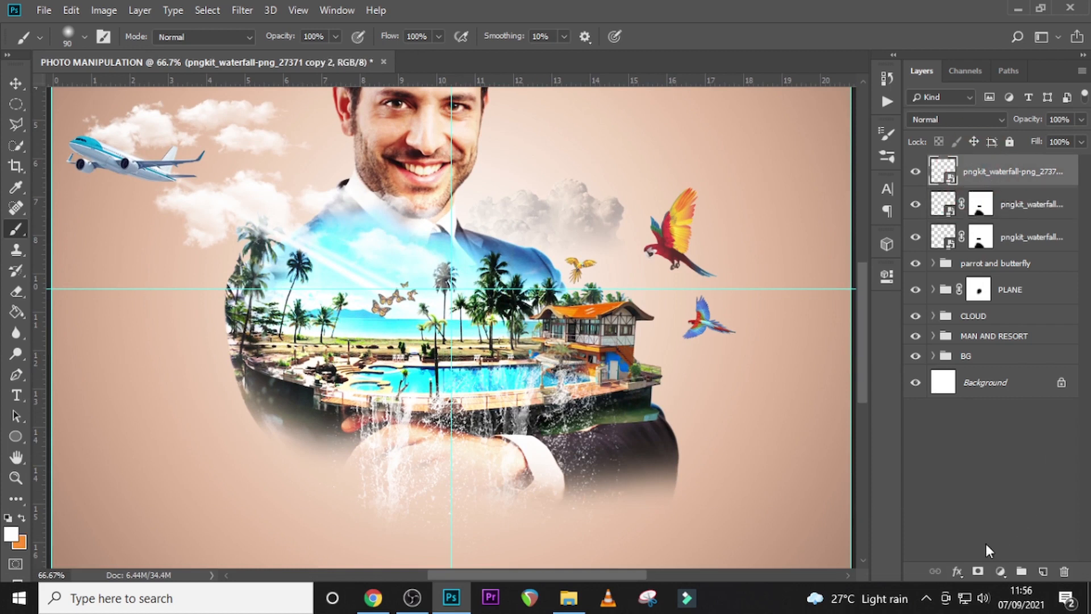
left_click(978, 572)
key("d")
key("x")
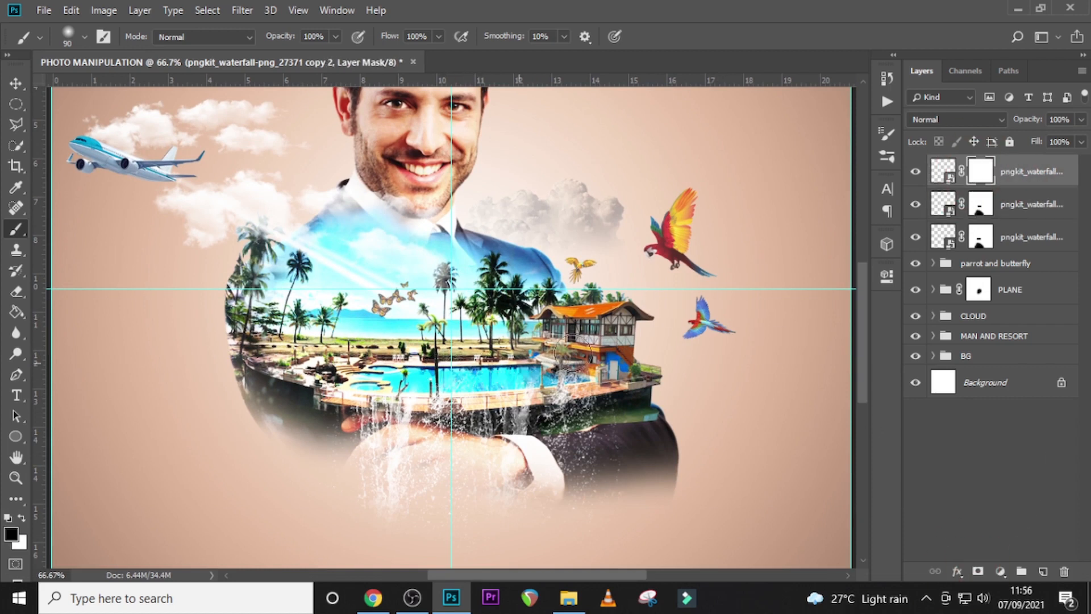
left_click_drag(563, 378, 619, 361)
left_click_drag(449, 346, 458, 347)
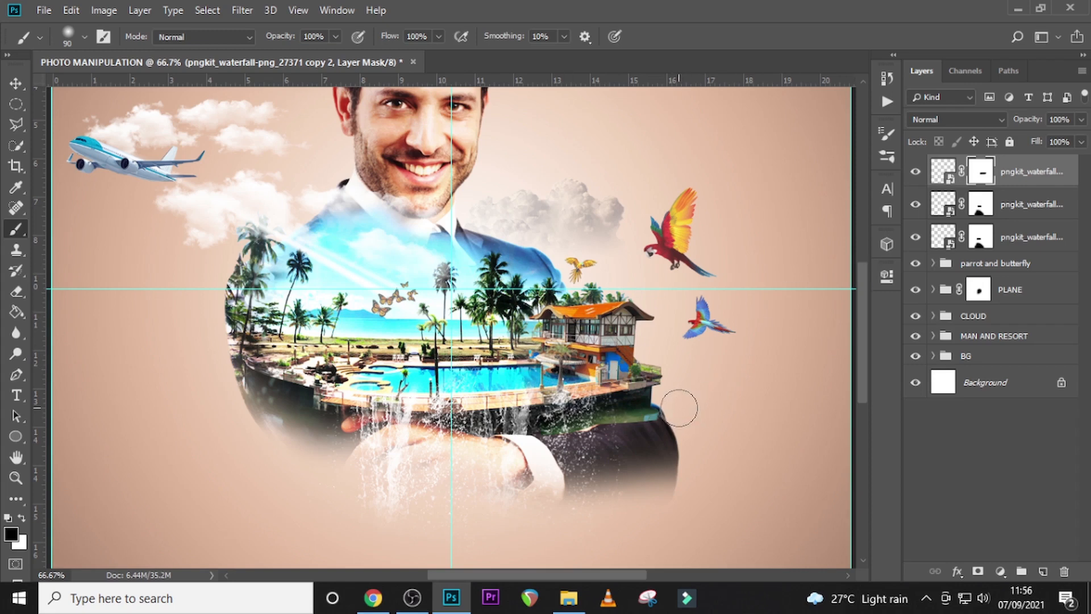
- Touch up the three waterfall layers' masks around the pool edge, alternating between white and black paint
key("x")
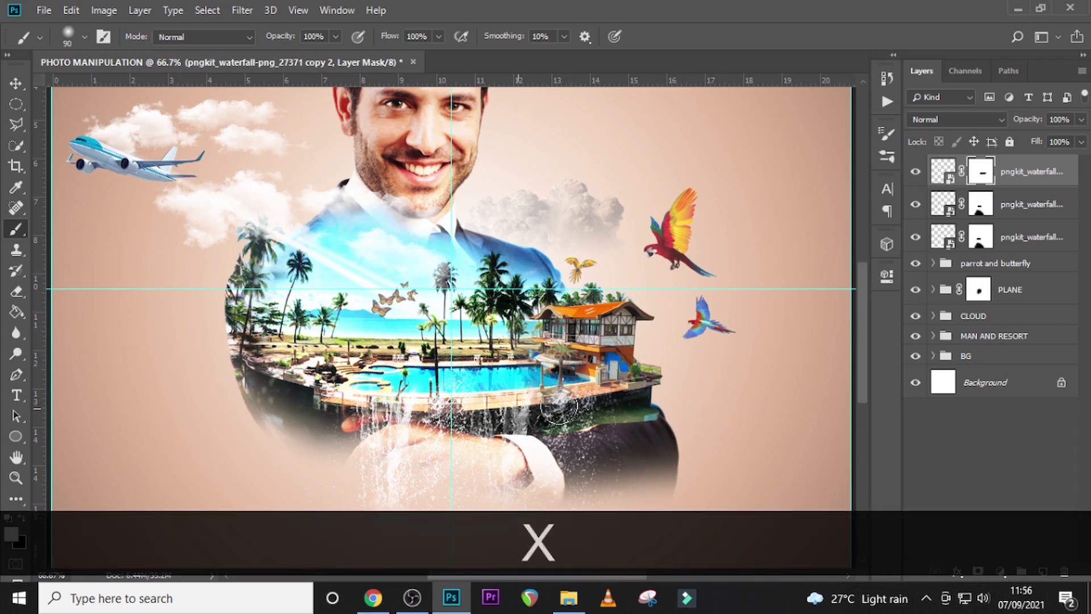
left_click(600, 392)
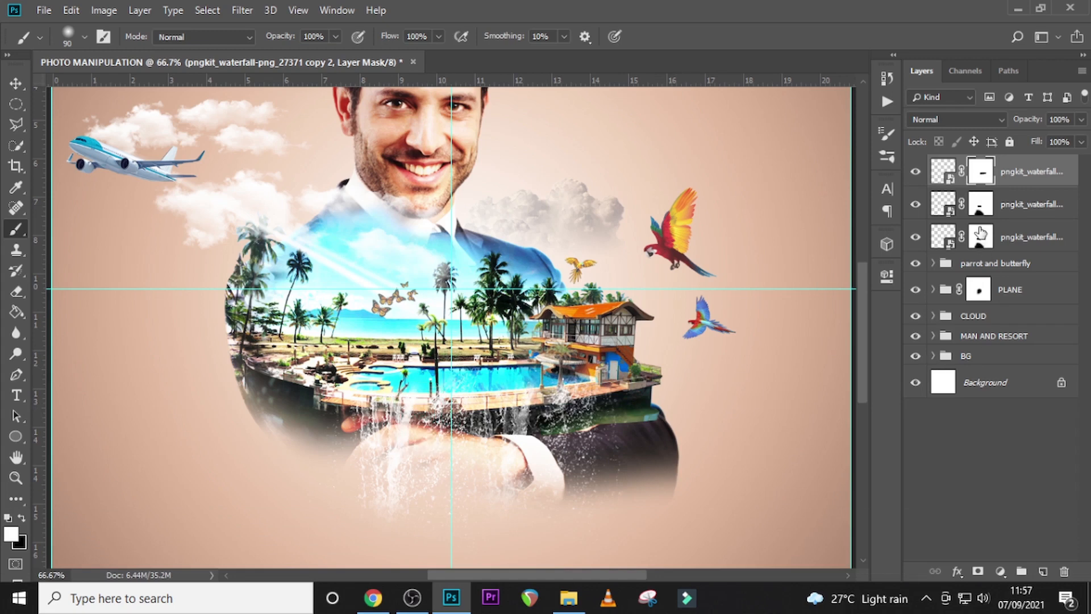
left_click(976, 201)
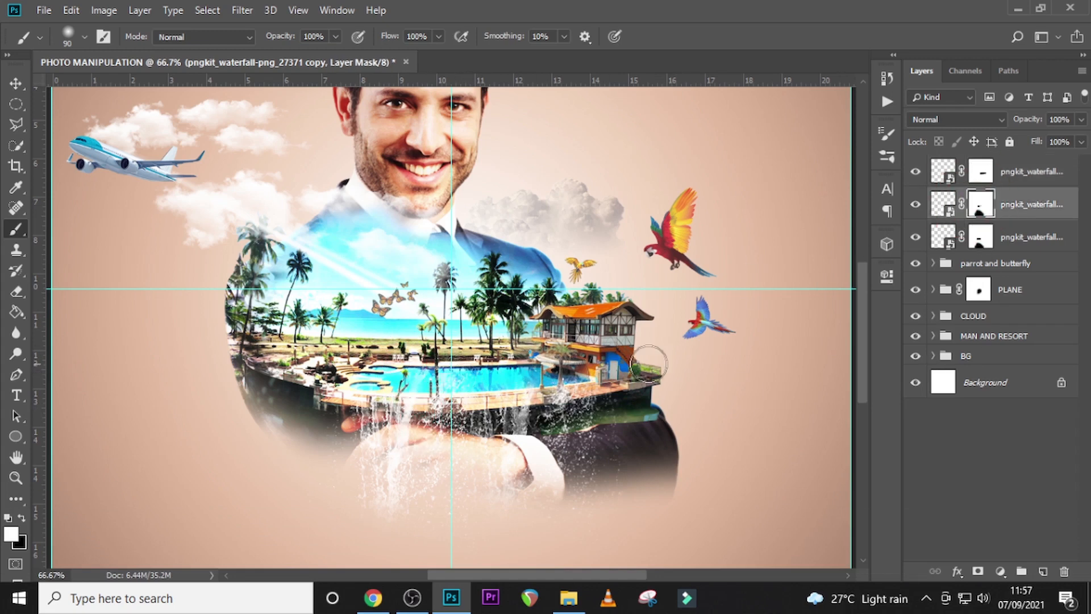
key("x")
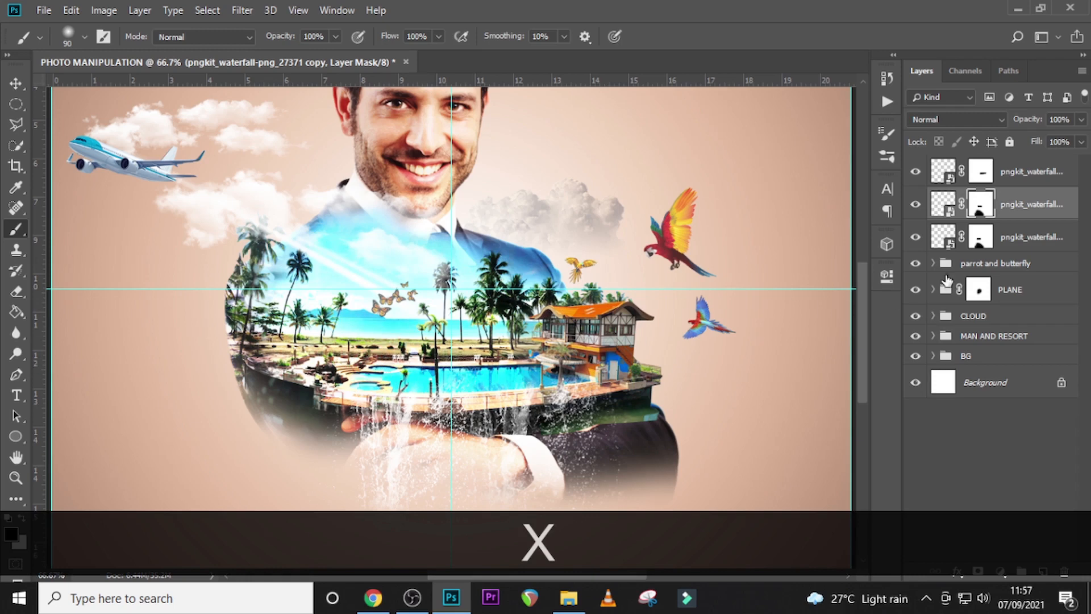
left_click(975, 240)
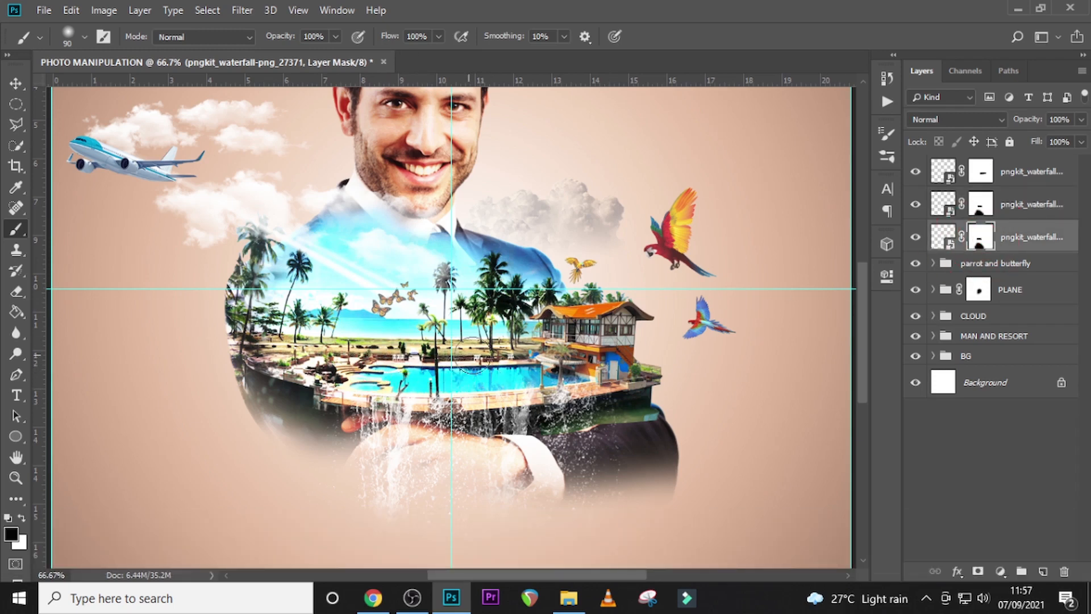
left_click(981, 178)
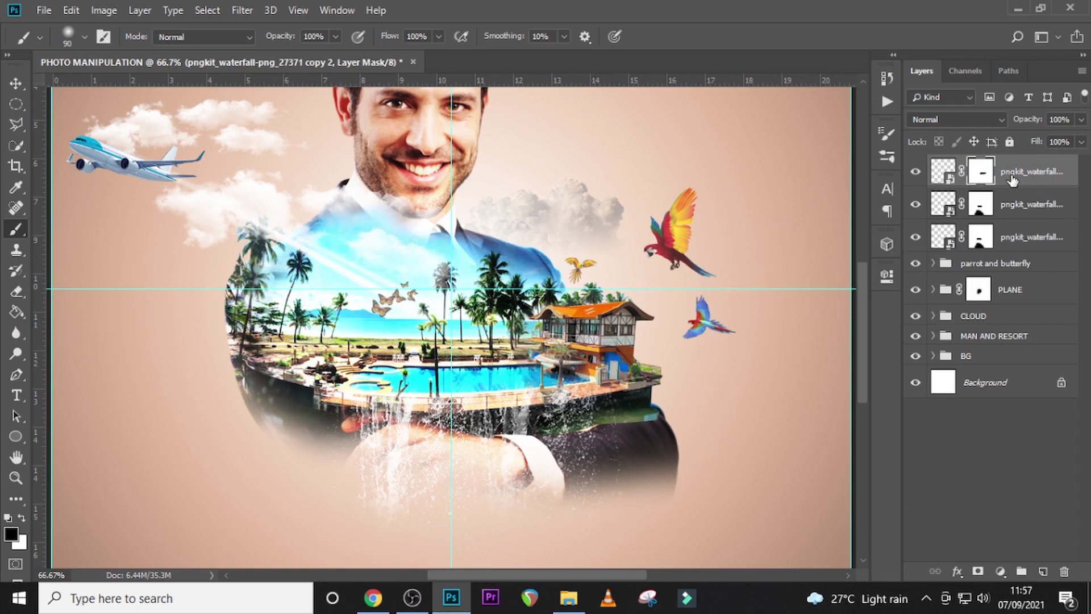
- Duplicate the top waterfall layer and nudge the two top waterfall copies slightly along the pool edge toward the house
key("ctrl+j")
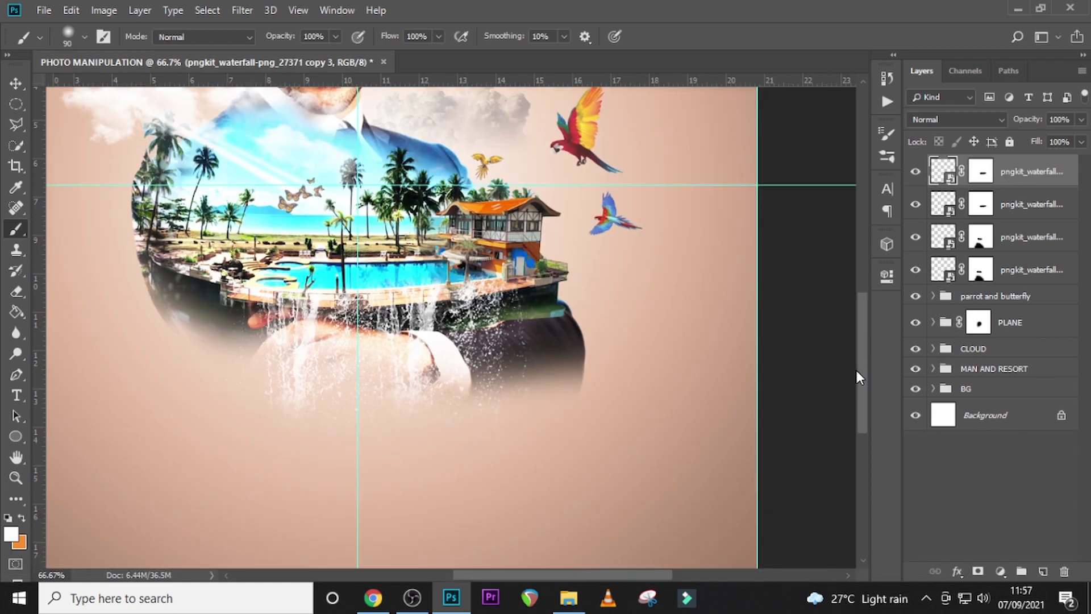
left_click_drag(858, 370, 858, 369)
left_click(1014, 204, "ctrl")
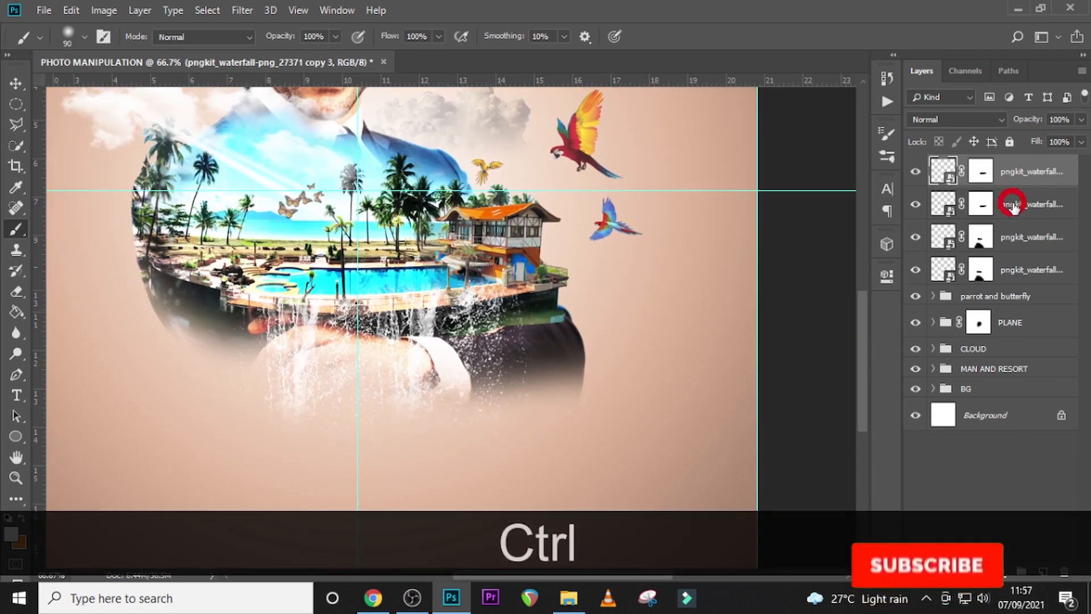
key("ctrl+t")
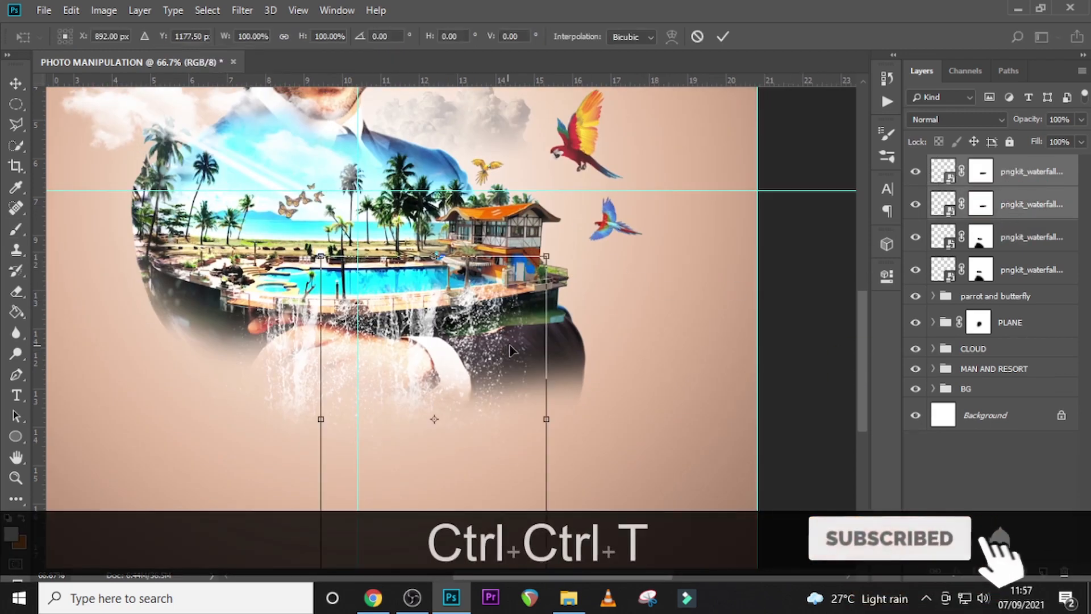
right_click(470, 329)
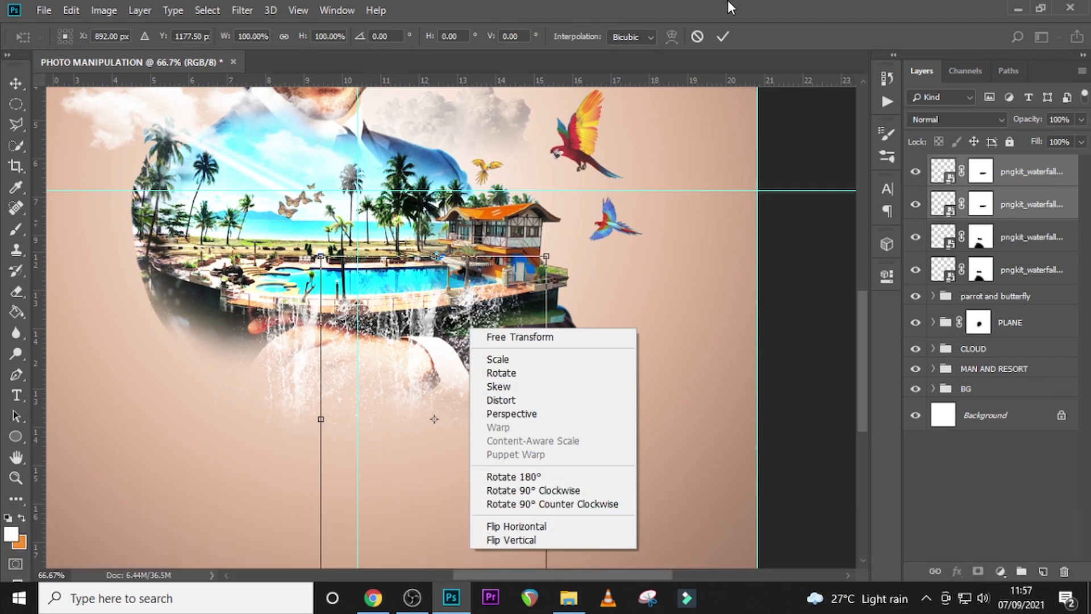
left_click(694, 55)
left_click_drag(500, 374, 510, 370)
key("Return")
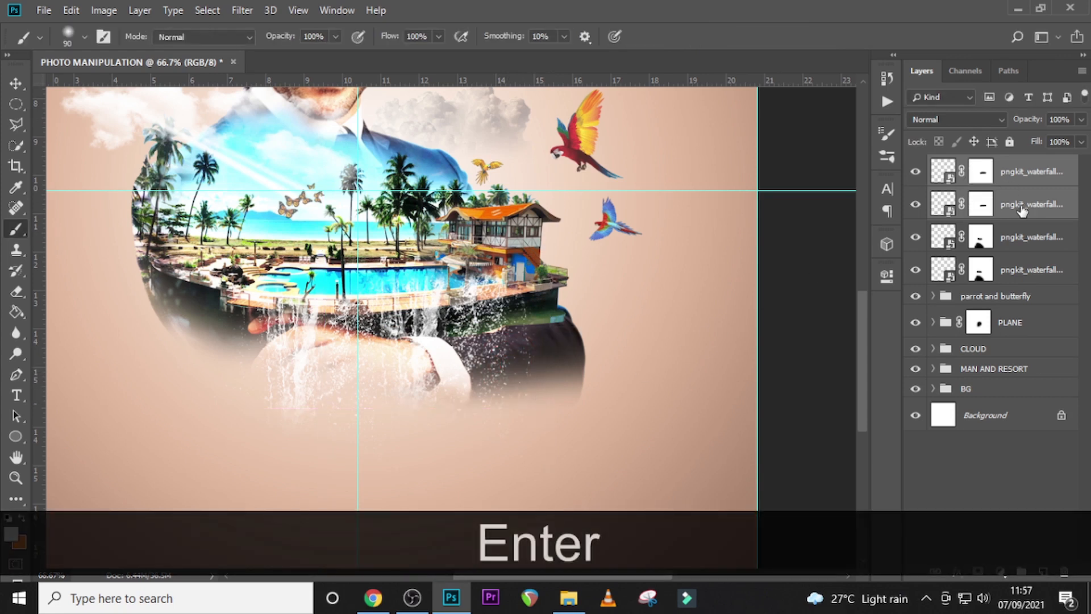
- Duplicate the third waterfall layer, delete the copy's mask, and move the copy sideways toward the vertical guide
left_click(949, 243)
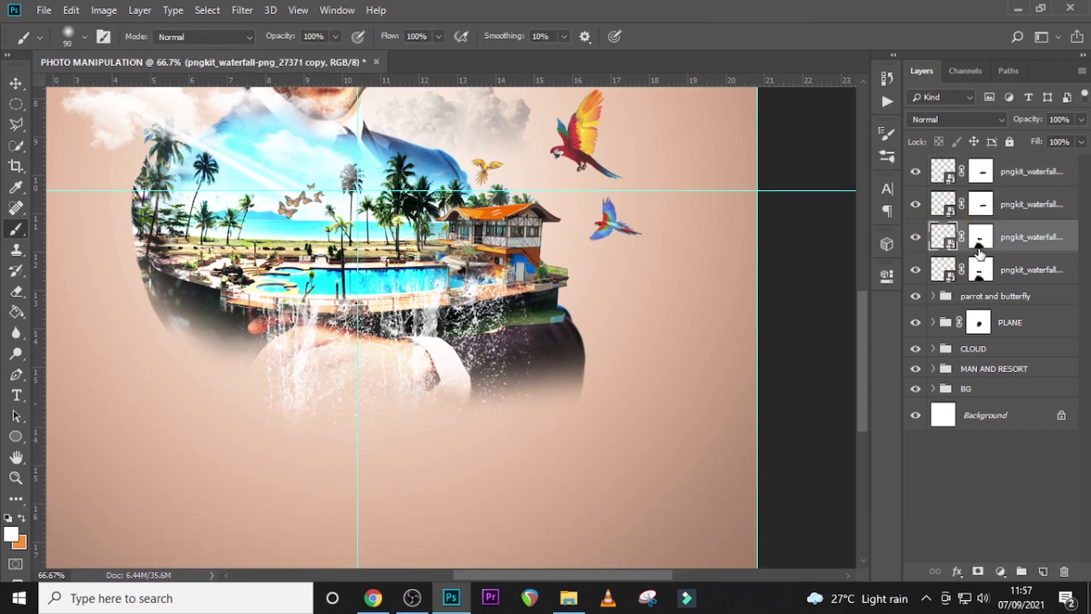
key("ctrl+j")
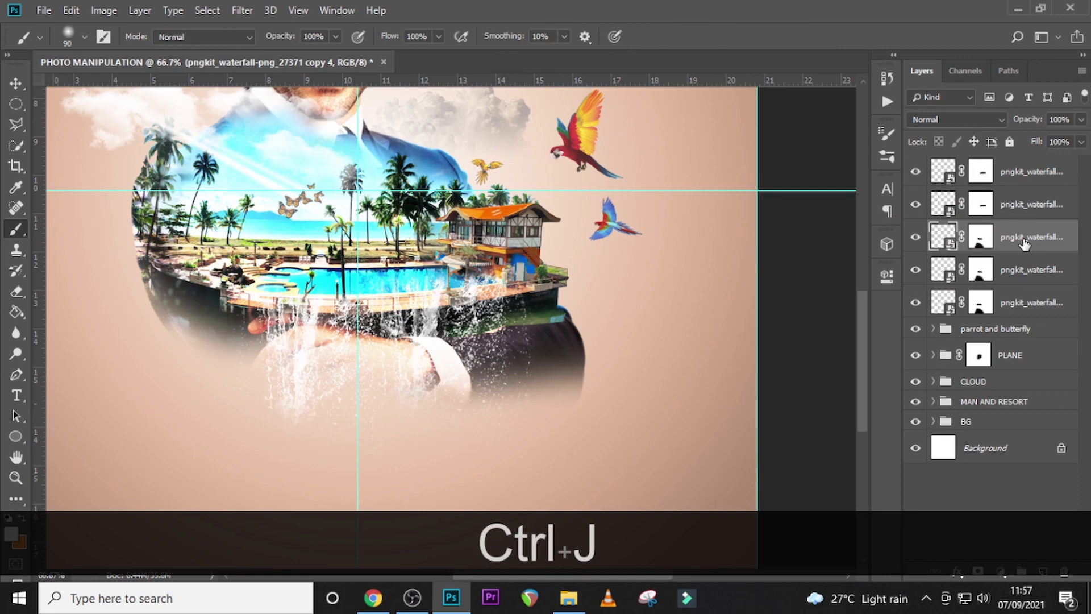
right_click(978, 243)
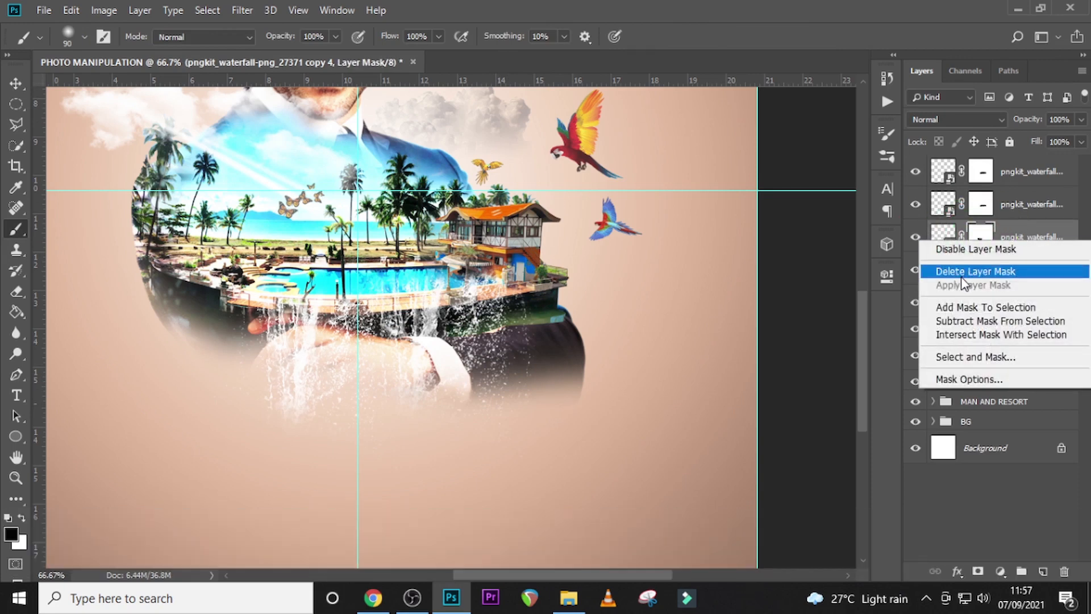
left_click(969, 271)
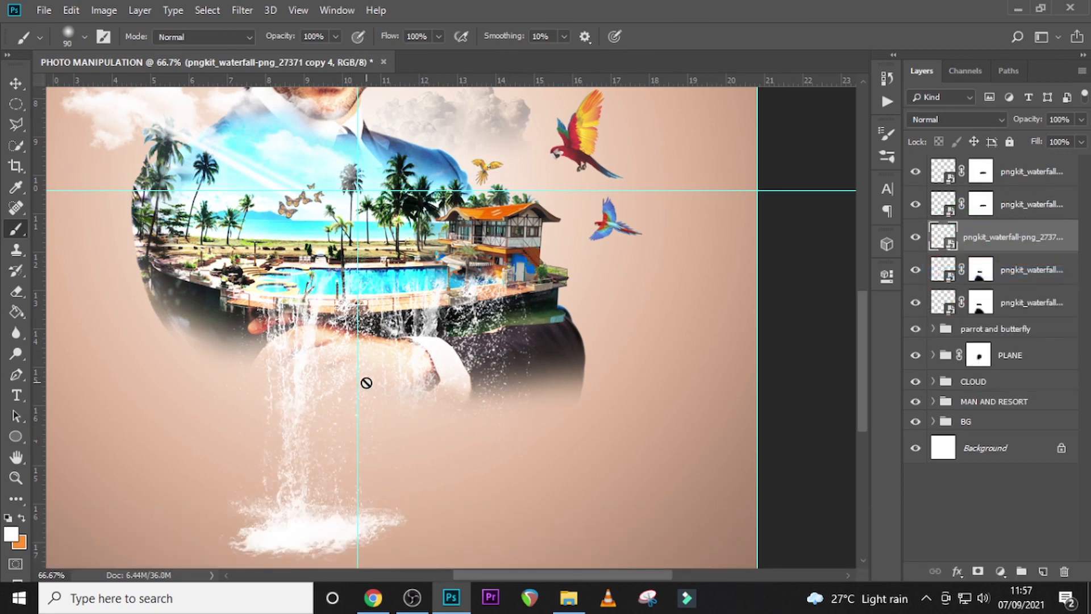
key("v")
mouse_move(236, 397)
left_mouse_down()
mouse_move(300, 440)
mouse_move(316, 398)
left_mouse_up()
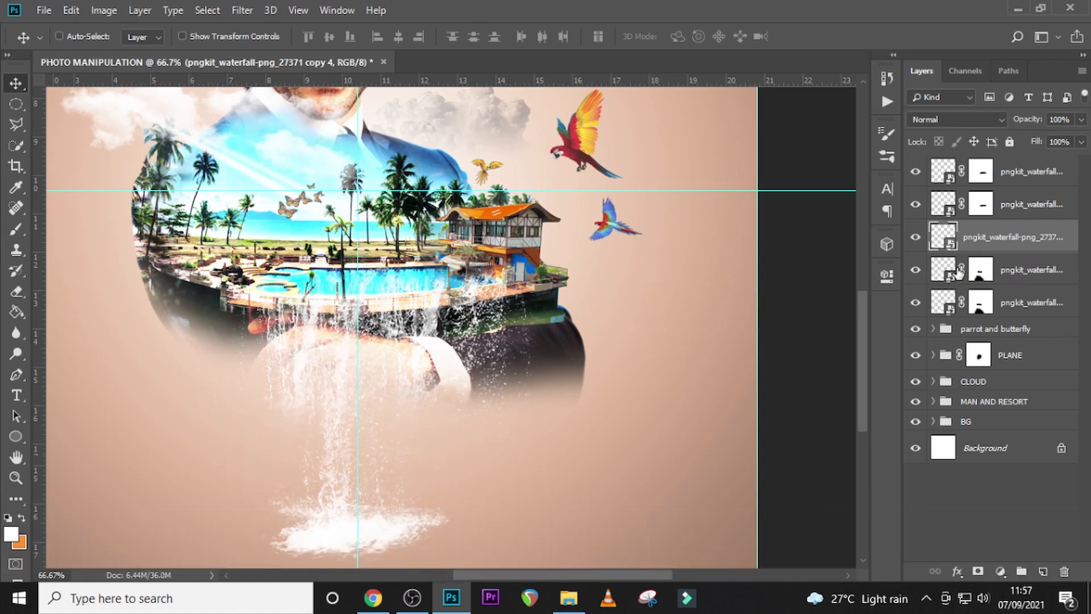
- Add a mask to the new waterfall copy and paint black over the splash at its base
left_click(979, 571)
key("b")
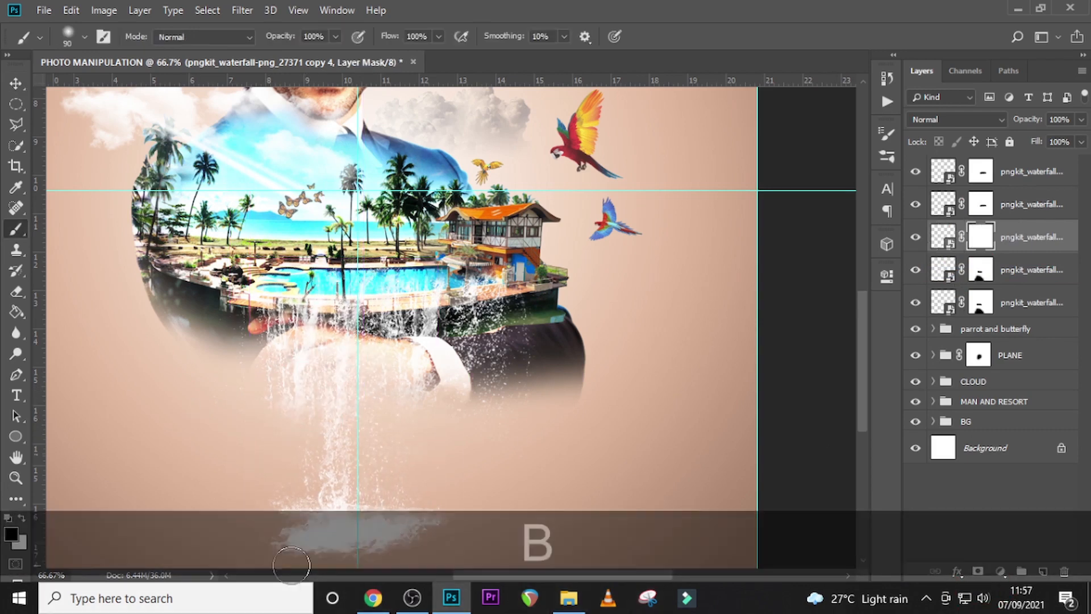
mouse_move(288, 549)
left_mouse_down()
mouse_move(303, 529)
mouse_move(280, 523)
mouse_move(405, 521)
left_mouse_up()
mouse_move(292, 563)
left_mouse_down()
mouse_move(287, 515)
mouse_move(254, 444)
mouse_move(294, 500)
mouse_move(281, 436)
mouse_move(294, 492)
mouse_move(290, 414)
left_mouse_up()
left_click(385, 432)
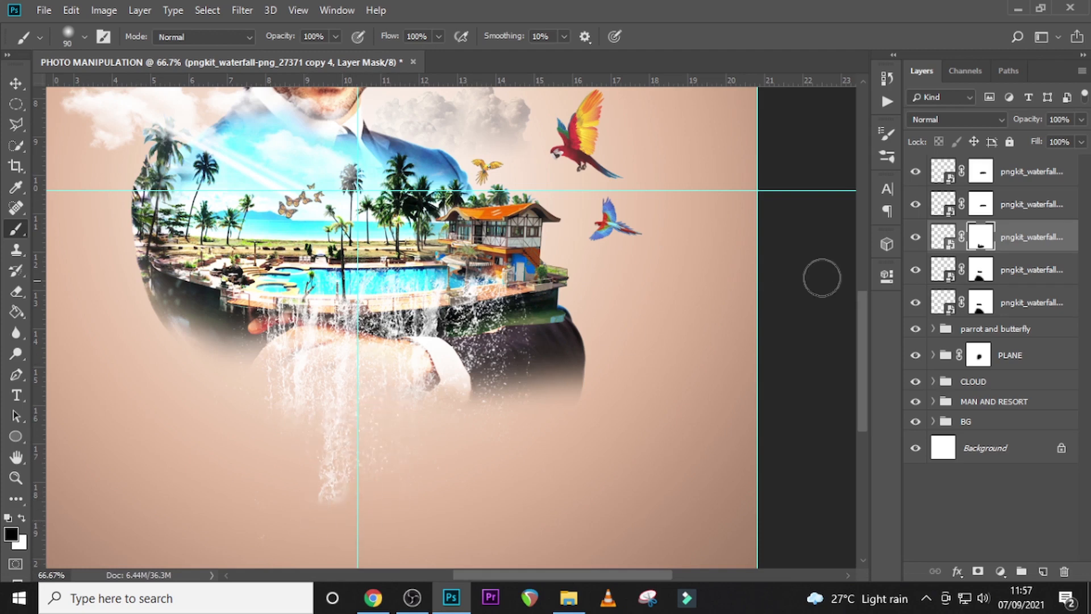
- Paint black over the new waterfall copy's water above the pool edge on its mask
left_click(980, 238)
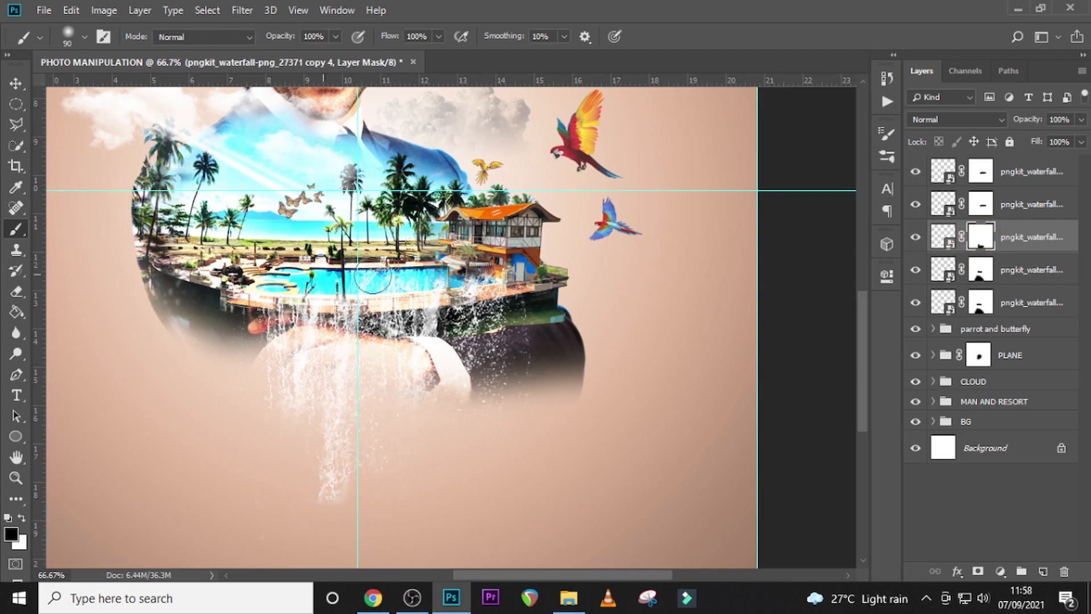
left_click(390, 246)
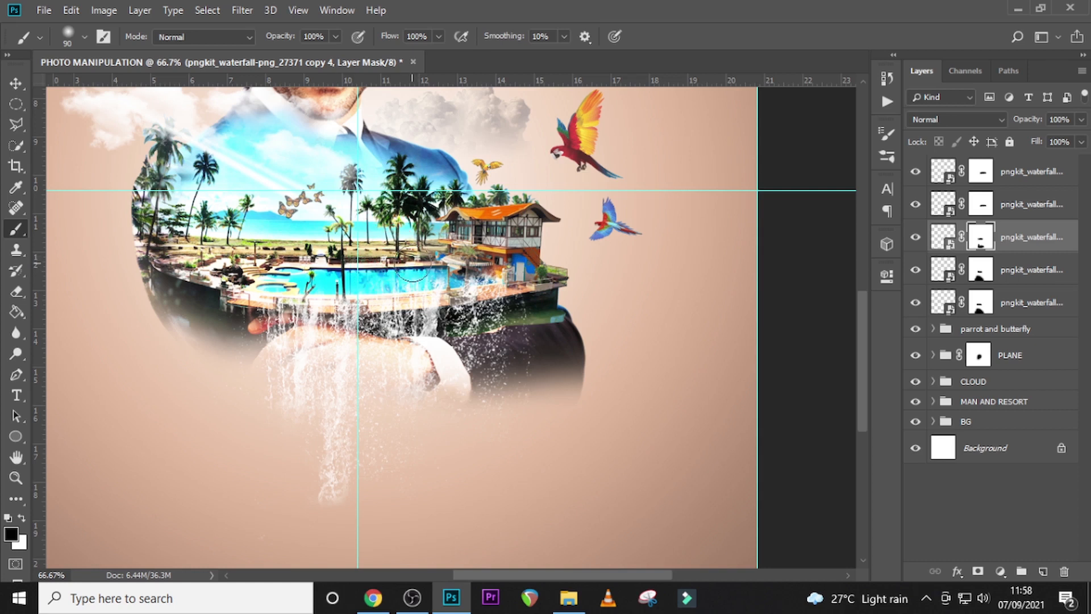
left_click(341, 260)
- Reduce the brush size to 45 and paint black over the water above the pool edge on the second waterfall layer's mask
left_click(982, 199)
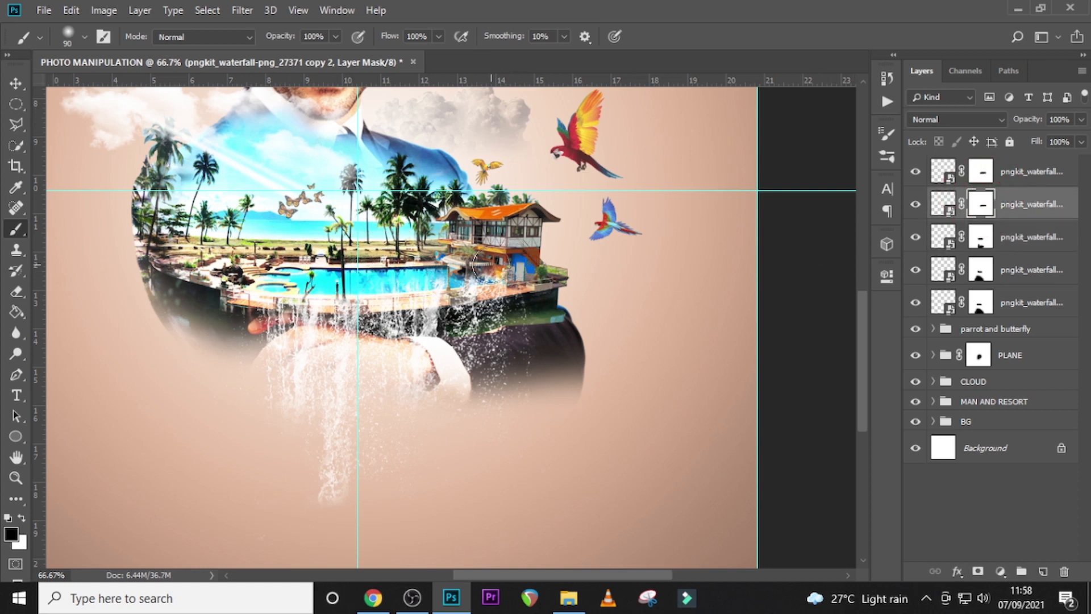
key("bracketleft")
key("bracketleft")
key("bracketleft")
key("bracketleft")
key("bracketleft")
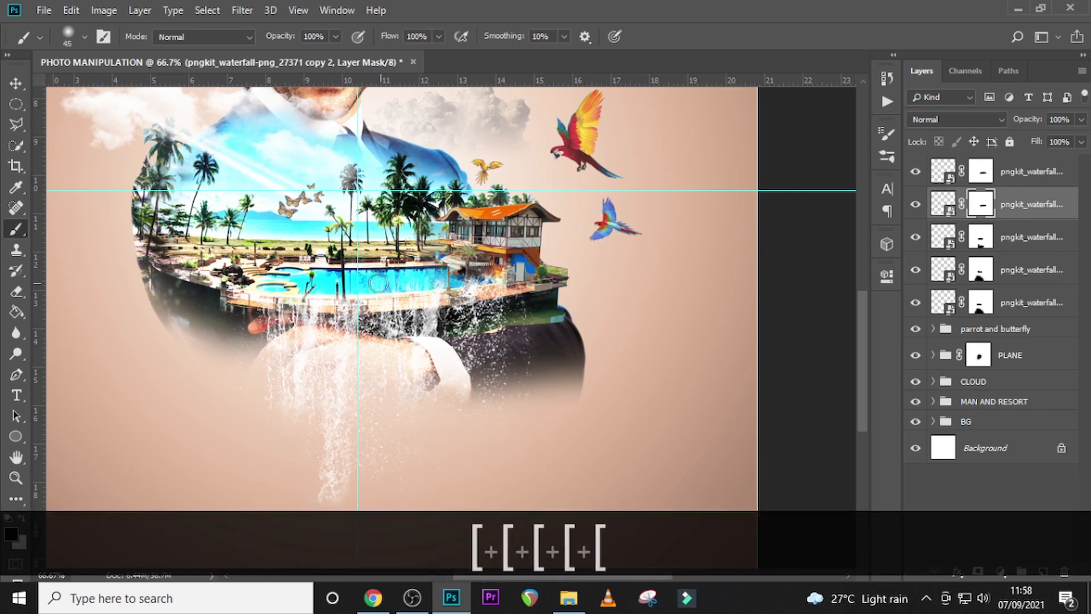
left_click(553, 249)
- Paint black over the stray water across the pool on the top waterfall layer's mask
left_click(982, 170)
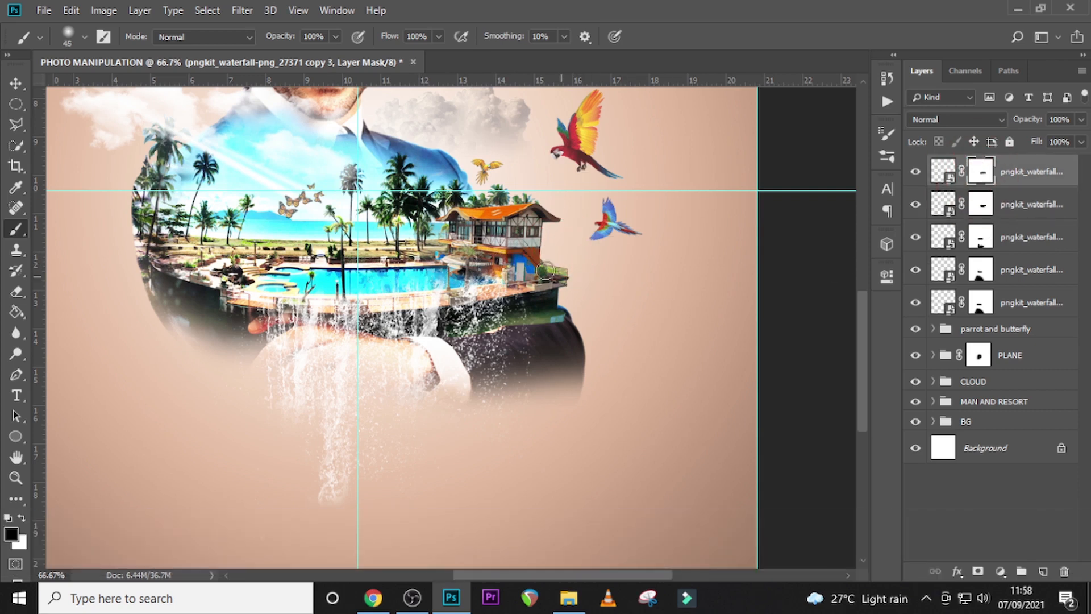
left_click(433, 277)
left_click(330, 277)
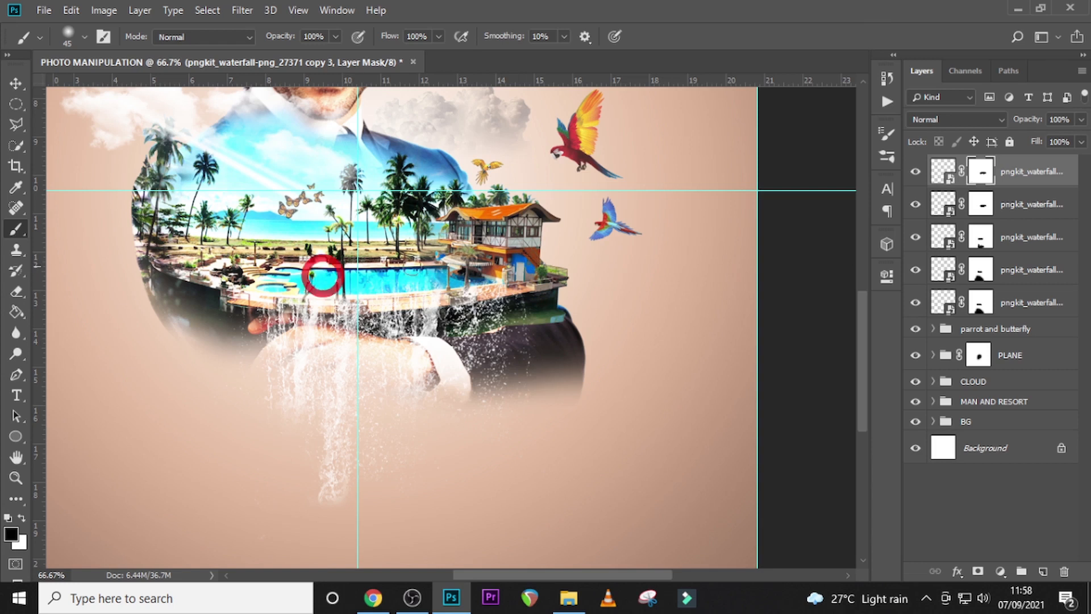
left_click(332, 278)
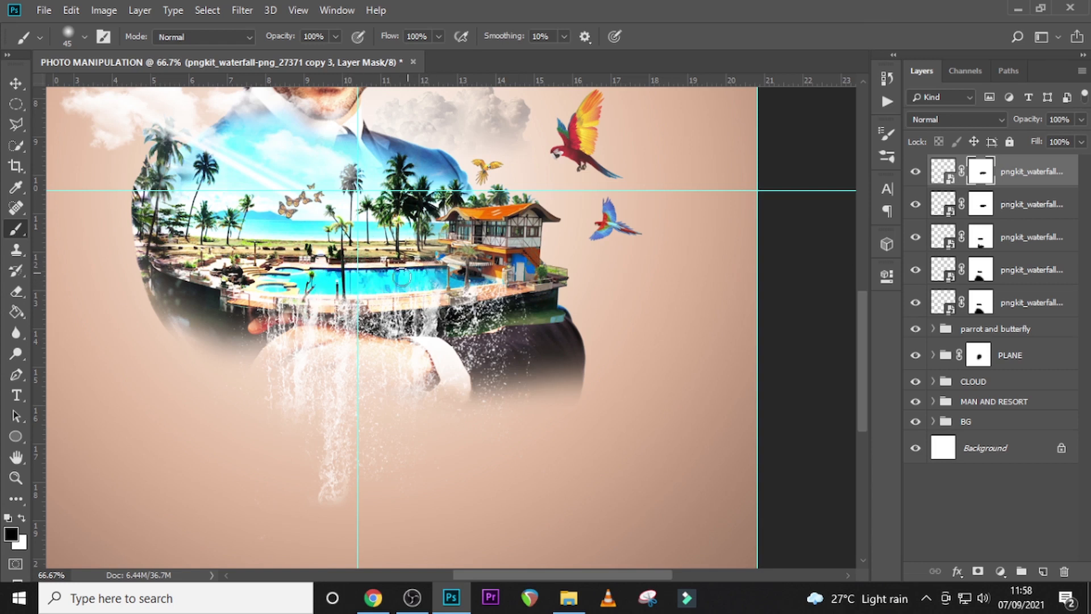
left_click(343, 282)
left_click(334, 283)
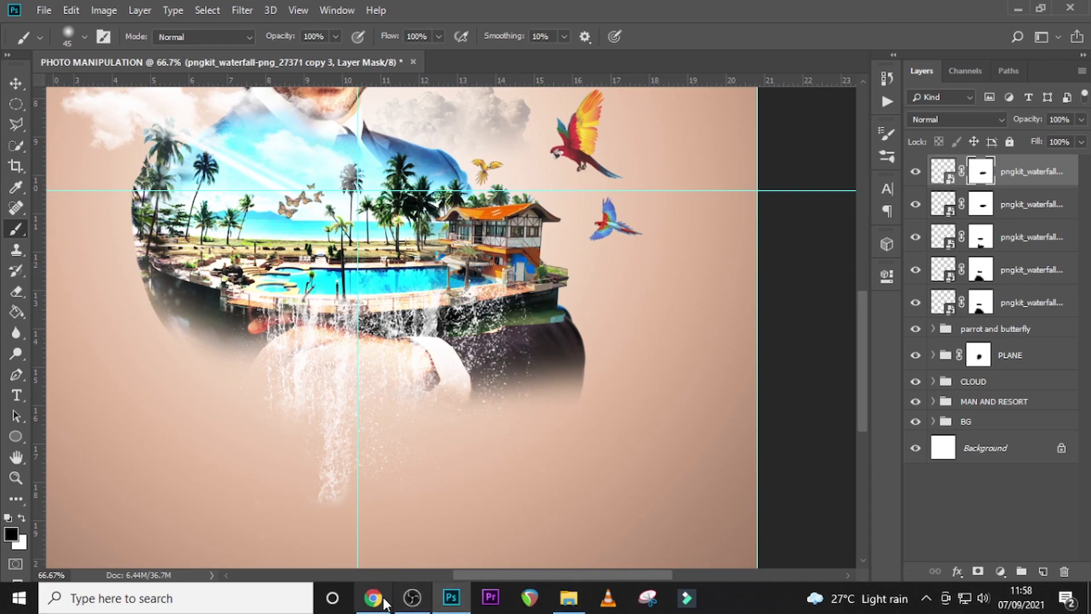
- Place water-2748657_1920.png from File Explorer into the document and scale it to about 37.6% over the waterfall and arms
left_click(568, 598)
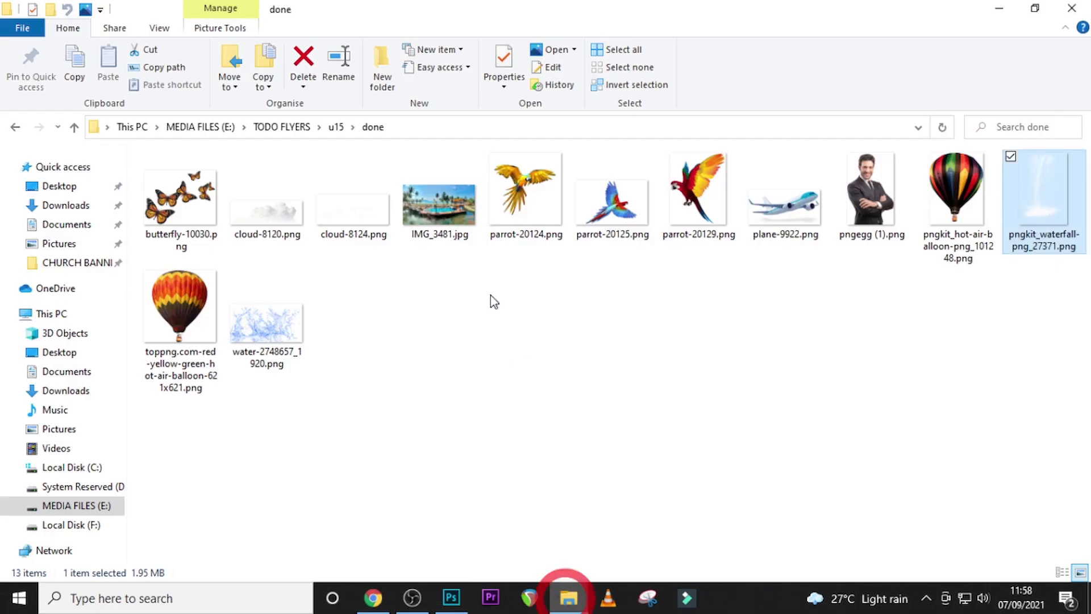
left_click(251, 324)
left_click_drag(270, 326, 466, 433)
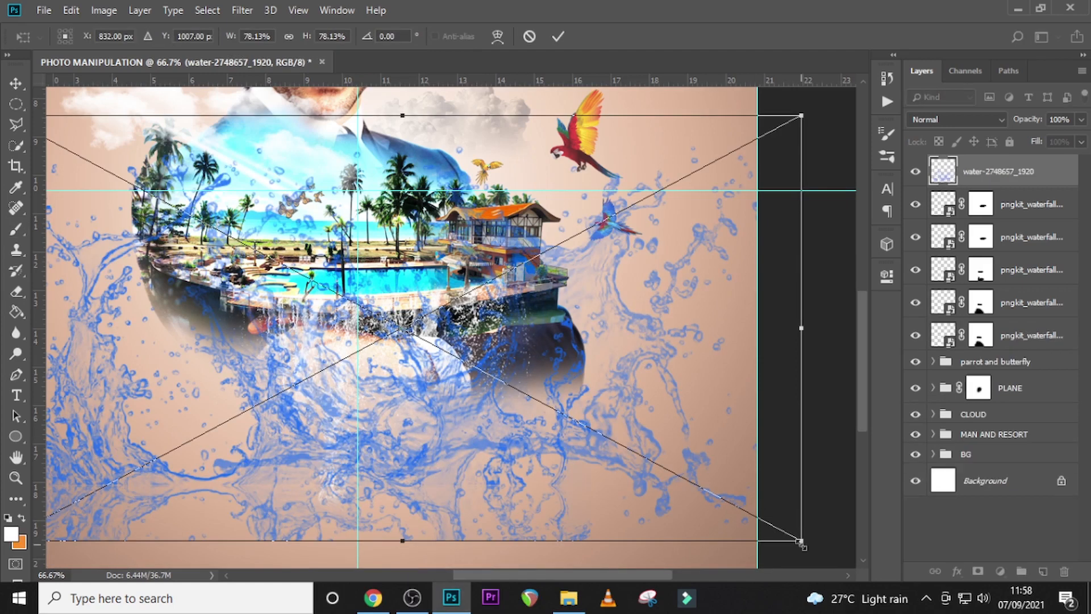
left_click_drag(801, 544, 571, 435)
key("Return")
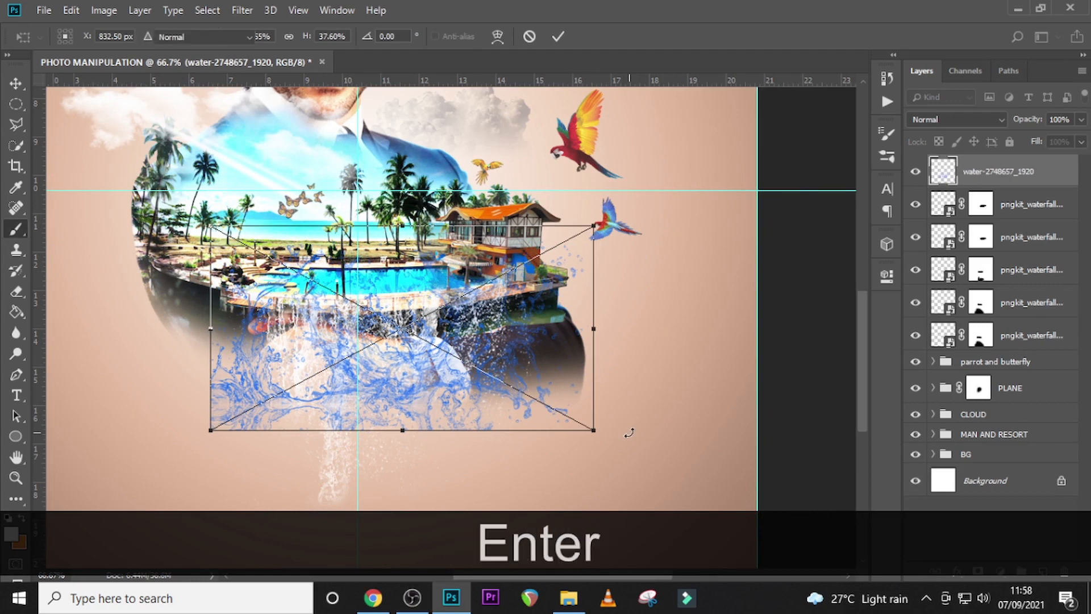
- Apply a white (ffffff) Color Overlay at Normal blend mode and 100% opacity to the water splash layer
double_click(1061, 173)
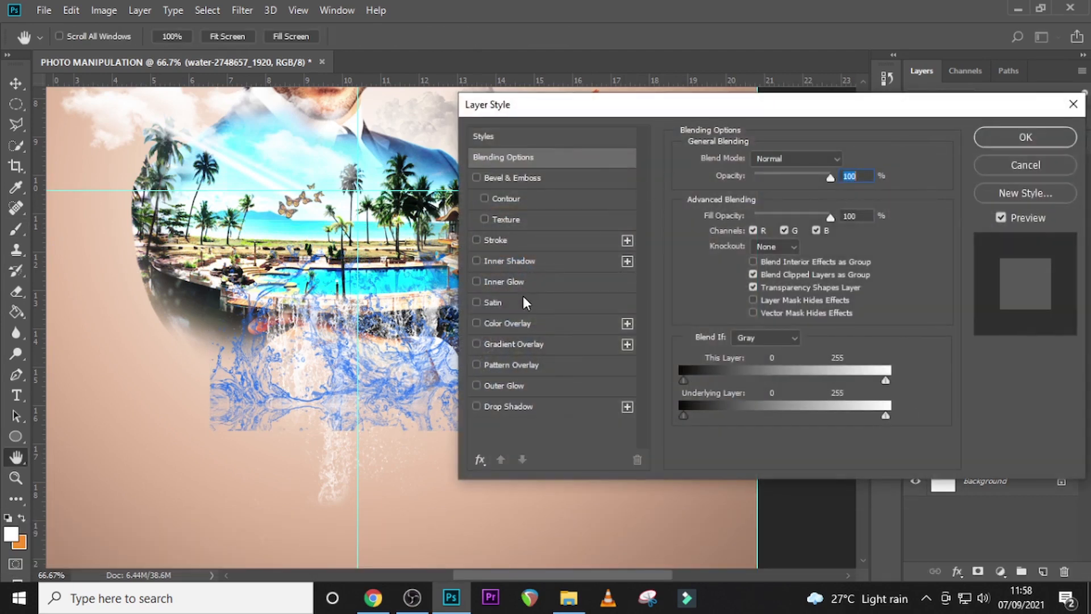
left_click(514, 329)
left_click(847, 161)
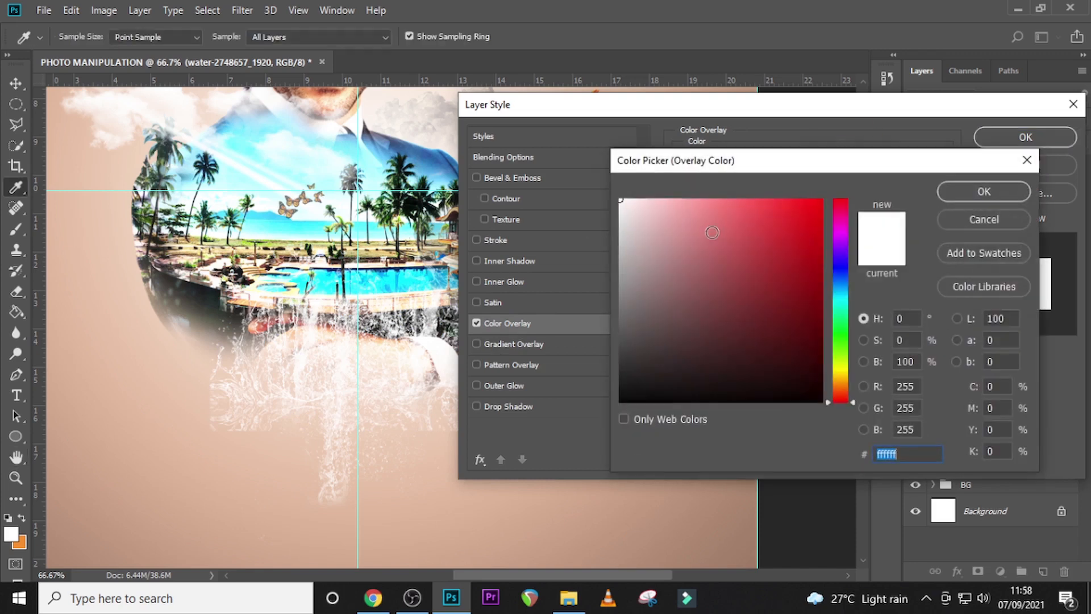
left_click(989, 191)
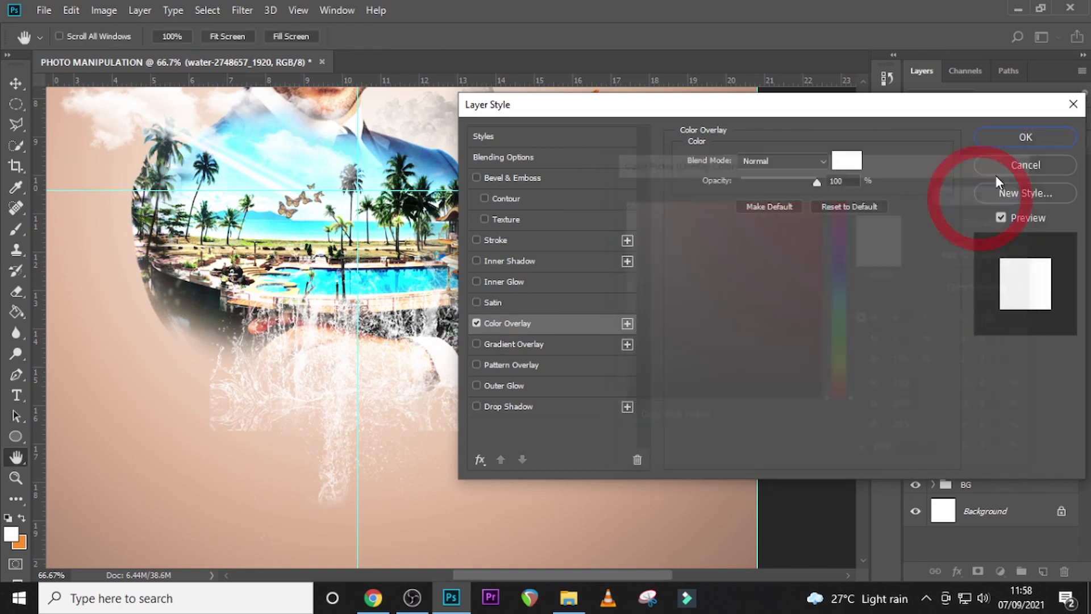
left_click(988, 138)
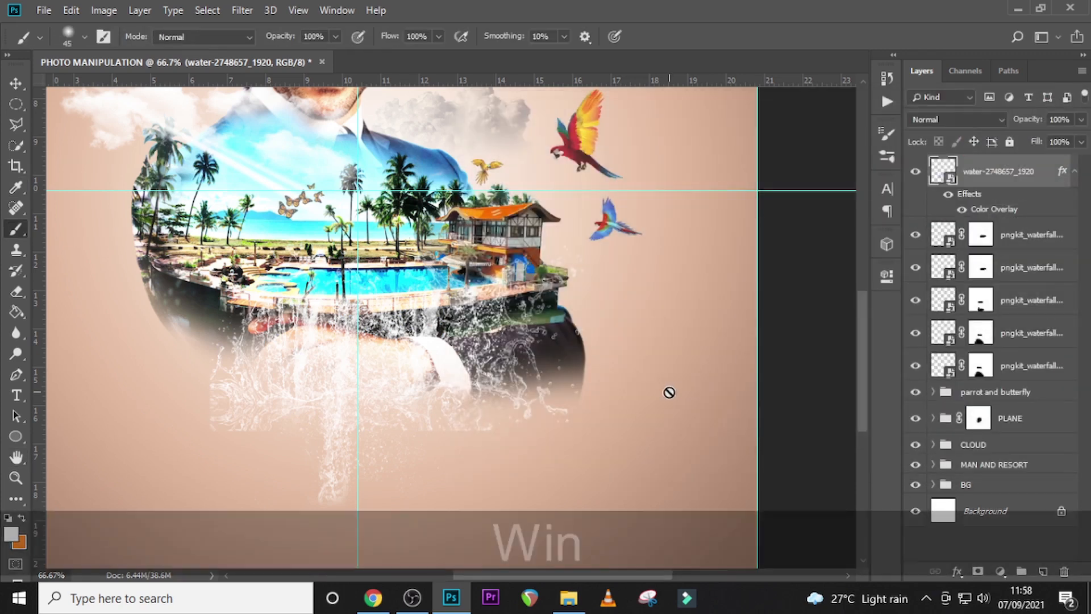
- Rotate the water splash layer about 44° and move it up over the resort and the man's sleeve
key("super+t")
left_click(1014, 172)
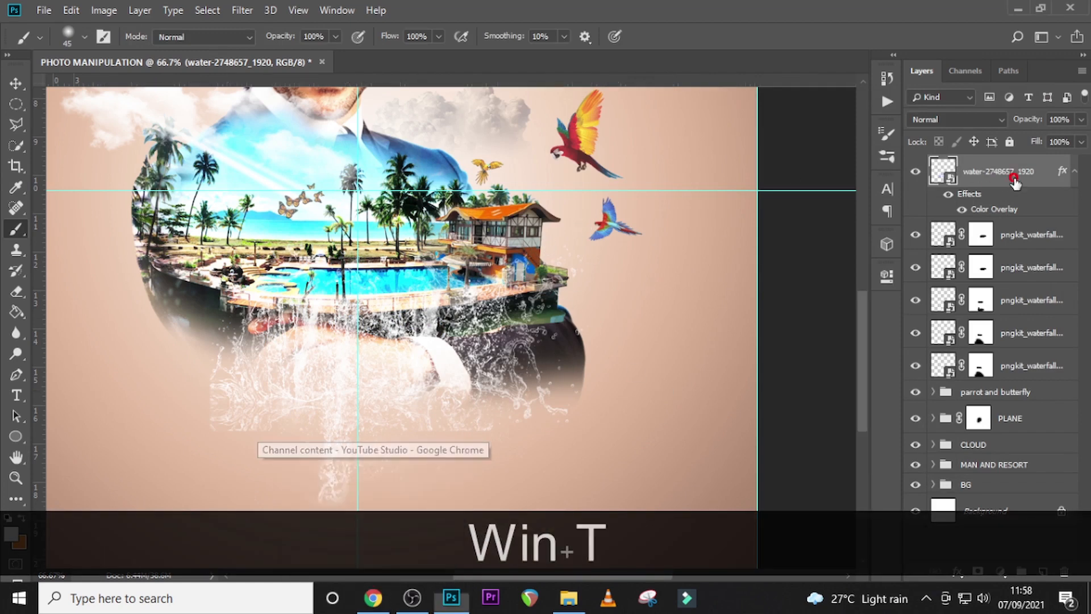
left_click(1074, 176)
key("ctrl+t")
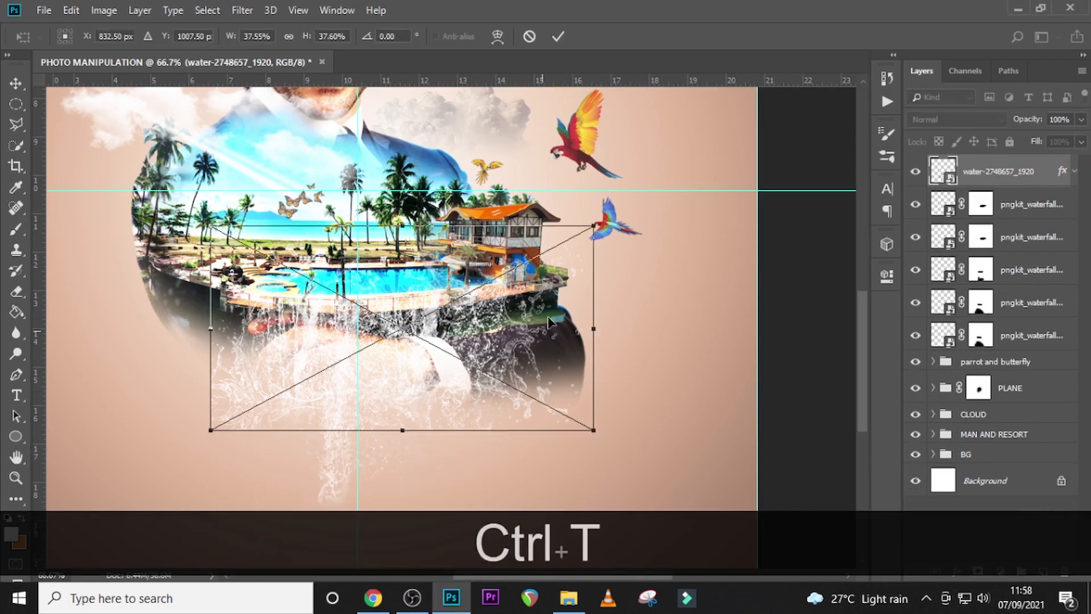
left_click_drag(694, 312, 575, 460)
left_click_drag(491, 369, 537, 319)
left_click_drag(572, 398, 557, 310)
left_click_drag(716, 374, 745, 327)
left_click_drag(539, 308, 545, 322)
key("Return")
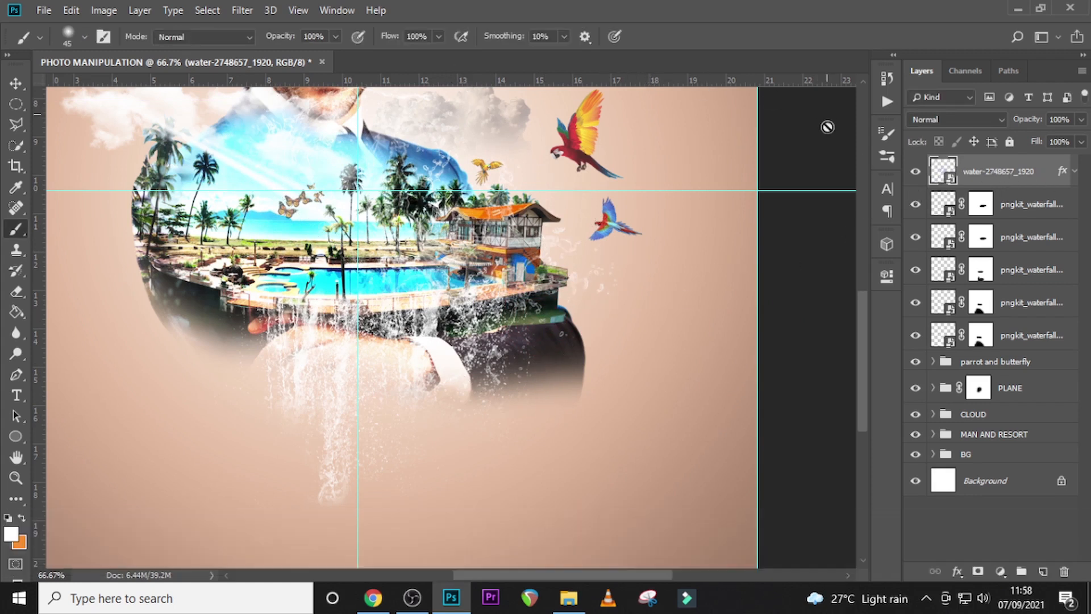
- Shift the water splash slightly down and begin warping its mesh toward the man's sleeve
key("ctrl")
key("ctrl+t")
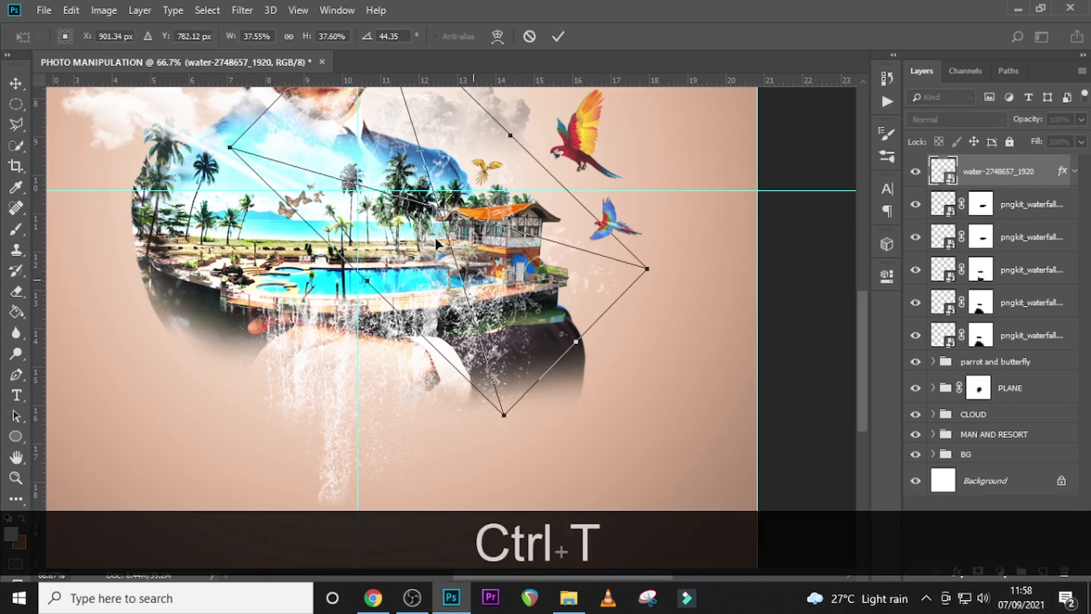
left_click_drag(533, 313, 532, 324)
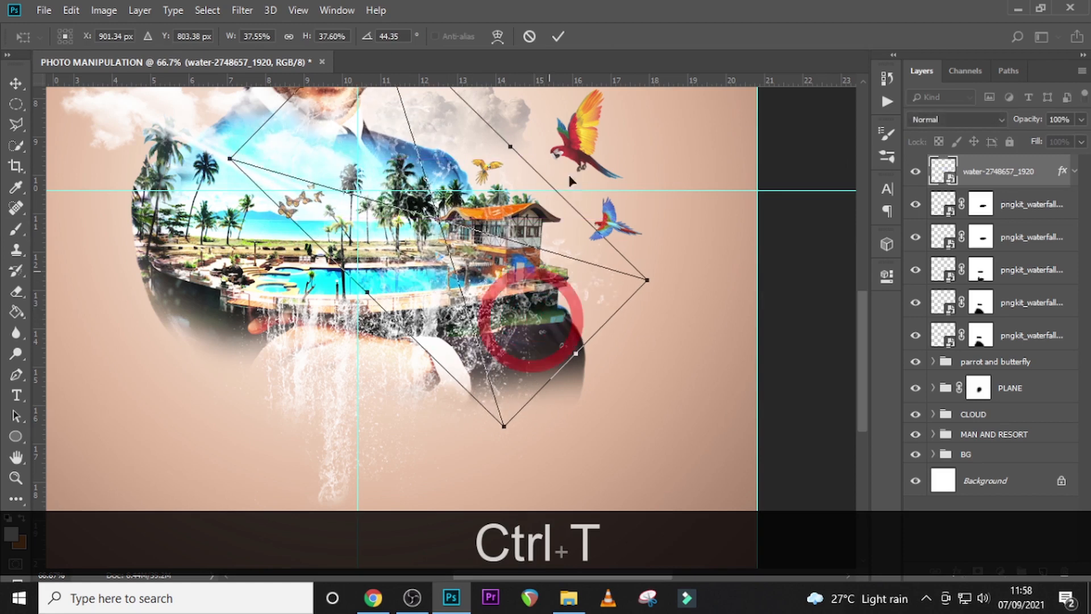
left_click(498, 36)
left_click_drag(436, 194, 401, 233)
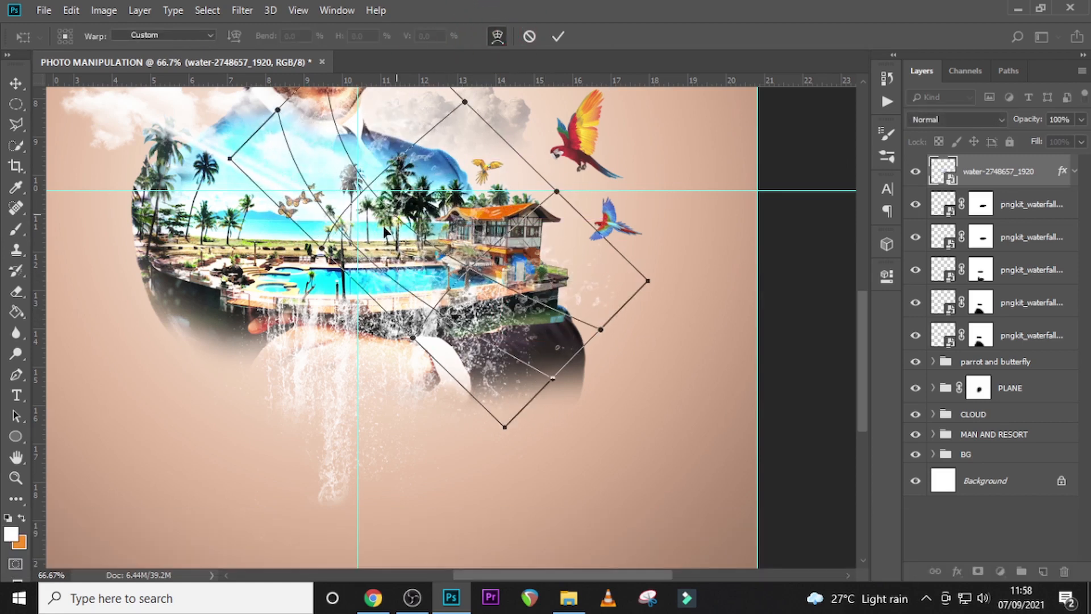
left_click_drag(601, 308, 575, 372)
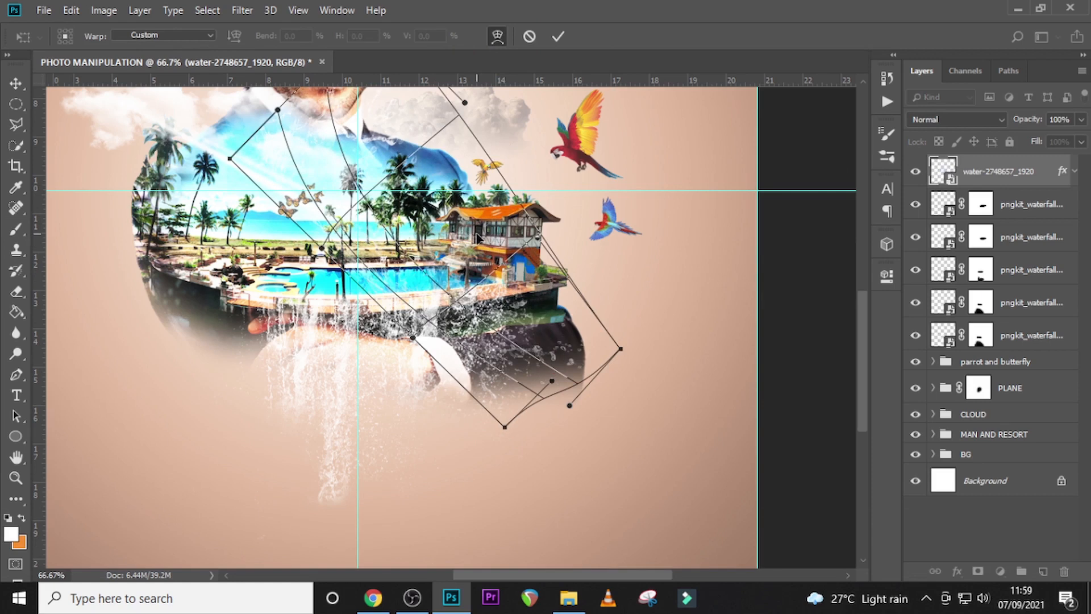
key("ctrl+alt+z")
key("ctrl+alt+z")
- Warp the water splash so it curves around the pool edge and sleeve, pulling its upper-left part downward
left_click_drag(473, 205, 529, 194)
left_click_drag(474, 230, 418, 240)
left_click_drag(505, 346, 473, 357)
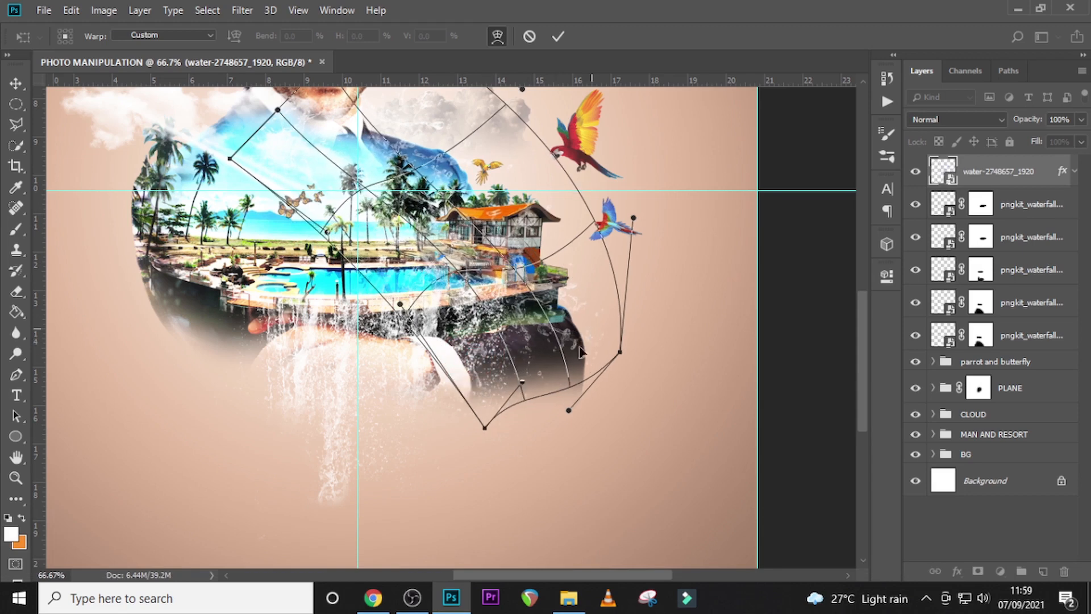
left_click_drag(582, 336, 557, 361)
left_click_drag(497, 237, 514, 221)
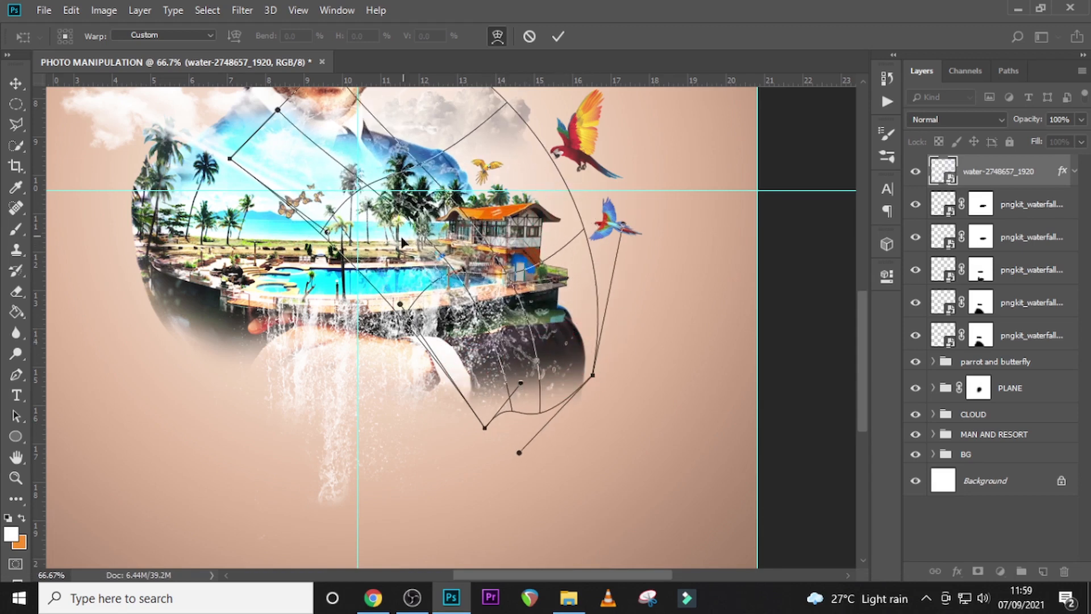
left_click_drag(423, 218, 410, 239)
left_click_drag(299, 132, 271, 195)
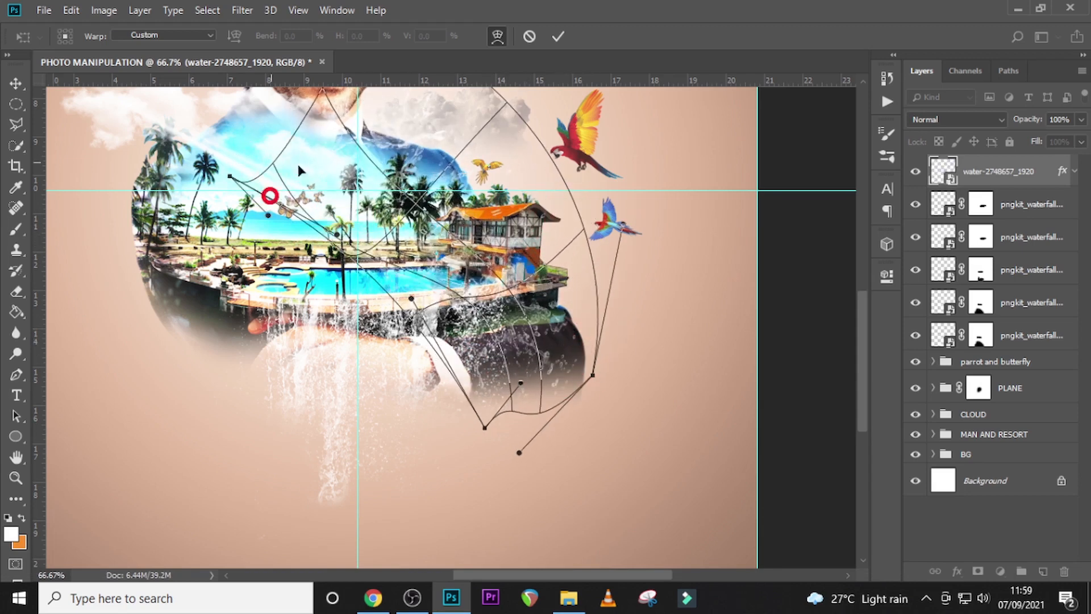
left_click_drag(359, 106, 319, 158)
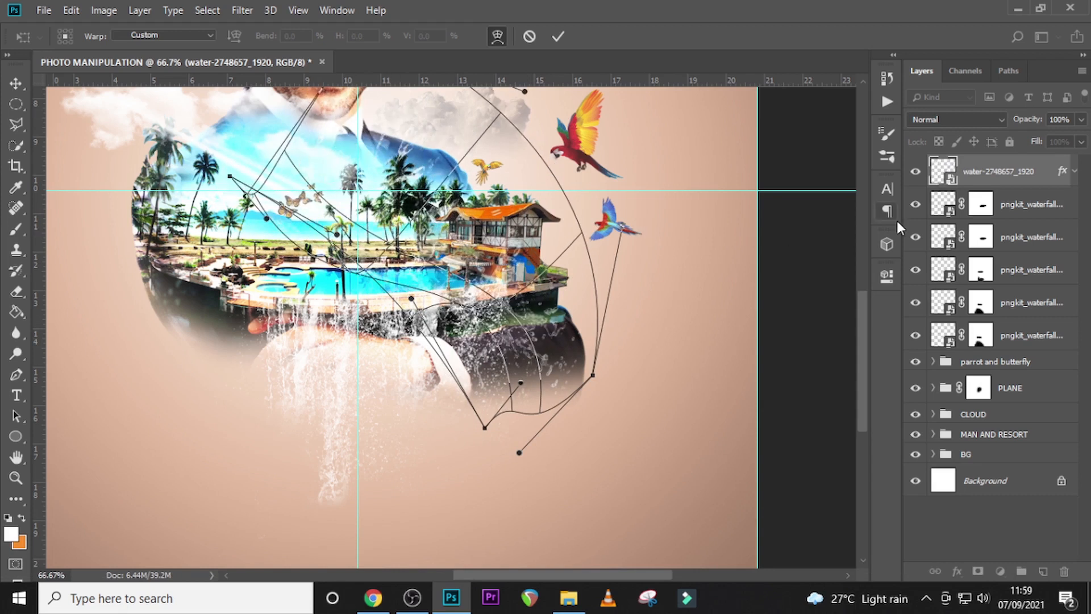
key("Return")
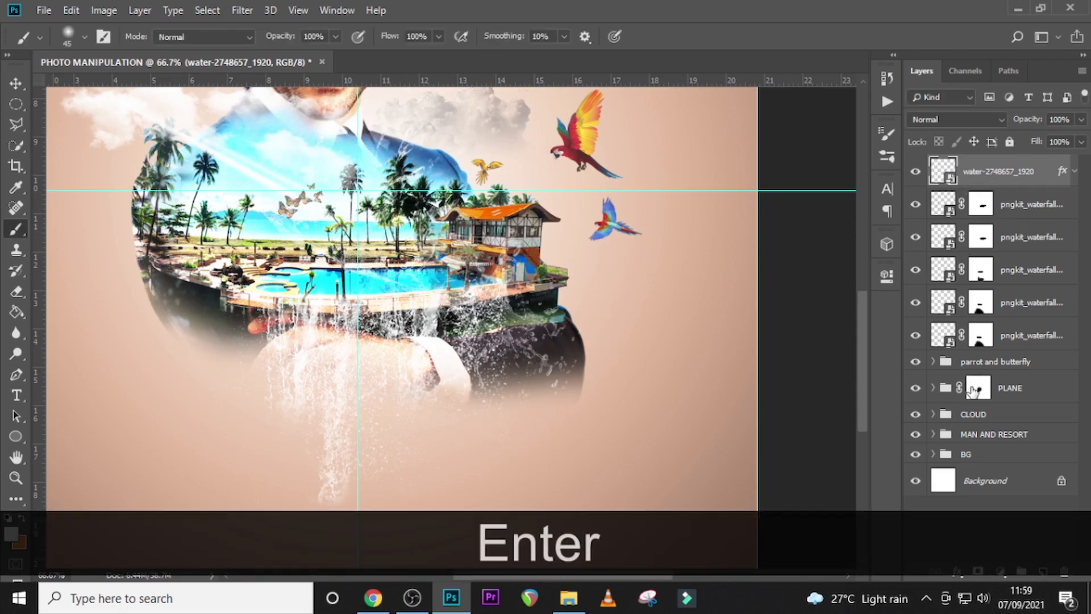
- Add a mask to the water splash layer and paint black over the splash covering the resort and sky, with brush sizes between 175 and 60
left_click(981, 570)
key("b")
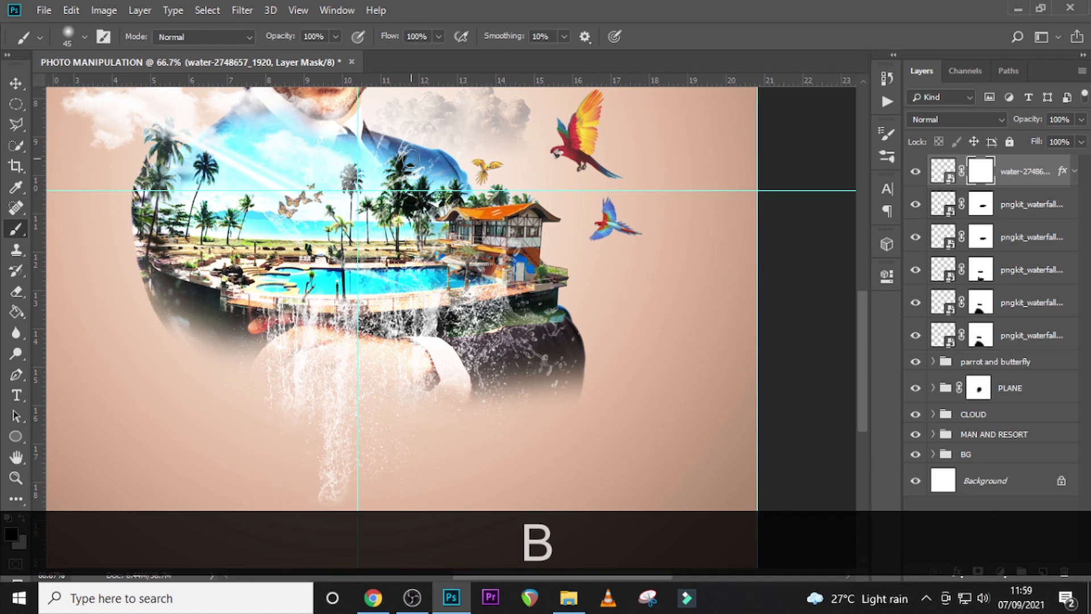
left_click(407, 151)
key("bracketright")
key("bracketright")
key("bracketright")
key("bracketright")
key("bracketright")
key("bracketright")
key("bracketright")
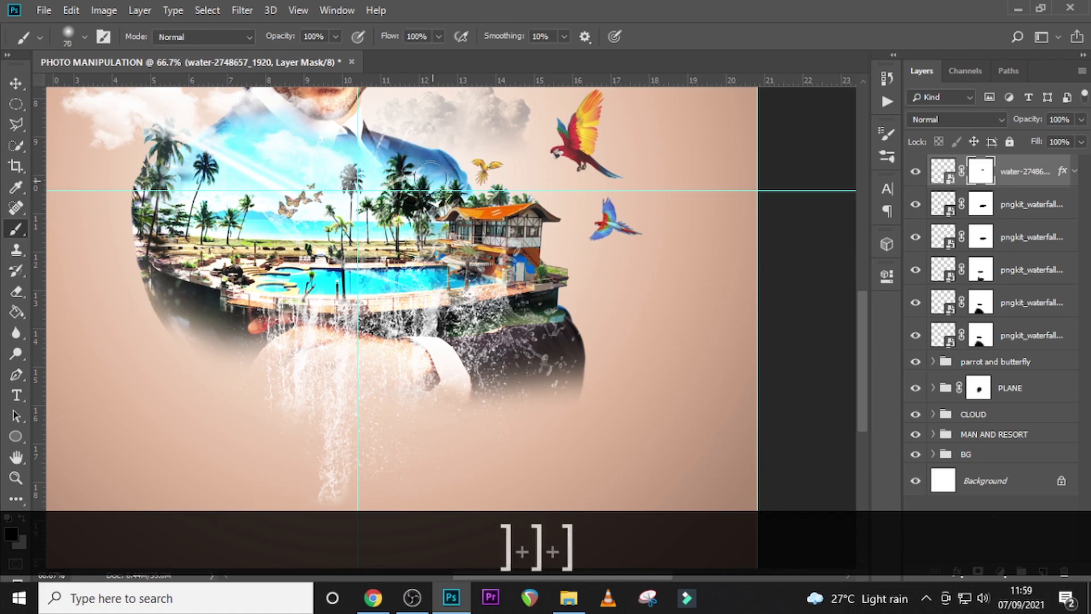
key("bracketright")
key("bracketright")
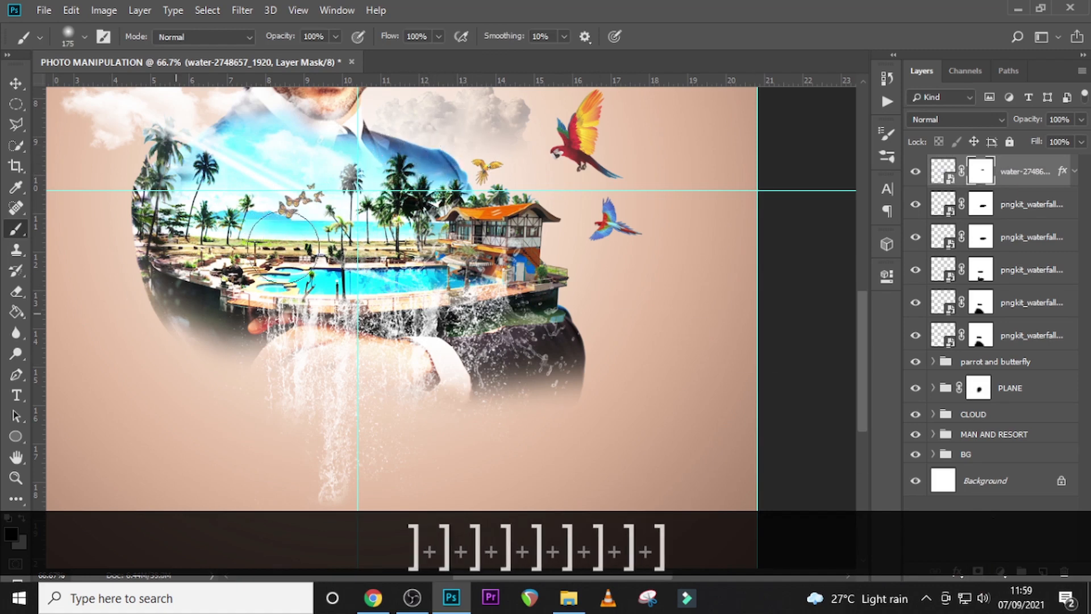
mouse_move(301, 291)
left_mouse_down()
mouse_move(409, 282)
mouse_move(468, 225)
mouse_move(380, 270)
mouse_move(449, 262)
mouse_move(507, 217)
left_mouse_up()
key("bracketleft")
key("bracketleft")
key("bracketleft")
key("bracketleft")
key("bracketleft")
key("bracketleft")
key("bracketleft")
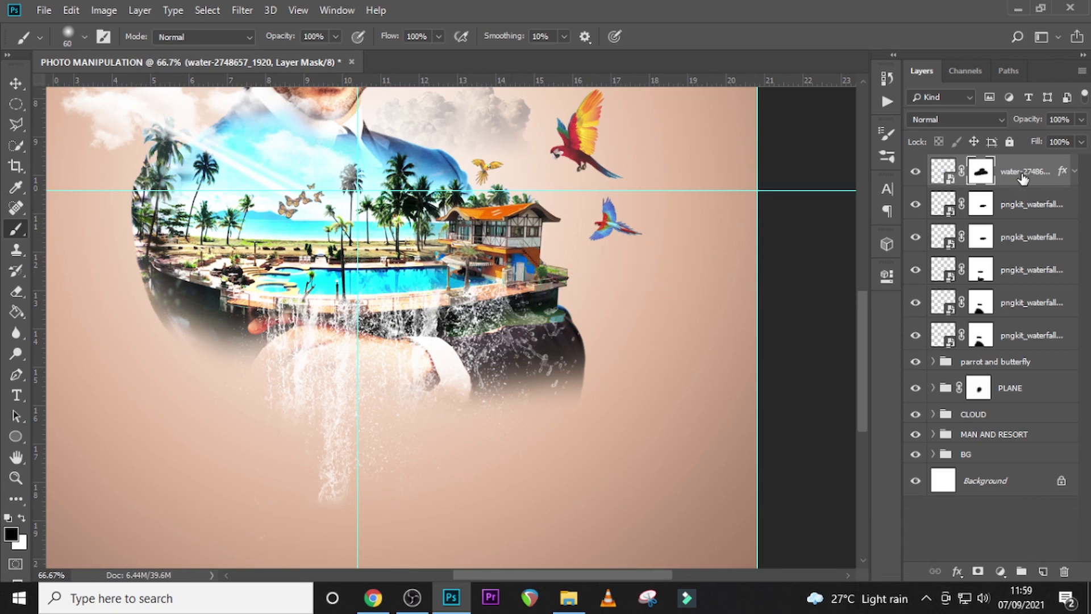
- Group the water splash layer with all the waterfall layers and name the group WATER FALL
left_click(1017, 335, "shift")
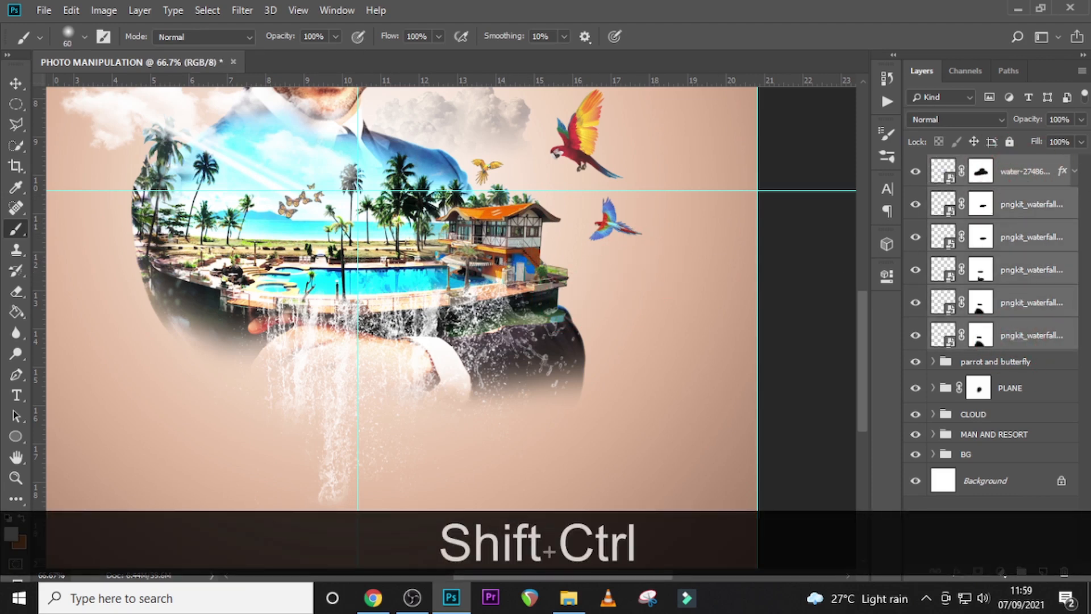
key("ctrl+shift+g")
double_click(979, 165)
key("Caps_Lock")
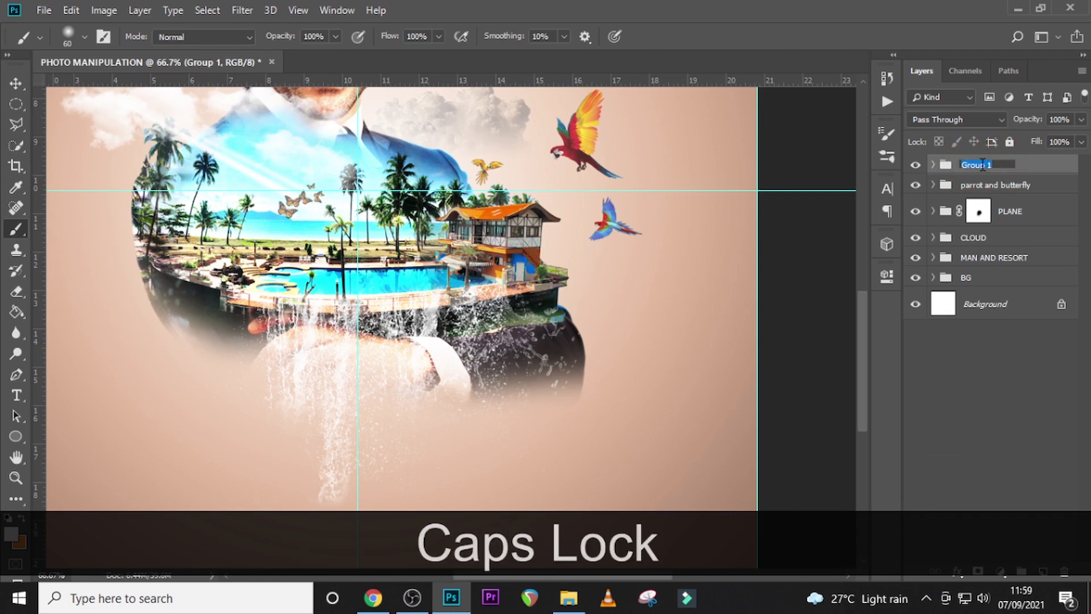
type("WATER FALL")
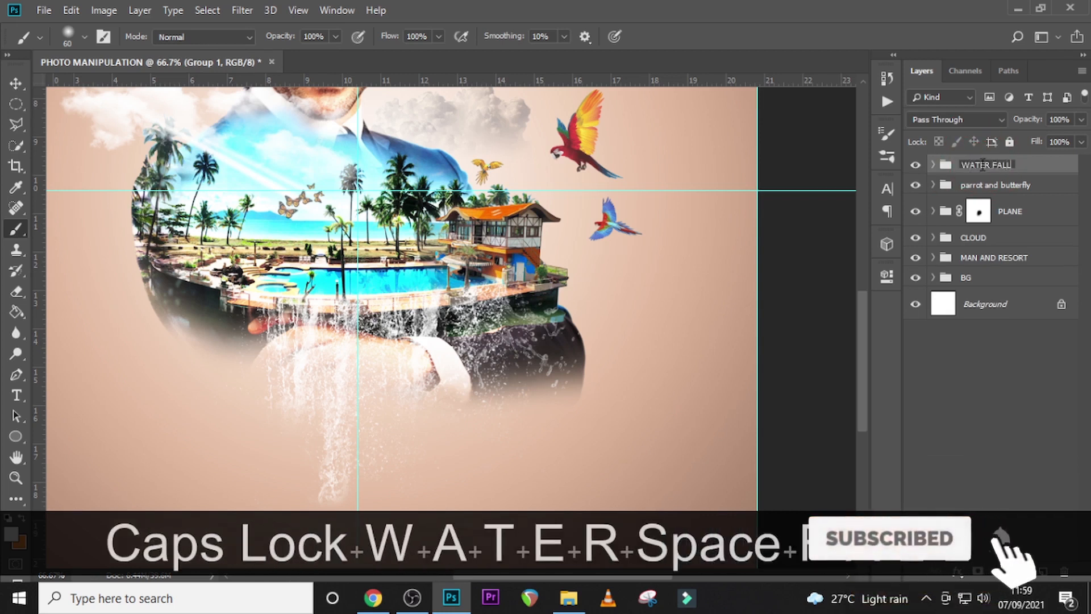
key("Return")
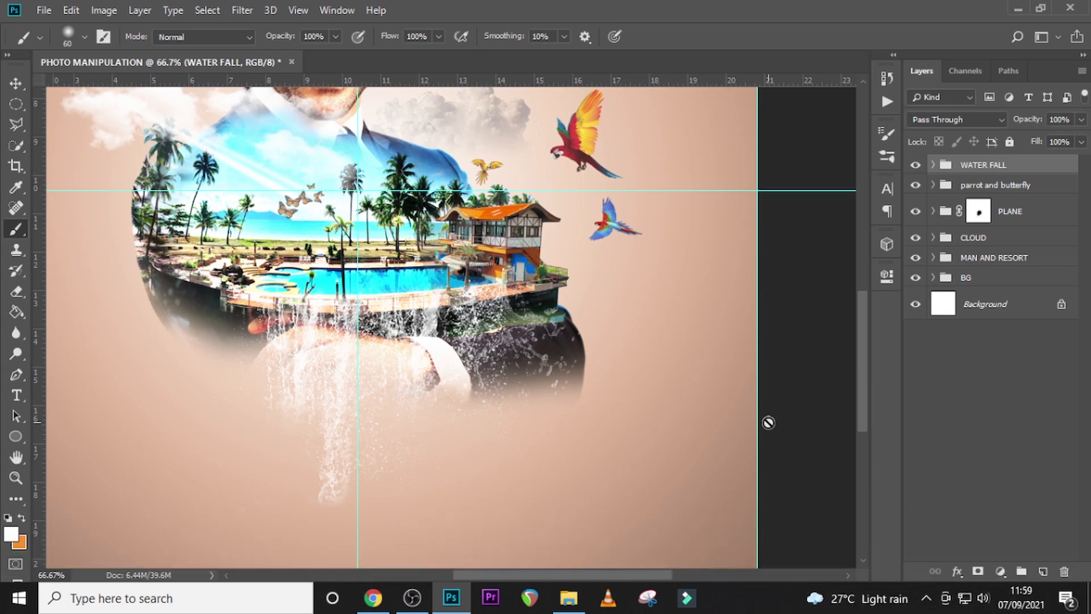
- Place the toppng.com red-yellow-green hot-air balloon PNG from File Explorer, scale it down small, and position it above the red parrot
key("ctrl+minus")
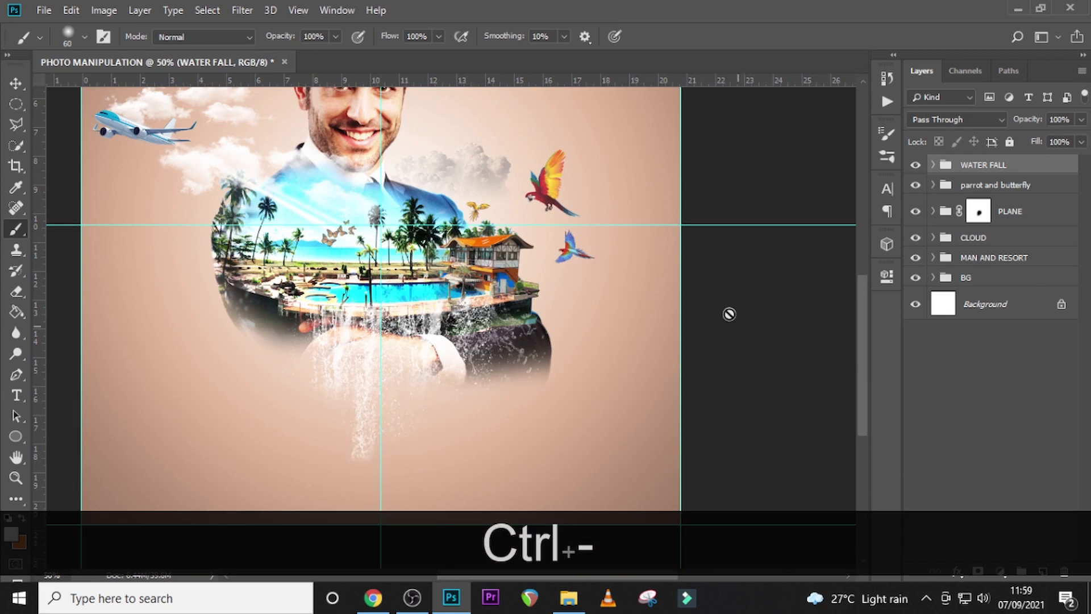
left_click_drag(864, 395, 865, 316)
left_click(571, 601)
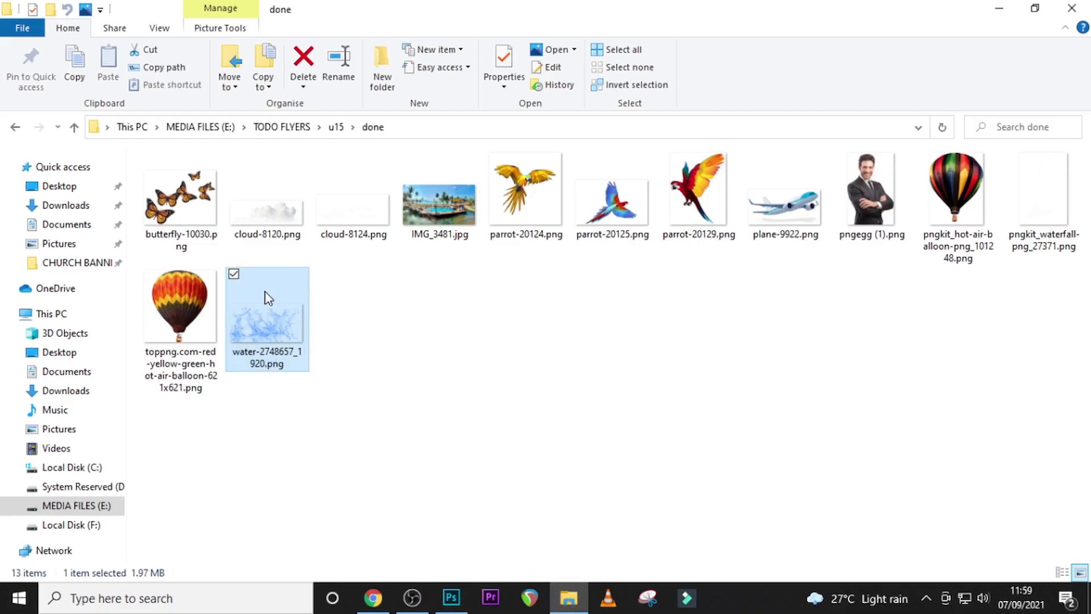
mouse_move(186, 303)
left_mouse_down()
mouse_move(534, 490)
mouse_move(426, 371)
mouse_move(400, 358)
left_mouse_up()
key("alt+shift+Return")
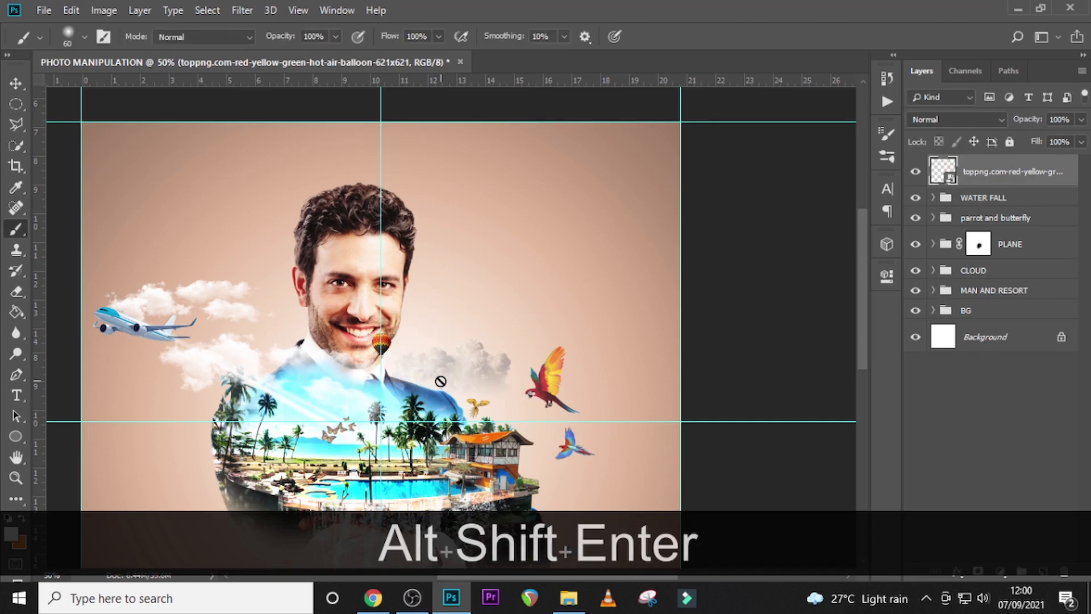
key("v")
left_click_drag(389, 349, 516, 308)
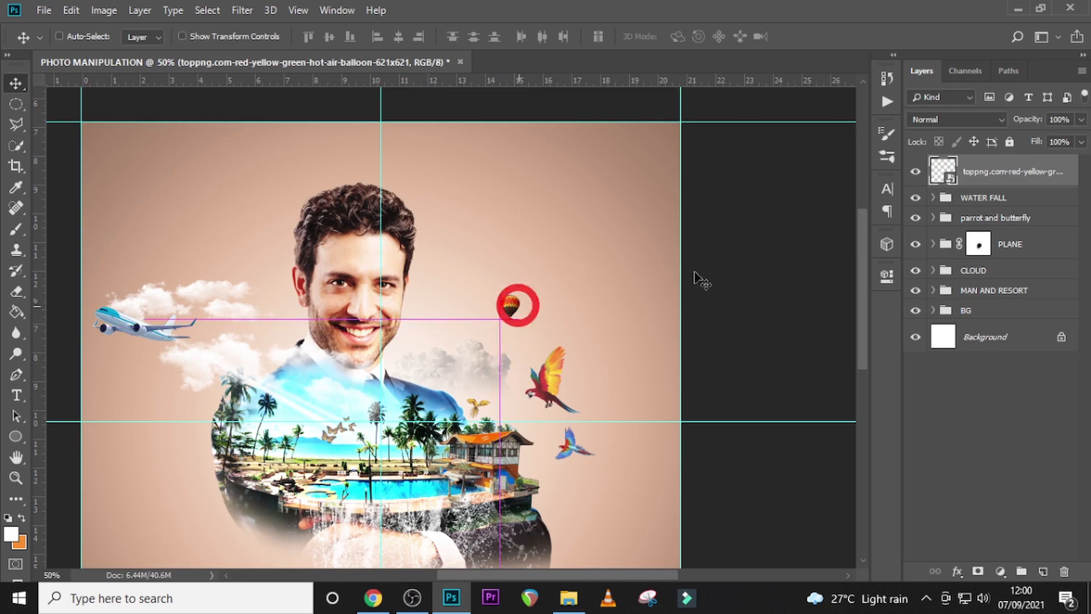
- Set the opacity of the small red-yellow balloon layer to 21%
left_click(1081, 121)
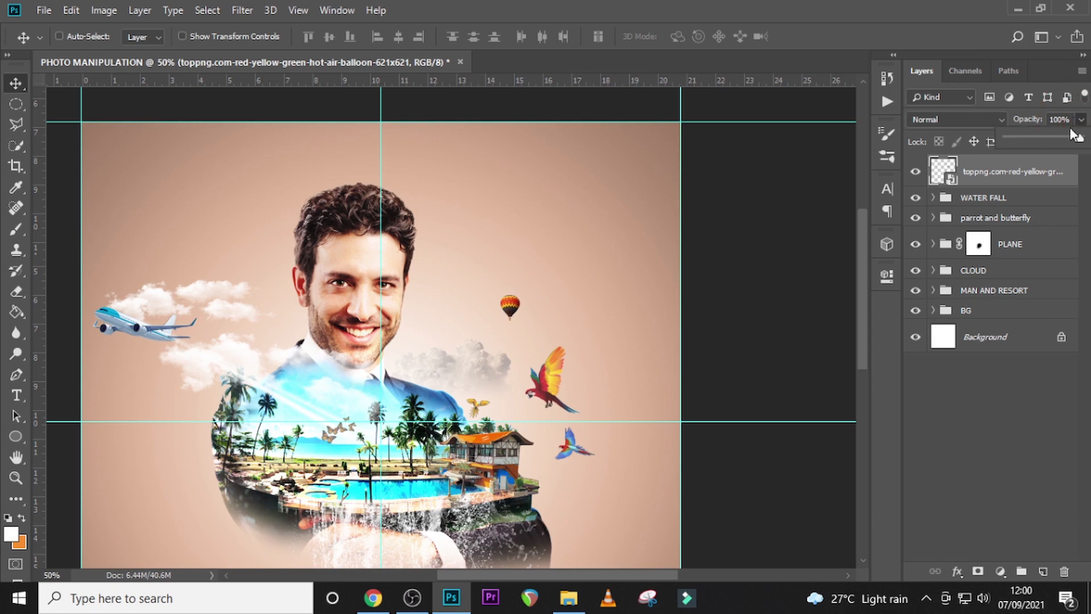
left_click(997, 118)
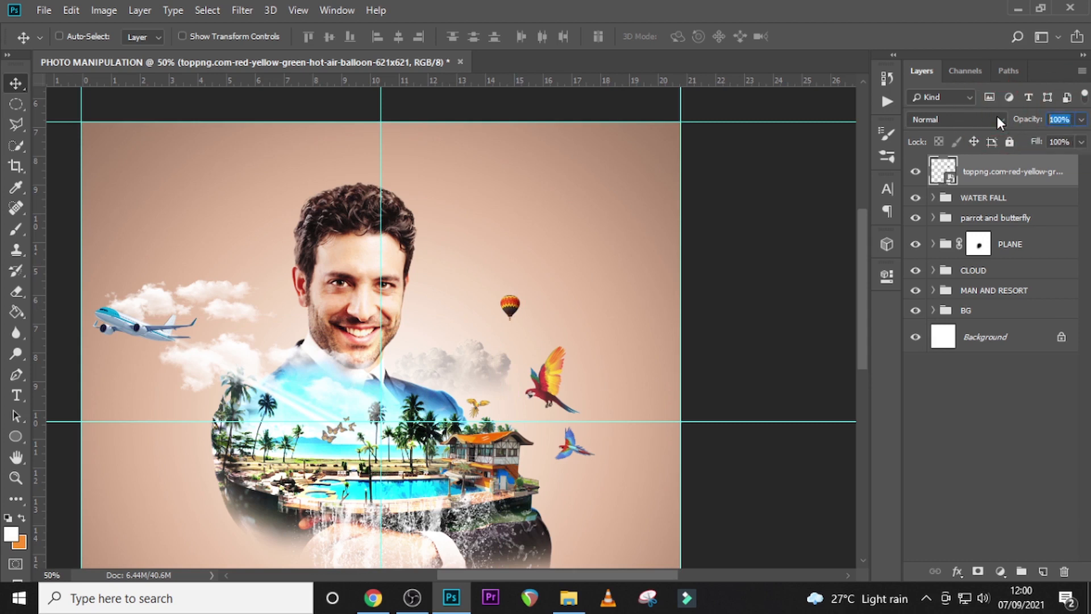
type("21")
key("Return")
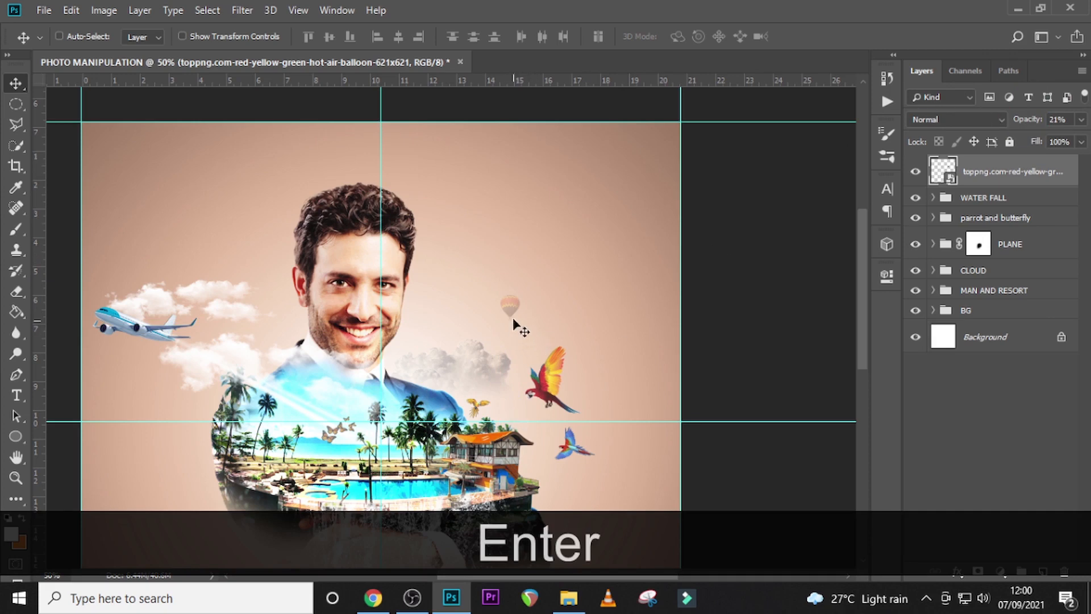
- Place pngkit_hot-air-balloon-png_101248.png from File Explorer and scale it to about 14.2% between the man's face and the faded balloon
left_click(569, 598)
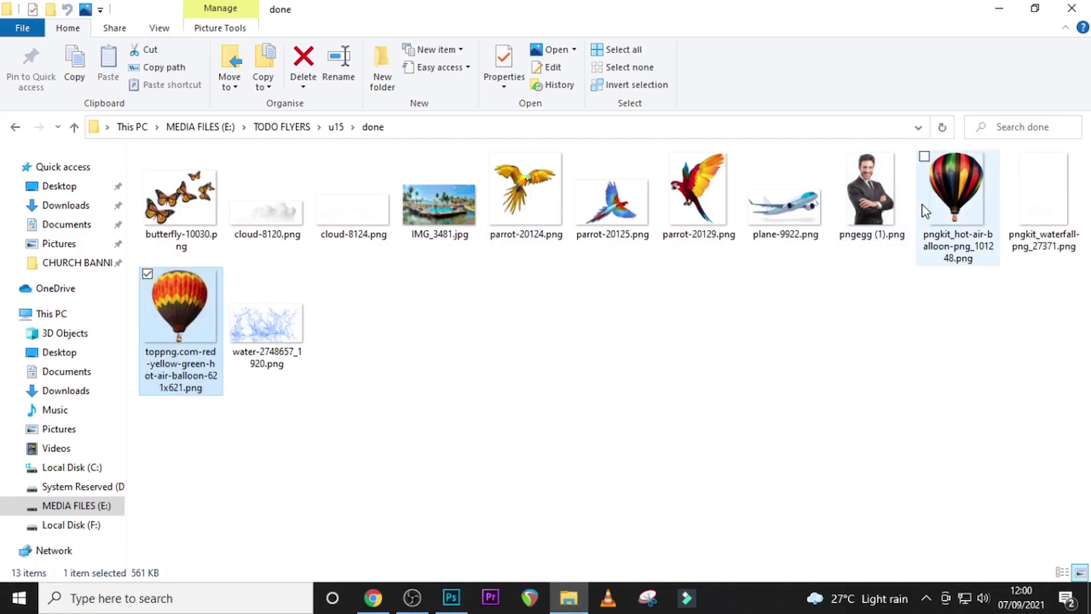
left_click_drag(925, 211, 480, 367)
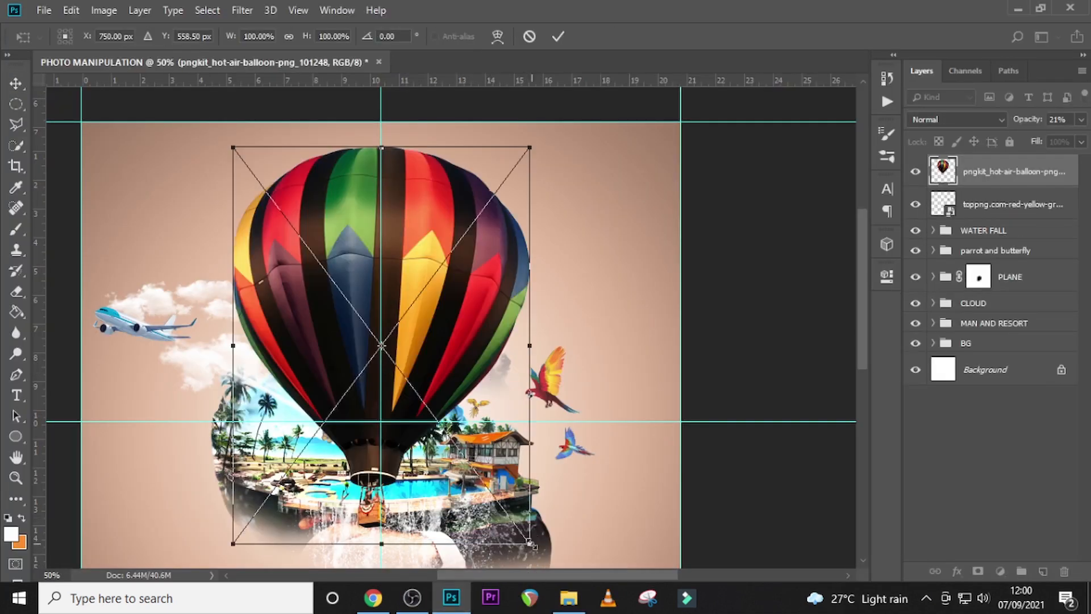
left_click_drag(531, 544, 472, 287)
key("alt+shift+Return")
key("ctrl+t")
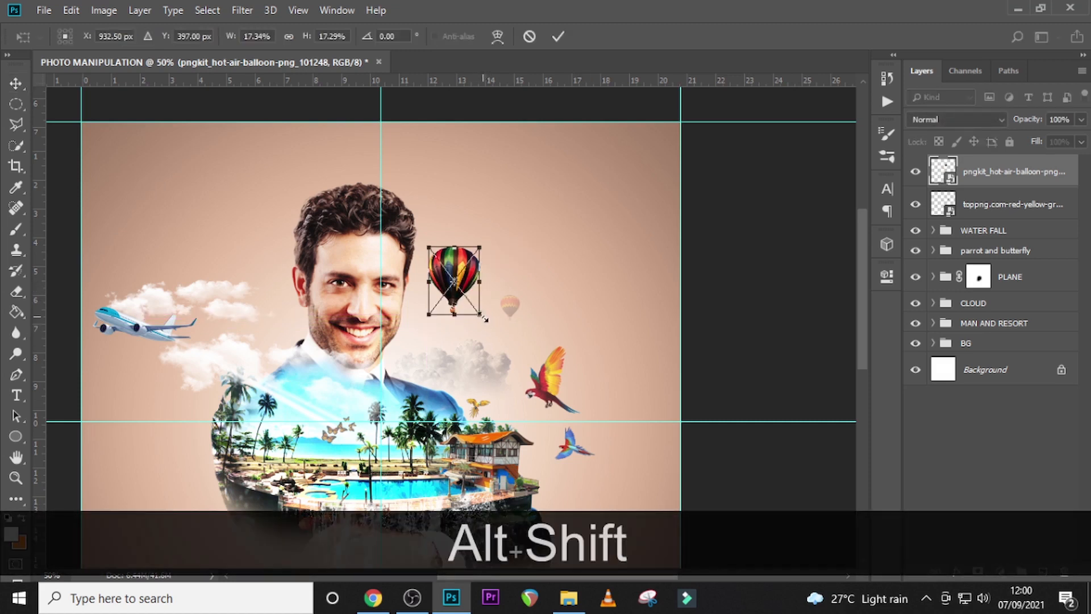
left_click_drag(484, 319, 481, 315)
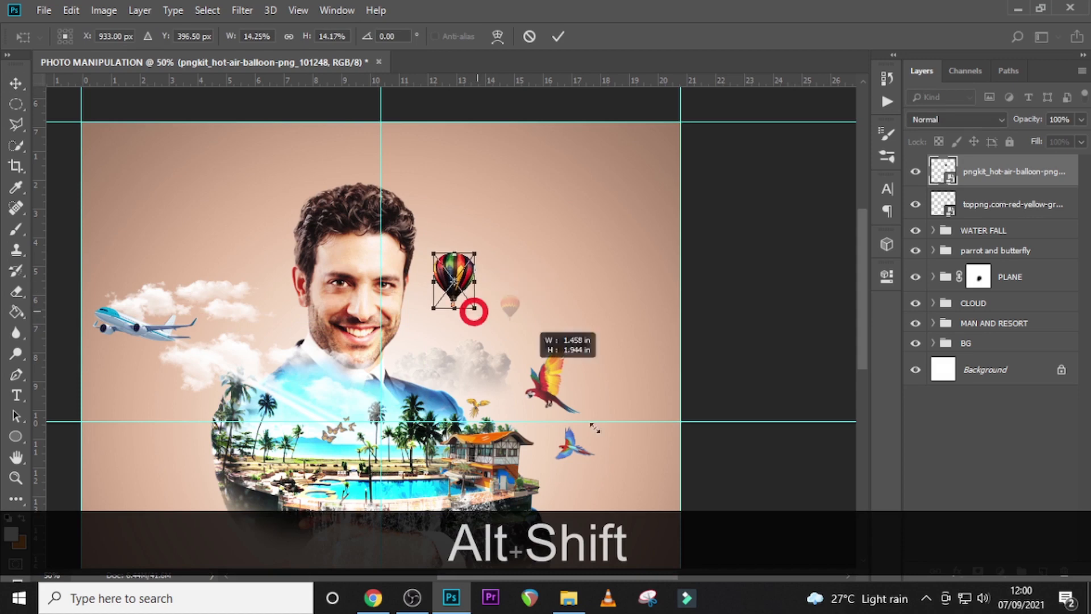
key("alt+shift+Return")
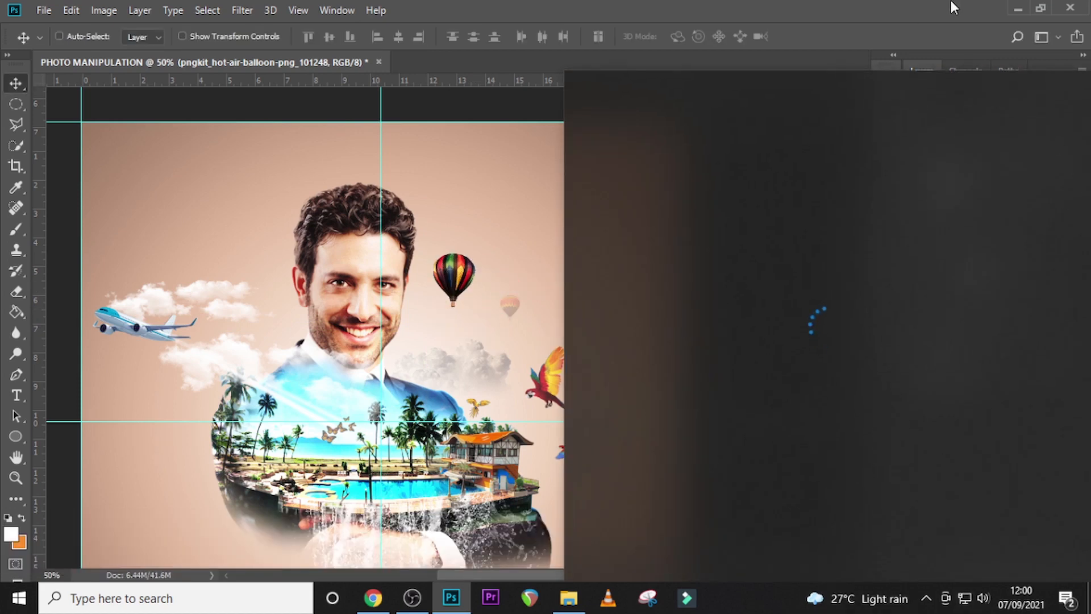
- Set the opacity of the striped multicolour balloon layer to 60% and fit the whole composition in view
left_click(987, 110)
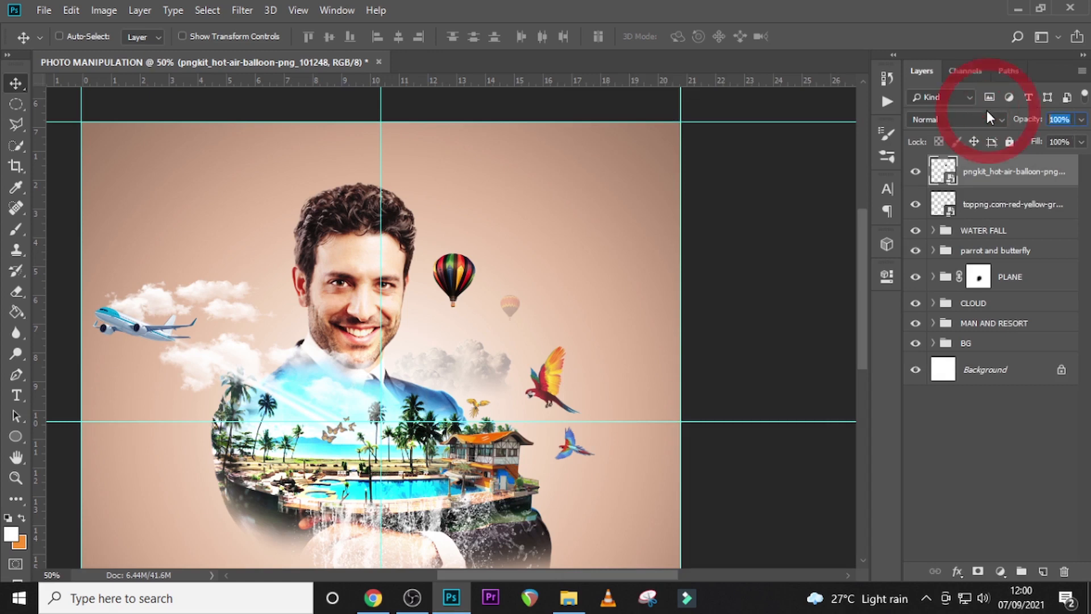
type("60")
key("Return")
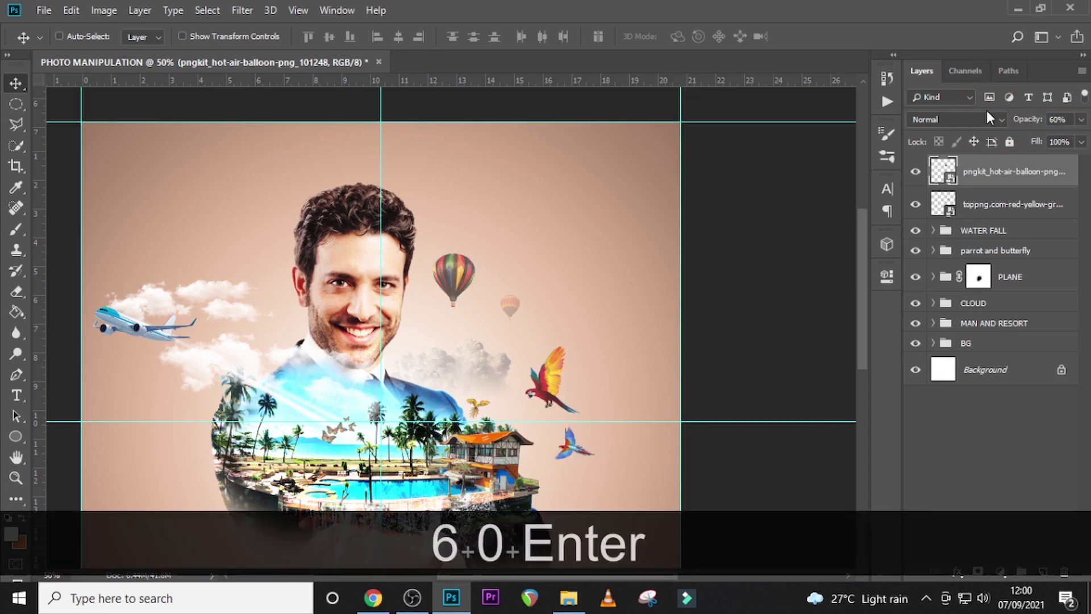
key("ctrl+0")
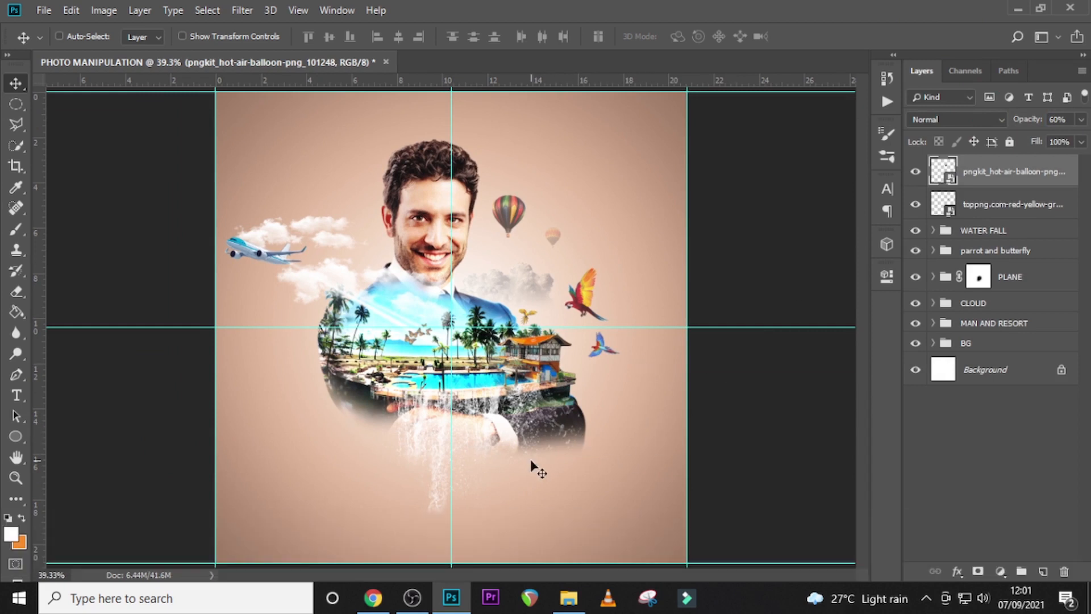
- Fade the lower edge of the man's sleeve on the plane's side by painting black on the pngegg (1) layer mask with a 150 px brush
left_click(933, 322)
left_click(992, 514)
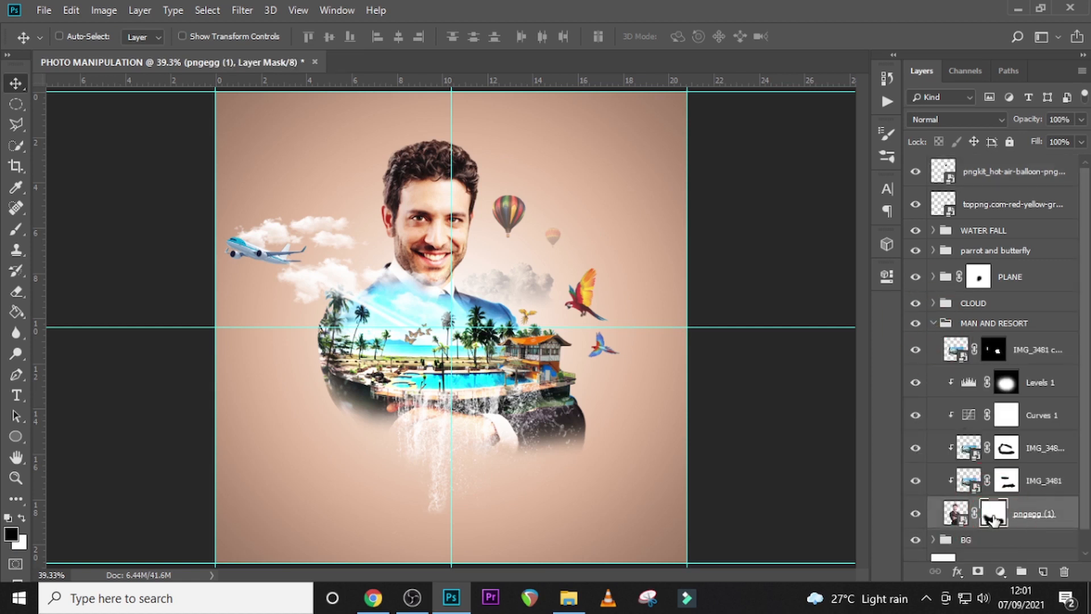
key("b")
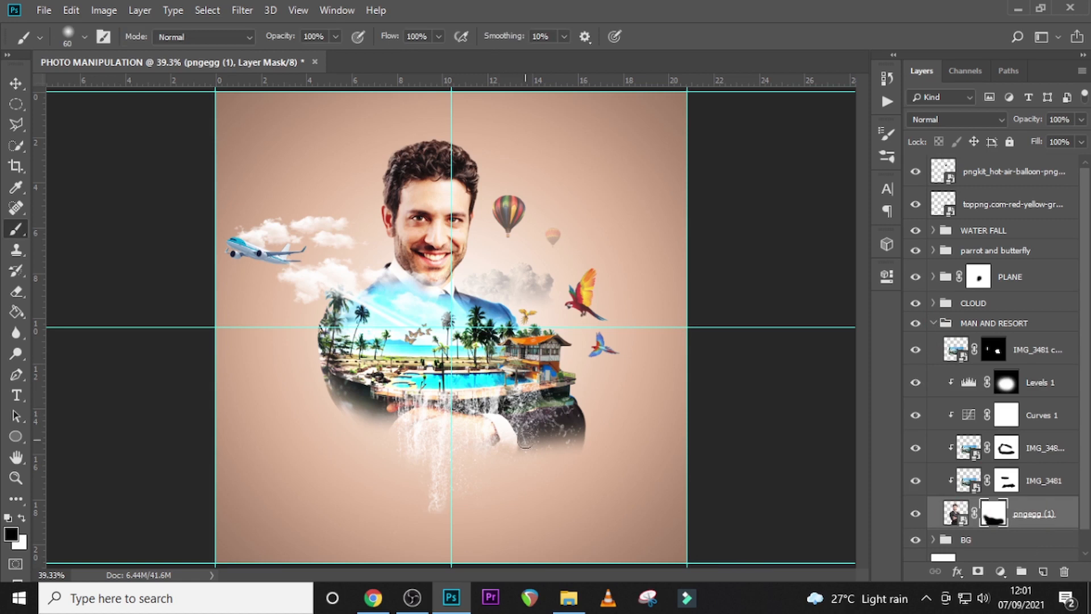
key("bracketright")
key("bracketright")
key("bracketright")
key("bracketright")
key("bracketleft")
key("bracketleft")
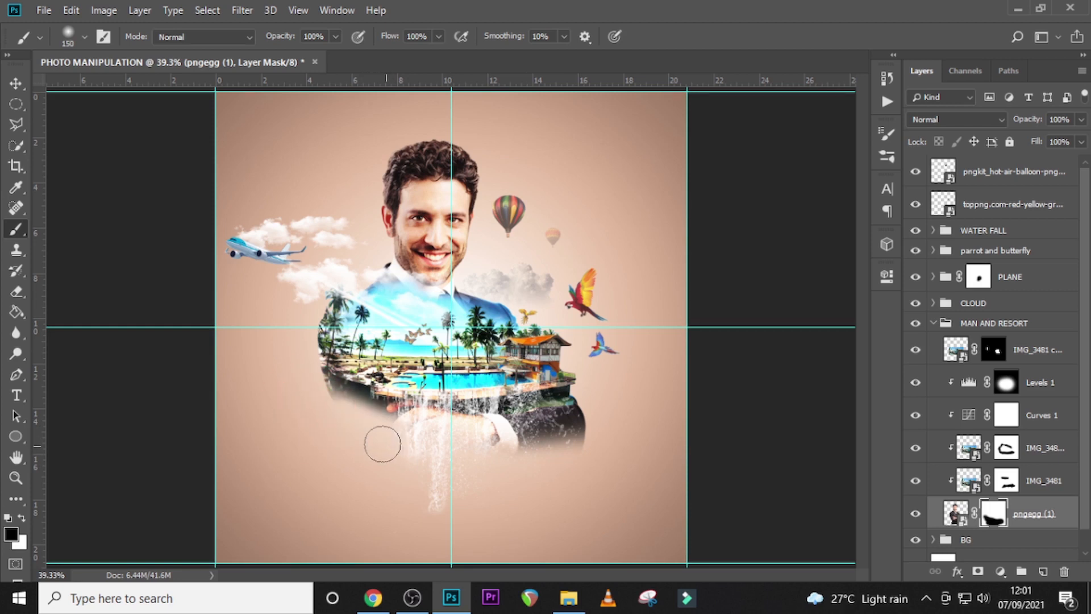
left_click_drag(296, 394, 262, 375)
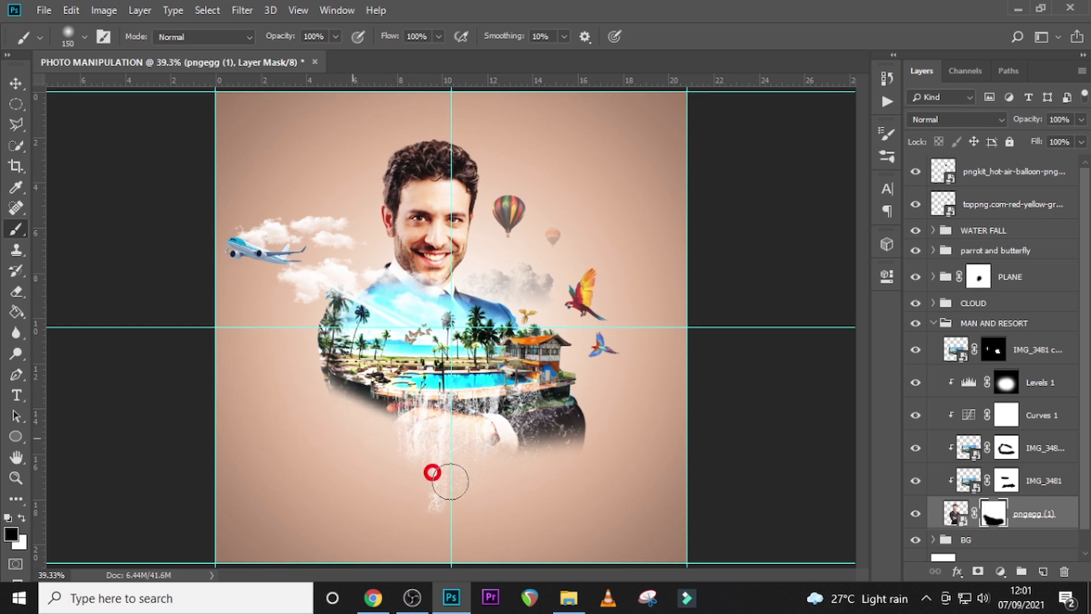
- Paint black on the man's mask along the suit's lower edge below the house, and restore the sleeve edge with white
left_click(490, 484)
left_click(649, 430)
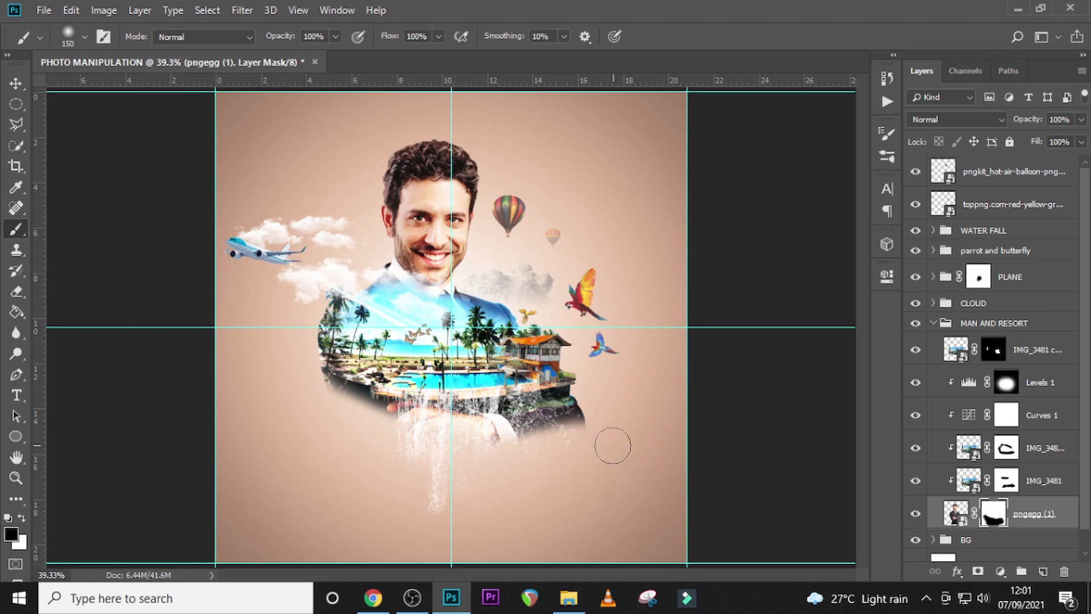
left_click_drag(613, 445, 454, 487)
left_click_drag(594, 432, 451, 490)
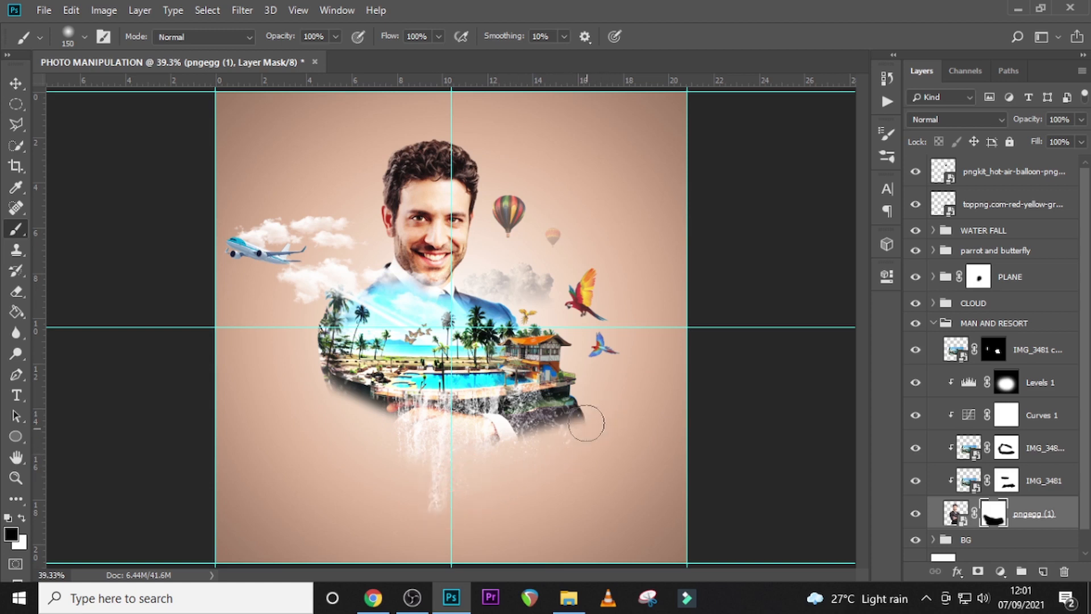
key("x")
mouse_move(579, 410)
left_mouse_down()
mouse_move(608, 436)
mouse_move(595, 421)
left_mouse_up()
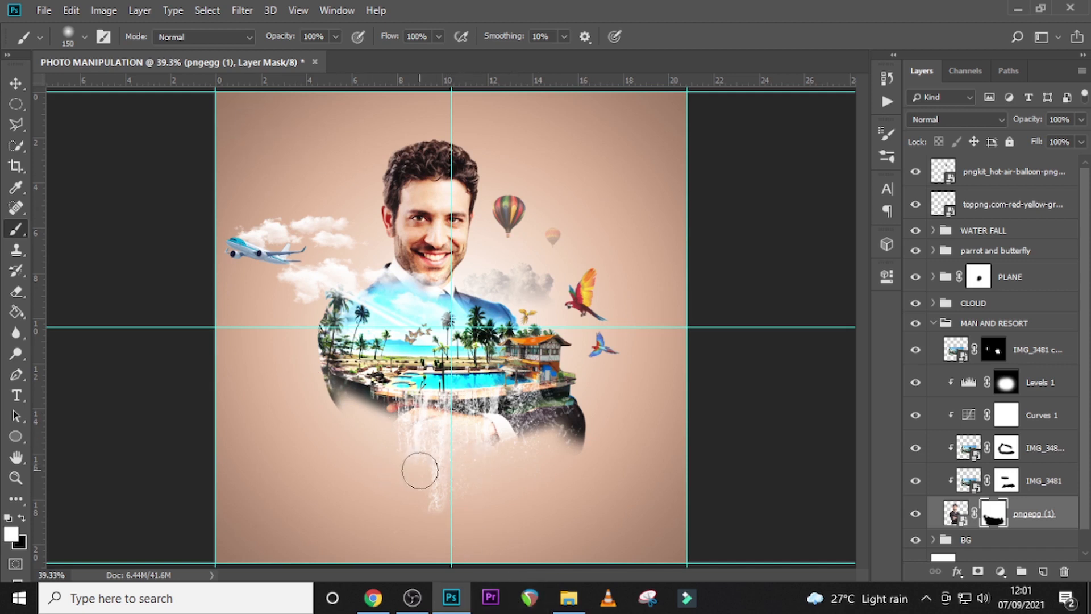
- Add the designer's signature in white 12 pt Raleway below the waterfall and put its text layer above all other layers
key("t")
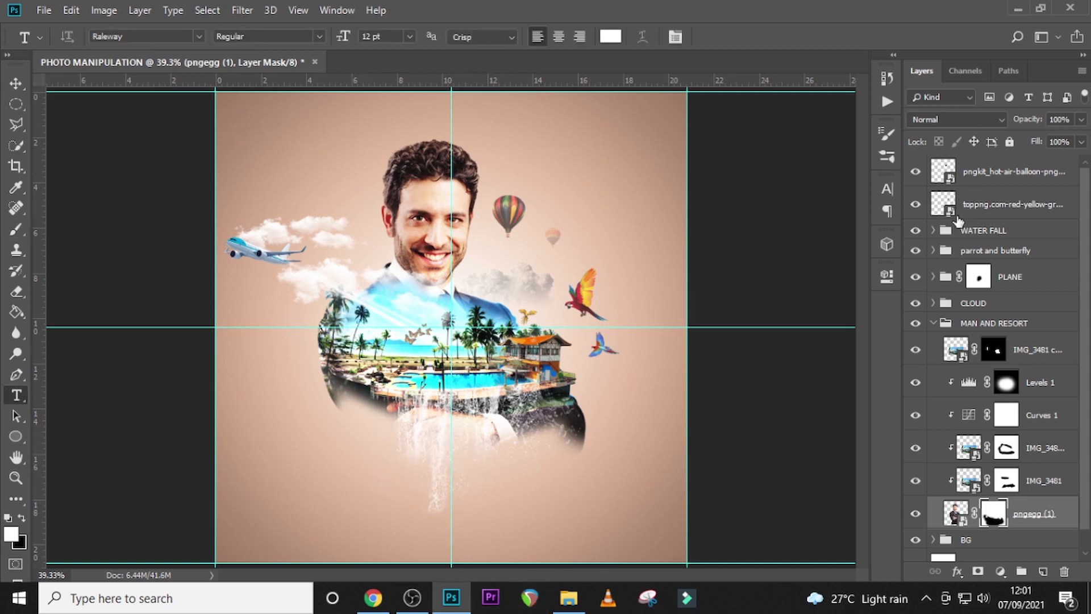
left_click(932, 323)
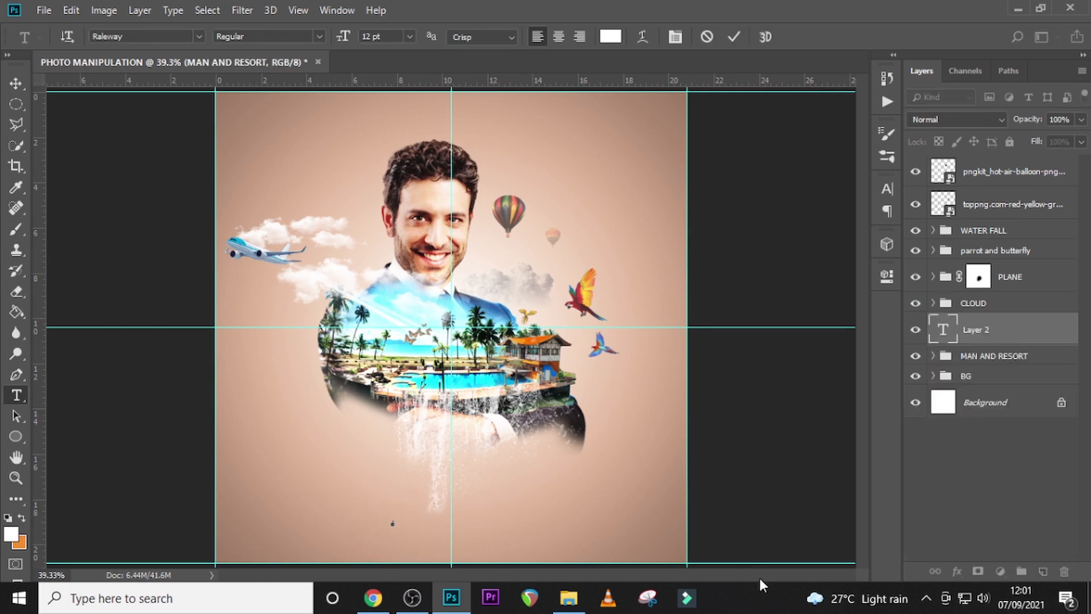
type("OTO MOMA")
left_click(988, 329)
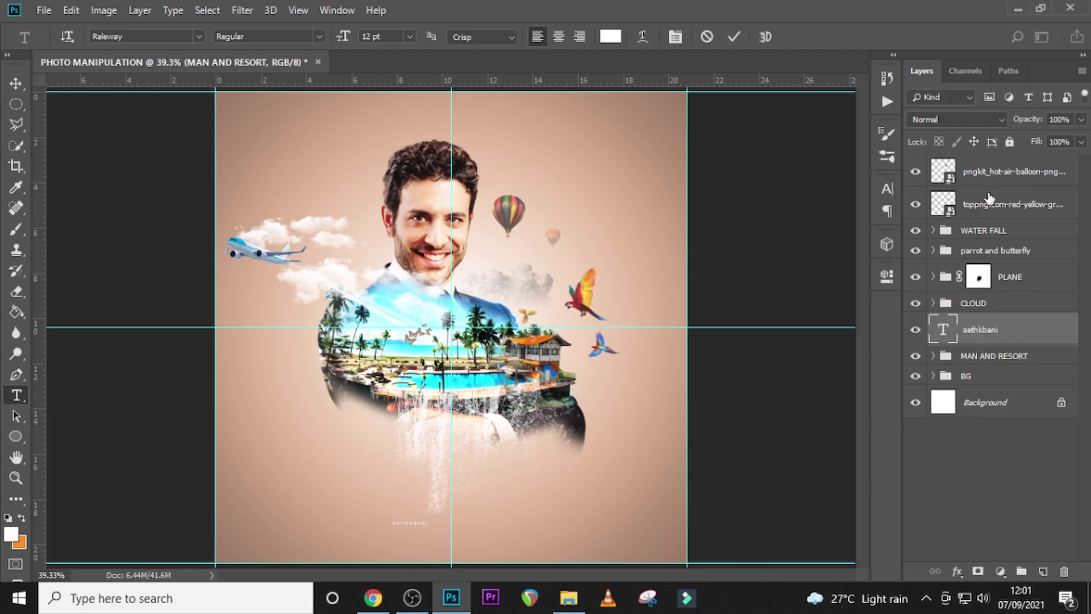
left_click_drag(990, 198, 991, 158)
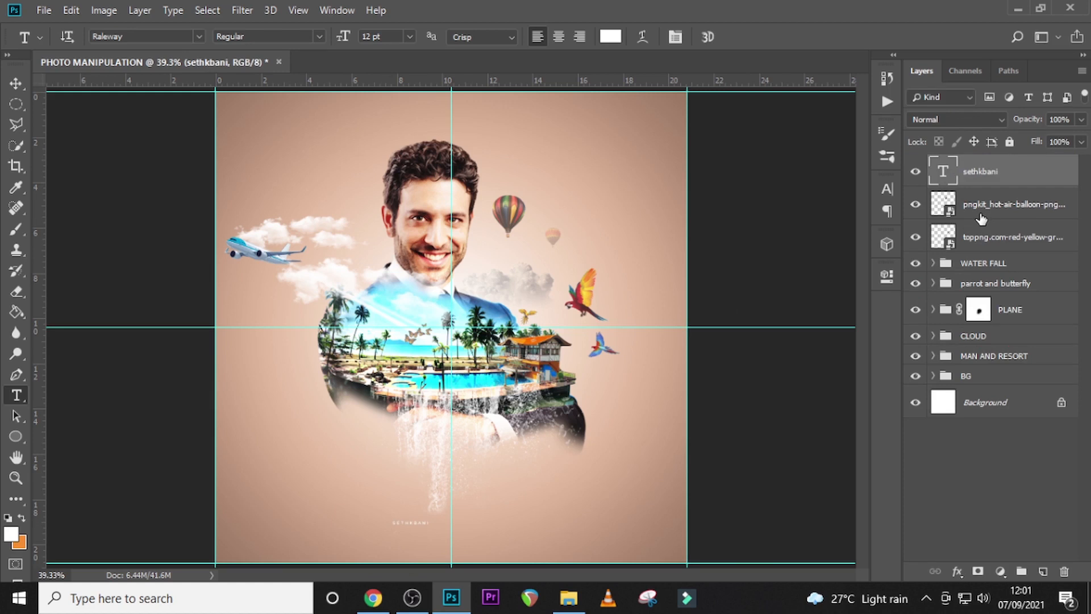
- Scale the signature text up to about 36.78 pt, keeping it beneath the waterfall near the vertical centre guide
key("ctrl+t")
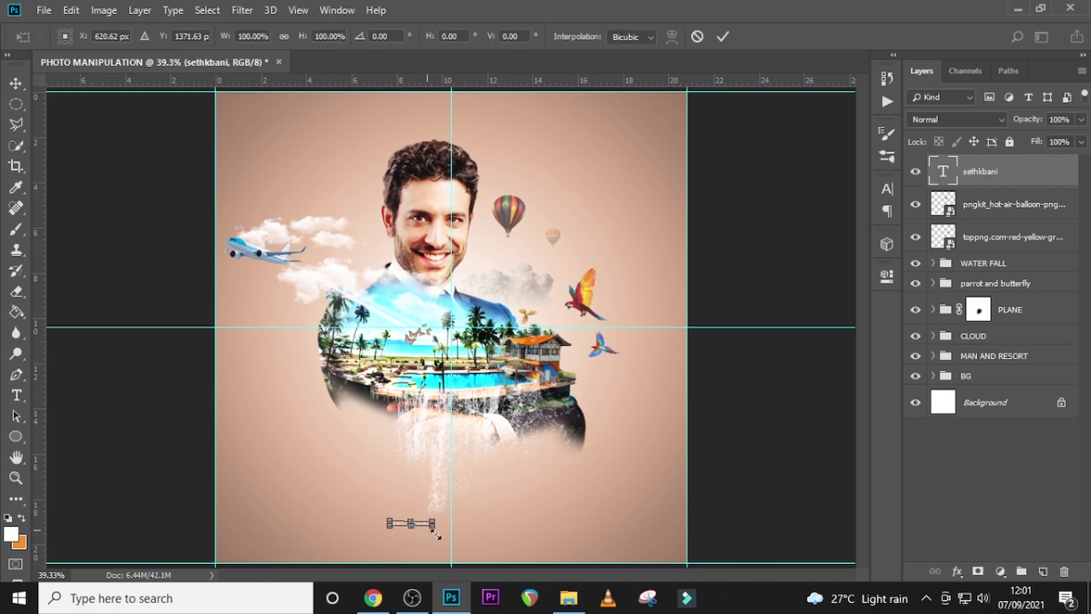
mouse_move(436, 535)
left_mouse_down()
mouse_move(461, 544)
mouse_move(440, 541)
mouse_move(453, 541)
left_mouse_up()
key("Return")
key("v")
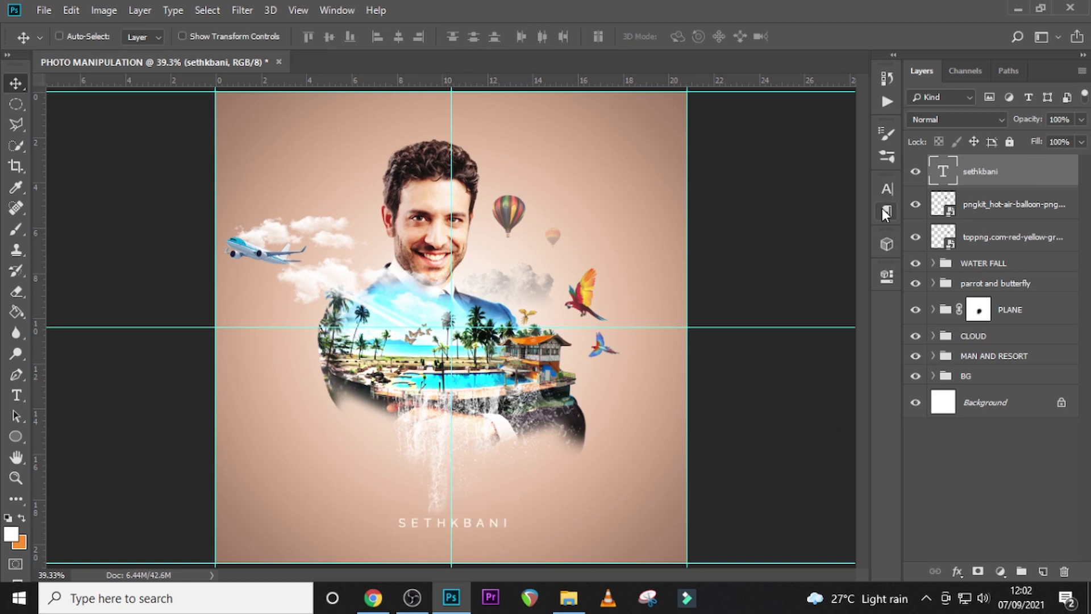
- Change the signature text colour to near-black #150000
left_click(888, 187)
left_click(839, 287)
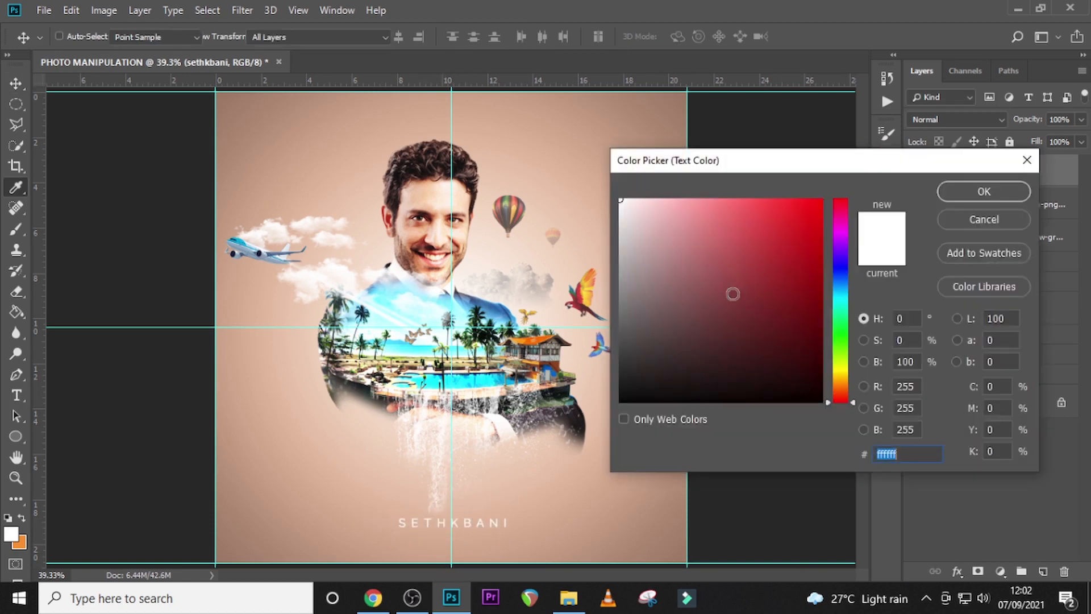
left_click(817, 386)
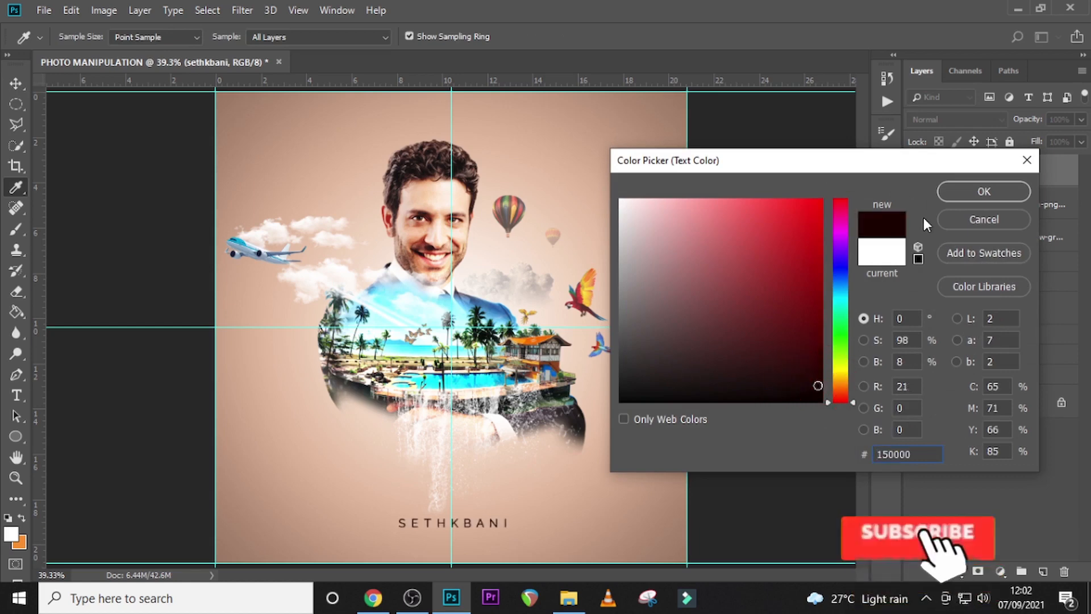
left_click(983, 191)
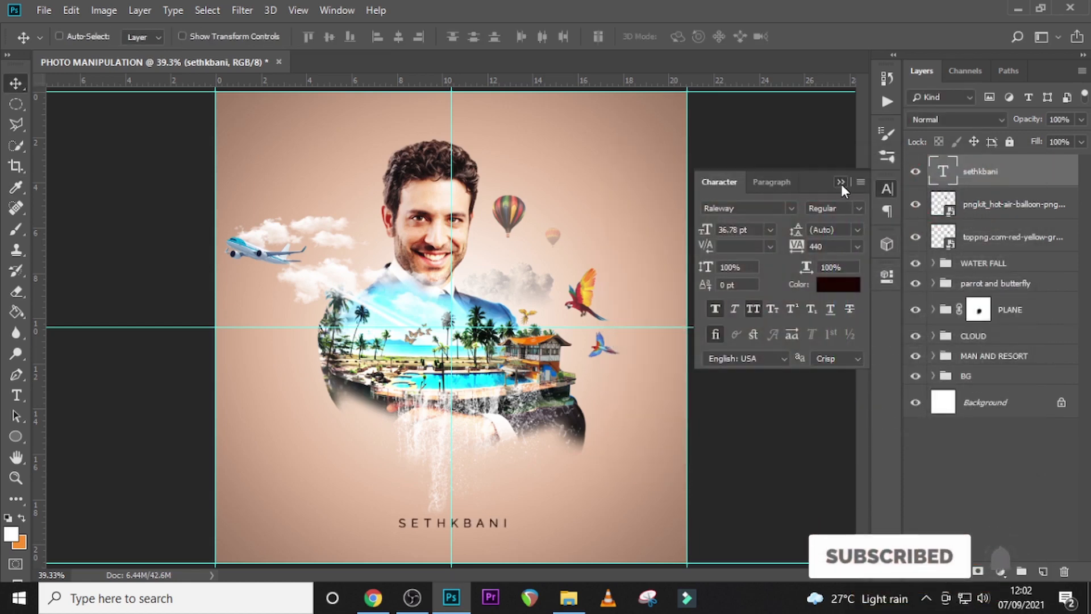
left_click(860, 172)
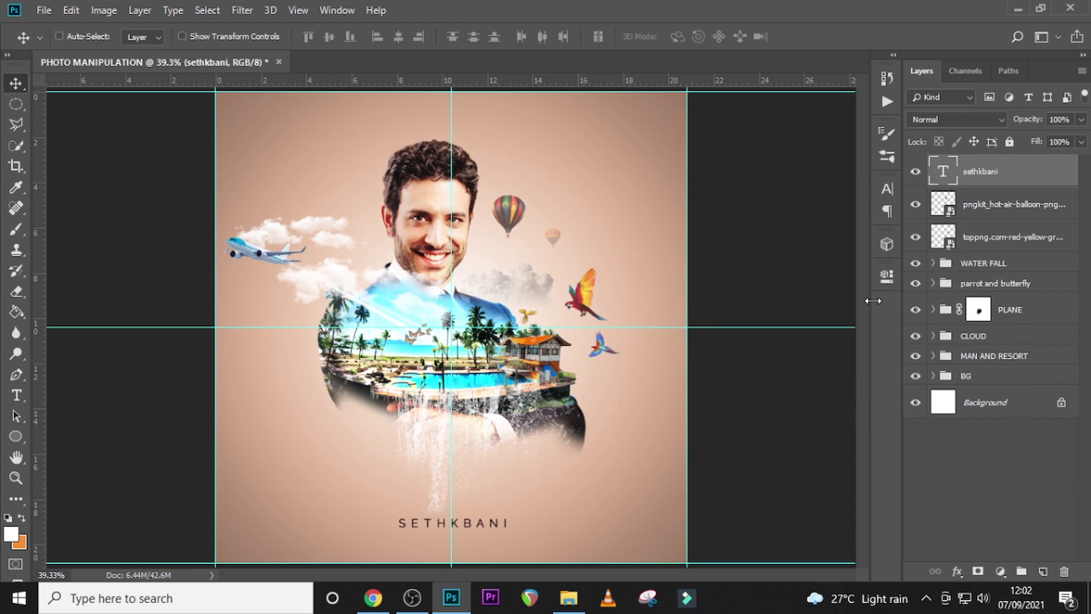